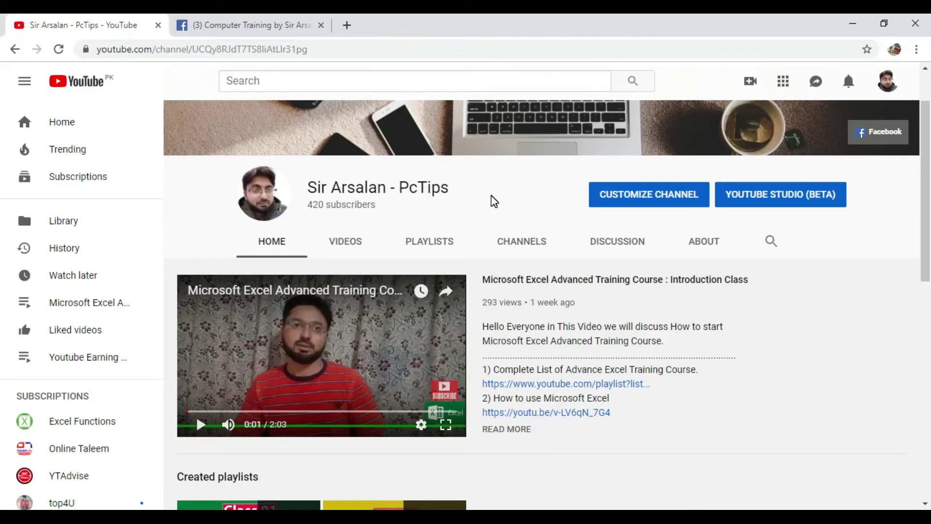
Step: Glance at the Facebook page, leave the browser for the blank Excel workbook, and zoom the sheet to 160%
{"action": "left_click", "coordinate": [289, 20]}
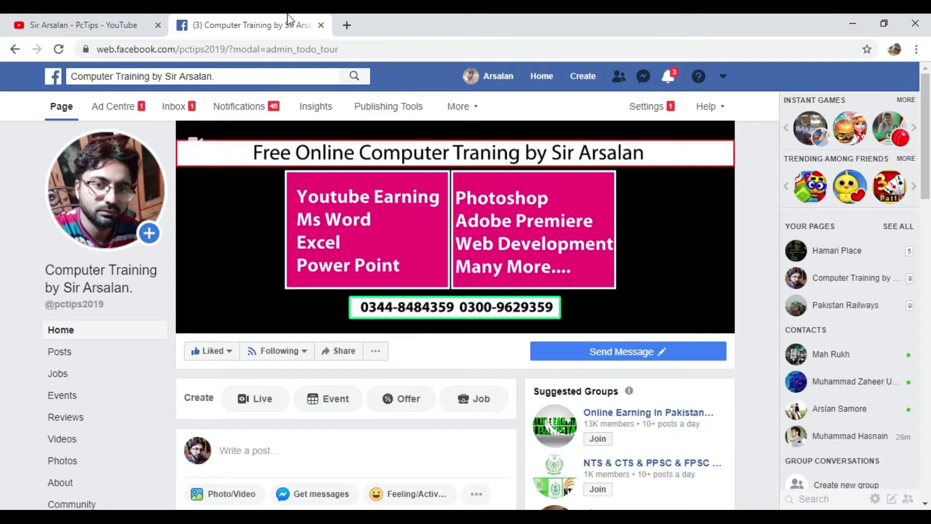
{"action": "left_click", "coordinate": [846, 24]}
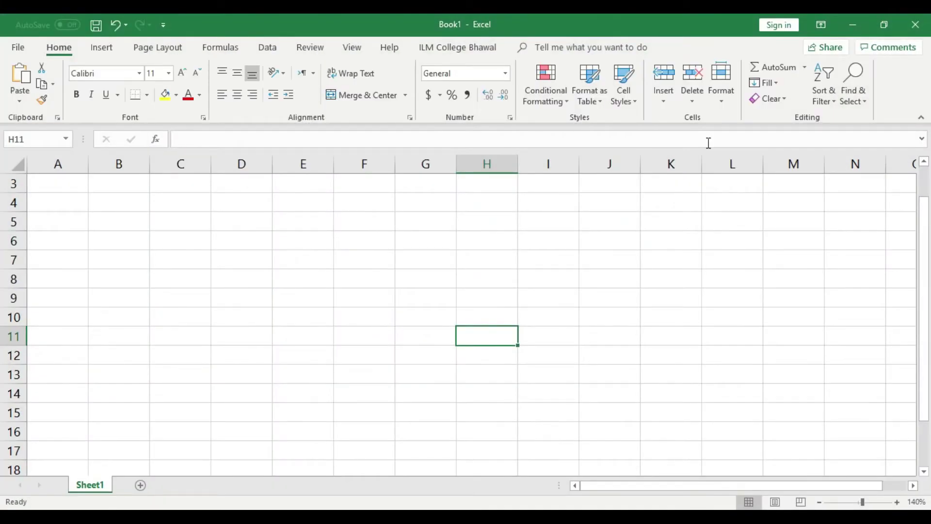
{"action": "left_click", "coordinate": [897, 502]}
{"action": "left_click", "coordinate": [897, 501]}
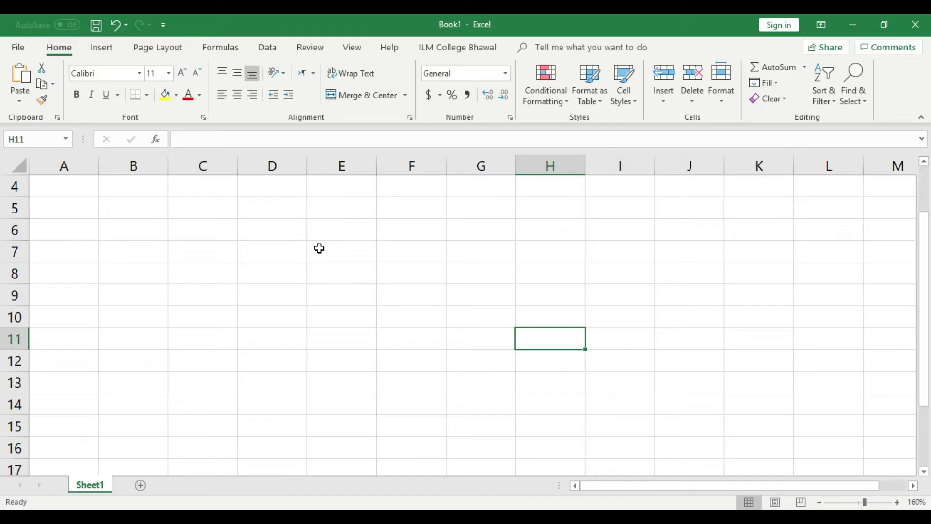
Step: Enter the headers S.no, Name, Eng Marks, Urdu Marks and Math Marks in cells D5 to H5
{"action": "left_click", "coordinate": [272, 213]}
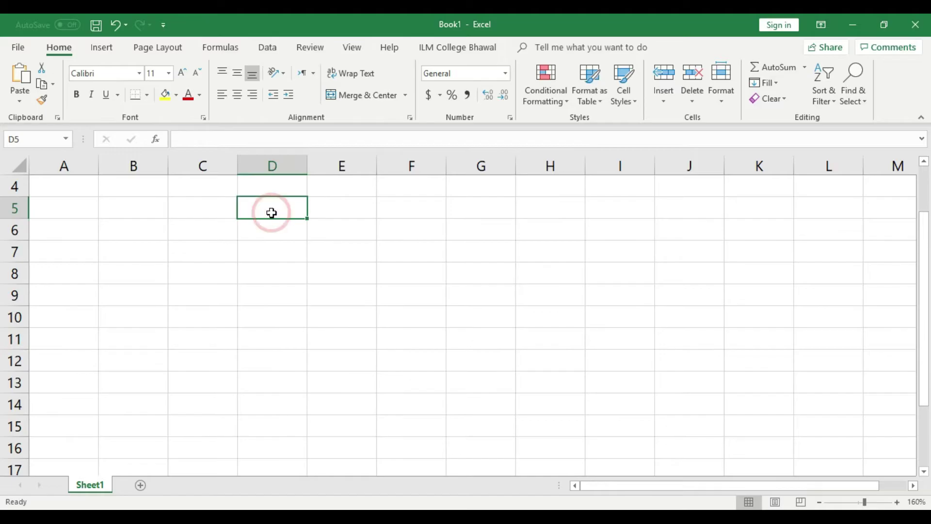
{"action": "type", "text": "S.no"}
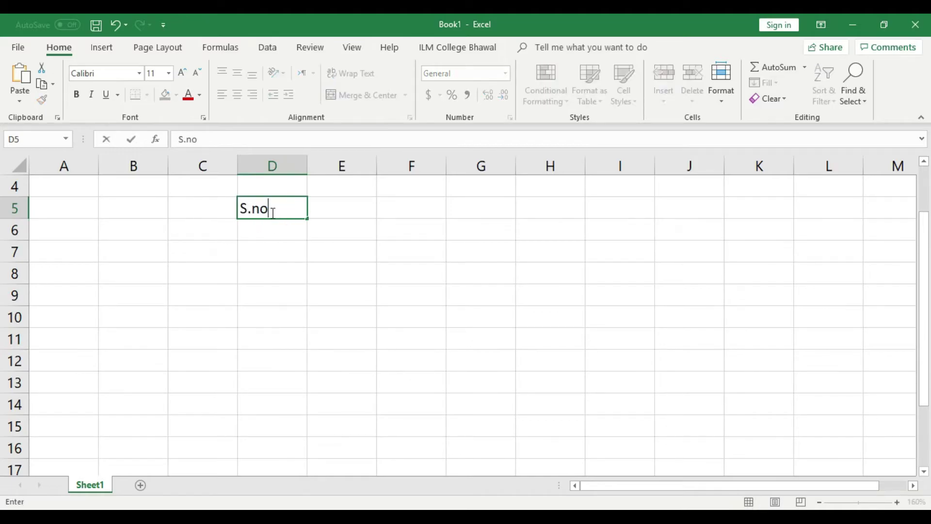
{"action": "key", "text": "Tab"}
{"action": "type", "text": "Name"}
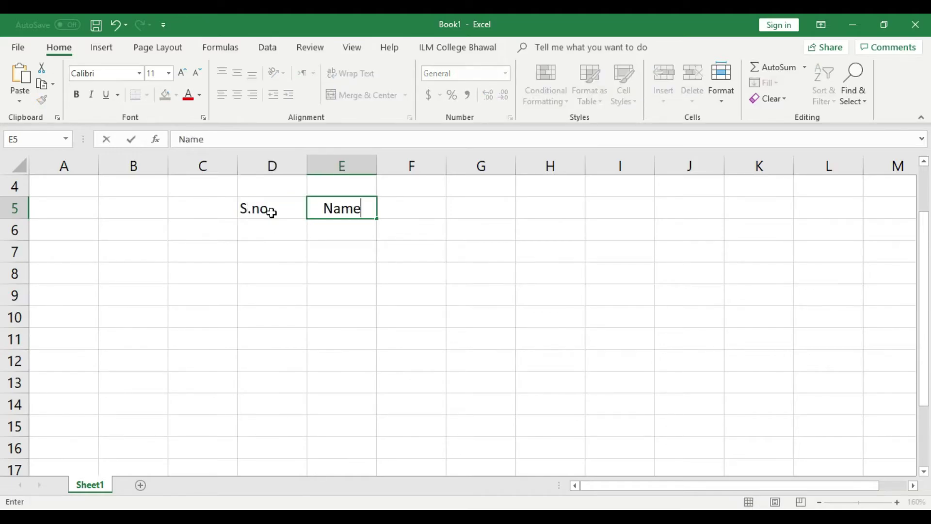
{"action": "key", "text": "Tab"}
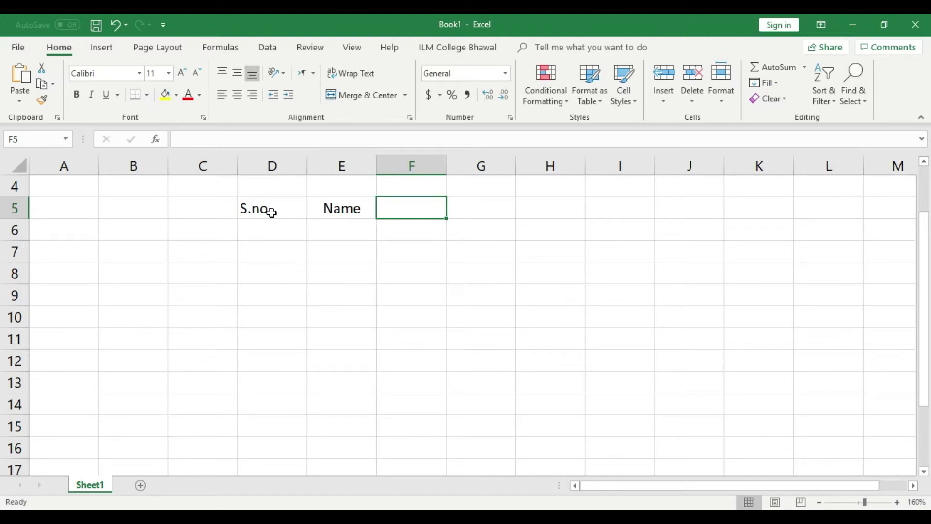
{"action": "type", "text": "Eng M"}
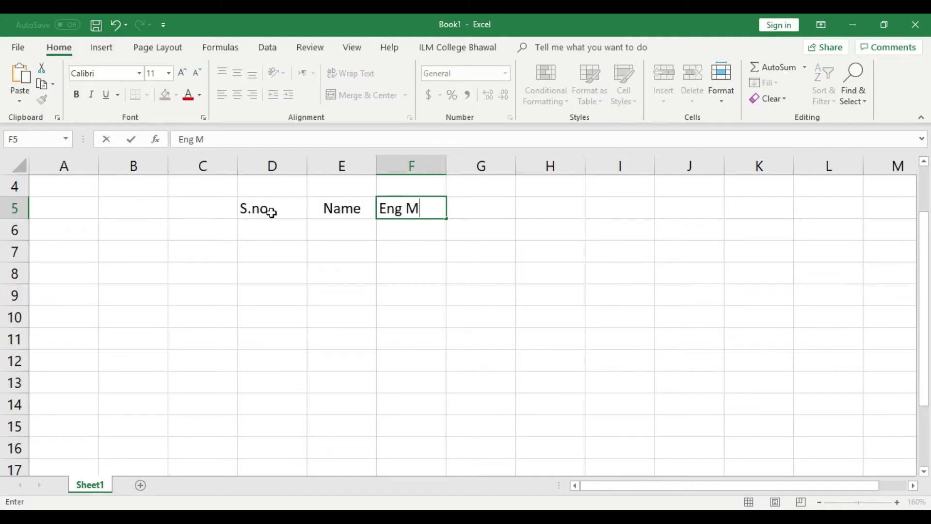
{"action": "type", "text": "arks"}
{"action": "key", "text": "Tab"}
{"action": "type", "text": "Urdu Marks"}
{"action": "key", "text": "Tab"}
{"action": "type", "text": "Math Marks"}
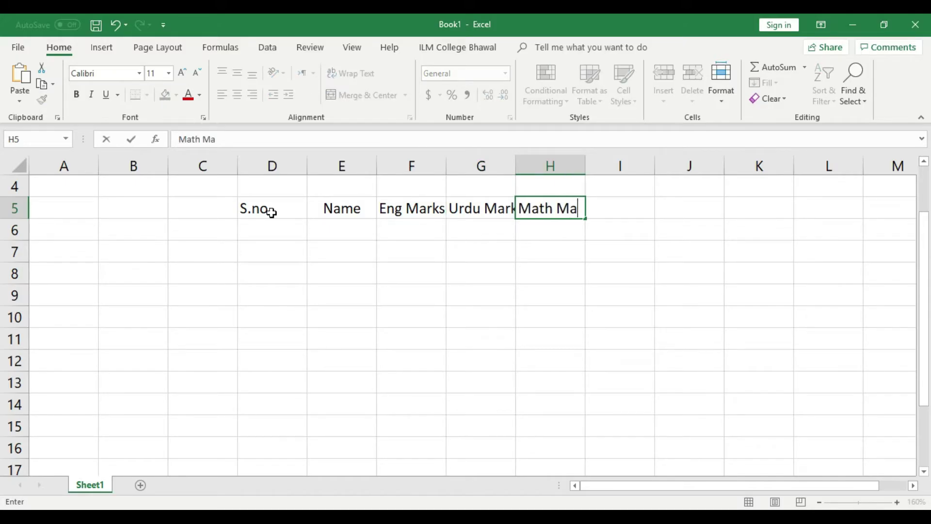
{"action": "left_click", "coordinate": [366, 289]}
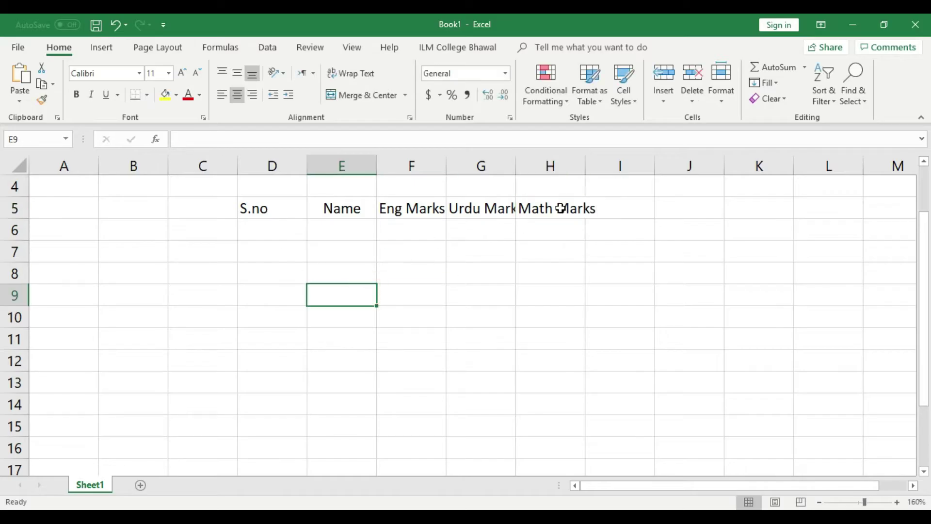
Step: Auto-fit the widths of columns D through H to their header text
{"action": "left_click_drag", "start_coordinate": [553, 209], "coordinate": [271, 206]}
{"action": "double_click", "coordinate": [586, 164]}
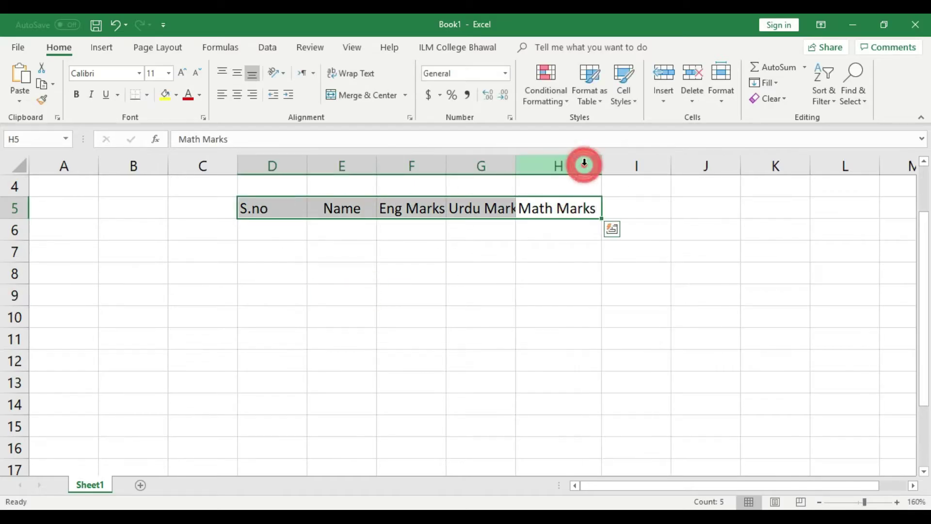
{"action": "double_click", "coordinate": [516, 165]}
{"action": "double_click", "coordinate": [446, 165]}
{"action": "double_click", "coordinate": [377, 165]}
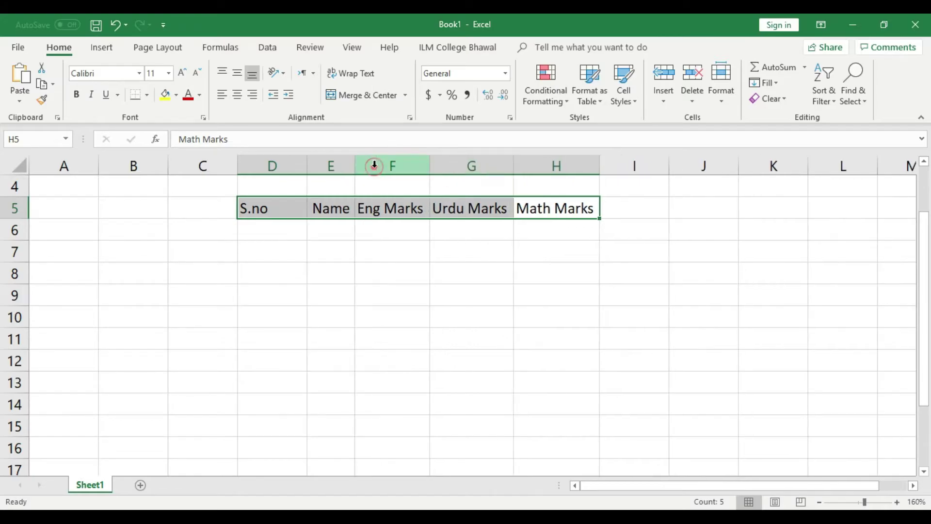
{"action": "double_click", "coordinate": [307, 163]}
{"action": "left_click", "coordinate": [505, 272]}
Step: Number the rows under S.no from 1 to 8 in cells D6 to D13, filling the series down
{"action": "left_click", "coordinate": [267, 235]}
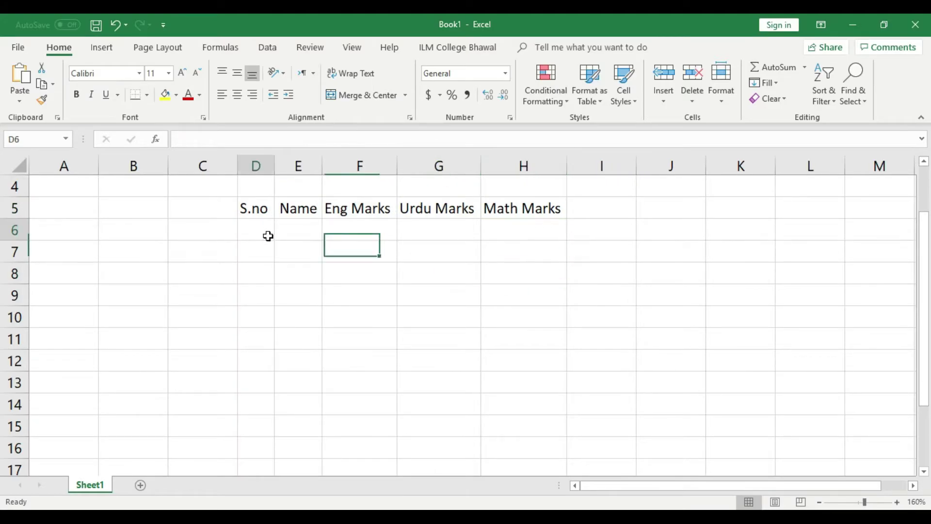
{"action": "type", "text": "1"}
{"action": "left_click", "coordinate": [267, 249]}
{"action": "type", "text": "2"}
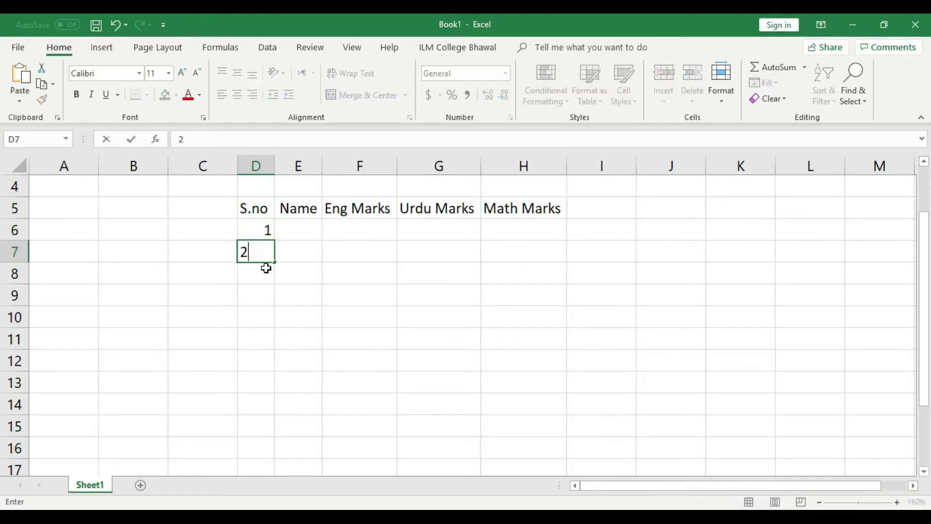
{"action": "left_click", "coordinate": [266, 267]}
{"action": "type", "text": "3"}
{"action": "left_click", "coordinate": [270, 290]}
{"action": "type", "text": "4"}
{"action": "left_click", "coordinate": [270, 318]}
{"action": "left_click_drag", "start_coordinate": [268, 229], "coordinate": [277, 386]}
Step: Center the contents of the whole S.no column
{"action": "left_click", "coordinate": [256, 166]}
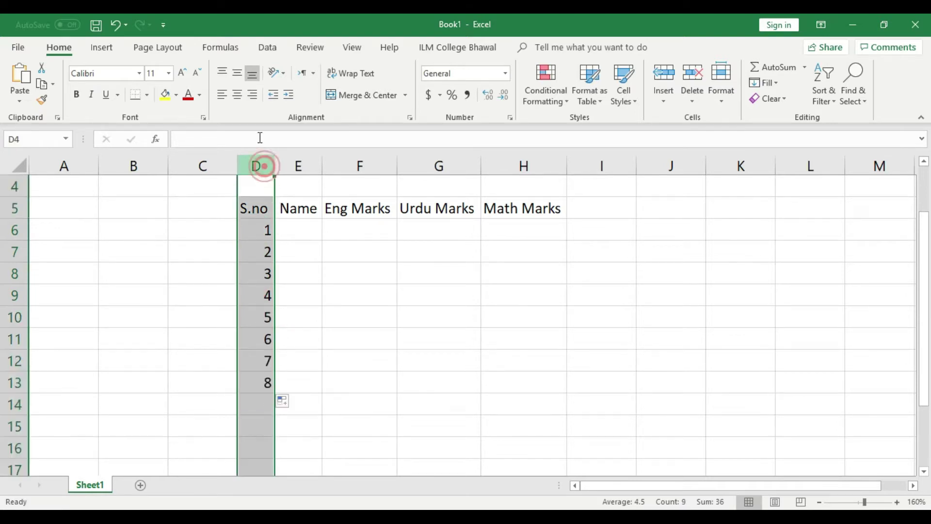
{"action": "left_click", "coordinate": [239, 95]}
{"action": "left_click", "coordinate": [295, 218]}
Step: Enter the first four students' names in cells E6 to E9 under the Name header
{"action": "left_click", "coordinate": [301, 231]}
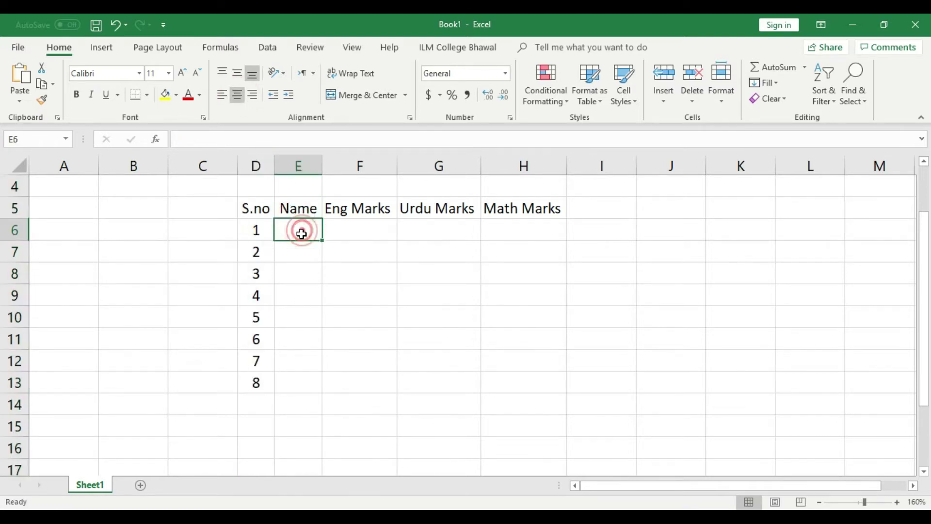
{"action": "type", "text": "Rida"}
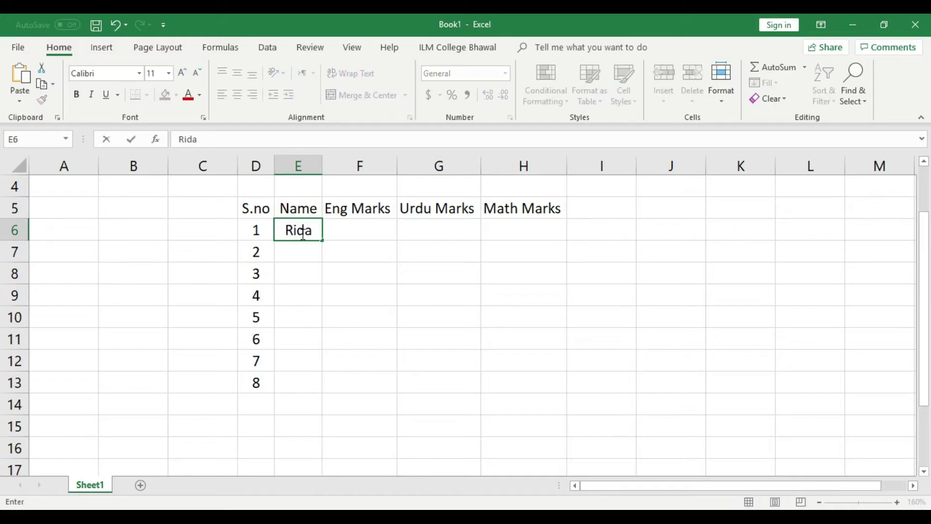
{"action": "key", "text": "Return"}
{"action": "type", "text": "Nida"}
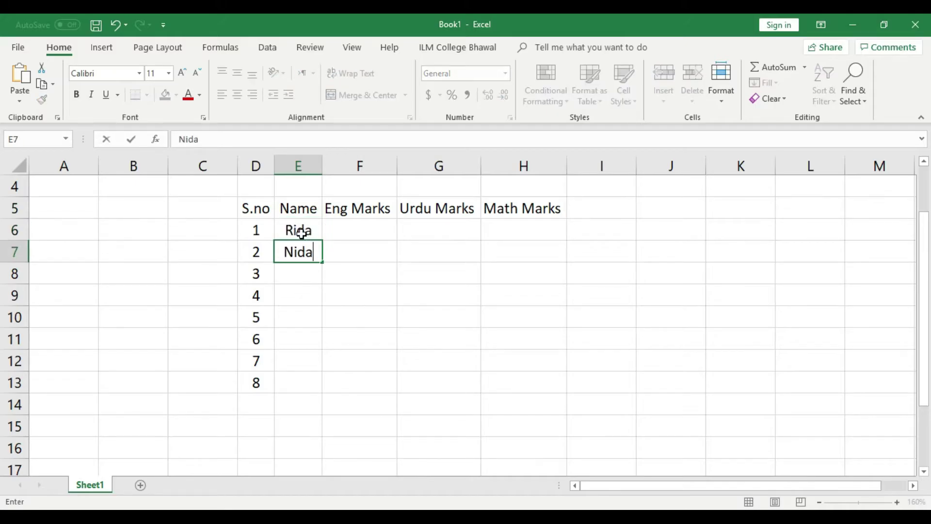
{"action": "key", "text": "Return"}
{"action": "type", "text": "Ali"}
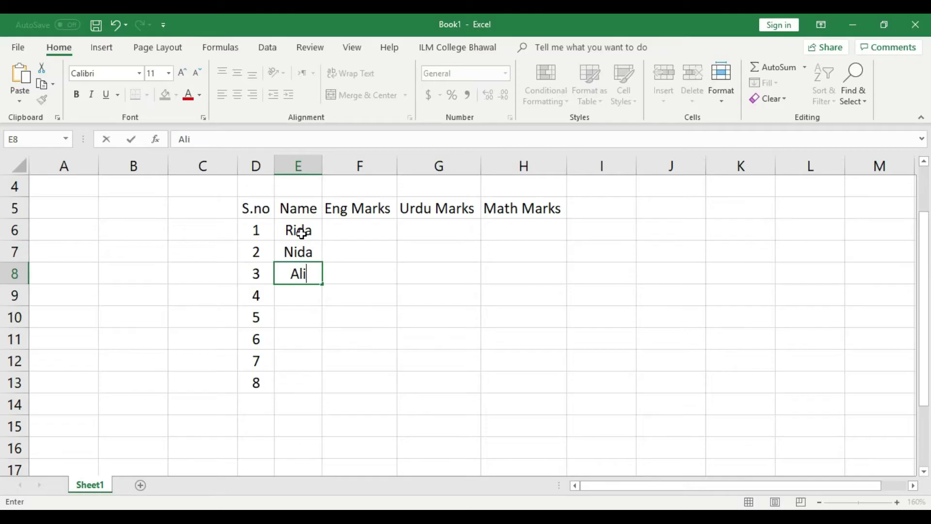
{"action": "key", "text": "Return"}
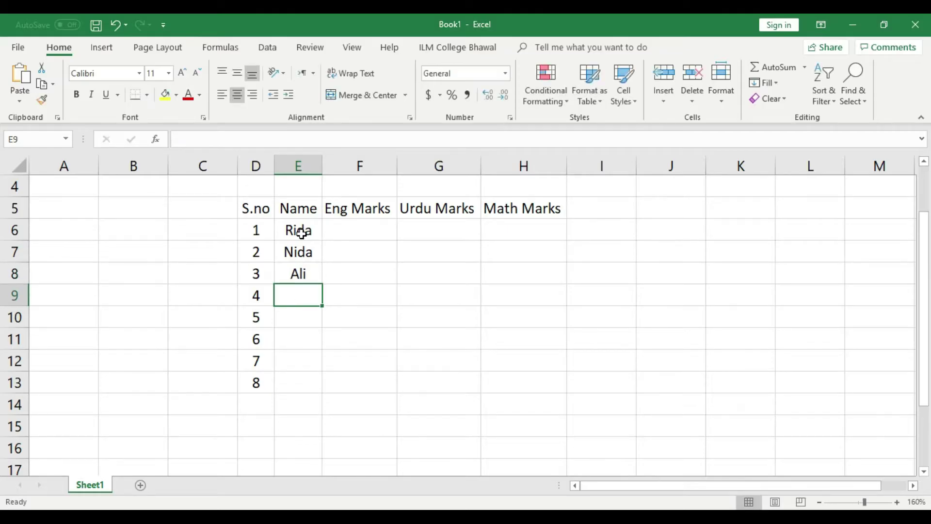
{"action": "type", "text": "Faqra"}
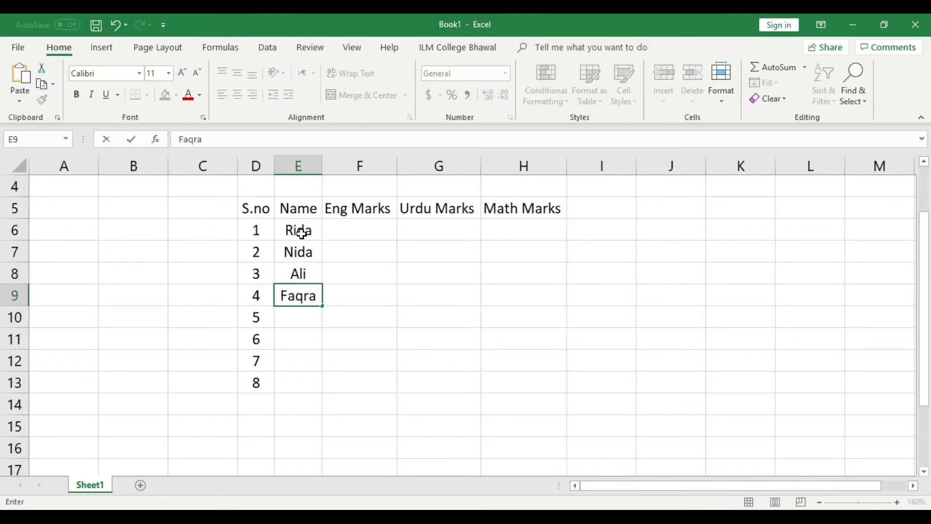
{"action": "key", "text": "Return"}
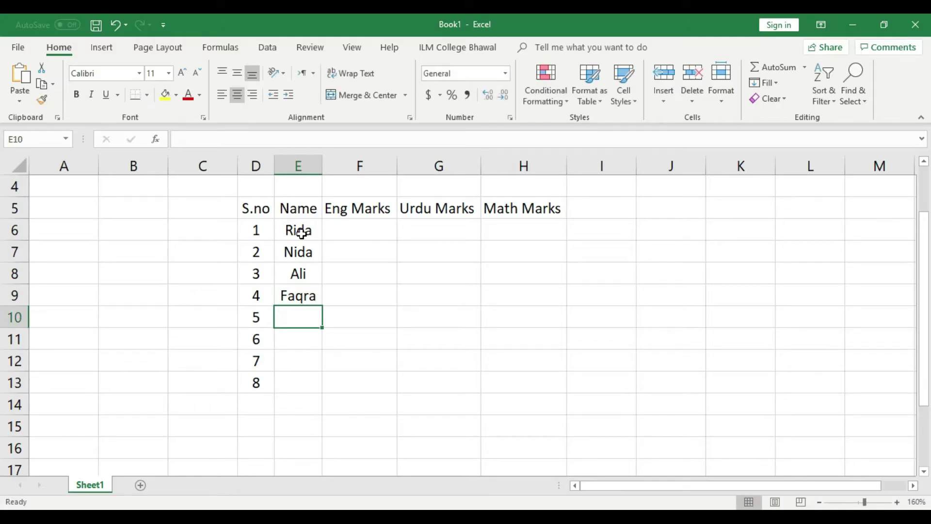
Step: Enter the remaining four students' names in cells E10 to E13
{"action": "type", "text": "Atif"}
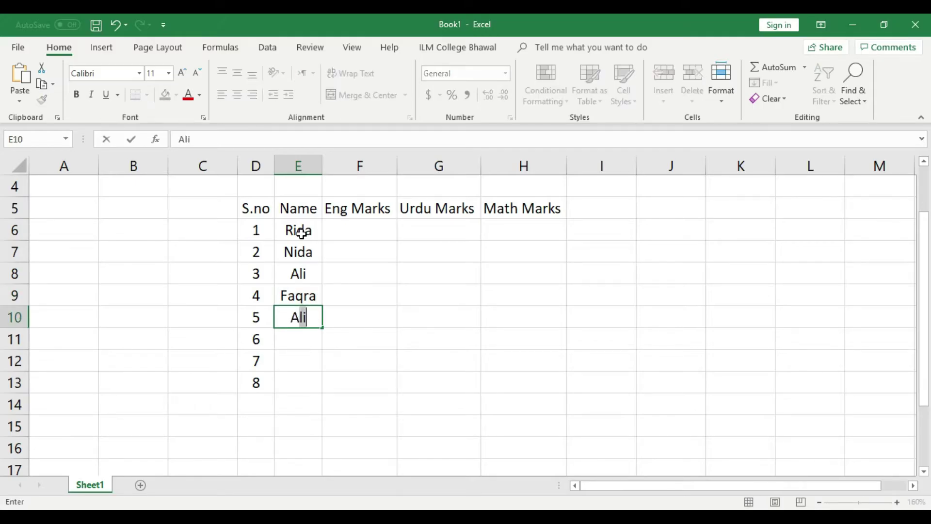
{"action": "key", "text": "Return"}
{"action": "type", "text": "Sa"}
{"action": "key", "text": "BackSpace"}
{"action": "key", "text": "BackSpace"}
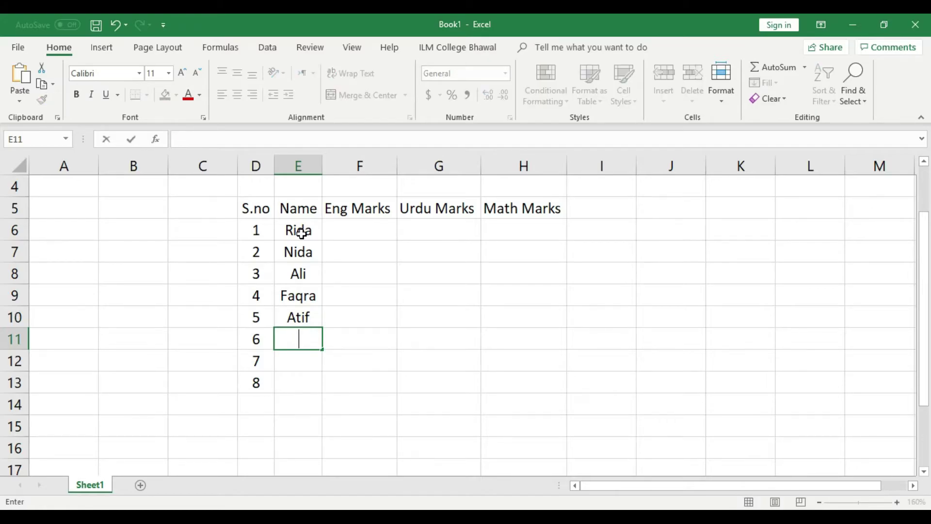
{"action": "type", "text": "Arsalan"}
{"action": "key", "text": "Return"}
{"action": "type", "text": "Sajid"}
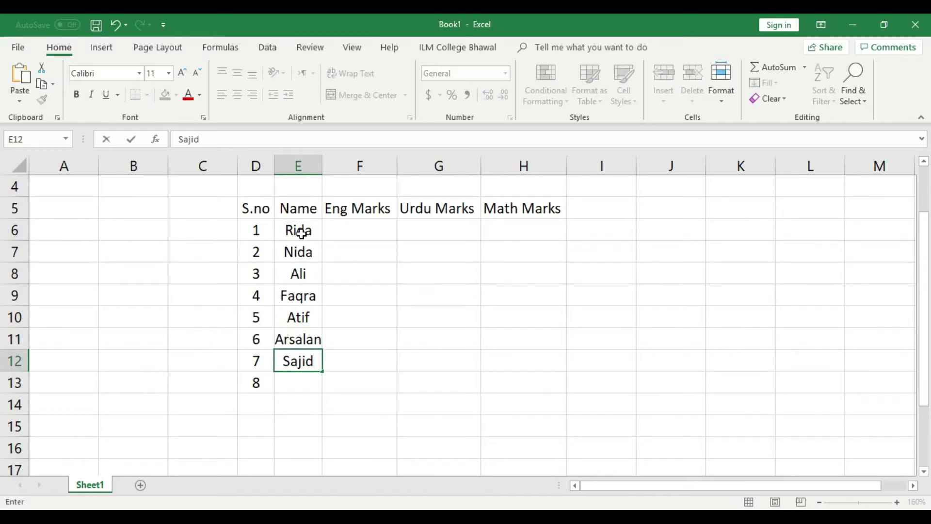
{"action": "key", "text": "Return"}
{"action": "type", "text": "Faizan"}
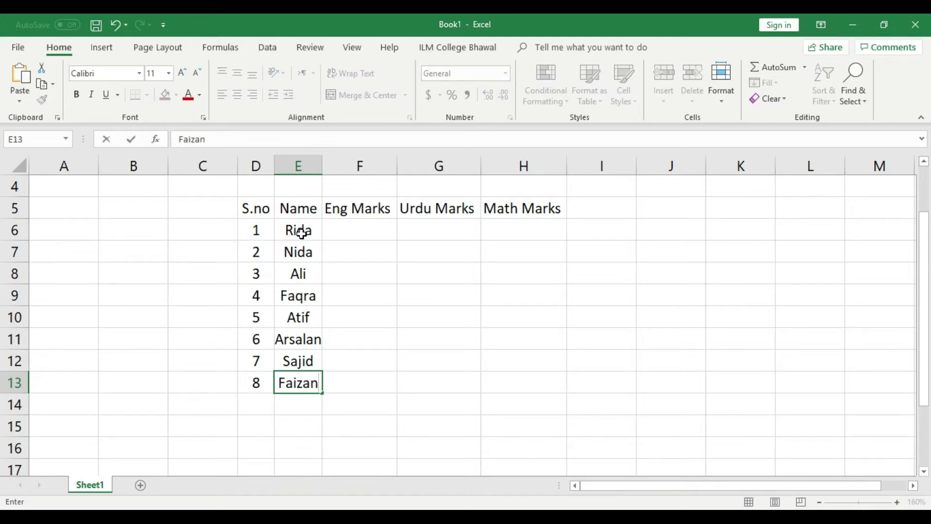
{"action": "left_click", "coordinate": [348, 253]}
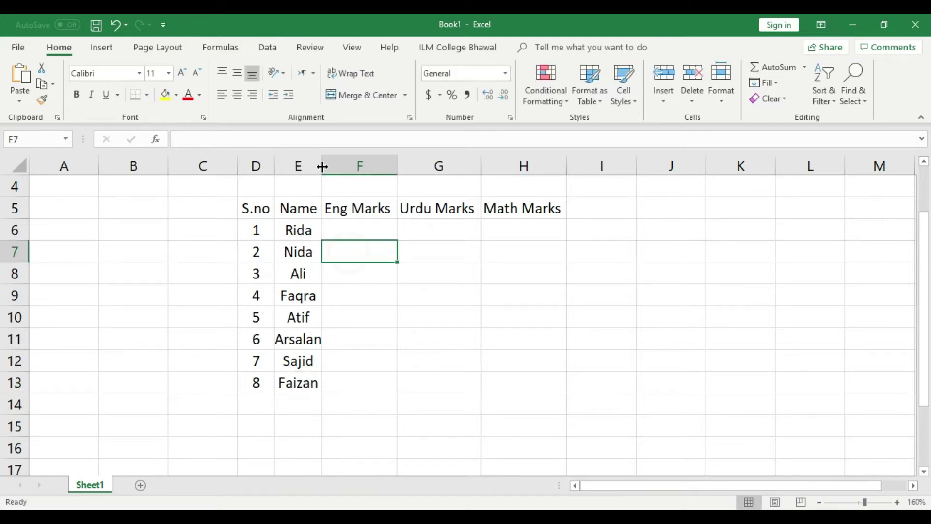
Step: Auto-fit the Name column's width and left-align the student names in E6 to E13
{"action": "double_click", "coordinate": [322, 165]}
{"action": "left_click_drag", "start_coordinate": [312, 231], "coordinate": [318, 376]}
{"action": "left_click", "coordinate": [222, 95]}
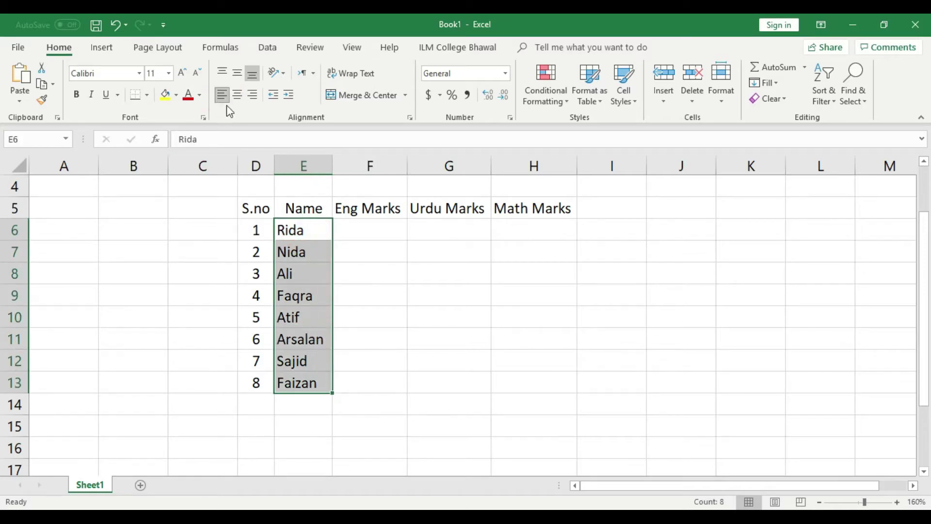
{"action": "left_click", "coordinate": [379, 266]}
Step: Add the header Total Marks in cell I5 and auto-fit column I to it
{"action": "left_click_drag", "start_coordinate": [249, 207], "coordinate": [557, 209]}
{"action": "left_click", "coordinate": [611, 207]}
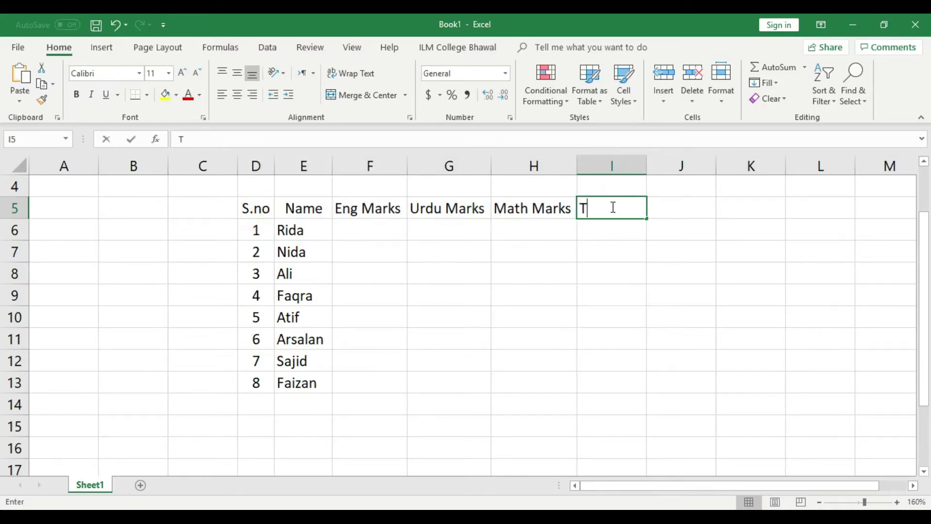
{"action": "type", "text": "Total Marks"}
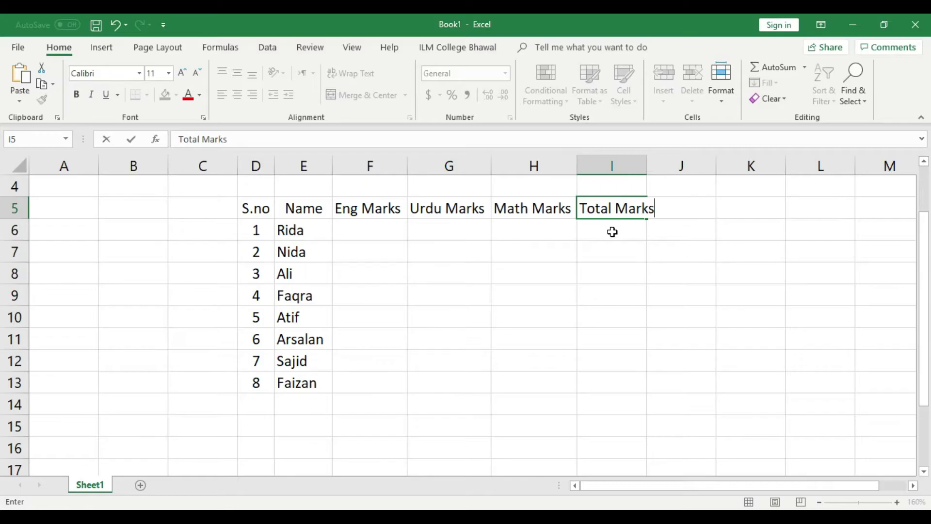
{"action": "left_click", "coordinate": [613, 232]}
{"action": "double_click", "coordinate": [646, 164]}
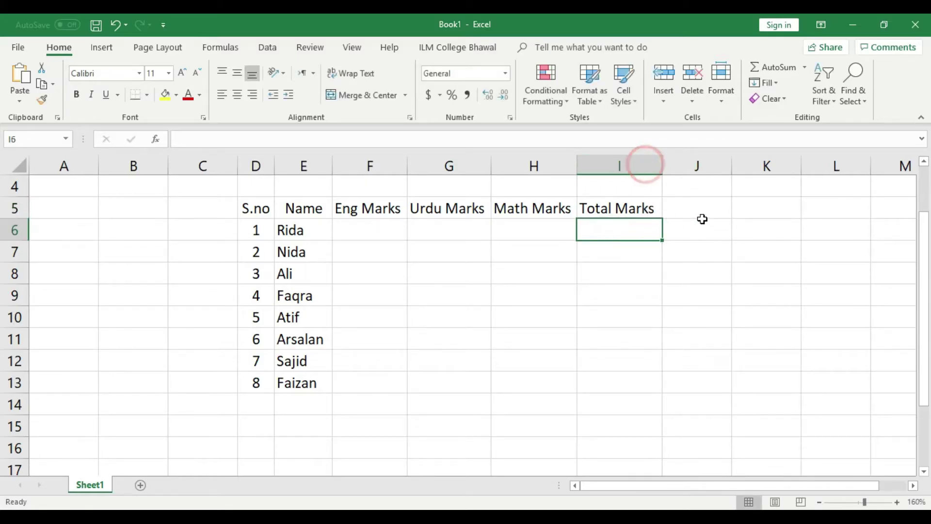
{"action": "left_click", "coordinate": [697, 211]}
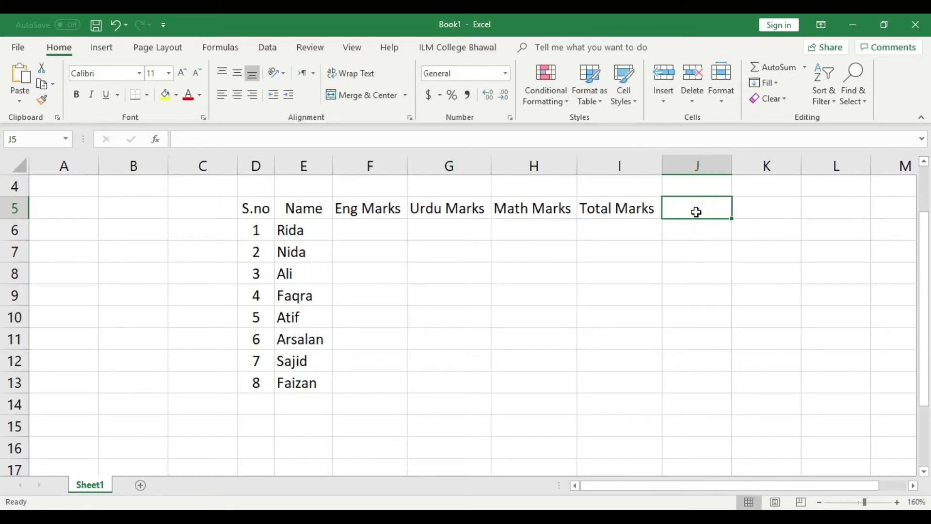
{"action": "key", "text": "Right"}
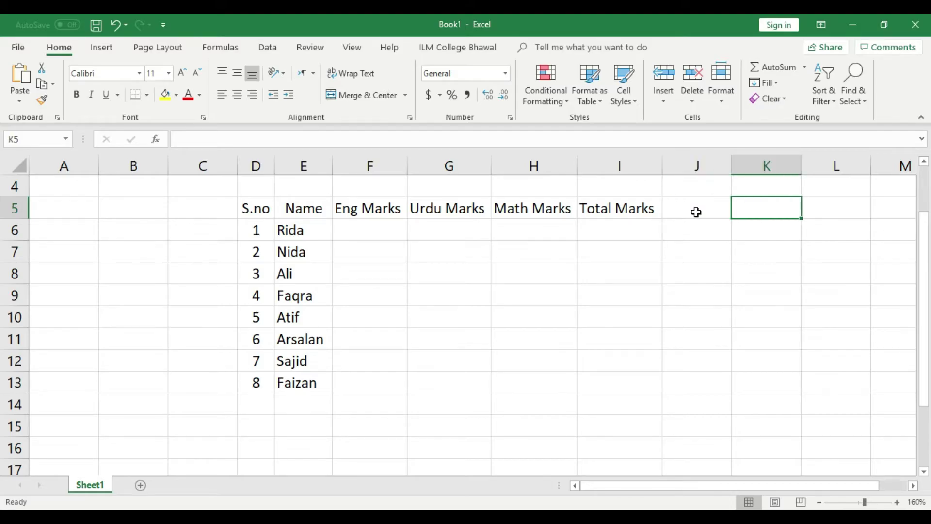
{"action": "key", "text": "Left"}
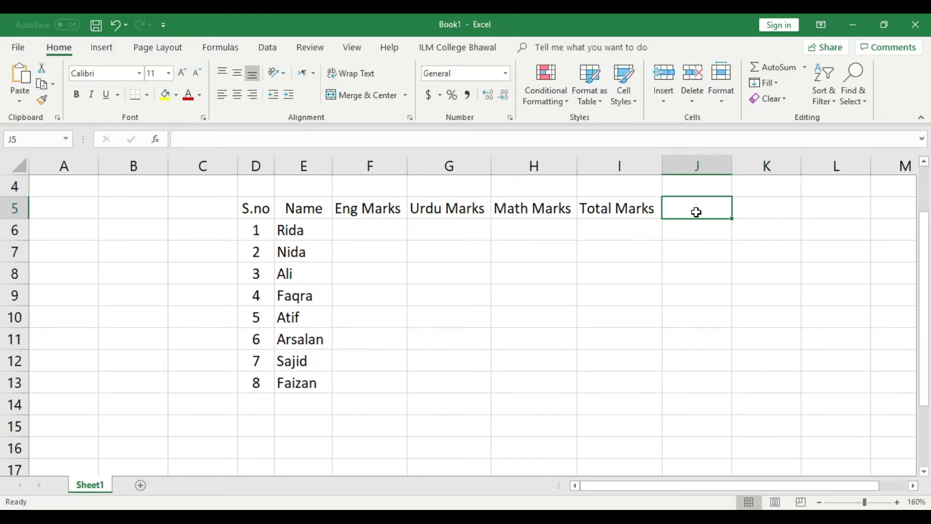
{"action": "type", "text": "S"}
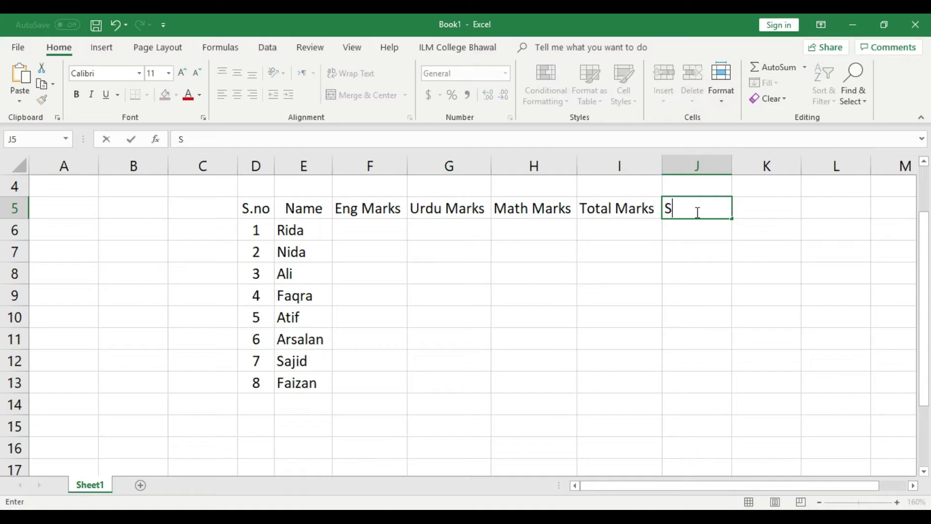
{"action": "type", "text": "mall Numbe"}
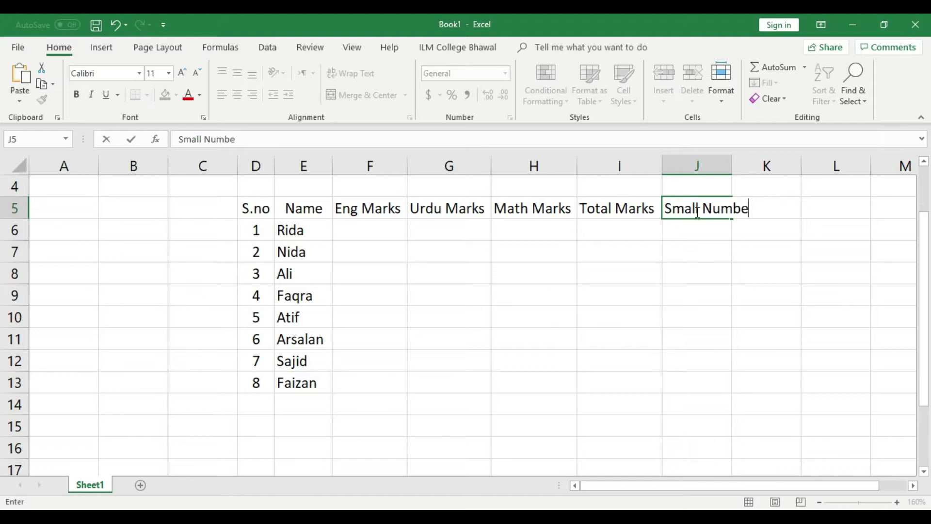
{"action": "key", "text": "BackSpace"}
{"action": "key", "text": "BackSpace"}
{"action": "key", "text": "BackSpace"}
{"action": "key", "text": "BackSpace"}
{"action": "key", "text": "BackSpace"}
{"action": "key", "text": "BackSpace"}
{"action": "key", "text": "BackSpace"}
{"action": "key", "text": "BackSpace"}
{"action": "key", "text": "BackSpace"}
{"action": "key", "text": "BackSpace"}
{"action": "key", "text": "BackSpace"}
Step: Enter the headers Min Numbers in J5 and Max Numbers in K5, and auto-fit columns J and K to them
{"action": "type", "text": "M"}
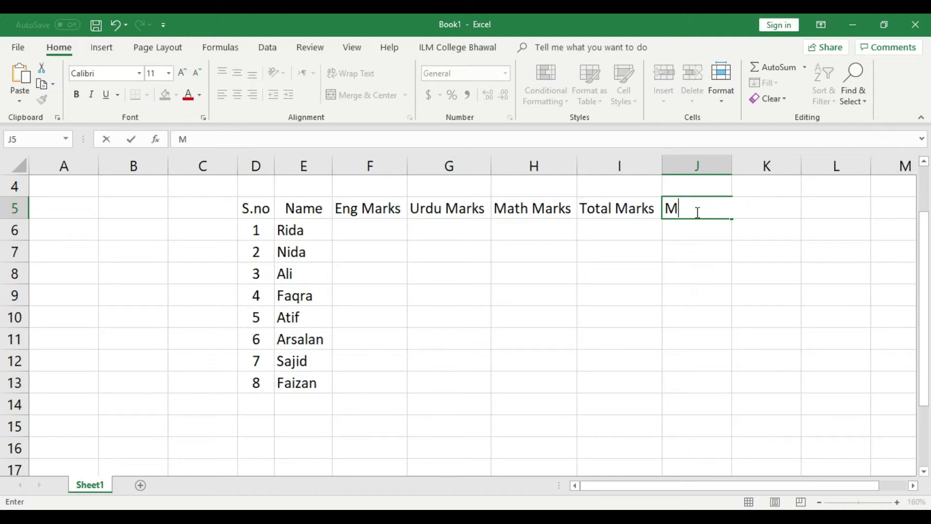
{"action": "type", "text": "in Numbers"}
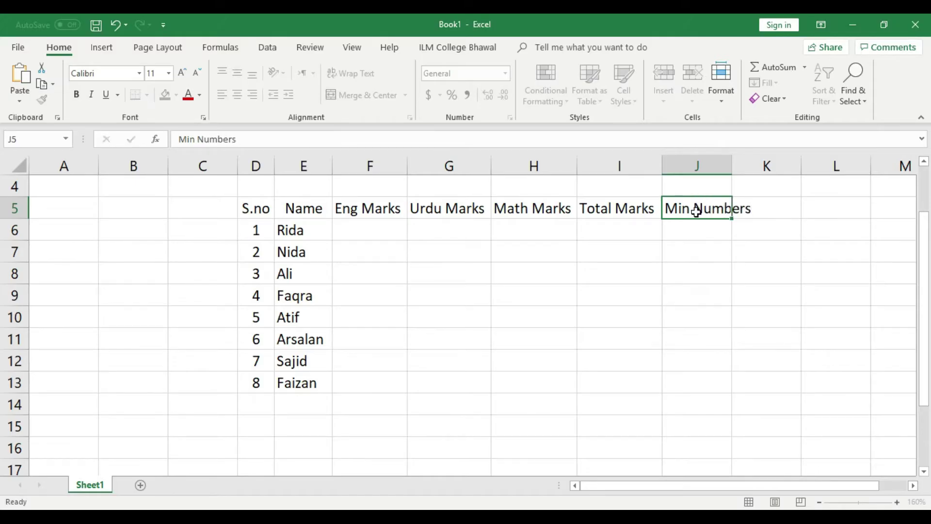
{"action": "key", "text": "Tab"}
{"action": "type", "text": "Max"}
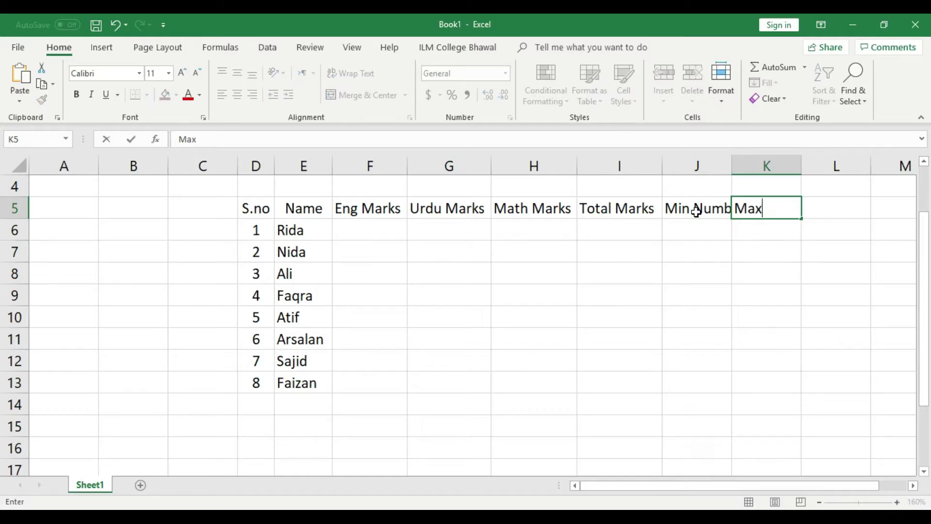
{"action": "type", "text": " Numabaer"}
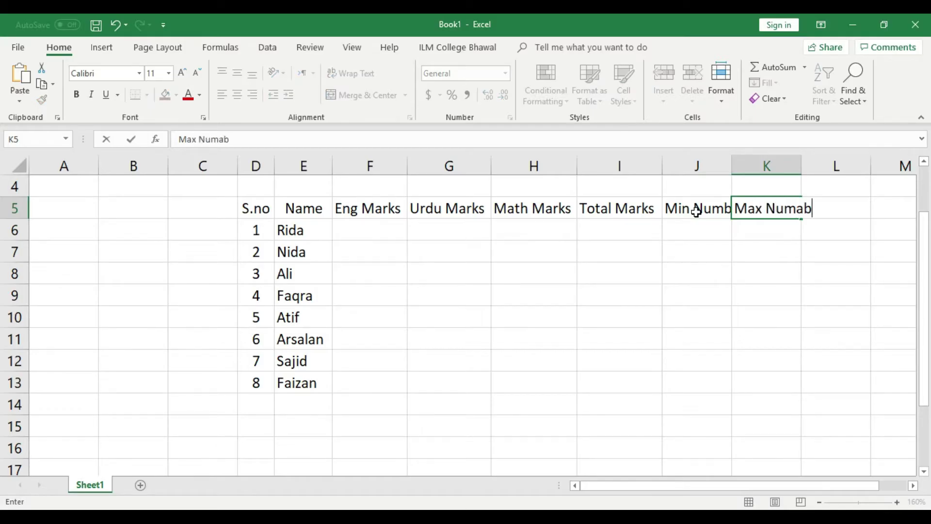
{"action": "key", "text": "BackSpace"}
{"action": "key", "text": "BackSpace"}
{"action": "key", "text": "BackSpace"}
{"action": "key", "text": "BackSpace"}
{"action": "key", "text": "BackSpace"}
{"action": "type", "text": "mbers"}
{"action": "left_click", "coordinate": [733, 294]}
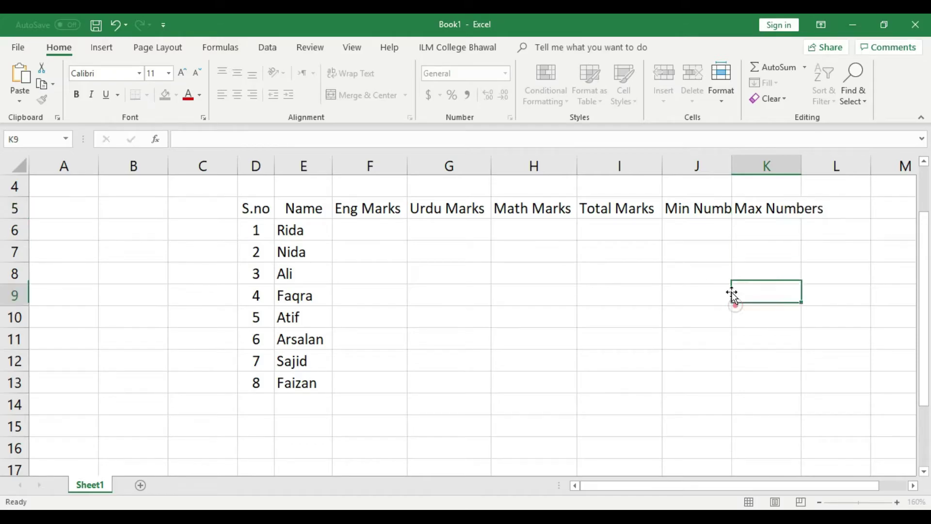
{"action": "double_click", "coordinate": [731, 165]}
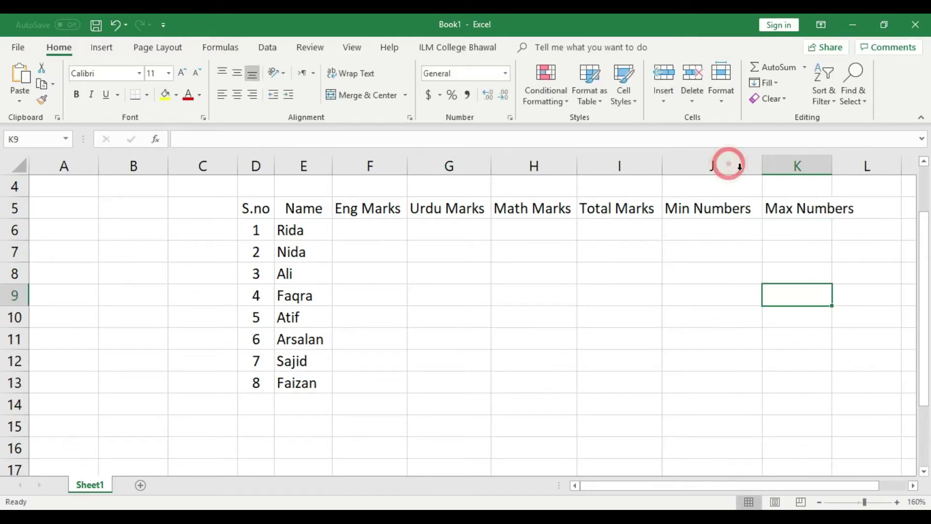
{"action": "double_click", "coordinate": [832, 165]}
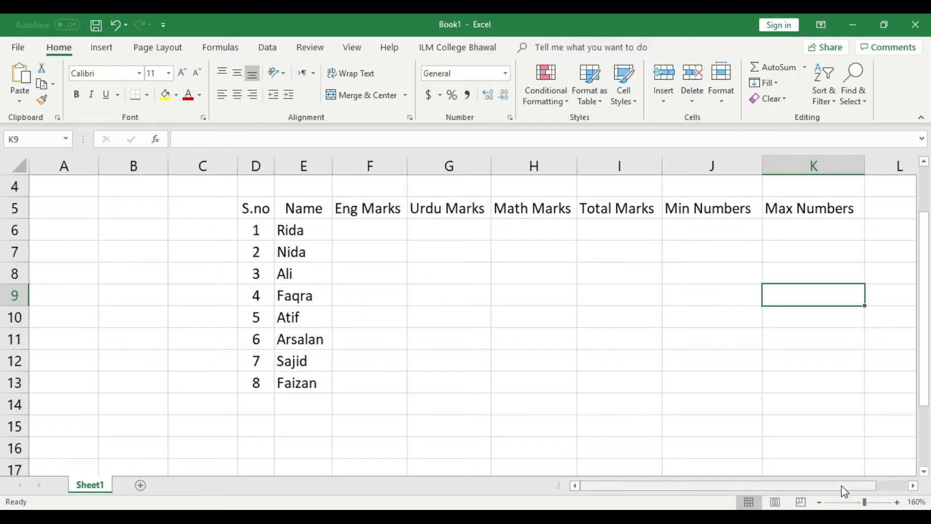
Step: Apply thick outside borders and bold text to the header row D5 to K5
{"action": "left_click_drag", "start_coordinate": [842, 485], "coordinate": [861, 485]}
{"action": "left_click_drag", "start_coordinate": [186, 207], "coordinate": [703, 204]}
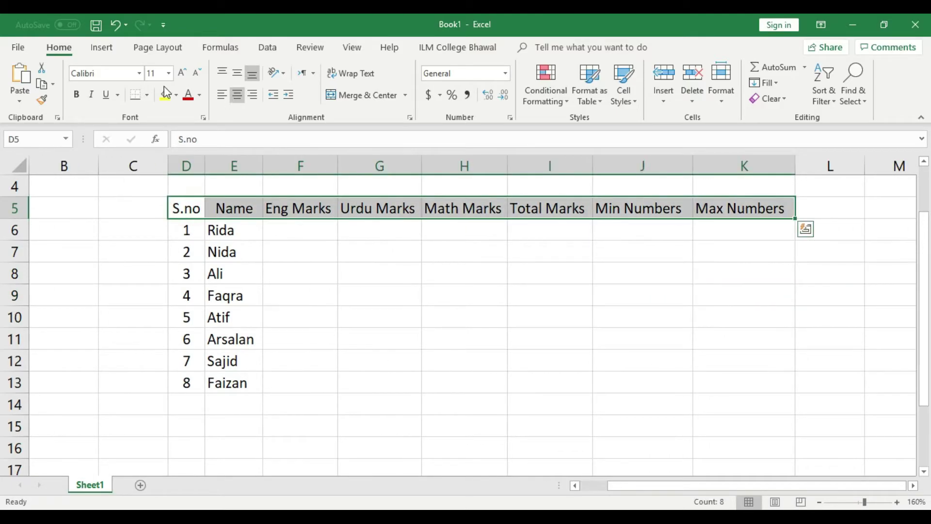
{"action": "left_click", "coordinate": [152, 95]}
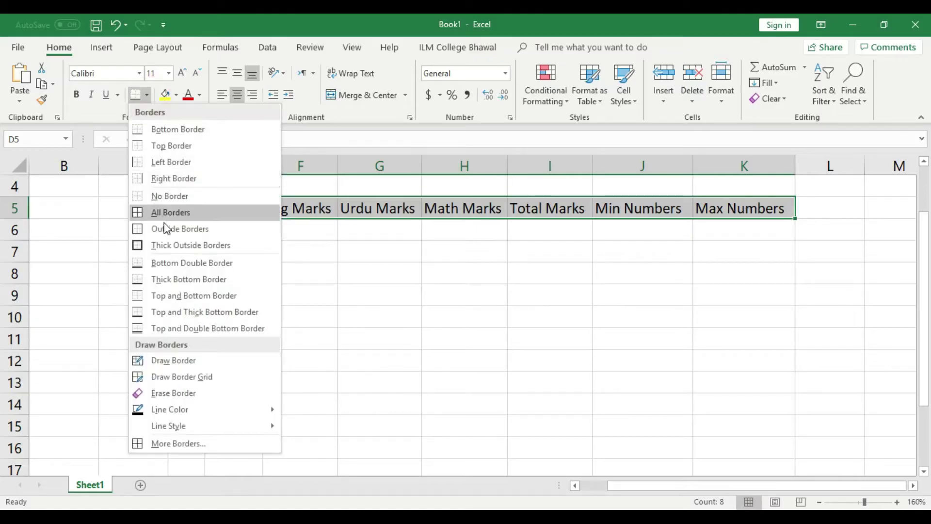
{"action": "left_click", "coordinate": [168, 243]}
{"action": "left_click", "coordinate": [77, 92]}
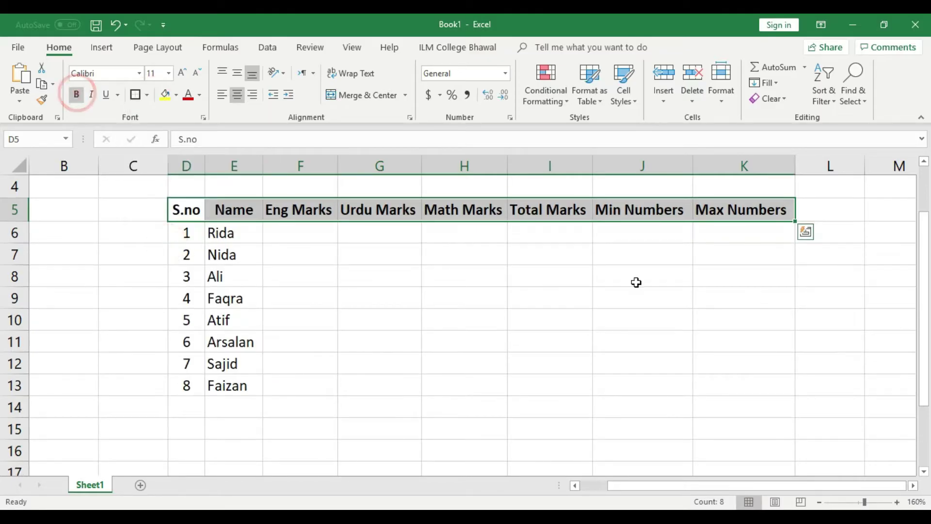
{"action": "left_click", "coordinate": [636, 283]}
Step: Split the Eng Marks, Urdu Marks and Math Marks headers in F5 to H5 onto two lines, breaking before Marks
{"action": "double_click", "coordinate": [287, 209]}
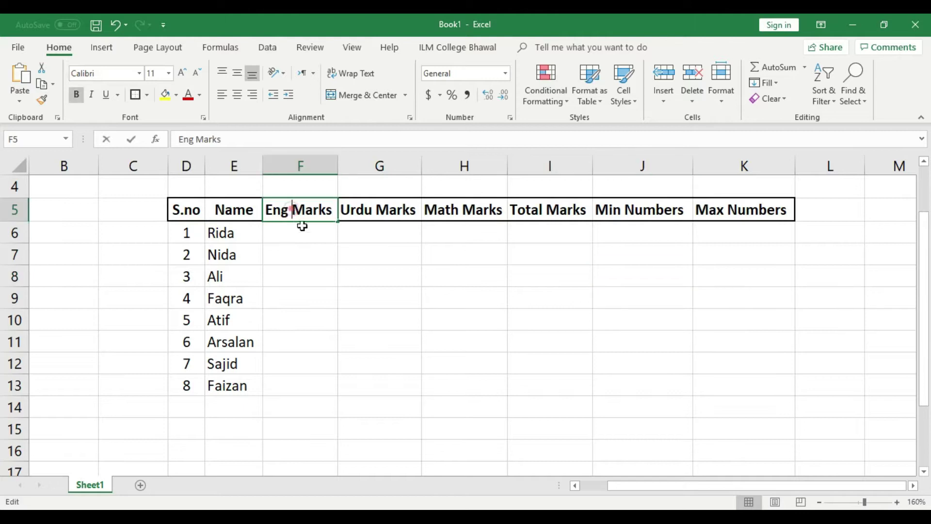
{"action": "key", "text": "alt+Return"}
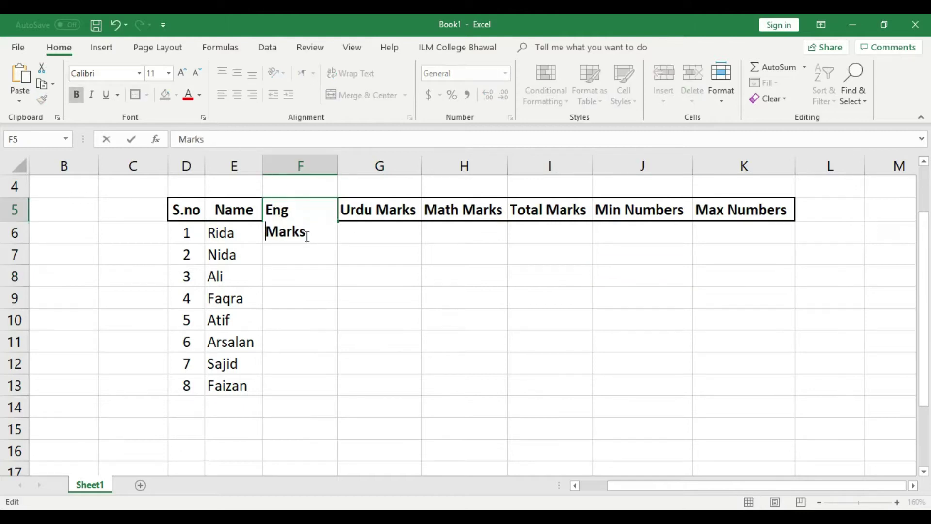
{"action": "left_click", "coordinate": [368, 282]}
{"action": "left_click", "coordinate": [379, 231]}
{"action": "double_click", "coordinate": [379, 231]}
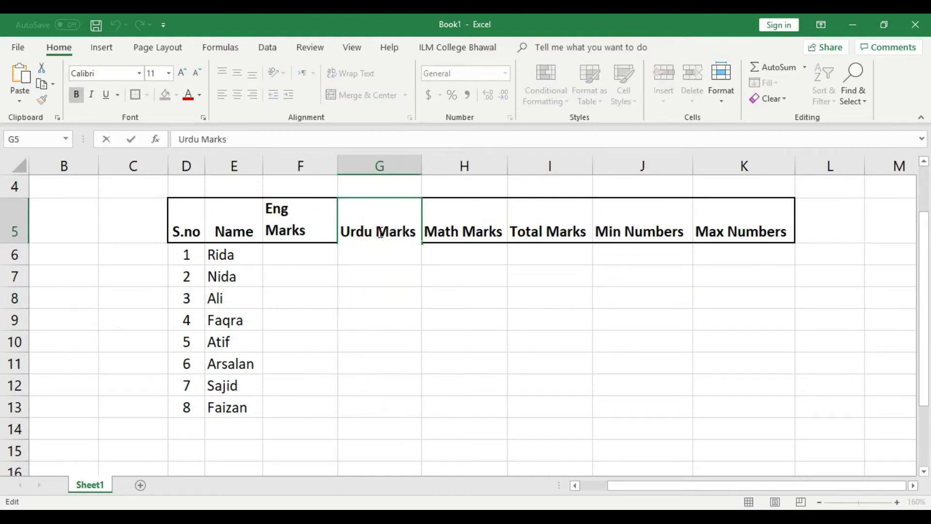
{"action": "key", "text": "alt+Return"}
{"action": "left_click", "coordinate": [491, 326]}
{"action": "double_click", "coordinate": [462, 232]}
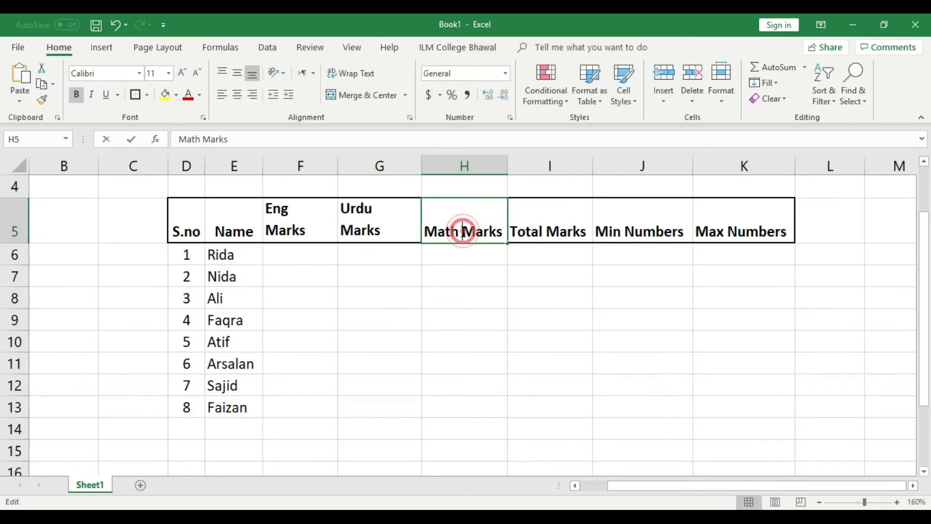
{"action": "key", "text": "alt+Return"}
{"action": "left_click", "coordinate": [509, 264]}
Step: Split the Total Marks, Min Numbers and Max Numbers headers in I5 to K5 onto two lines, breaking before the second word
{"action": "left_click", "coordinate": [545, 233]}
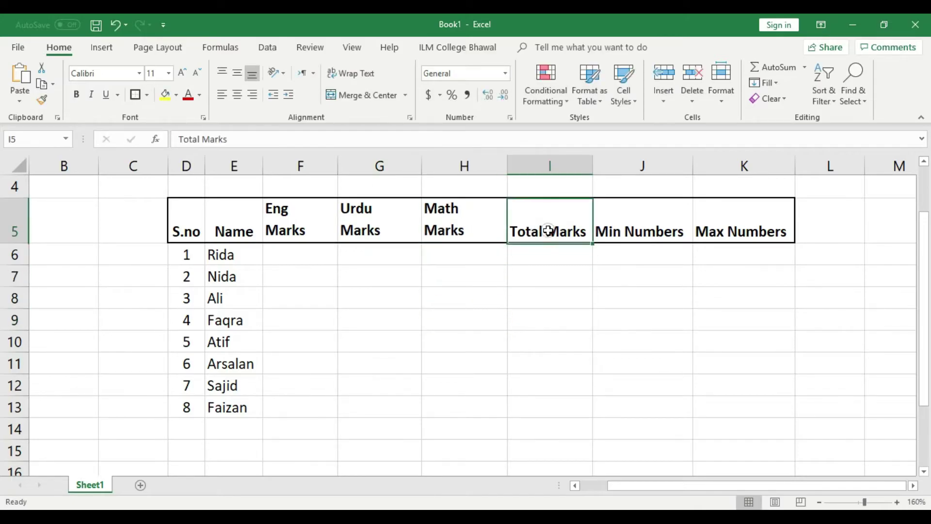
{"action": "double_click", "coordinate": [548, 233]}
{"action": "key", "text": "alt+Return"}
{"action": "left_click", "coordinate": [613, 293]}
{"action": "left_click", "coordinate": [624, 233]}
{"action": "double_click", "coordinate": [624, 232]}
{"action": "key", "text": "alt+Return"}
{"action": "left_click", "coordinate": [642, 297]}
{"action": "left_click", "coordinate": [727, 230]}
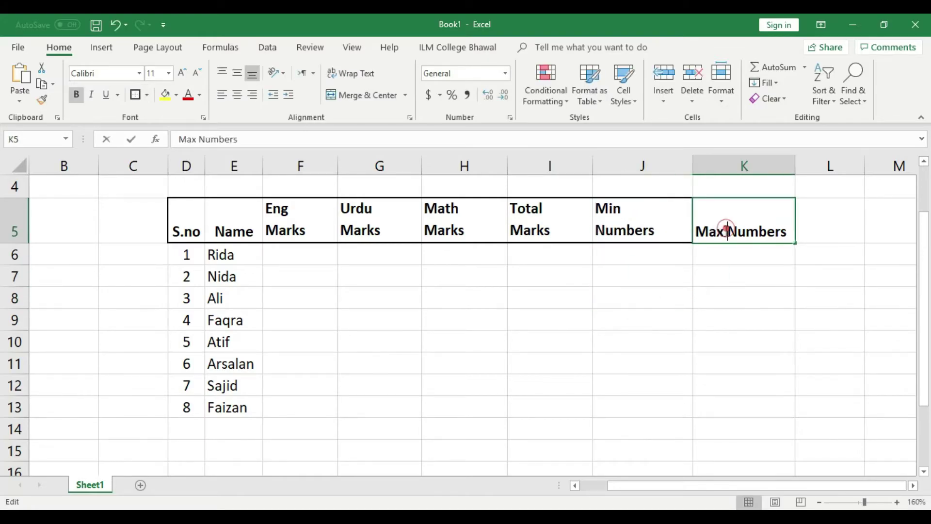
{"action": "double_click", "coordinate": [727, 231]}
{"action": "key", "text": "alt+Return"}
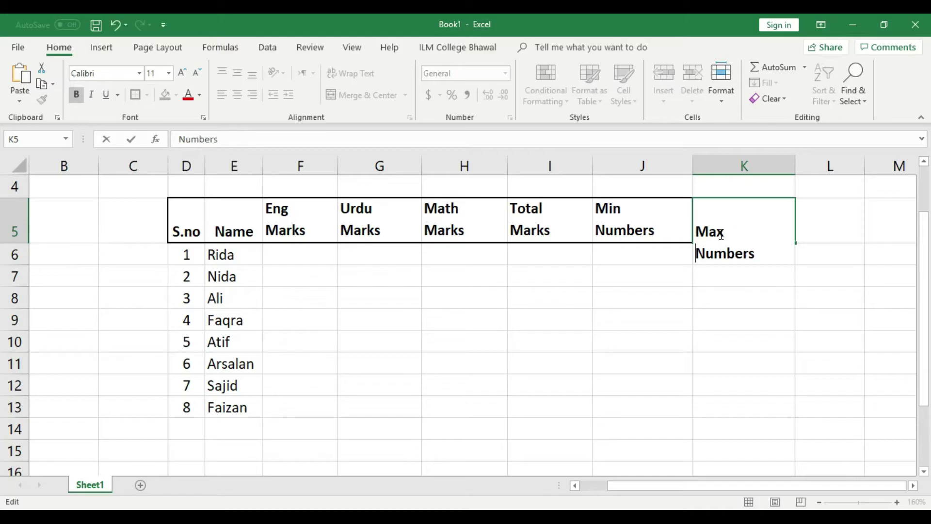
{"action": "left_click", "coordinate": [715, 281]}
Step: Replace the word Max with Larger in the header in cell K5
{"action": "left_click", "coordinate": [720, 208]}
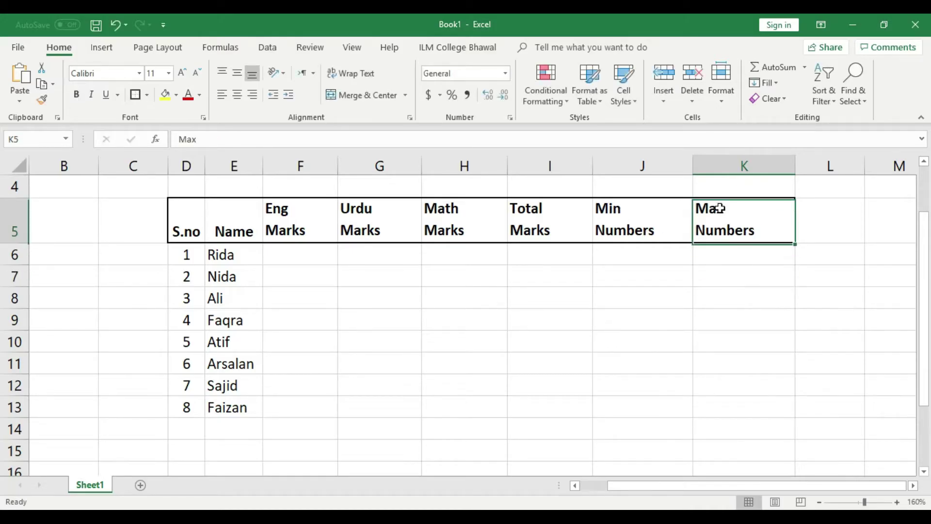
{"action": "double_click", "coordinate": [722, 211]}
{"action": "key", "text": "BackSpace"}
{"action": "key", "text": "BackSpace"}
{"action": "key", "text": "BackSpace"}
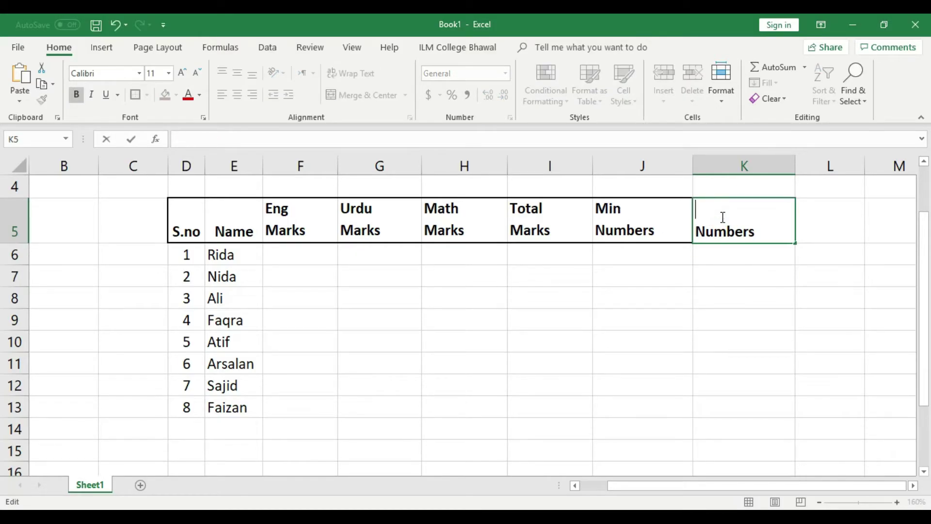
{"action": "type", "text": "Larger"}
{"action": "left_click", "coordinate": [721, 291]}
Step: Replace the word Min with Small in the header in cell J5
{"action": "left_click", "coordinate": [623, 211]}
{"action": "key", "text": "BackSpace"}
{"action": "key", "text": "BackSpace"}
{"action": "key", "text": "BackSpace"}
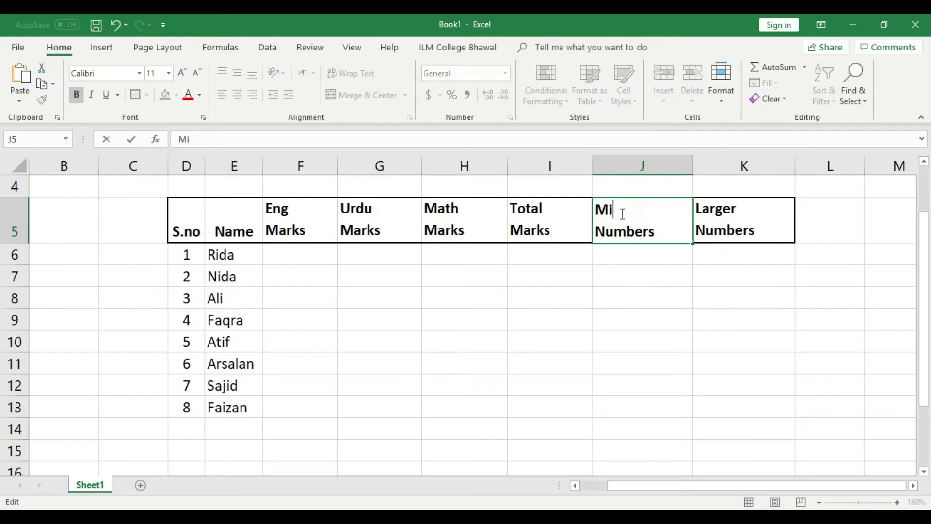
{"action": "type", "text": "Small"}
{"action": "left_click", "coordinate": [649, 276]}
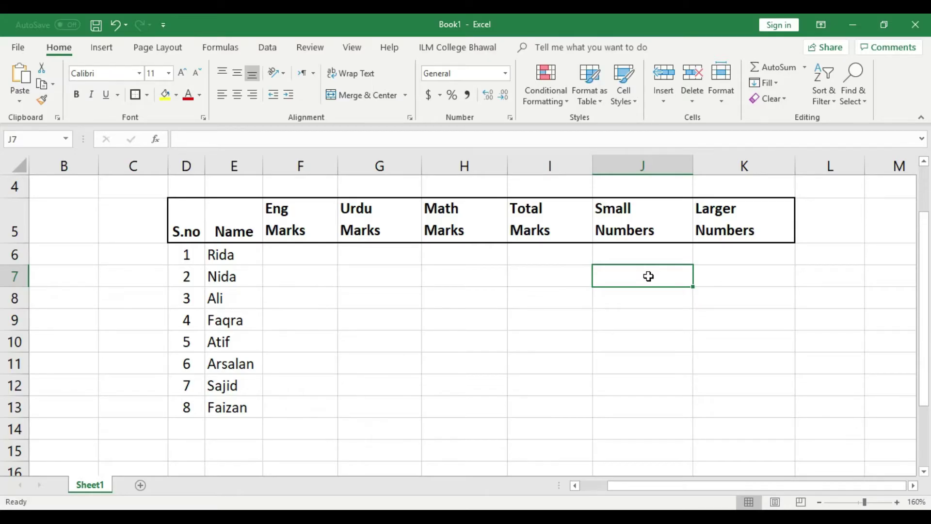
{"action": "left_click", "coordinate": [748, 221]}
{"action": "double_click", "coordinate": [740, 210]}
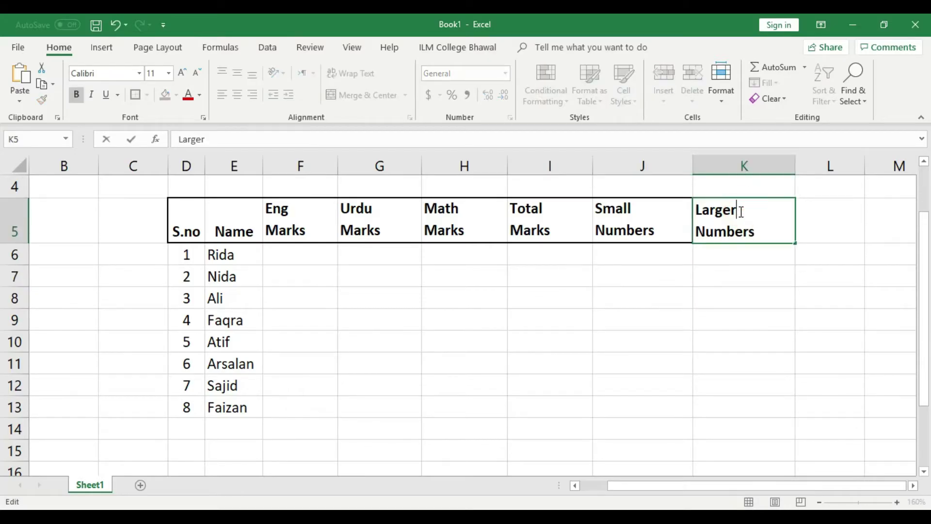
{"action": "left_click", "coordinate": [719, 311]}
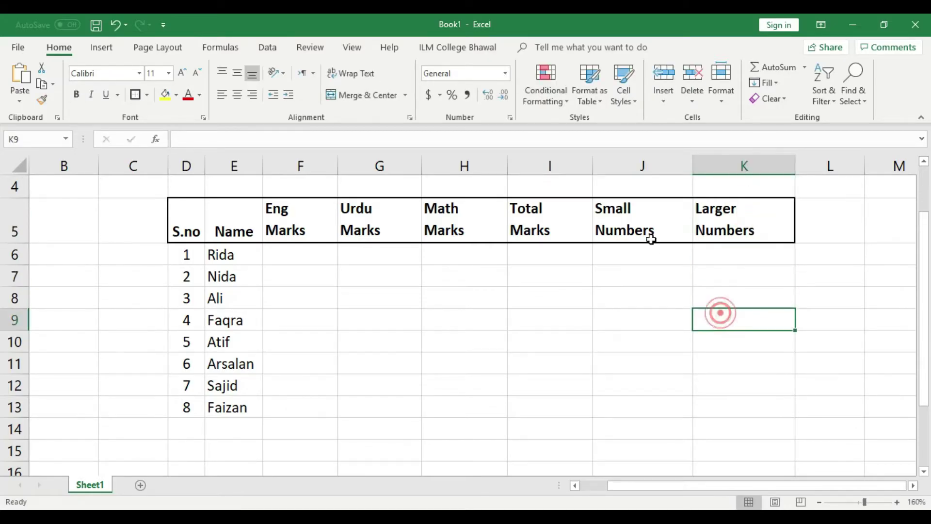
Step: Insert Min/ before Small in cell J5 so the header's first line reads Min/Small
{"action": "left_click", "coordinate": [598, 209]}
{"action": "double_click", "coordinate": [601, 210]}
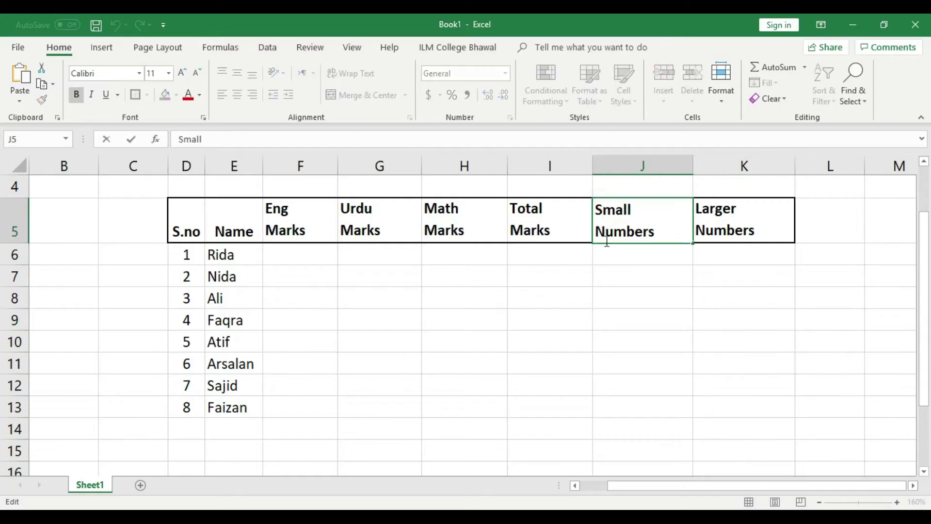
{"action": "type", "text": "min"}
{"action": "key", "text": "BackSpace"}
{"action": "key", "text": "BackSpace"}
{"action": "key", "text": "BackSpace"}
{"action": "type", "text": "Min/"}
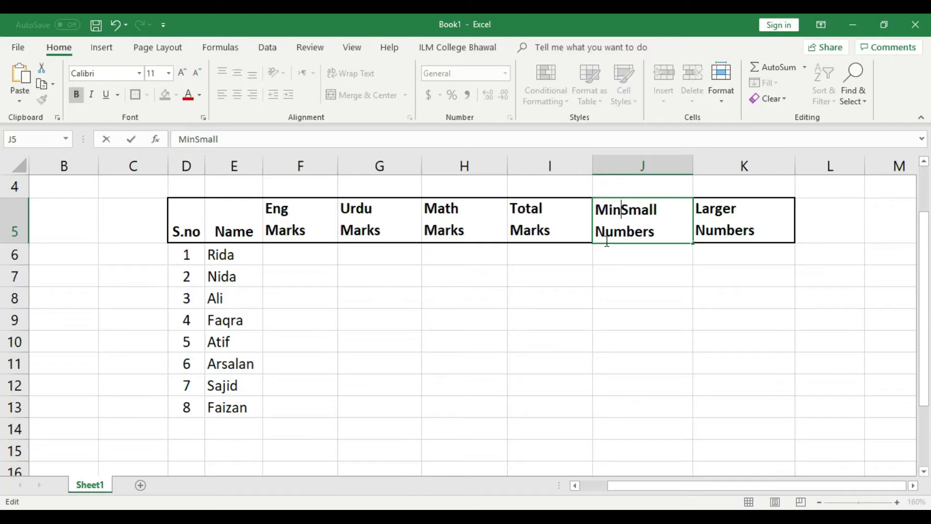
{"action": "left_click", "coordinate": [638, 276]}
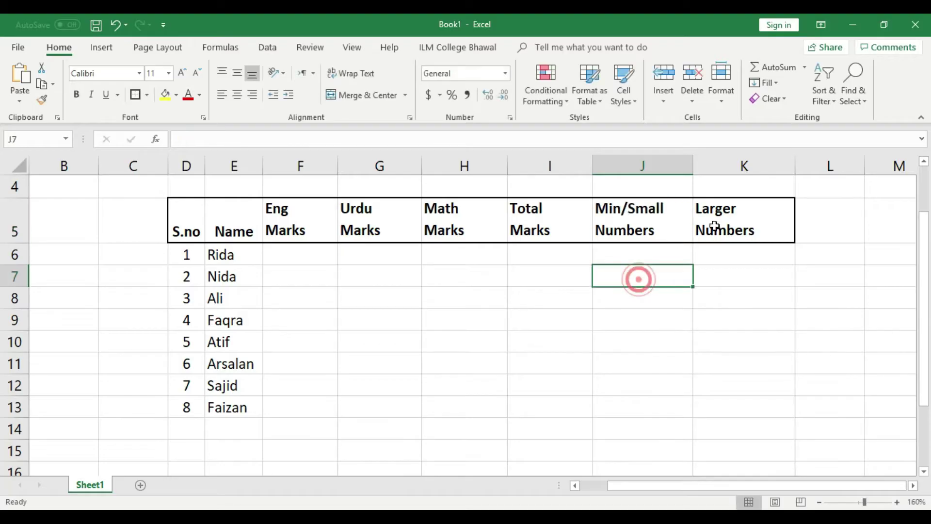
Step: Insert Max/ before Larger in cell K5 so the header's first line reads Max/Larger
{"action": "double_click", "coordinate": [696, 209]}
{"action": "type", "text": "Mas"}
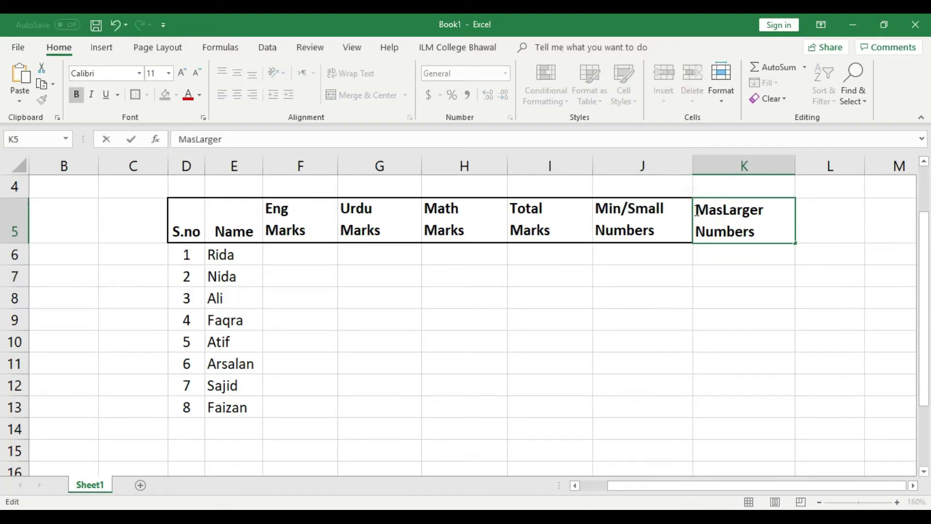
{"action": "key", "text": "BackSpace"}
{"action": "type", "text": "x"}
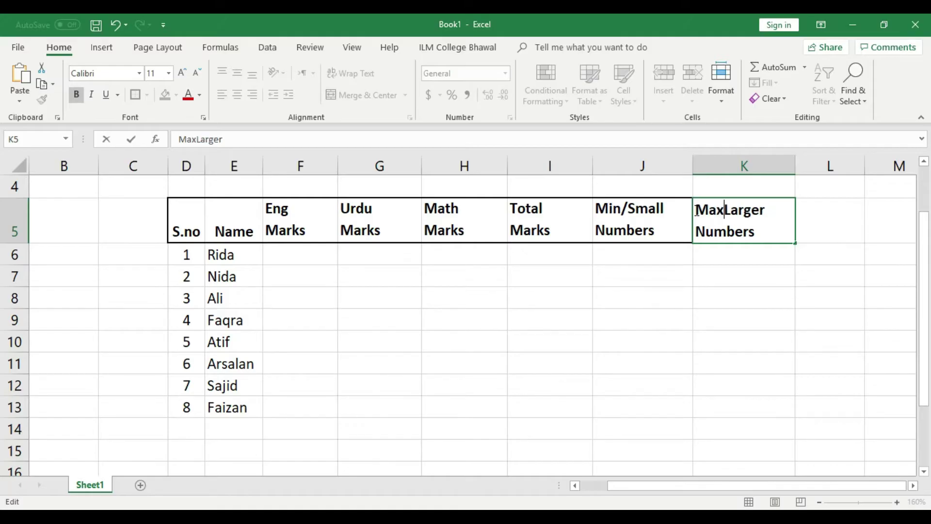
{"action": "type", "text": "/"}
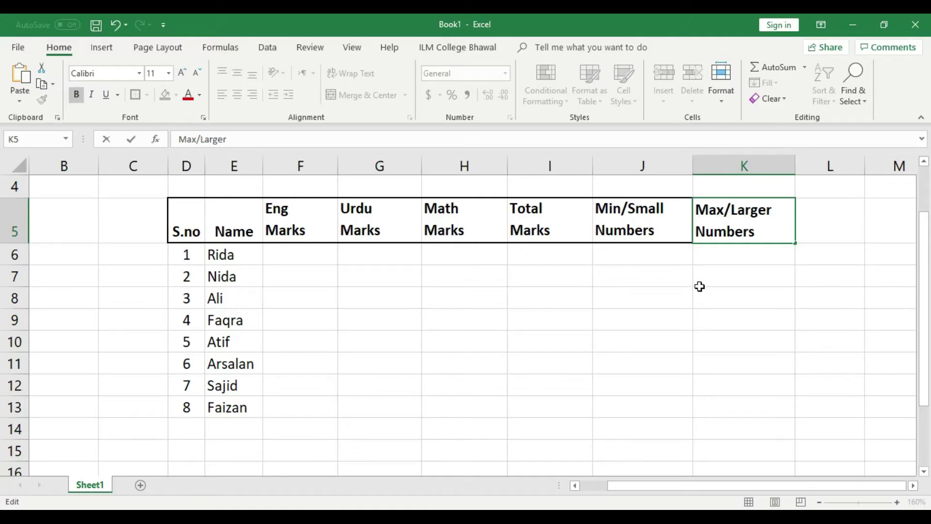
{"action": "left_click", "coordinate": [700, 286]}
Step: Middle-align the contents of header row 5 vertically
{"action": "left_click", "coordinate": [185, 228]}
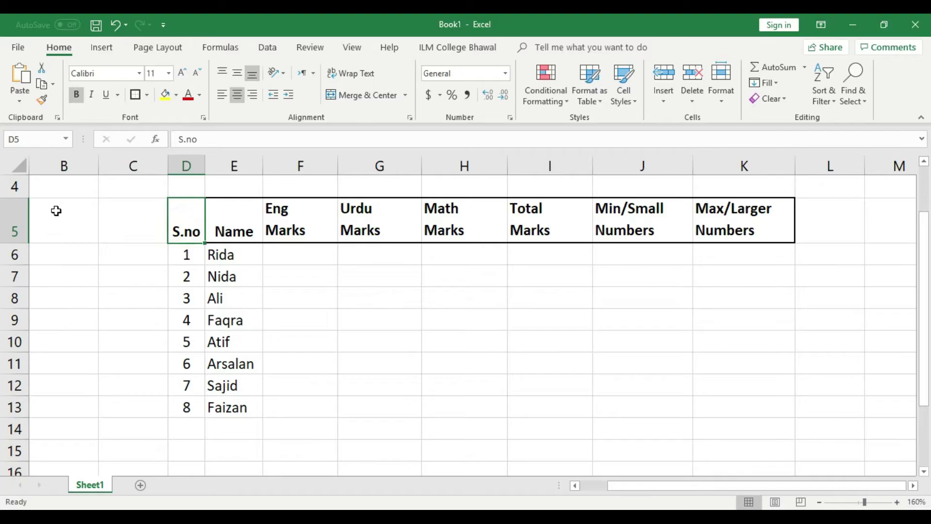
{"action": "left_click", "coordinate": [14, 219]}
{"action": "left_click", "coordinate": [237, 73]}
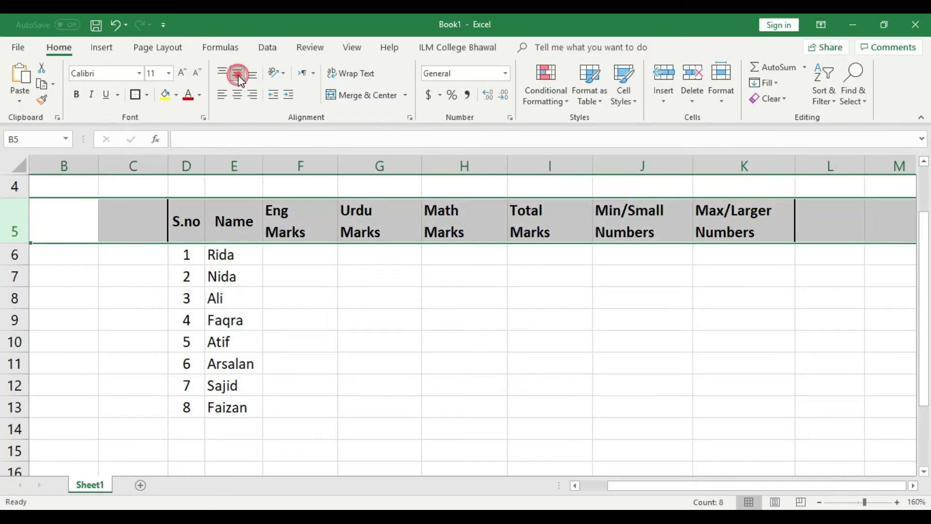
{"action": "left_click", "coordinate": [338, 345]}
Step: Apply thick outside borders individually to header cells E5, G5, I5 and K5
{"action": "left_click", "coordinate": [180, 211]}
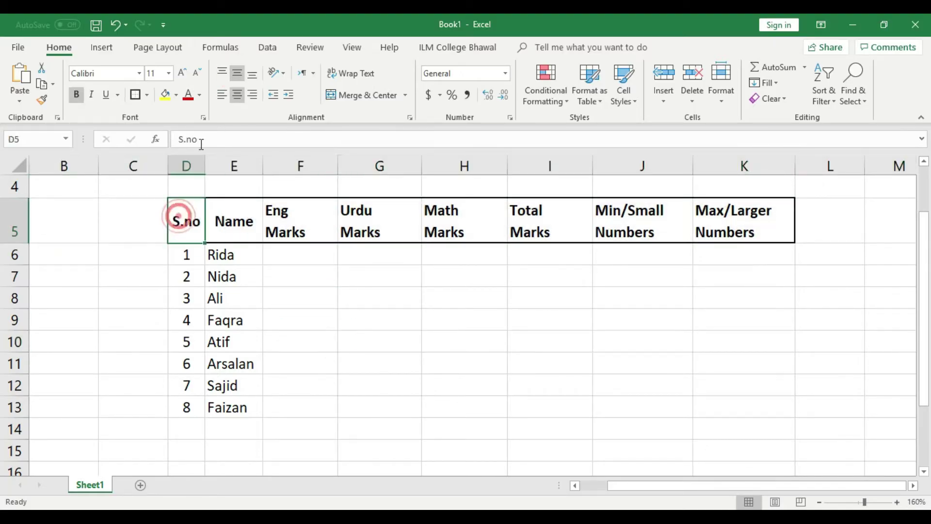
{"action": "key", "text": "Right"}
{"action": "left_click", "coordinate": [138, 93]}
{"action": "key", "text": "Right"}
{"action": "key", "text": "Right"}
{"action": "left_click", "coordinate": [139, 93]}
{"action": "key", "text": "Right"}
{"action": "key", "text": "Right"}
{"action": "left_click", "coordinate": [139, 94]}
{"action": "key", "text": "Right"}
{"action": "key", "text": "Right"}
{"action": "left_click", "coordinate": [139, 93]}
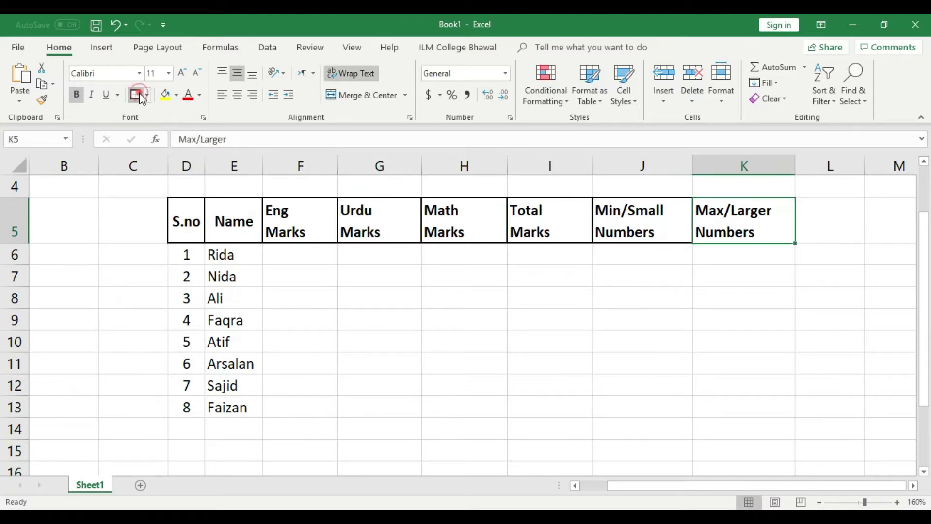
{"action": "left_click", "coordinate": [335, 323]}
Step: Apply All Borders to the table body in D6:K13
{"action": "left_click_drag", "start_coordinate": [187, 256], "coordinate": [717, 402]}
{"action": "left_click", "coordinate": [147, 95]}
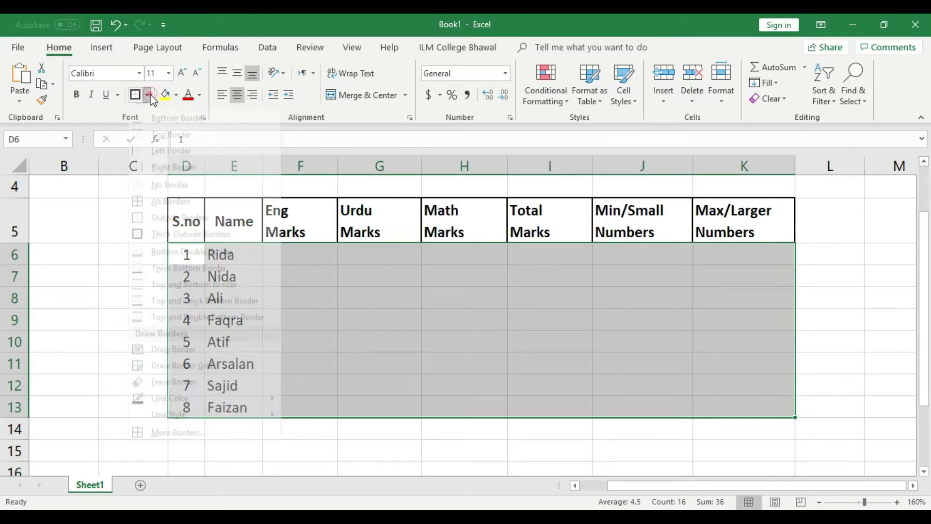
{"action": "left_click", "coordinate": [174, 214]}
{"action": "left_click", "coordinate": [474, 330]}
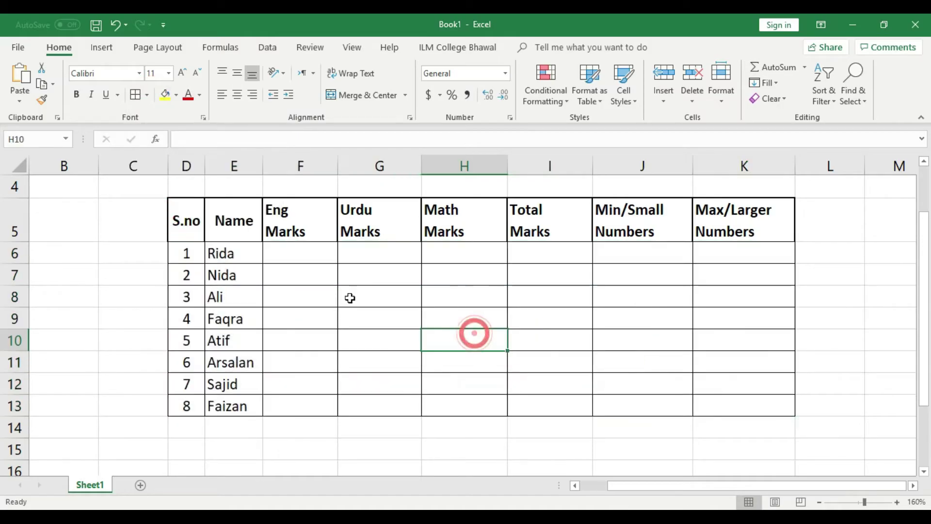
Step: Apply Thick Outside Borders around the header row range D5:K5
{"action": "left_click", "coordinate": [188, 222]}
{"action": "left_click_drag", "start_coordinate": [190, 213], "coordinate": [706, 228]}
{"action": "left_click", "coordinate": [147, 95]}
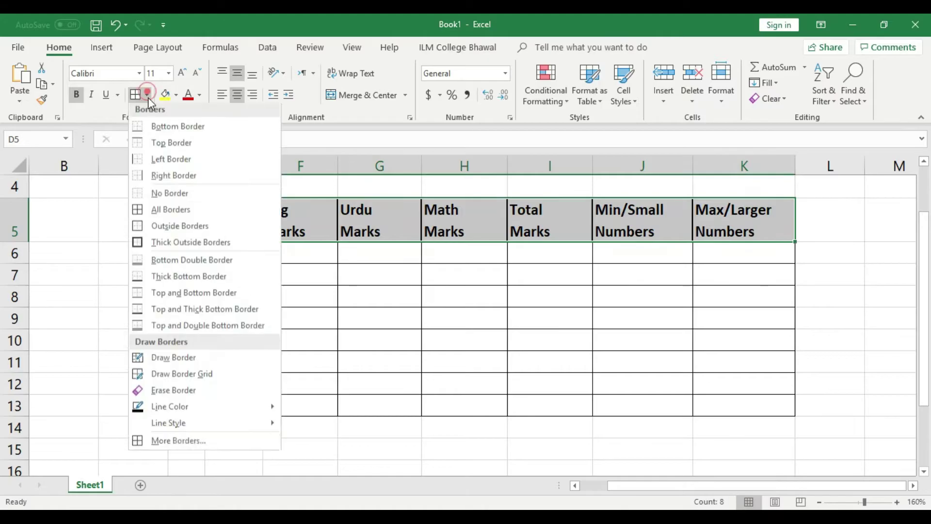
{"action": "left_click", "coordinate": [166, 242]}
{"action": "left_click", "coordinate": [293, 279]}
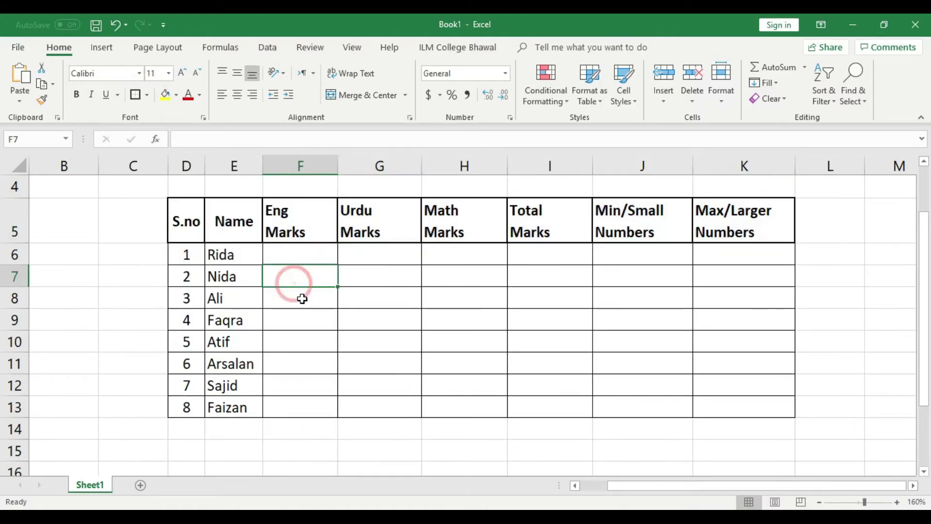
Step: Enter the first student's English, Urdu and Math marks in F6:H6 as 20, 35 and 65
{"action": "left_click", "coordinate": [304, 260]}
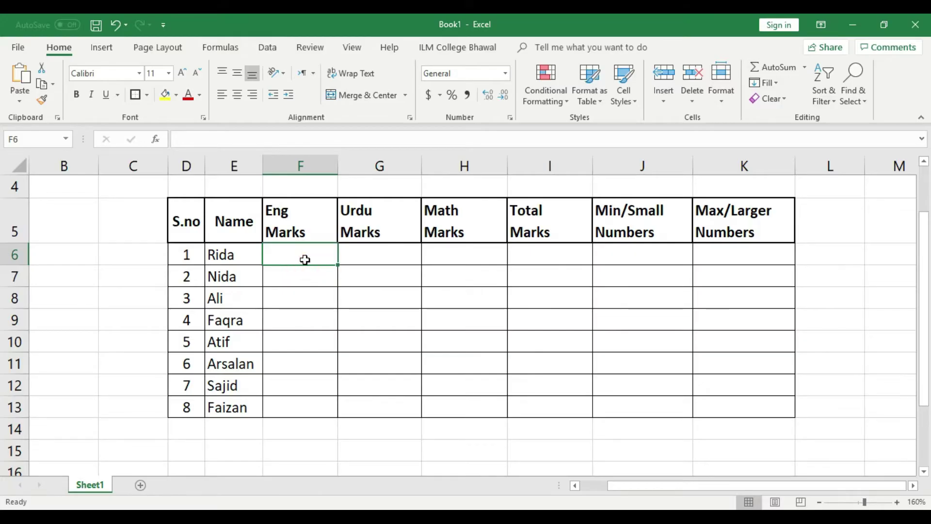
{"action": "type", "text": "2"}
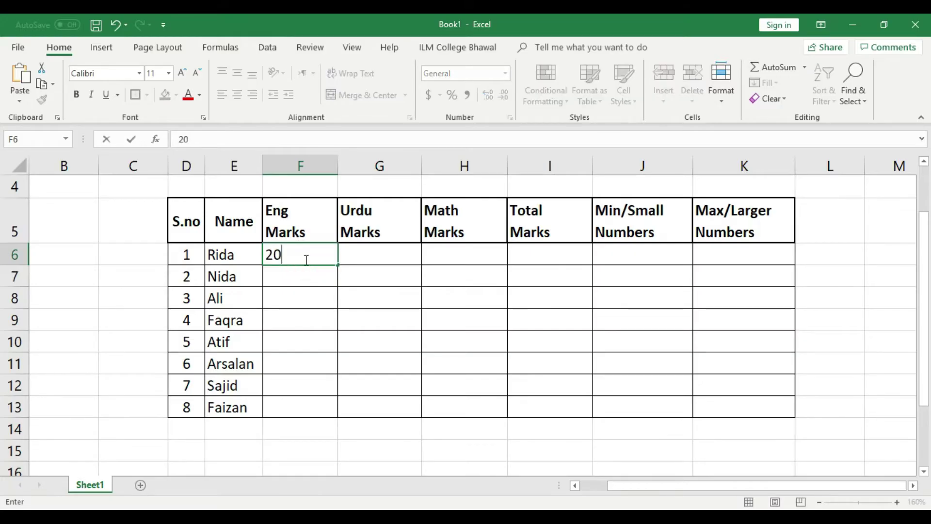
{"action": "type", "text": "0"}
{"action": "left_click", "coordinate": [404, 262]}
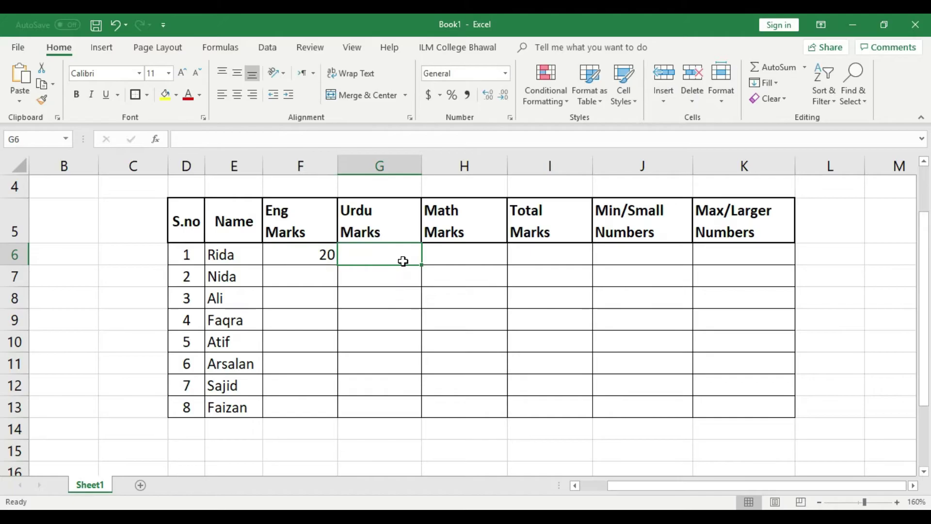
{"action": "type", "text": "35"}
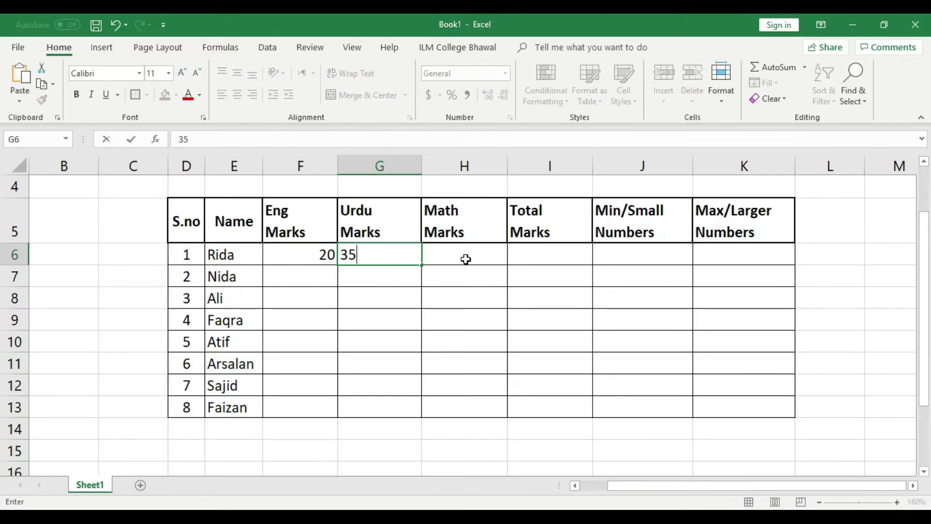
{"action": "left_click", "coordinate": [465, 257]}
{"action": "type", "text": "65"}
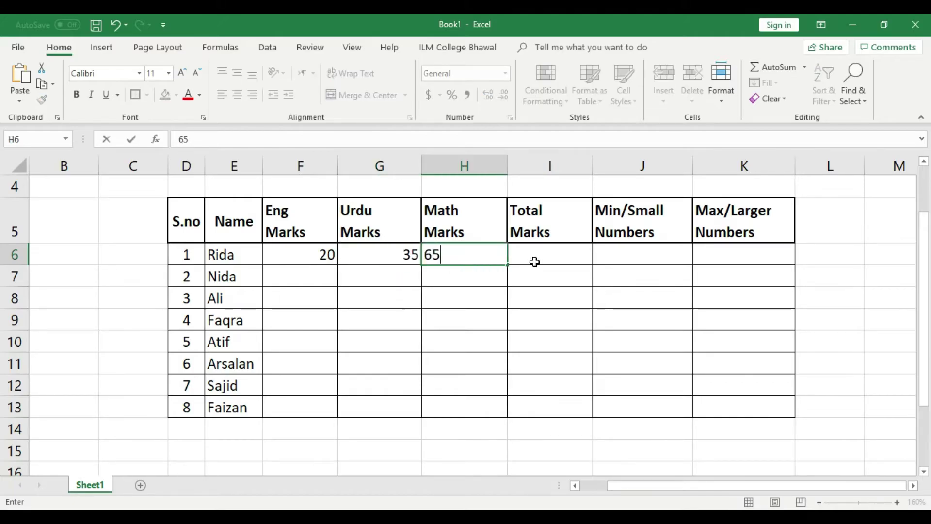
{"action": "left_click", "coordinate": [537, 259]}
{"action": "left_click", "coordinate": [560, 296]}
{"action": "left_click", "coordinate": [560, 260]}
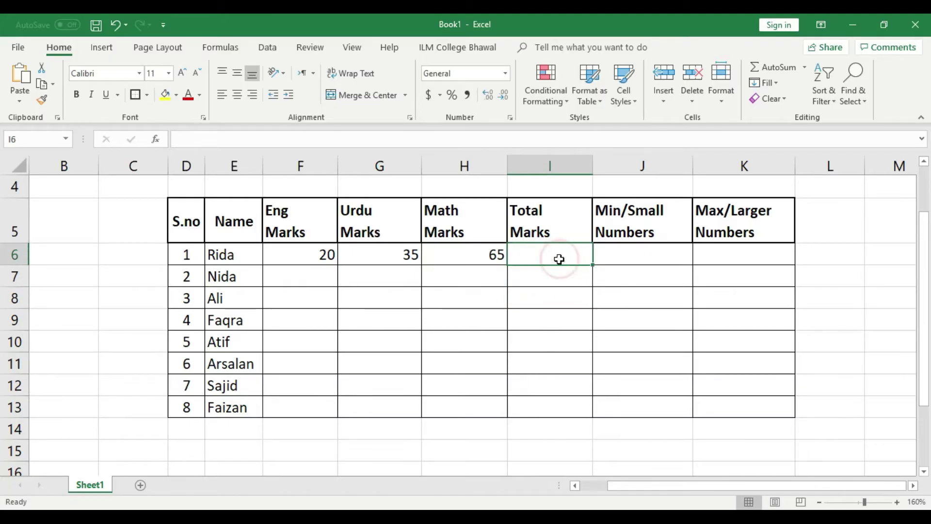
Step: Enter the second student's English, Urdu and Math marks in F7:H7 as 45, 67 and 87
{"action": "left_click", "coordinate": [324, 274]}
{"action": "type", "text": "4"}
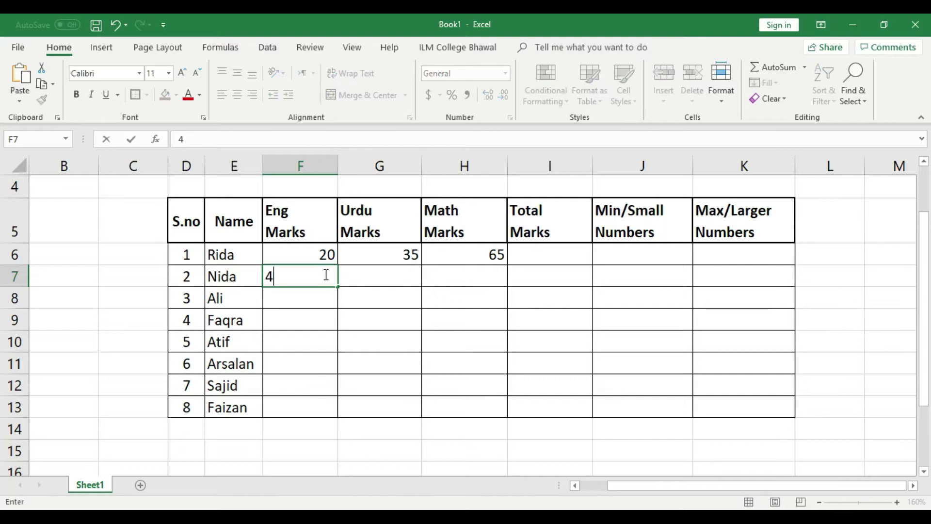
{"action": "type", "text": "5"}
{"action": "left_click", "coordinate": [372, 275]}
{"action": "type", "text": "67"}
{"action": "left_click", "coordinate": [448, 274]}
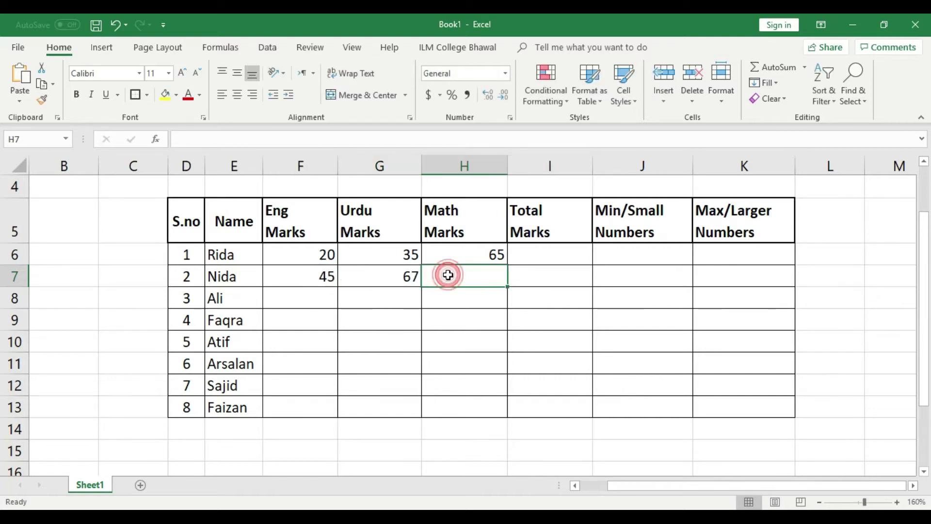
{"action": "type", "text": "87"}
Step: Enter the third student's English, Urdu and Math marks in F8:H8 as 15, 17 and 19
{"action": "left_click", "coordinate": [315, 300]}
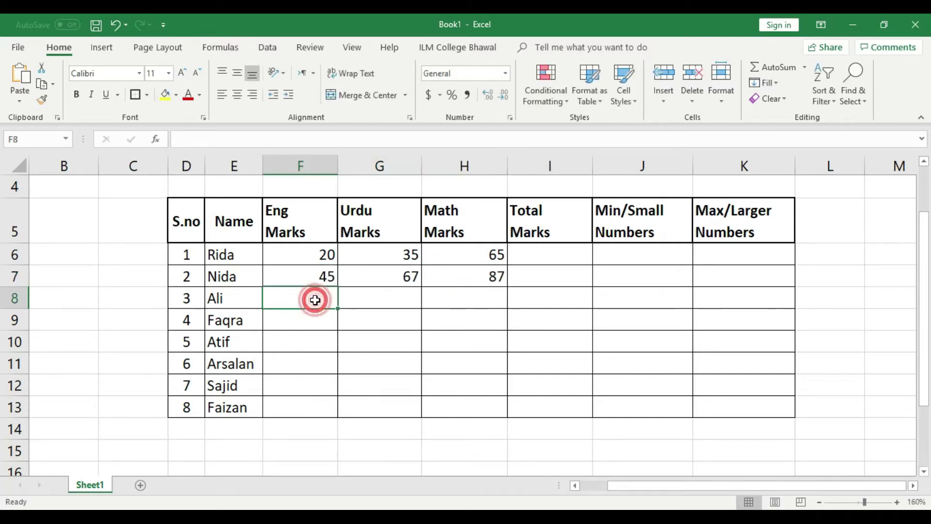
{"action": "type", "text": "15"}
{"action": "left_click", "coordinate": [394, 299]}
{"action": "type", "text": "17"}
{"action": "left_click", "coordinate": [452, 297]}
{"action": "type", "text": "1"}
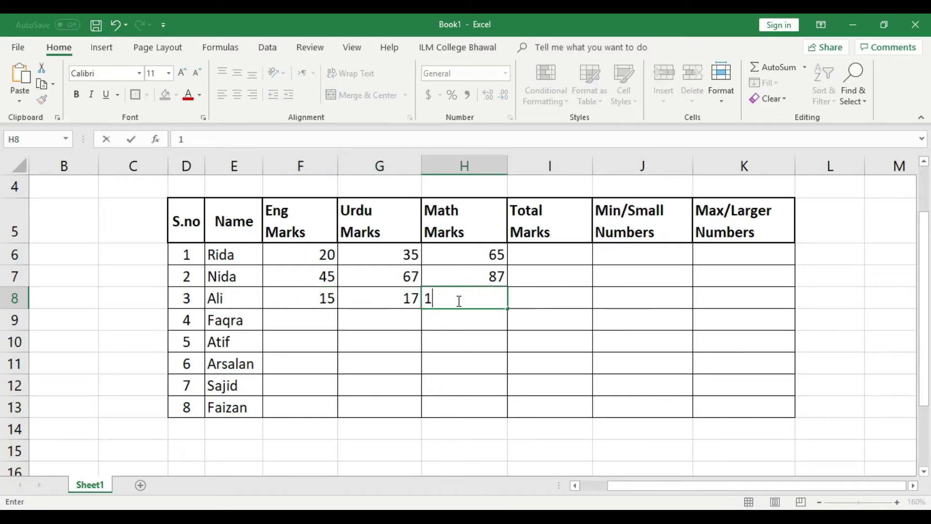
{"action": "type", "text": "9"}
{"action": "key", "text": "Return"}
Step: Enter the fourth student's English, Urdu and Math marks in F9:H9 as 25, 27 and 29
{"action": "left_click", "coordinate": [308, 322]}
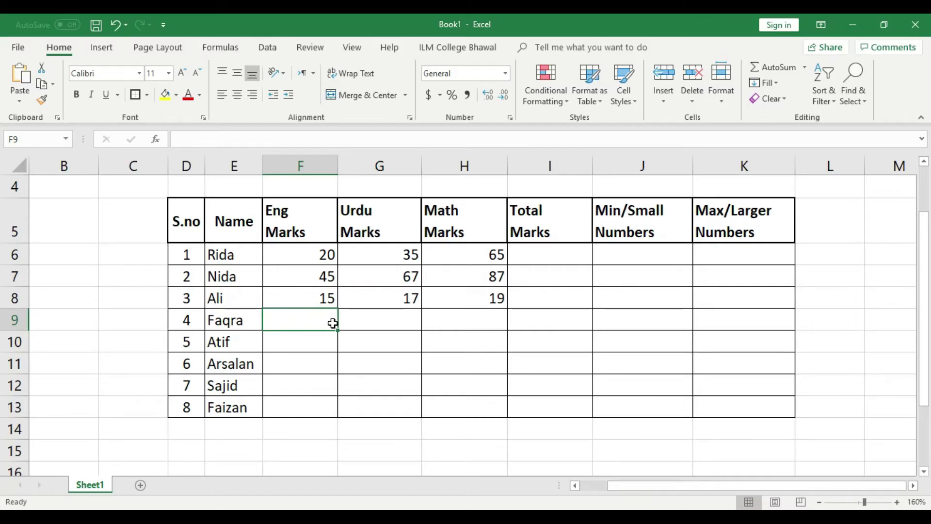
{"action": "type", "text": "25"}
{"action": "left_click", "coordinate": [366, 320]}
{"action": "type", "text": "27"}
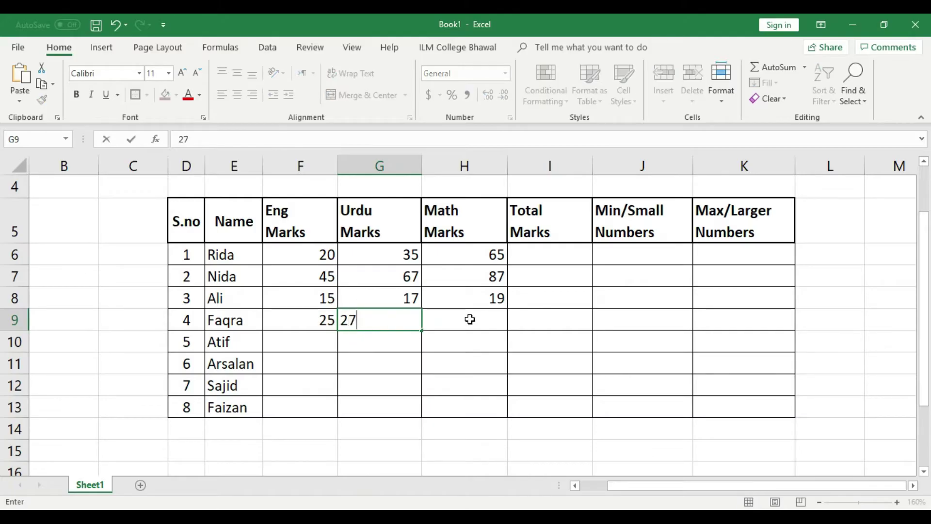
{"action": "left_click", "coordinate": [469, 319]}
{"action": "type", "text": "29"}
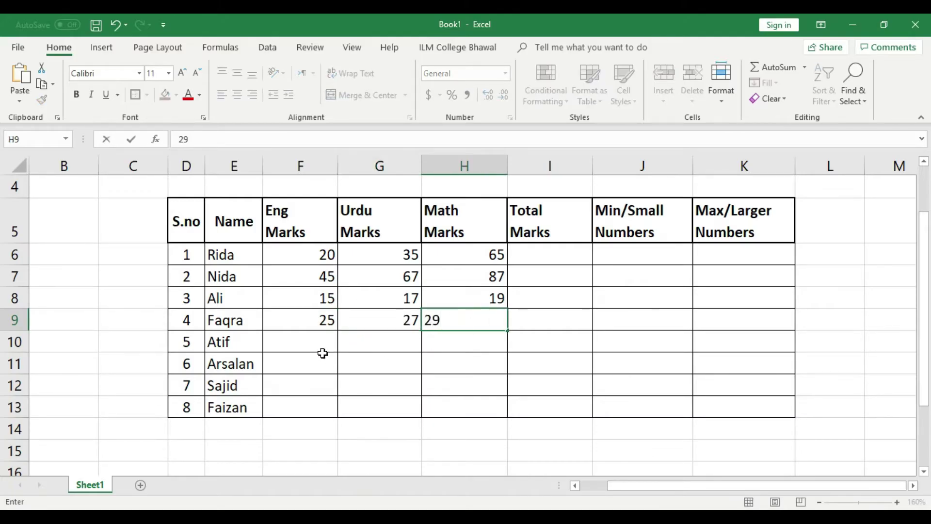
Step: Enter the fifth student's English, Urdu and Math marks in F10:H10 as 45, 39 and 32
{"action": "left_click", "coordinate": [322, 344]}
{"action": "type", "text": "445"}
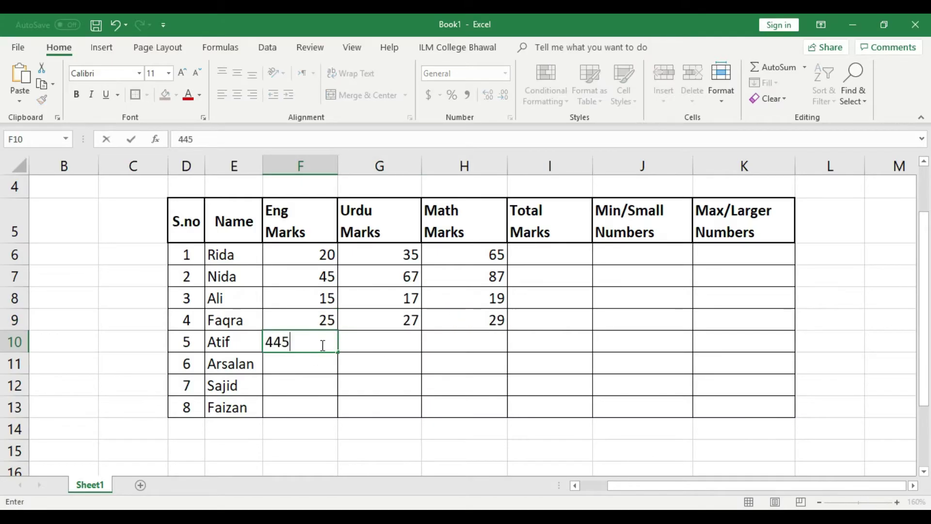
{"action": "key", "text": "BackSpace"}
{"action": "key", "text": "BackSpace"}
{"action": "type", "text": "5"}
{"action": "left_click", "coordinate": [381, 346]}
{"action": "type", "text": "3"}
{"action": "left_click", "coordinate": [471, 345]}
{"action": "type", "text": "32"}
{"action": "left_click", "coordinate": [471, 382]}
Step: Enter the sixth student's English, Urdu and Math marks in F11:H11 as 67, 32 and 12
{"action": "left_click", "coordinate": [326, 363]}
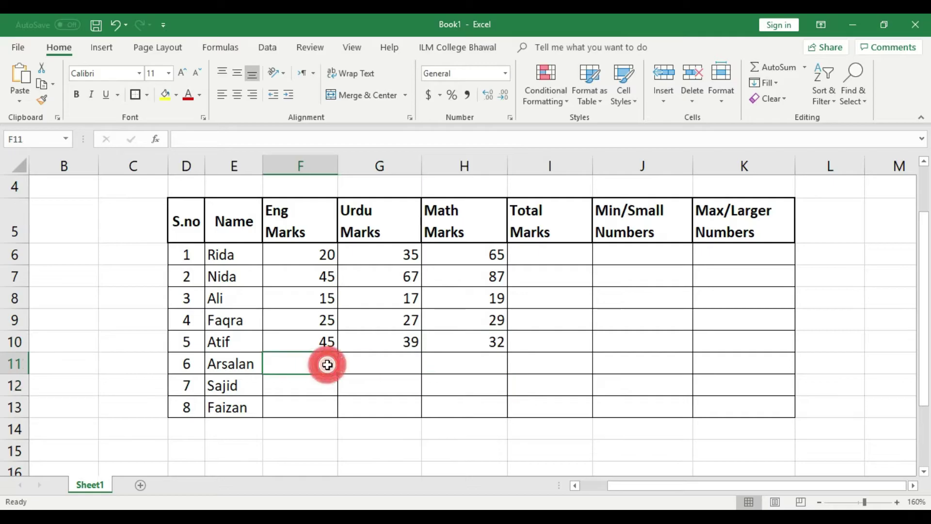
{"action": "type", "text": "67"}
{"action": "left_click", "coordinate": [399, 369]}
{"action": "type", "text": "32"}
{"action": "left_click", "coordinate": [453, 367]}
{"action": "type", "text": "12"}
{"action": "left_click", "coordinate": [453, 380]}
Step: Enter the seventh student's English, Urdu and Math marks in F12:H12 as 45, 46 and 89
{"action": "left_click", "coordinate": [314, 387]}
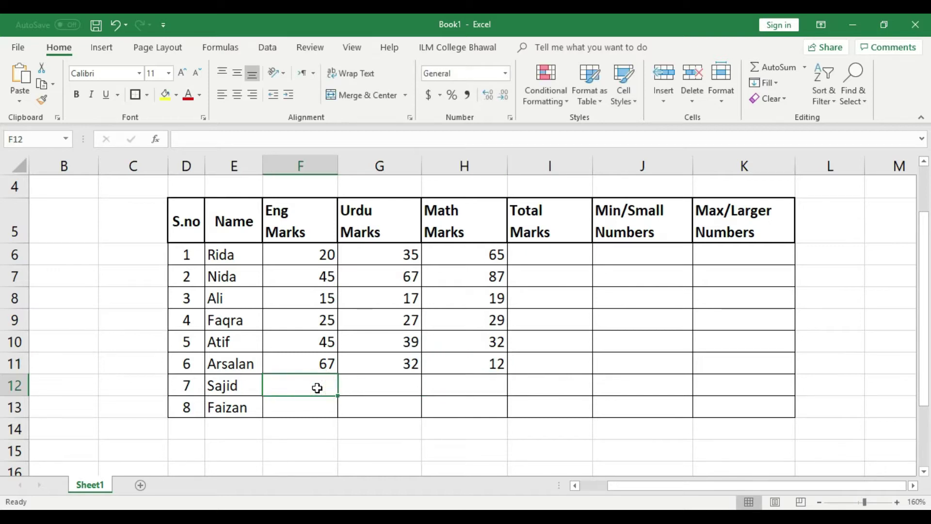
{"action": "type", "text": "45"}
{"action": "left_click", "coordinate": [382, 387]}
{"action": "type", "text": "46"}
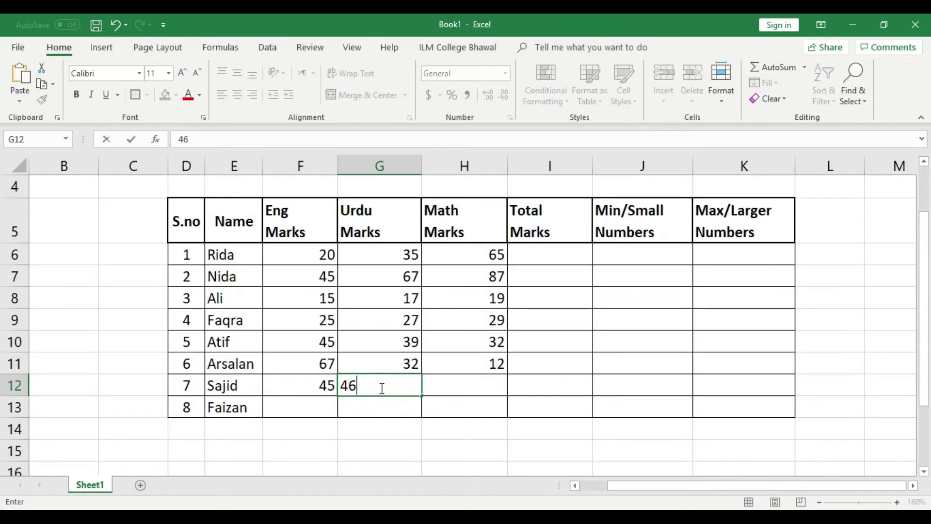
{"action": "left_click", "coordinate": [452, 384]}
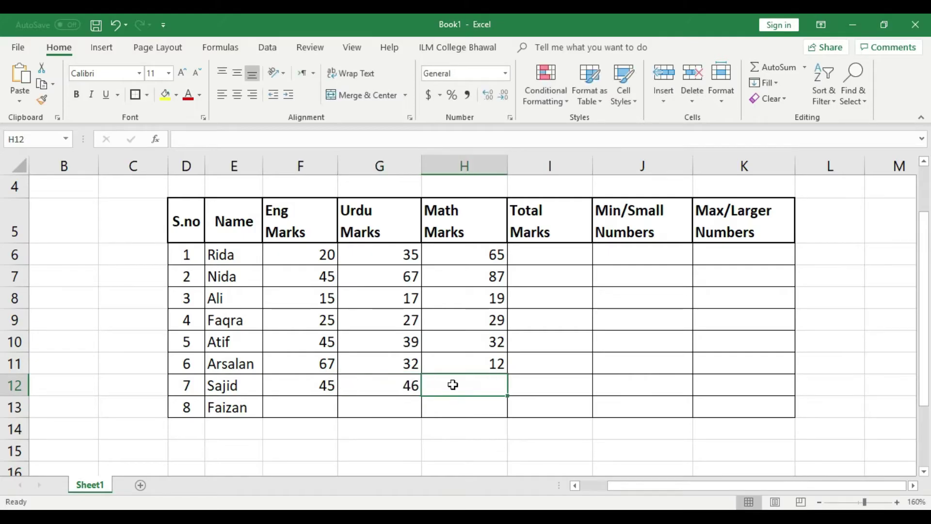
{"action": "type", "text": "89"}
Step: Enter the eighth student's English, Urdu and Math marks in F13:H13 as 11, 12 and 13
{"action": "left_click", "coordinate": [316, 406]}
{"action": "type", "text": "11"}
{"action": "left_click", "coordinate": [366, 406]}
{"action": "type", "text": "12"}
{"action": "left_click", "coordinate": [453, 405]}
{"action": "type", "text": "12"}
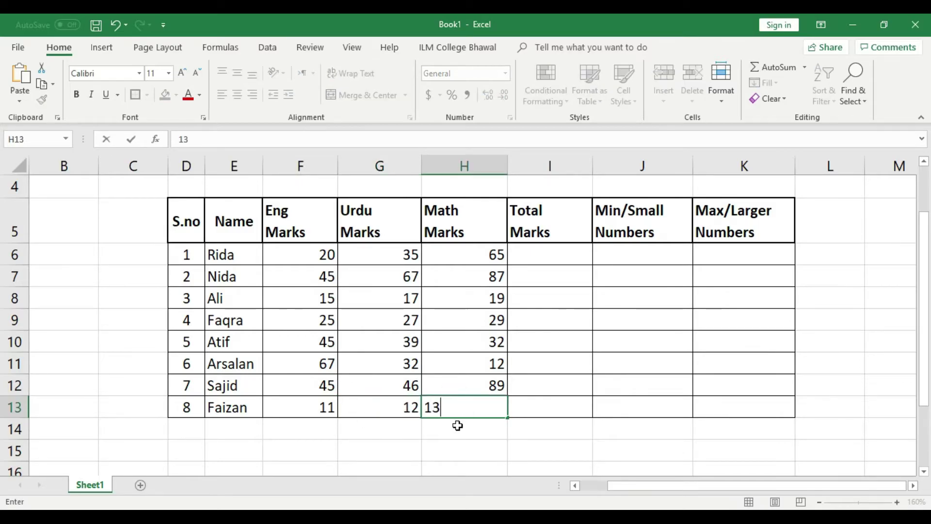
{"action": "key", "text": "Return"}
Step: Calculate the first student's total marks in cell I6 with the formula =sum(F6:H6)
{"action": "left_click", "coordinate": [549, 255]}
{"action": "left_click", "coordinate": [549, 255]}
{"action": "type", "text": "=sum("}
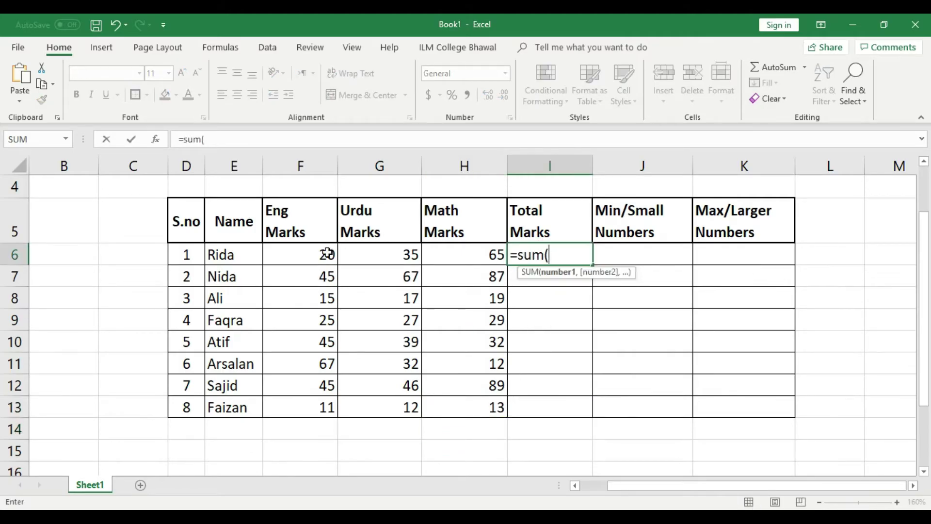
{"action": "left_click_drag", "start_coordinate": [323, 253], "coordinate": [482, 257]}
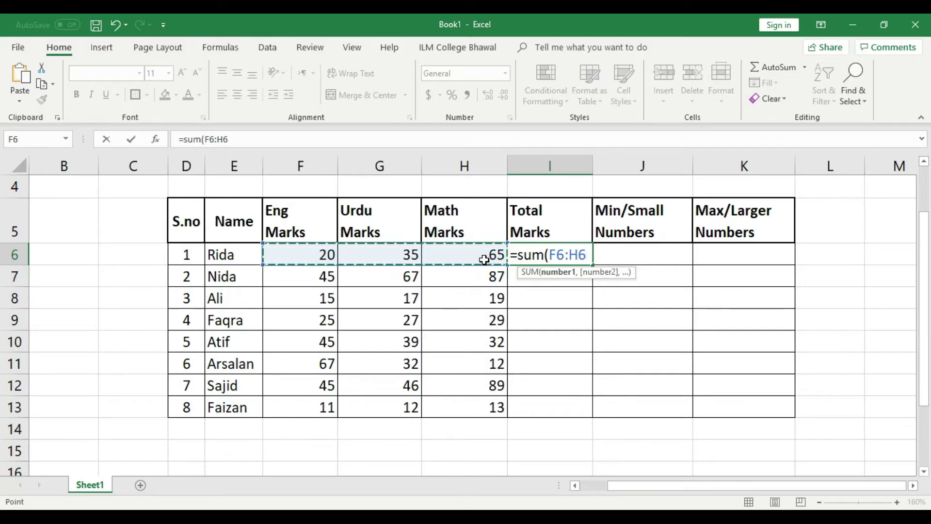
{"action": "type", "text": ")"}
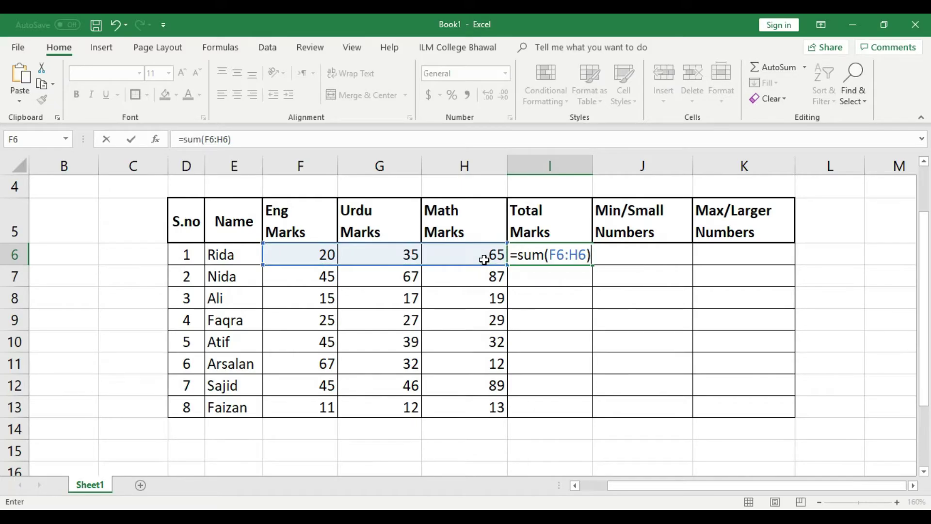
{"action": "key", "text": "Return"}
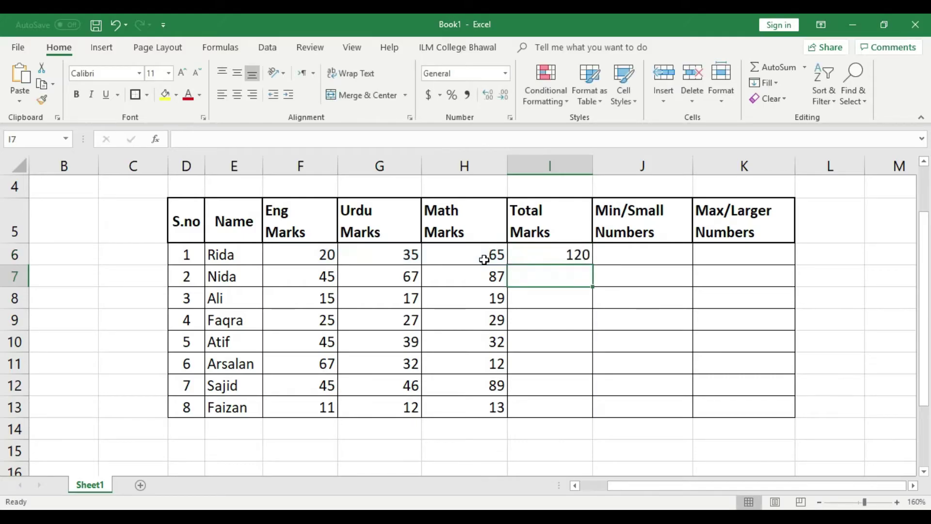
Step: Center the total in cell I6 horizontally and fill its formula down through I13
{"action": "left_click", "coordinate": [558, 256]}
{"action": "left_click", "coordinate": [237, 94]}
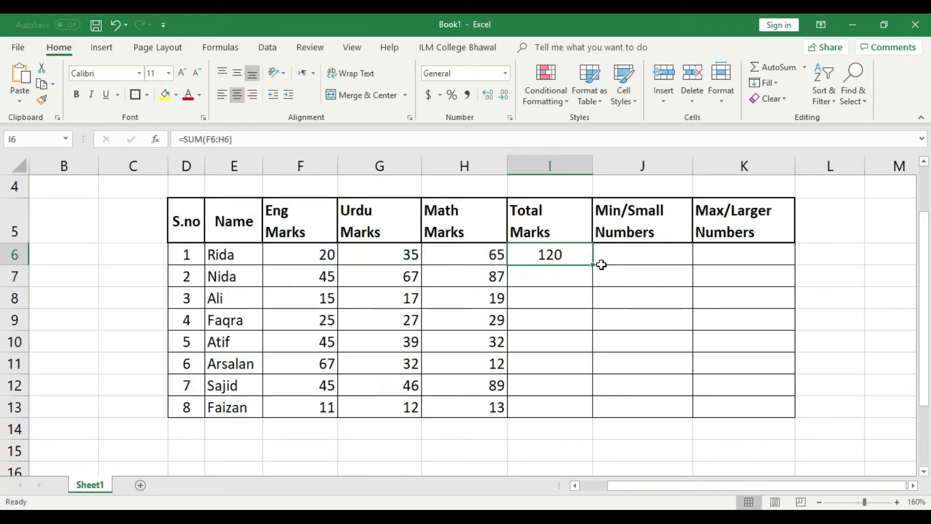
{"action": "left_click_drag", "start_coordinate": [594, 265], "coordinate": [589, 416]}
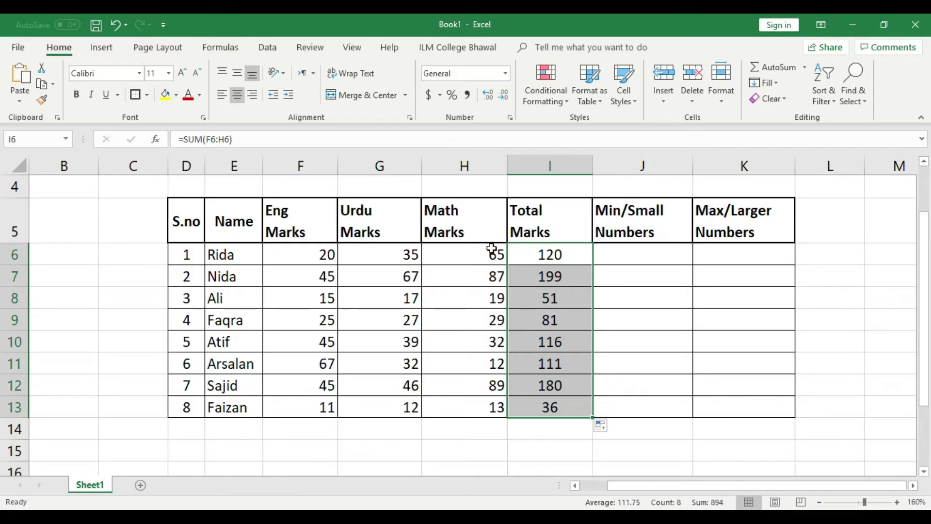
Step: Autofit the widths of the Total Marks column I and the Math Marks column H
{"action": "double_click", "coordinate": [592, 163]}
{"action": "left_click", "coordinate": [603, 295]}
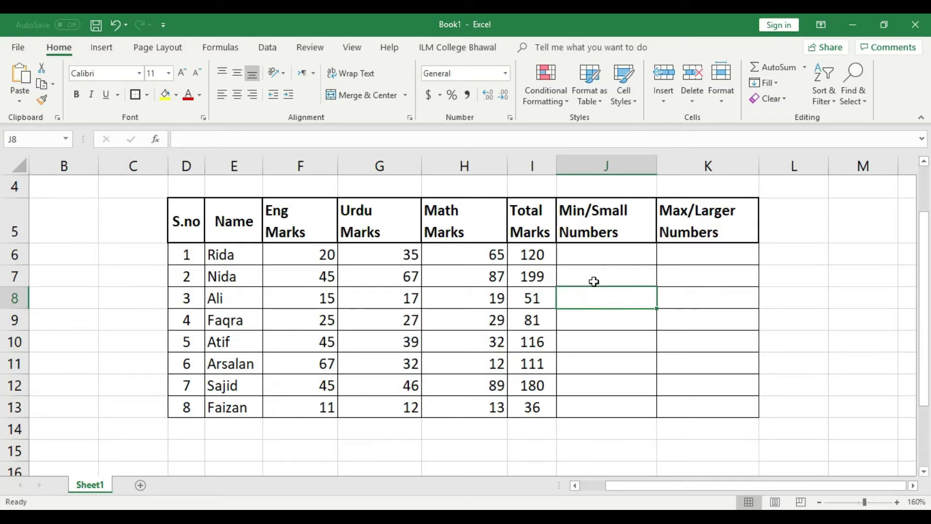
{"action": "double_click", "coordinate": [508, 168]}
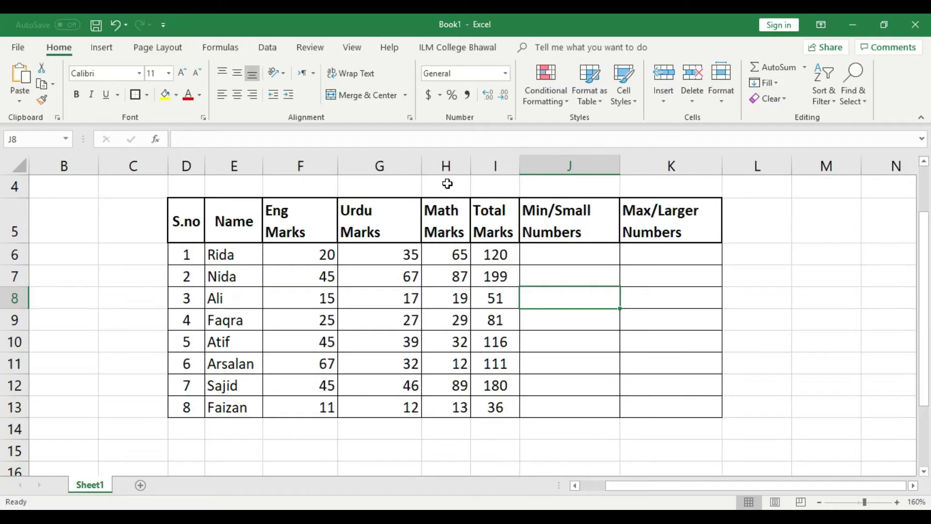
Step: Autofit the widths of the Urdu Marks column G and the Eng Marks column F
{"action": "double_click", "coordinate": [421, 167]}
{"action": "double_click", "coordinate": [337, 167]}
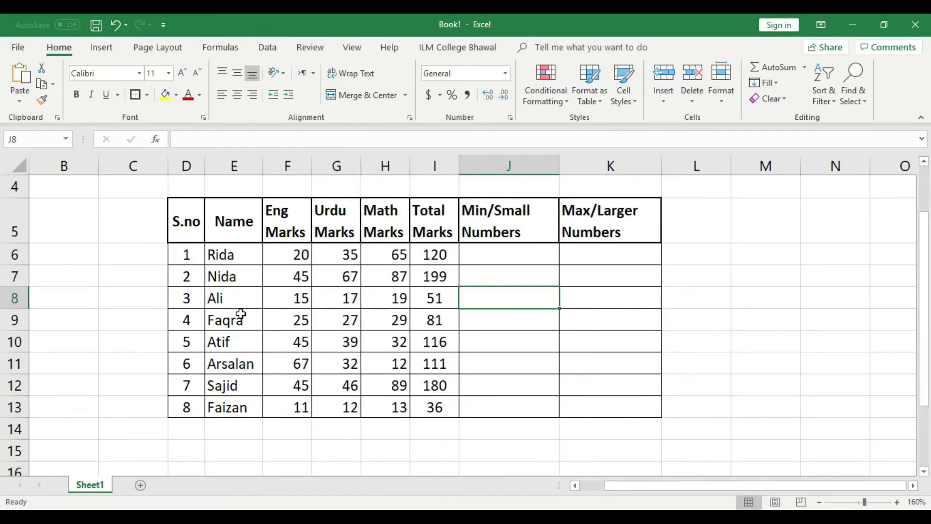
{"action": "left_click_drag", "start_coordinate": [703, 483], "coordinate": [681, 486]}
{"action": "left_click", "coordinate": [600, 371]}
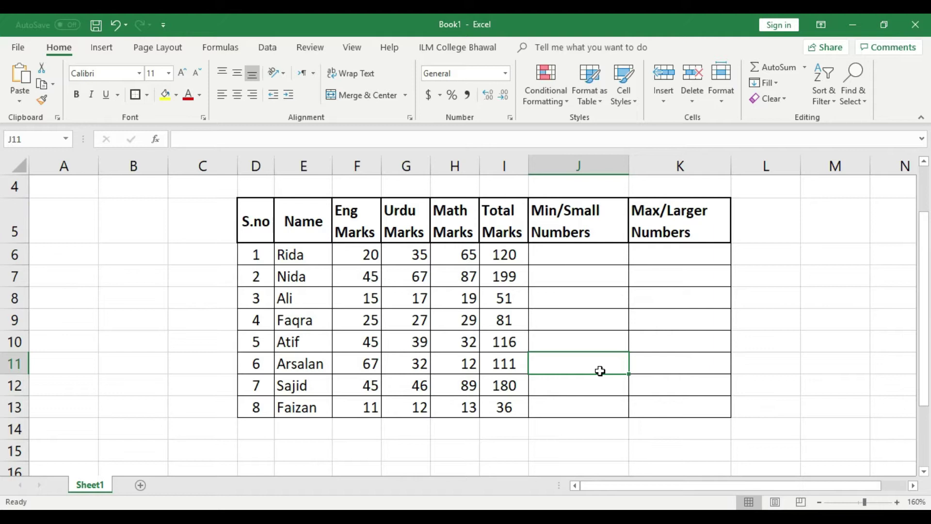
Step: Calculate the smallest of all total marks in cell J6 with the formula =min(I6:I13)
{"action": "left_click", "coordinate": [586, 256]}
{"action": "type", "text": "="}
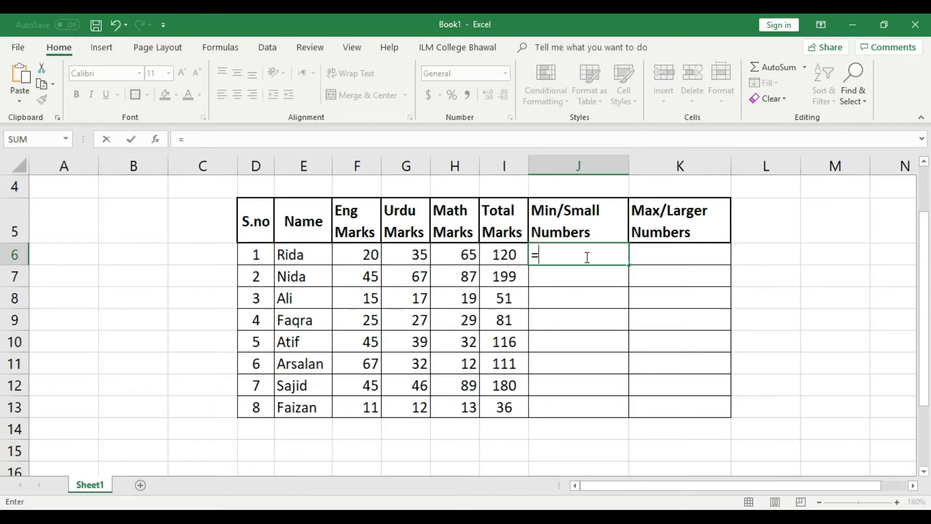
{"action": "type", "text": "ma"}
{"action": "key", "text": "BackSpace"}
{"action": "key", "text": "BackSpace"}
{"action": "type", "text": "min"}
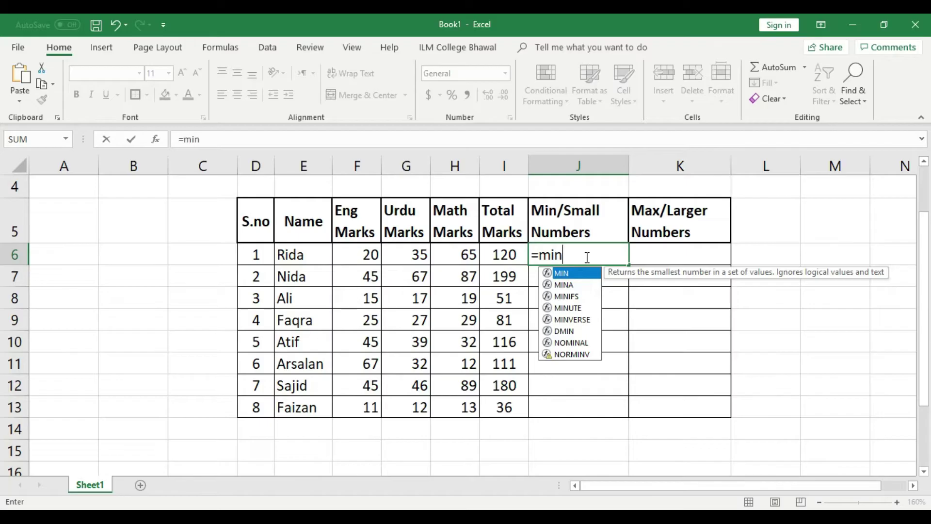
{"action": "type", "text": "("}
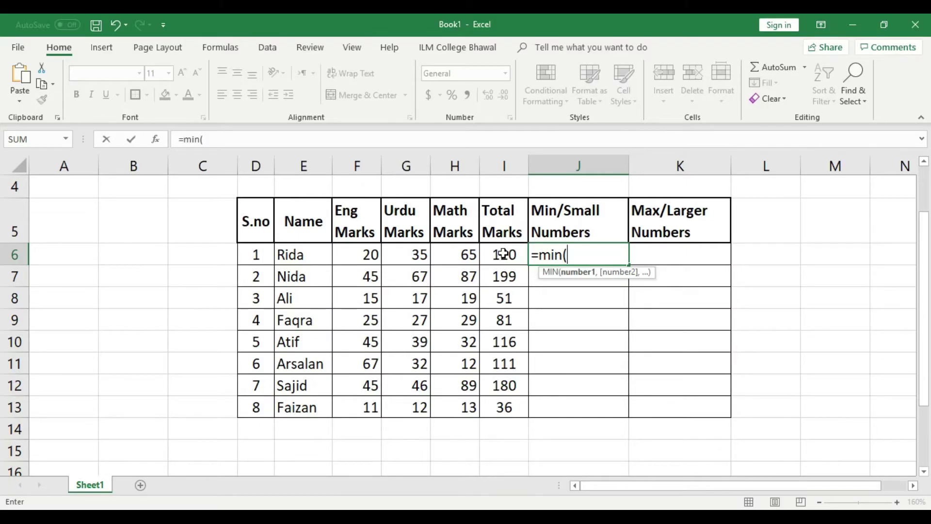
{"action": "left_click_drag", "start_coordinate": [504, 255], "coordinate": [506, 400]}
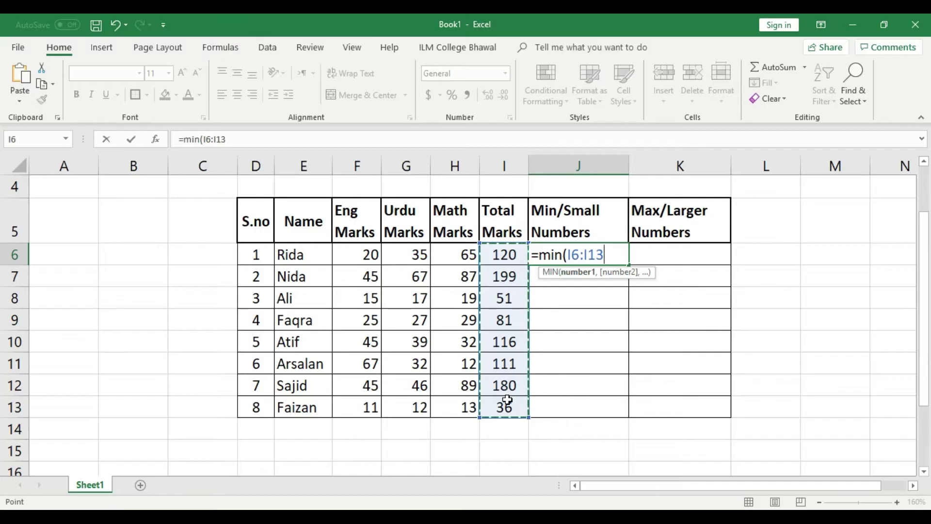
{"action": "type", "text": ")"}
{"action": "key", "text": "Return"}
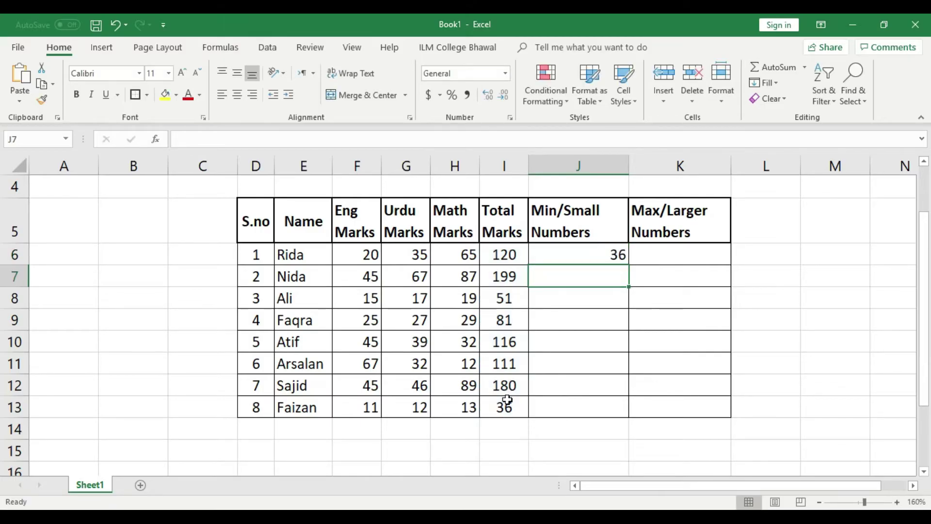
Step: Center the minimum value in cell J6 horizontally
{"action": "left_click", "coordinate": [601, 257]}
{"action": "left_click", "coordinate": [239, 95]}
{"action": "left_click", "coordinate": [592, 286]}
{"action": "left_click", "coordinate": [586, 257]}
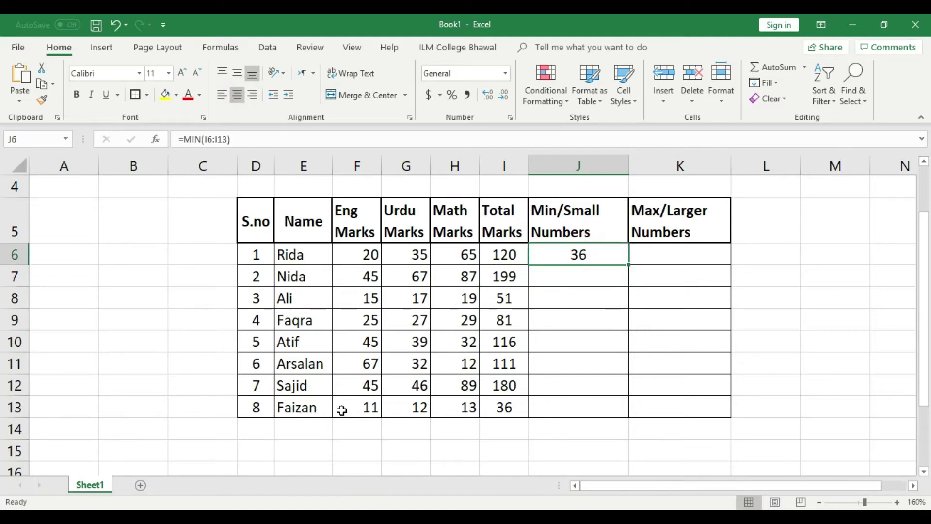
Step: Fill the Total Marks cells I6:I13 with yellow
{"action": "left_click", "coordinate": [501, 406]}
{"action": "left_click_drag", "start_coordinate": [502, 254], "coordinate": [504, 417]}
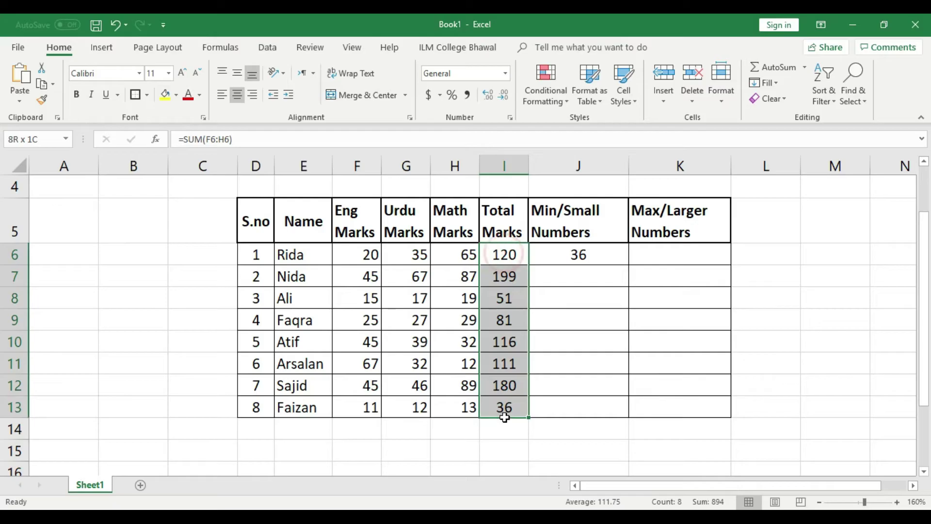
{"action": "left_click", "coordinate": [165, 95]}
{"action": "left_click", "coordinate": [609, 304]}
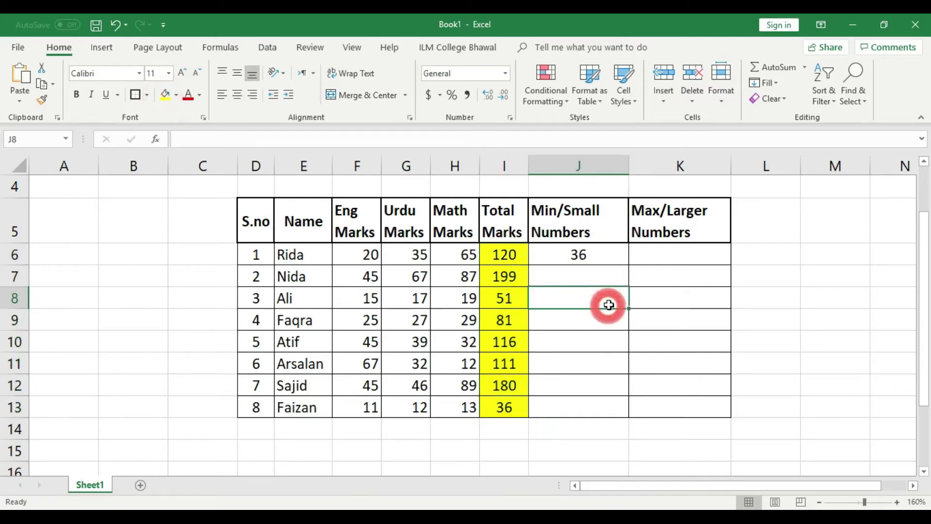
Step: Merge and center J6:J13 and K6:K13 as two separate blocks, with their contents aligned to the vertical middle
{"action": "left_click", "coordinate": [606, 256]}
{"action": "left_click_drag", "start_coordinate": [607, 255], "coordinate": [606, 407]}
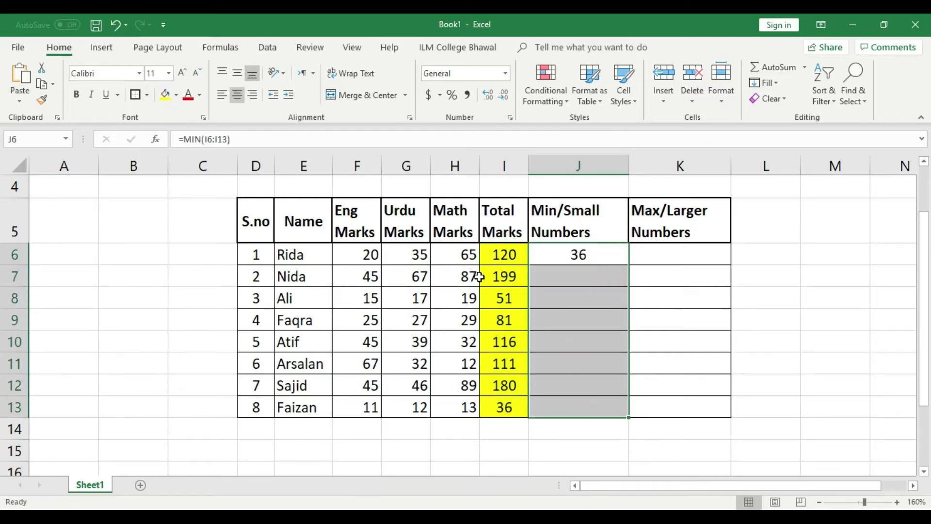
{"action": "left_click", "coordinate": [377, 95]}
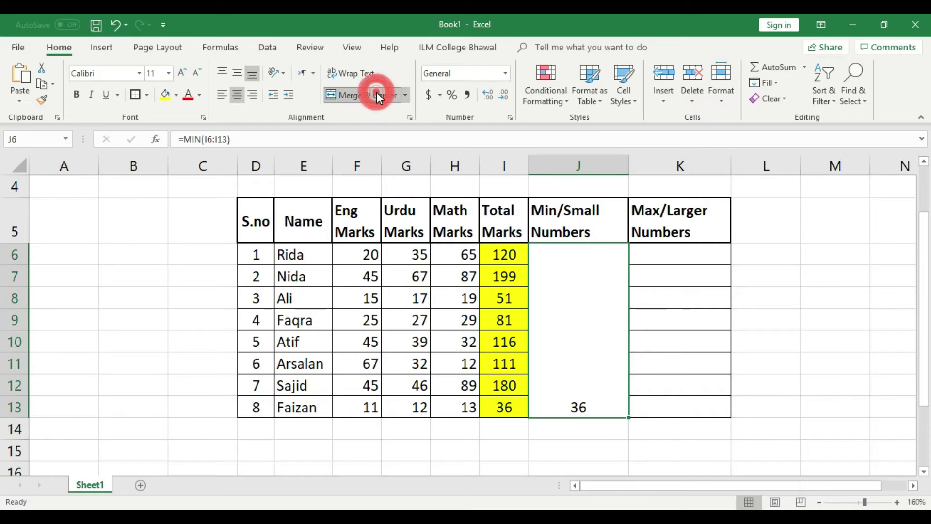
{"action": "left_click", "coordinate": [237, 73]}
{"action": "left_click", "coordinate": [652, 314]}
{"action": "left_click_drag", "start_coordinate": [659, 252], "coordinate": [675, 405]}
{"action": "left_click", "coordinate": [345, 94]}
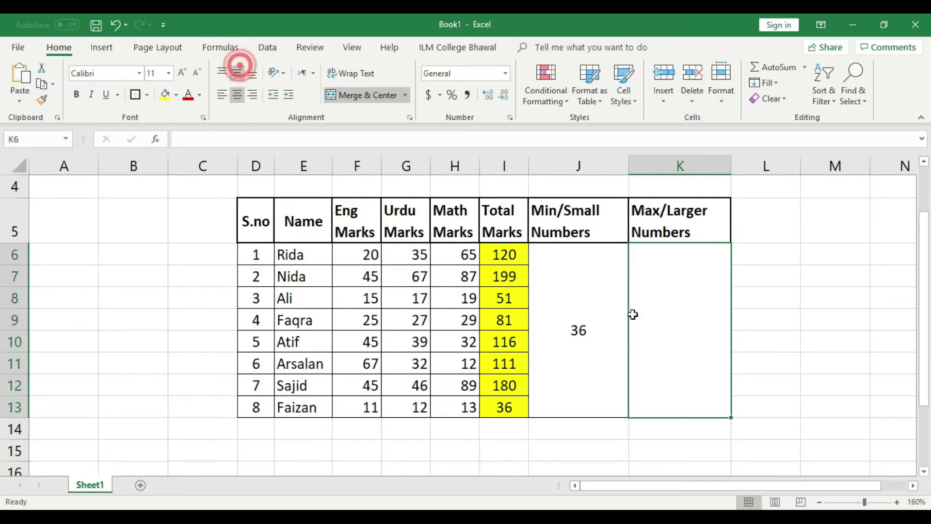
Step: Increase the font size of the minimum value in merged cell J6 to 22
{"action": "left_click", "coordinate": [578, 321]}
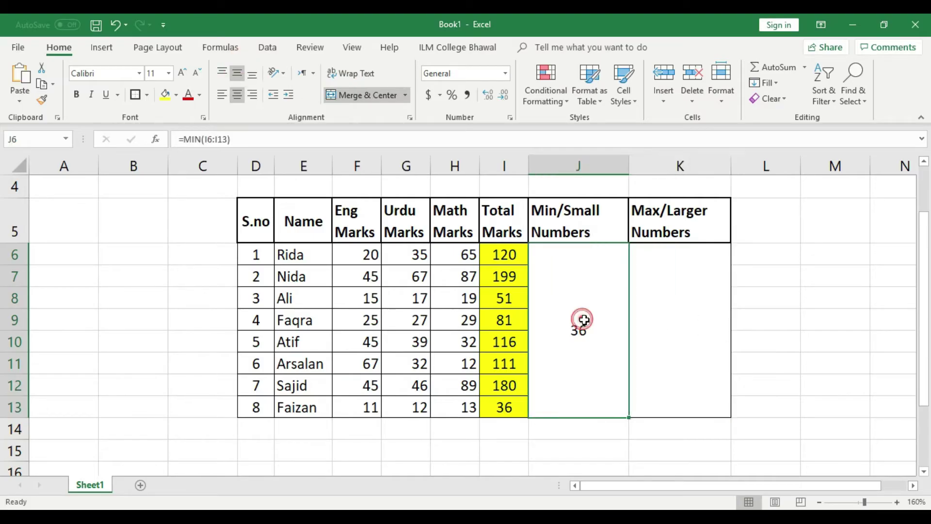
{"action": "left_click", "coordinate": [182, 72]}
{"action": "left_click", "coordinate": [182, 72]}
{"action": "left_click", "coordinate": [182, 73]}
{"action": "left_click", "coordinate": [182, 73]}
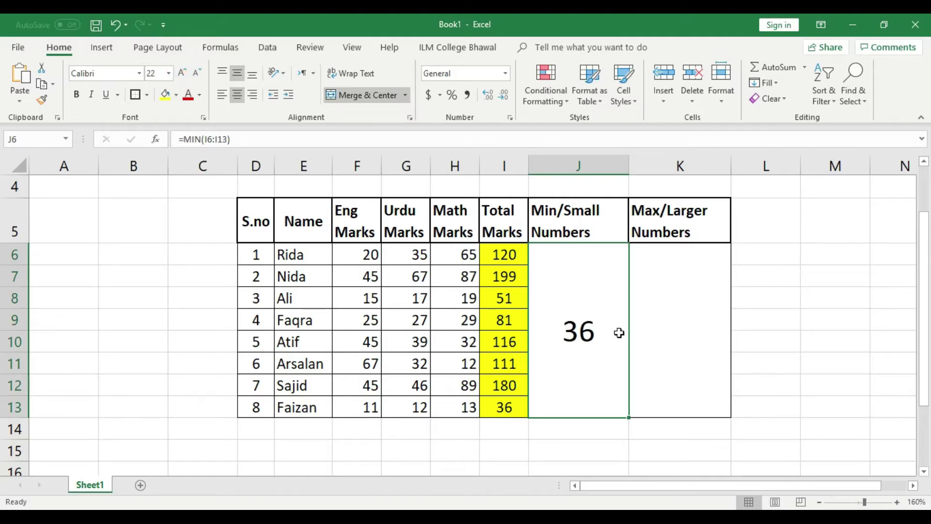
Step: Calculate the largest of all total marks in merged cell K6 with the MAX function over I6:I13
{"action": "left_click", "coordinate": [693, 367]}
{"action": "left_click", "coordinate": [738, 350]}
{"action": "left_click", "coordinate": [677, 371]}
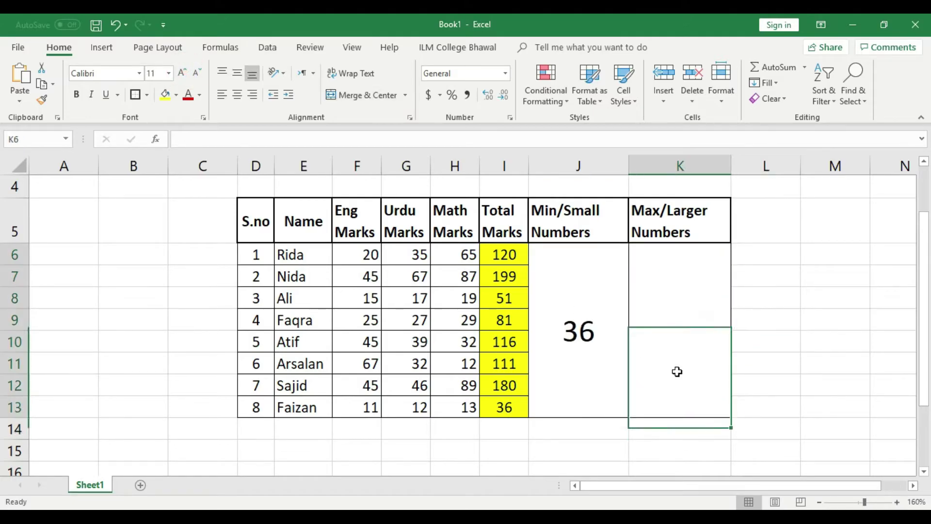
{"action": "type", "text": "="}
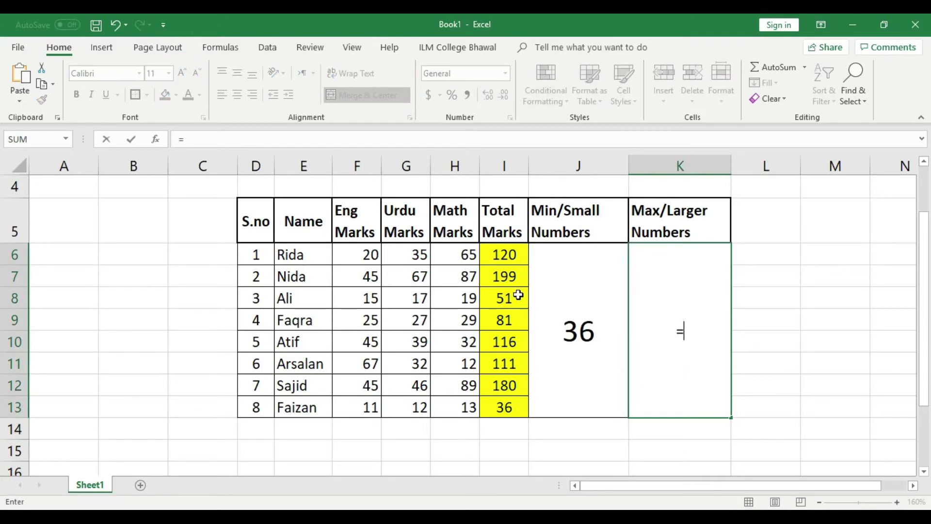
{"action": "type", "text": "max"}
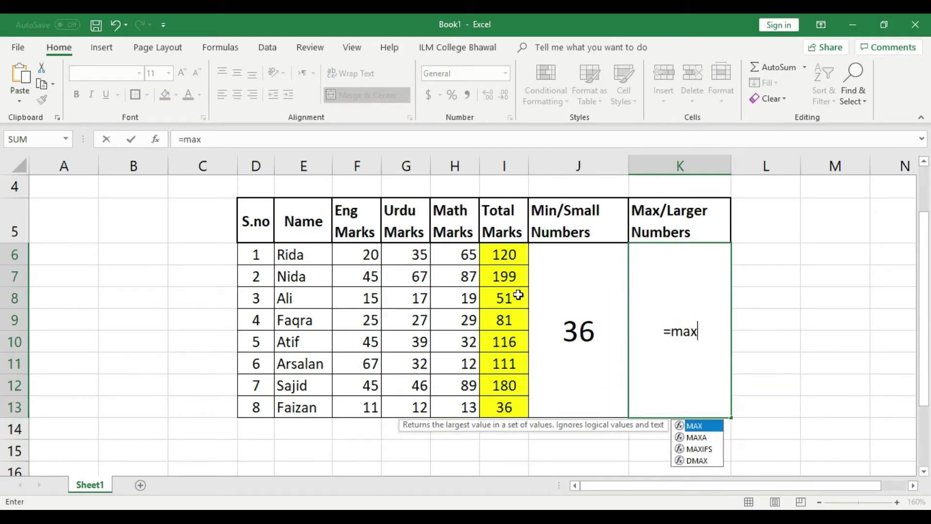
{"action": "type", "text": "("}
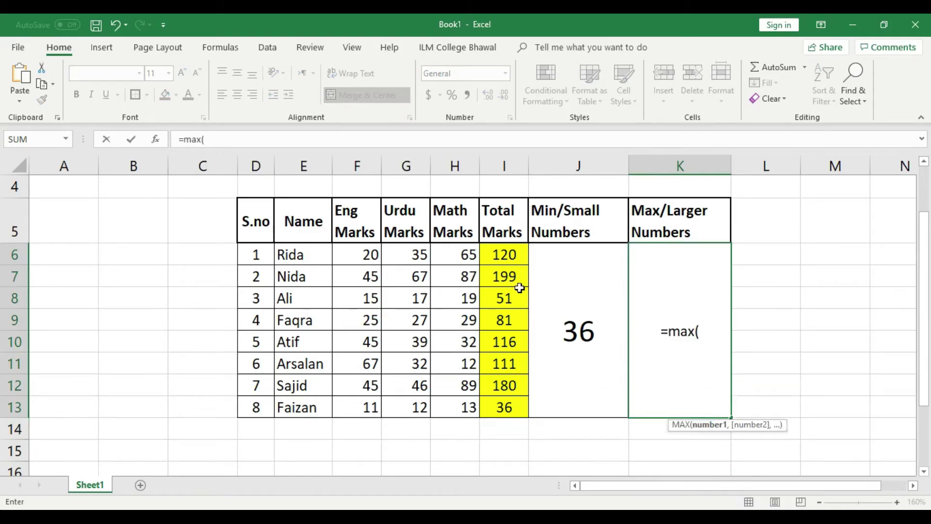
{"action": "left_click", "coordinate": [496, 247]}
{"action": "left_click_drag", "start_coordinate": [496, 247], "coordinate": [504, 402]}
{"action": "key", "text": "Return"}
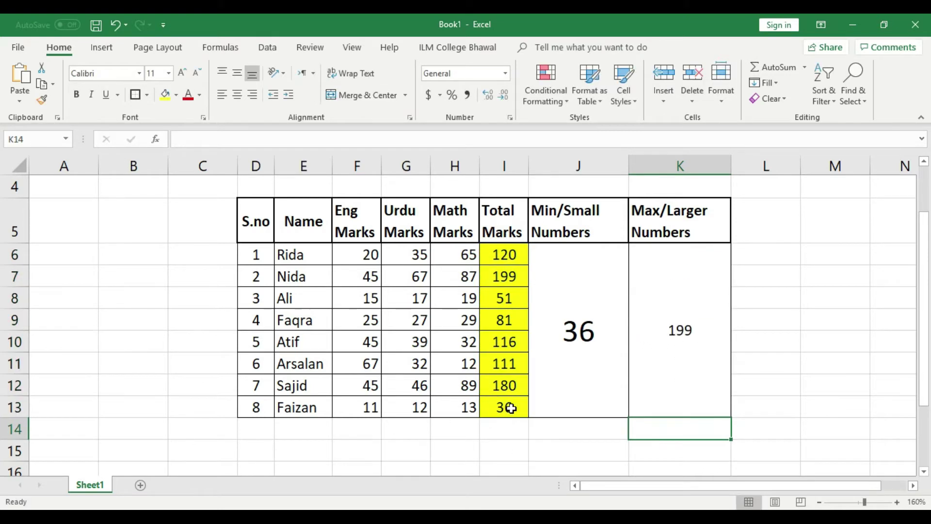
Step: Clear merged cell K6 and re-enter the MAX formula for the total marks range I6:I13
{"action": "left_click", "coordinate": [697, 346]}
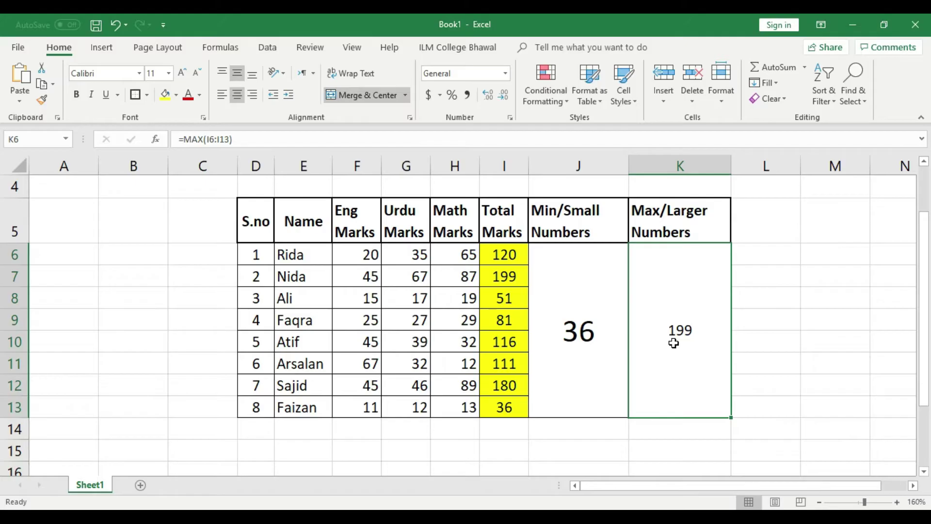
{"action": "key", "text": "Delete"}
{"action": "type", "text": "=m"}
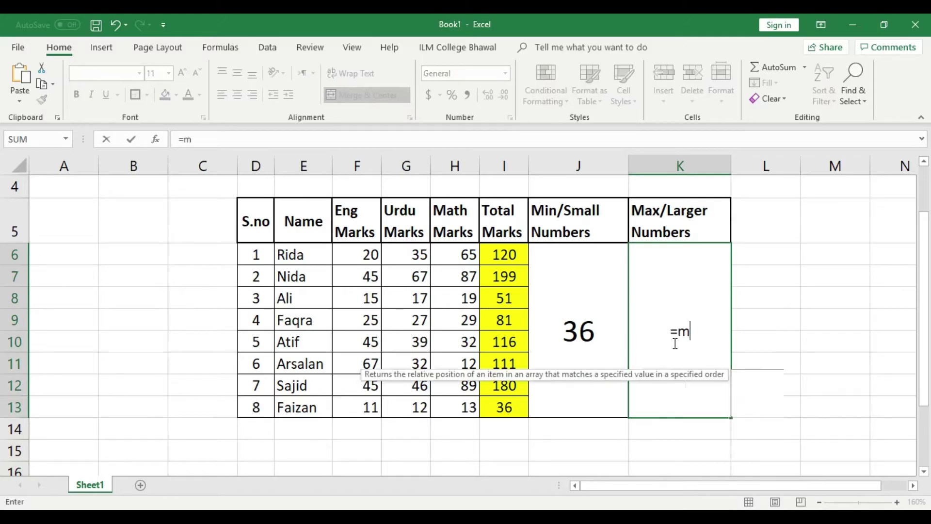
{"action": "type", "text": "ax"}
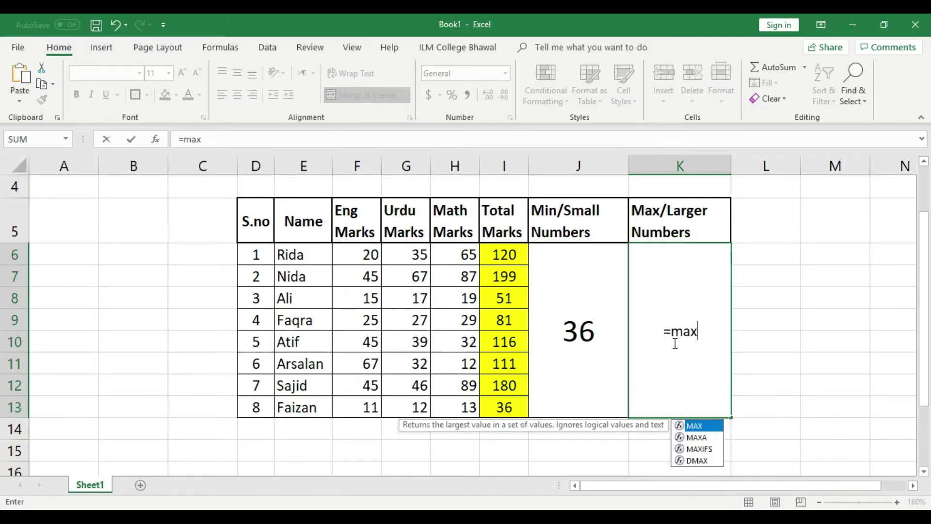
{"action": "type", "text": "("}
{"action": "left_click", "coordinate": [517, 262]}
{"action": "left_click_drag", "start_coordinate": [518, 262], "coordinate": [514, 405]}
{"action": "key", "text": "Return"}
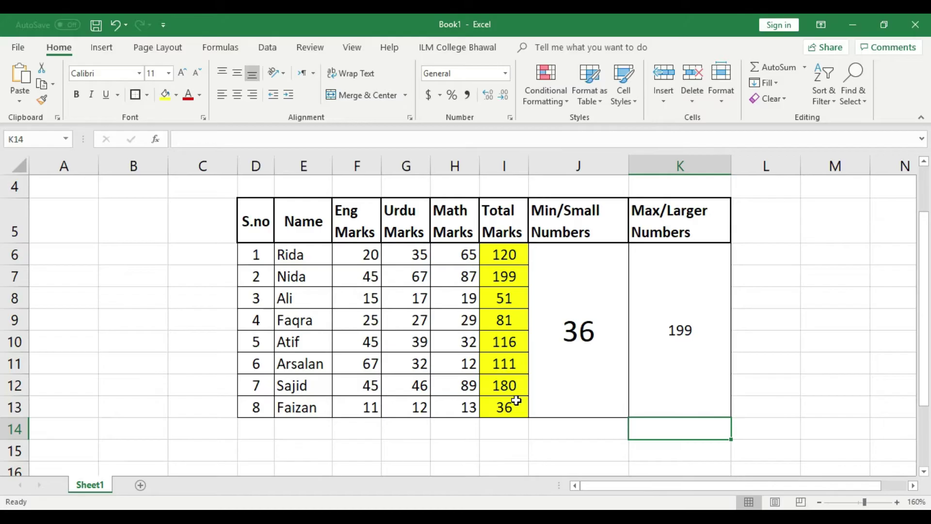
Step: Fill merged cell J6 with Light Blue and merged cell K6 with the standard orange color
{"action": "left_click", "coordinate": [601, 354]}
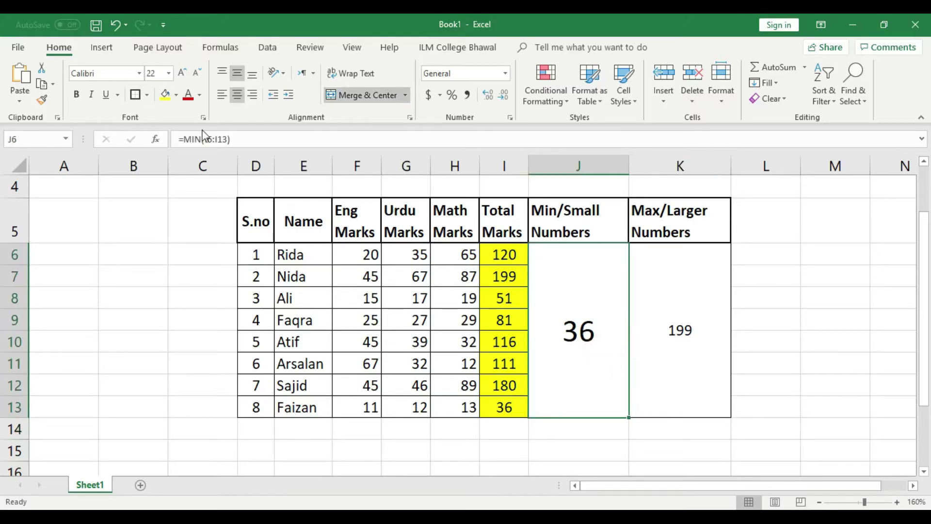
{"action": "left_click", "coordinate": [176, 95]}
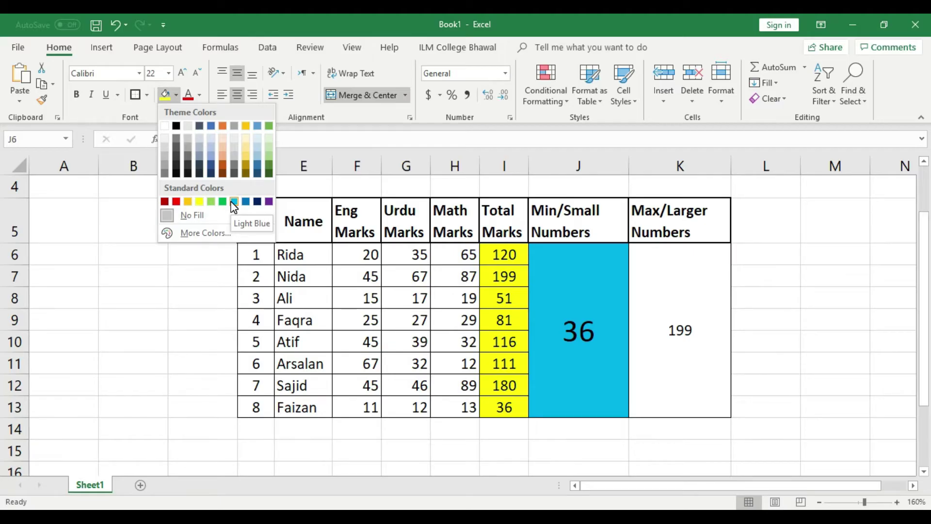
{"action": "left_click", "coordinate": [233, 202]}
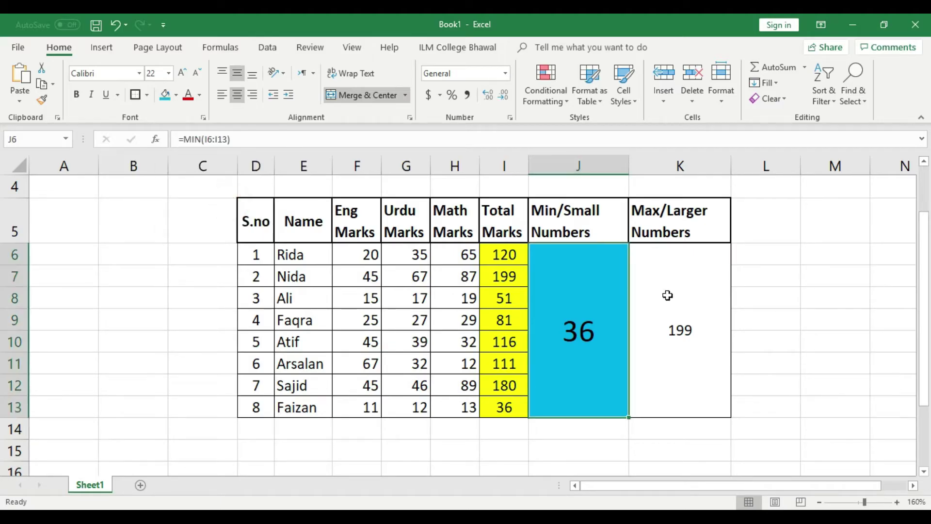
{"action": "left_click", "coordinate": [669, 266]}
{"action": "left_click", "coordinate": [175, 95]}
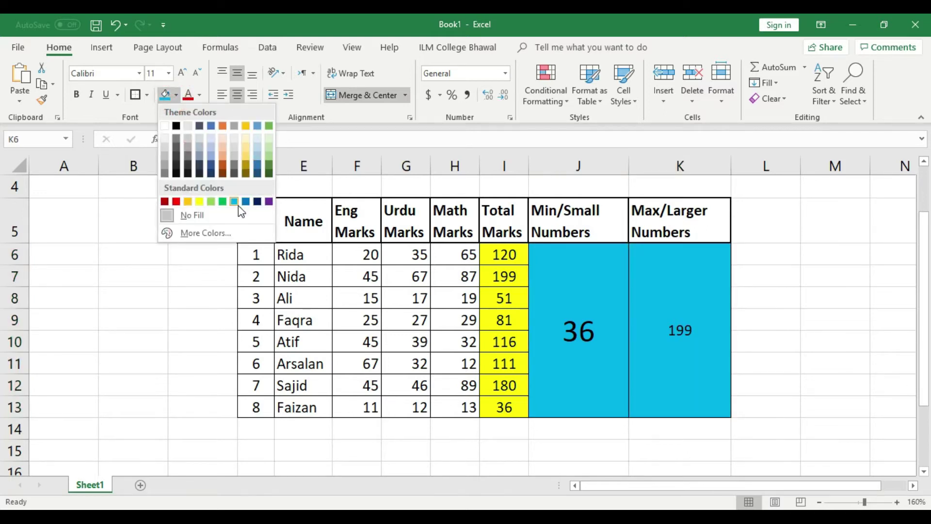
{"action": "left_click", "coordinate": [187, 202]}
{"action": "left_click", "coordinate": [761, 335]}
Step: Increase the font size of the maximum value in merged cell K6 to 22
{"action": "left_click", "coordinate": [669, 333]}
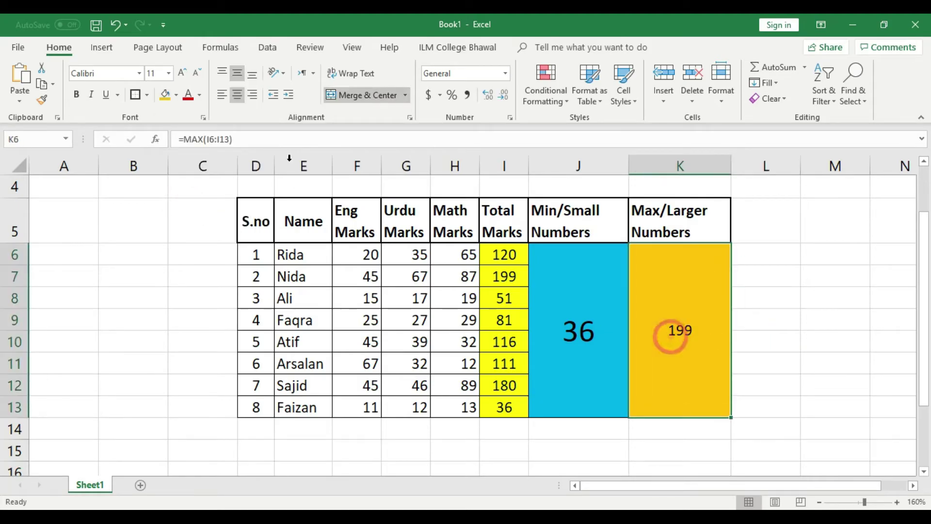
{"action": "left_click", "coordinate": [182, 73]}
{"action": "left_click", "coordinate": [183, 74]}
{"action": "left_click", "coordinate": [182, 73]}
{"action": "left_click", "coordinate": [183, 73]}
{"action": "left_click", "coordinate": [183, 73]}
{"action": "left_click", "coordinate": [183, 73]}
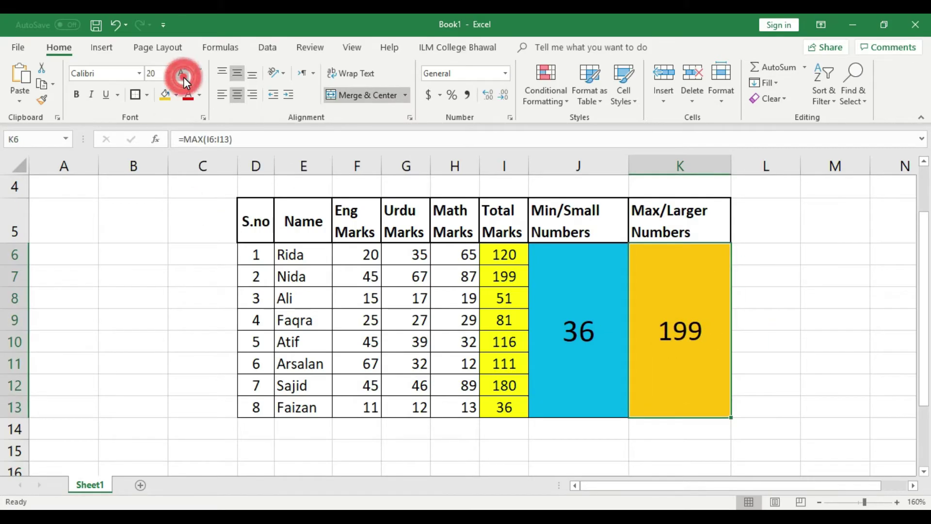
Step: Enlarge the minimum value in J6 and the maximum value in K6 to font size 26
{"action": "left_click", "coordinate": [561, 332]}
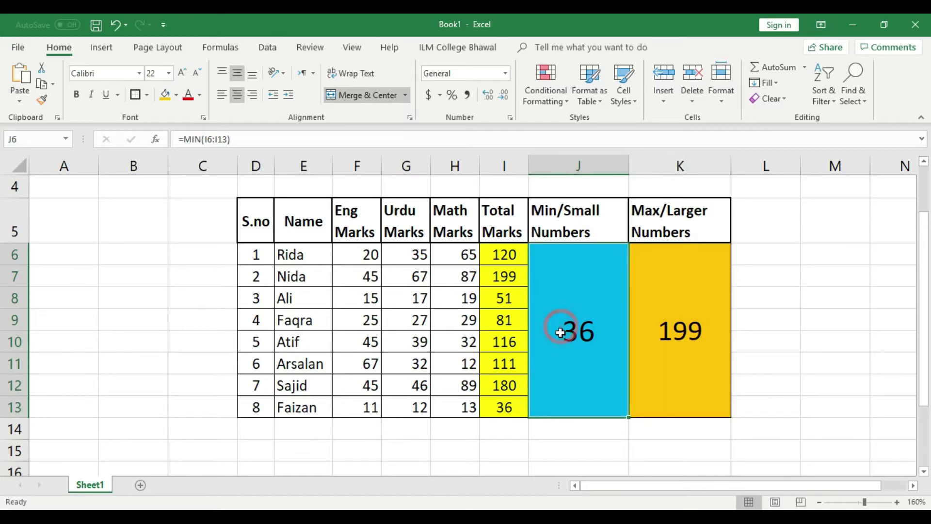
{"action": "left_click", "coordinate": [183, 73]}
{"action": "left_click", "coordinate": [183, 74]}
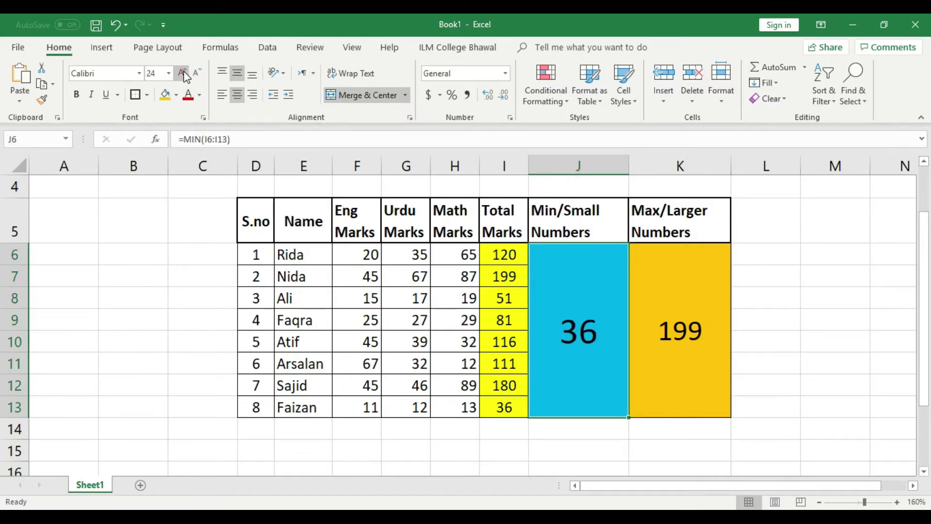
{"action": "left_click", "coordinate": [685, 326]}
{"action": "left_click", "coordinate": [182, 73]}
{"action": "left_click", "coordinate": [182, 73]}
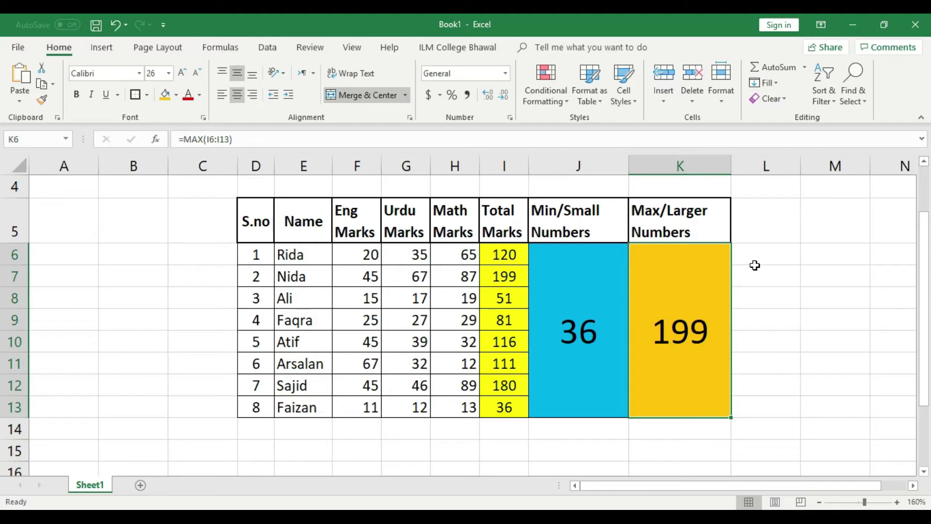
Step: Clear the minimum and maximum formulas from merged cells J6 and K6, keeping their formatting
{"action": "left_click", "coordinate": [548, 328]}
{"action": "key", "text": "Delete"}
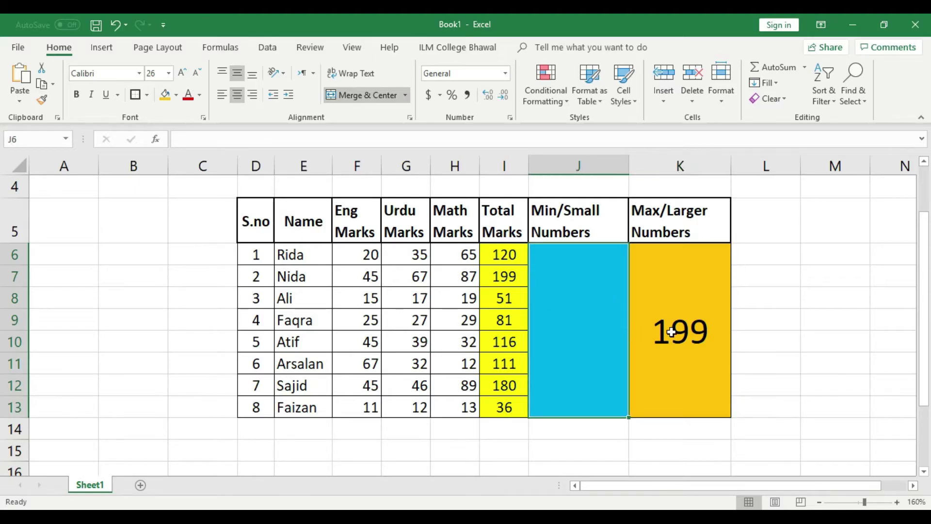
{"action": "left_click", "coordinate": [686, 333]}
{"action": "key", "text": "Delete"}
{"action": "left_click", "coordinate": [769, 328]}
{"action": "left_click", "coordinate": [590, 330]}
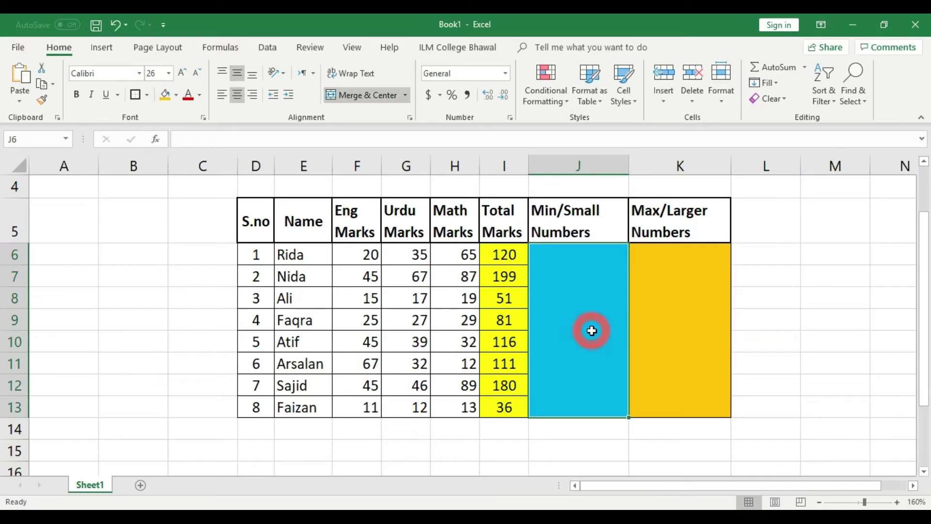
{"action": "type", "text": "="}
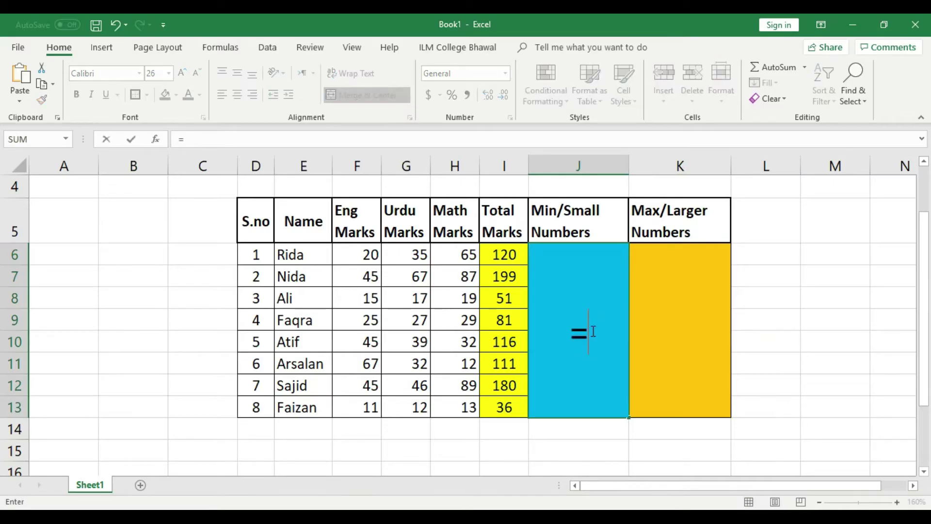
{"action": "type", "text": "small"}
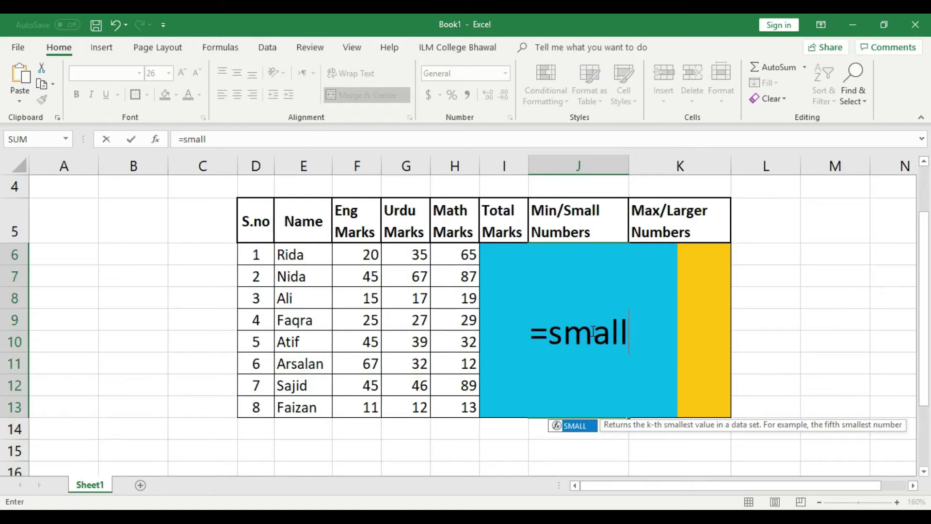
{"action": "key", "text": "BackSpace"}
{"action": "key", "text": "BackSpace"}
{"action": "key", "text": "BackSpace"}
{"action": "key", "text": "BackSpace"}
{"action": "key", "text": "BackSpace"}
{"action": "key", "text": "BackSpace"}
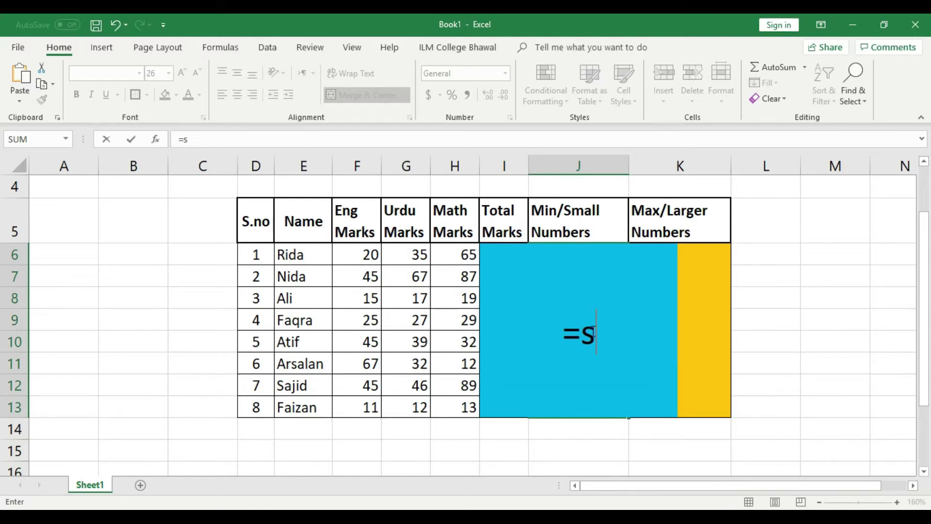
{"action": "left_click", "coordinate": [752, 303]}
Step: Reduce the font size of merged cells J6 and K6 to 8
{"action": "left_click_drag", "start_coordinate": [572, 245], "coordinate": [658, 378]}
{"action": "left_click", "coordinate": [197, 75]}
{"action": "left_click", "coordinate": [197, 75]}
{"action": "left_click", "coordinate": [197, 75]}
{"action": "left_click", "coordinate": [197, 76]}
{"action": "left_click", "coordinate": [197, 75]}
{"action": "left_click", "coordinate": [197, 75]}
{"action": "left_click", "coordinate": [197, 75]}
{"action": "left_click", "coordinate": [197, 75]}
{"action": "left_click", "coordinate": [197, 75]}
{"action": "left_click", "coordinate": [197, 75]}
{"action": "left_click", "coordinate": [197, 75]}
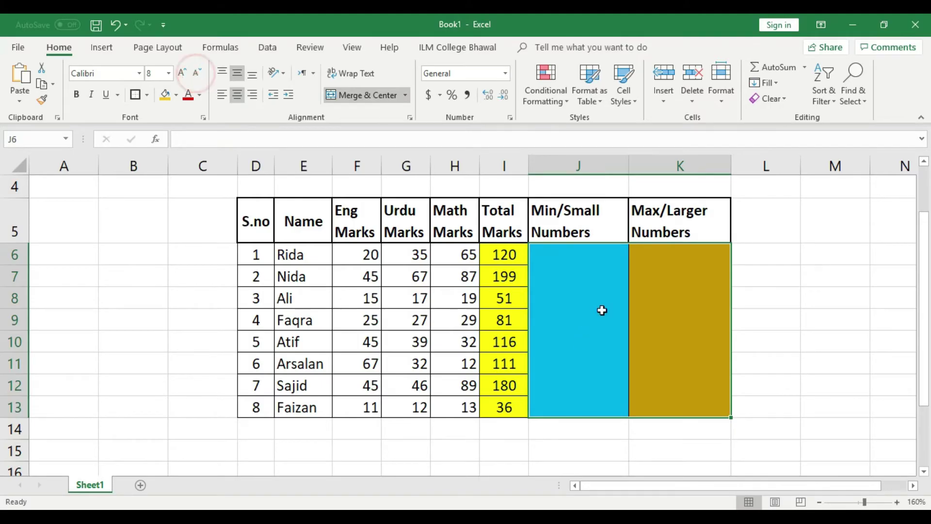
{"action": "left_click", "coordinate": [578, 336]}
{"action": "type", "text": "="}
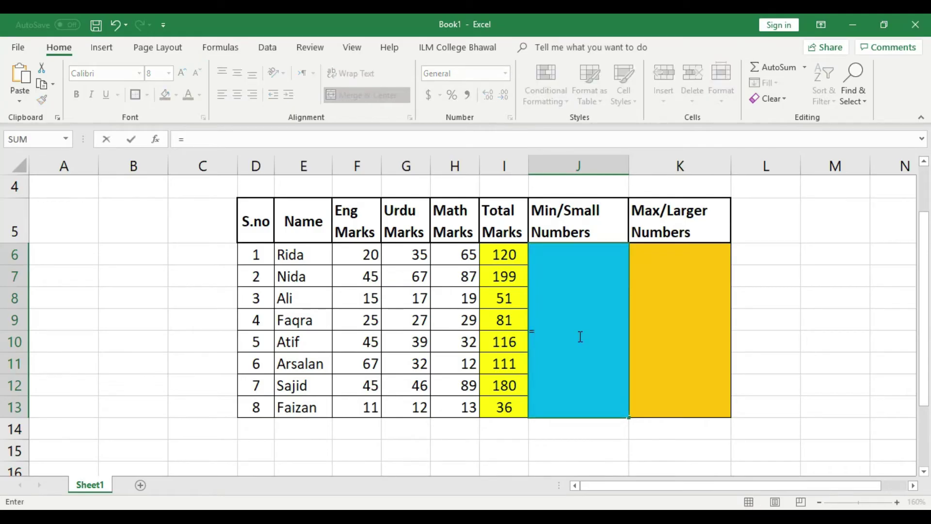
{"action": "left_click", "coordinate": [775, 365]}
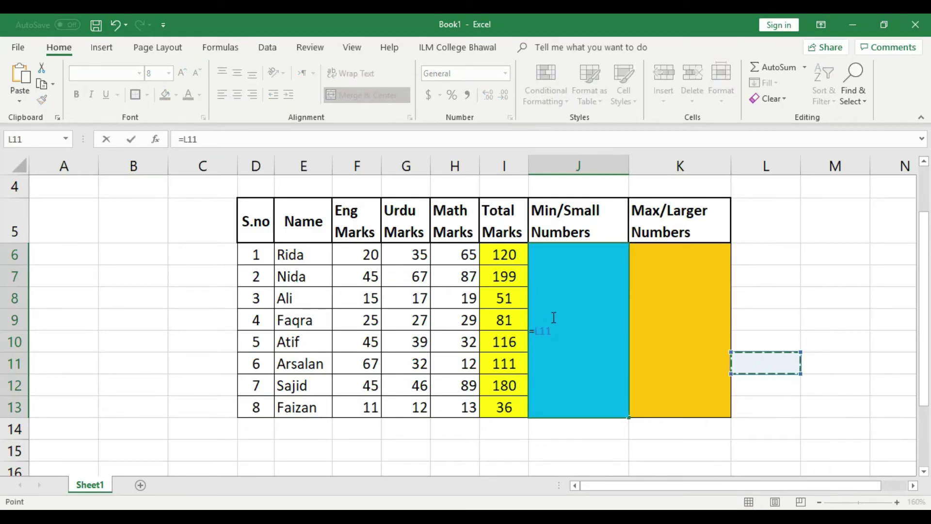
{"action": "key", "text": "BackSpace"}
{"action": "key", "text": "BackSpace"}
{"action": "key", "text": "BackSpace"}
{"action": "key", "text": "BackSpace"}
{"action": "key", "text": "Escape"}
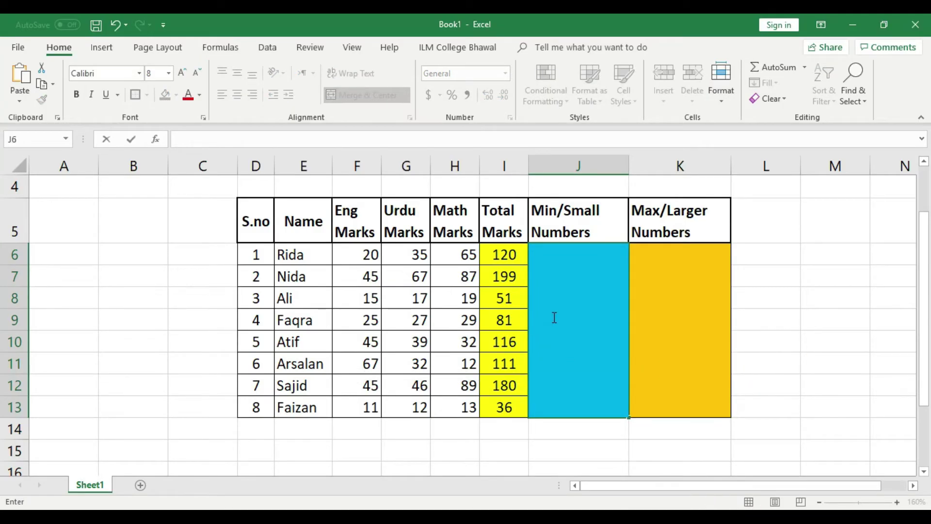
Step: Increase the font size of merged cells J6 and K6 to 14
{"action": "left_click", "coordinate": [694, 323]}
{"action": "left_click_drag", "start_coordinate": [572, 285], "coordinate": [661, 350]}
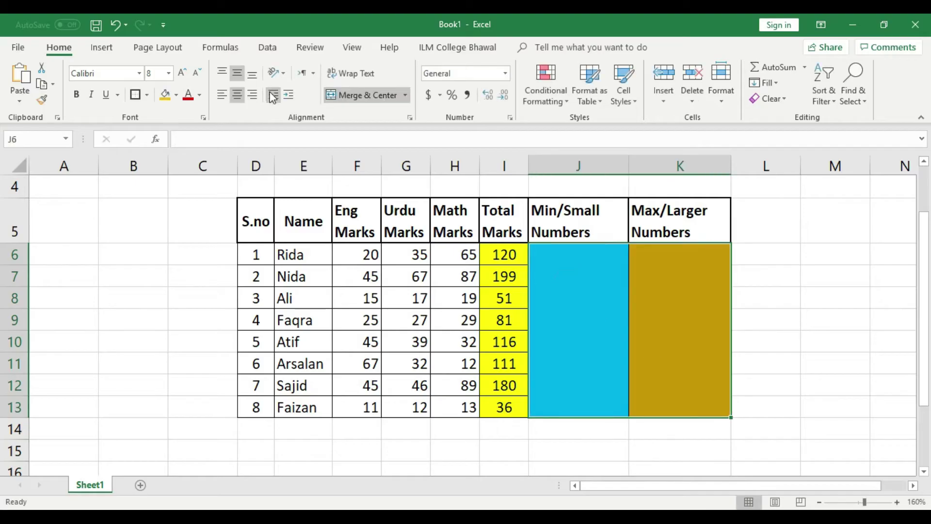
{"action": "left_click", "coordinate": [186, 69]}
{"action": "left_click", "coordinate": [185, 68]}
{"action": "left_click", "coordinate": [712, 331]}
Step: Calculate the smallest total mark in merged cell J6 with the formula =SMALL(I6:I13,1)
{"action": "double_click", "coordinate": [605, 329]}
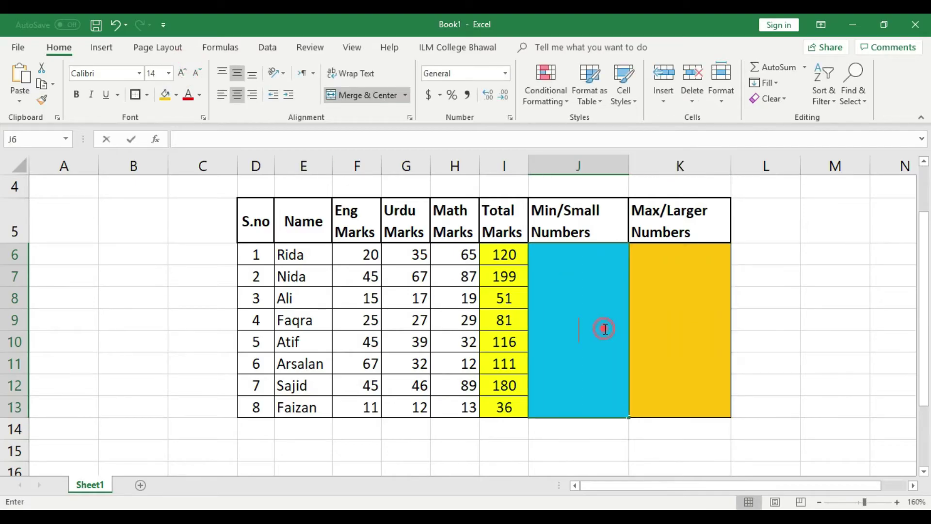
{"action": "type", "text": "="}
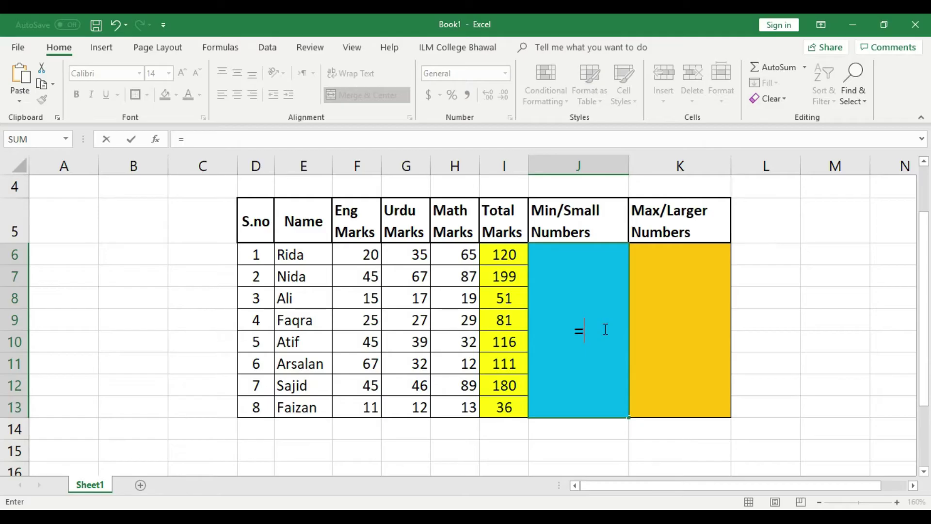
{"action": "type", "text": "s"}
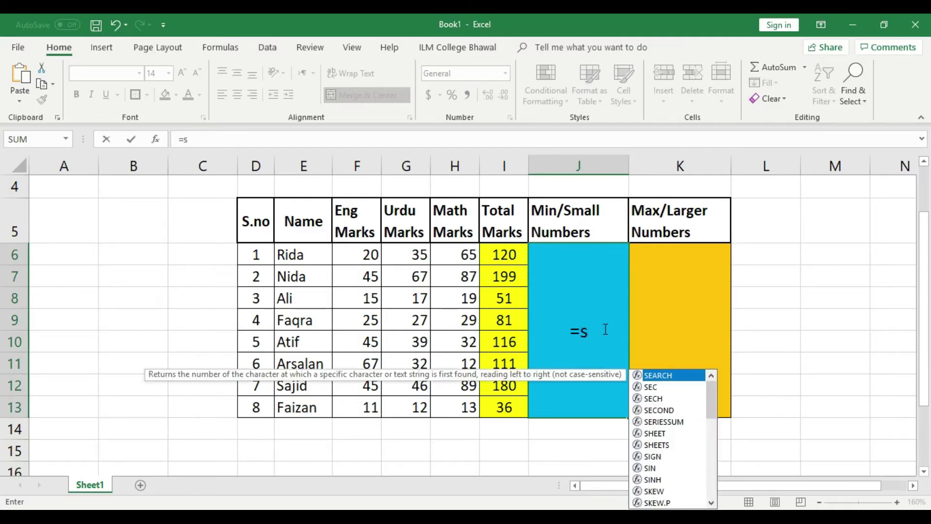
{"action": "type", "text": "mall"}
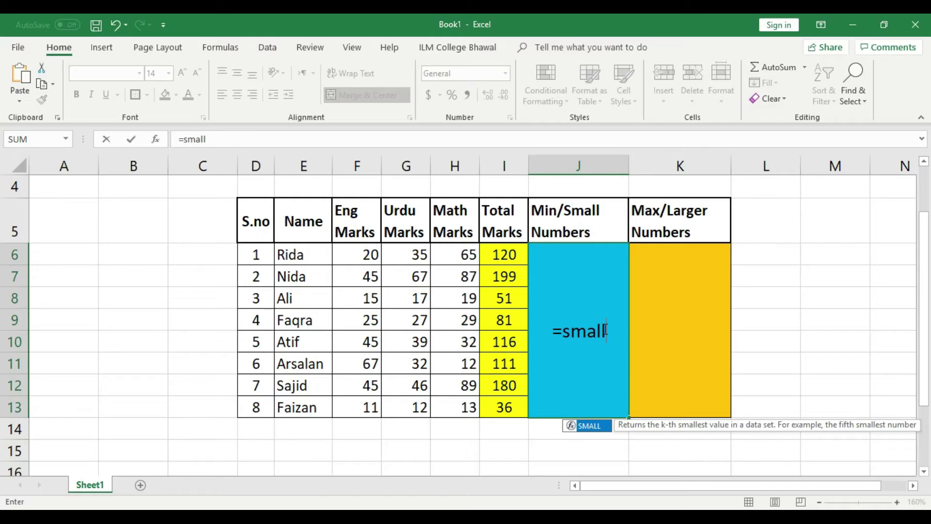
{"action": "type", "text": "("}
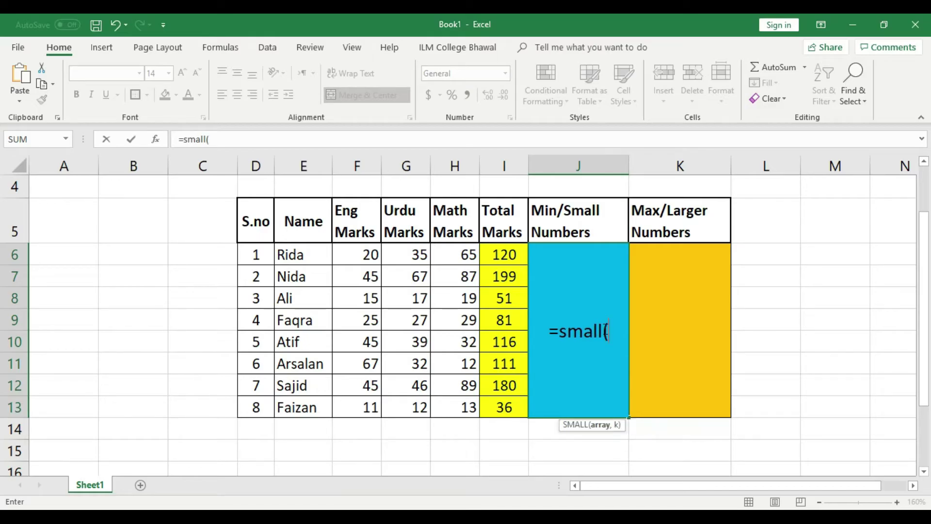
{"action": "left_click_drag", "start_coordinate": [502, 255], "coordinate": [510, 408]}
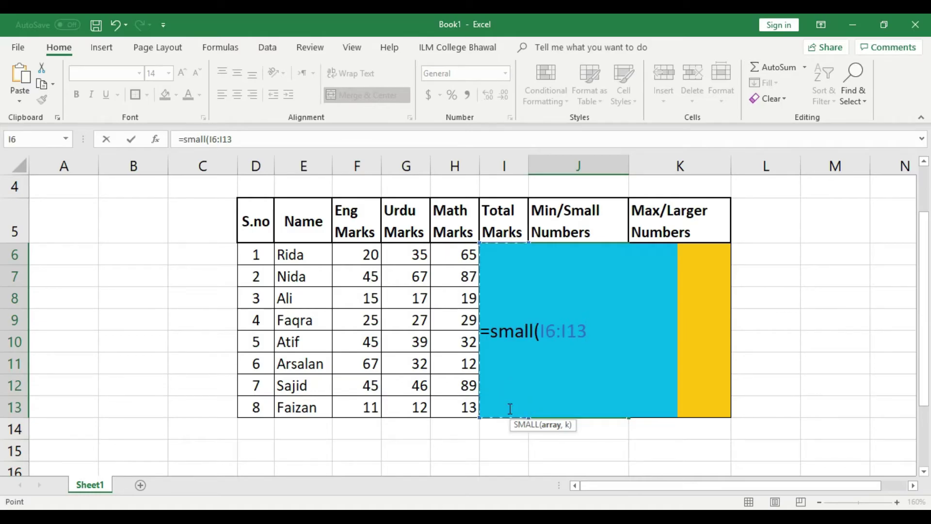
{"action": "type", "text": ","}
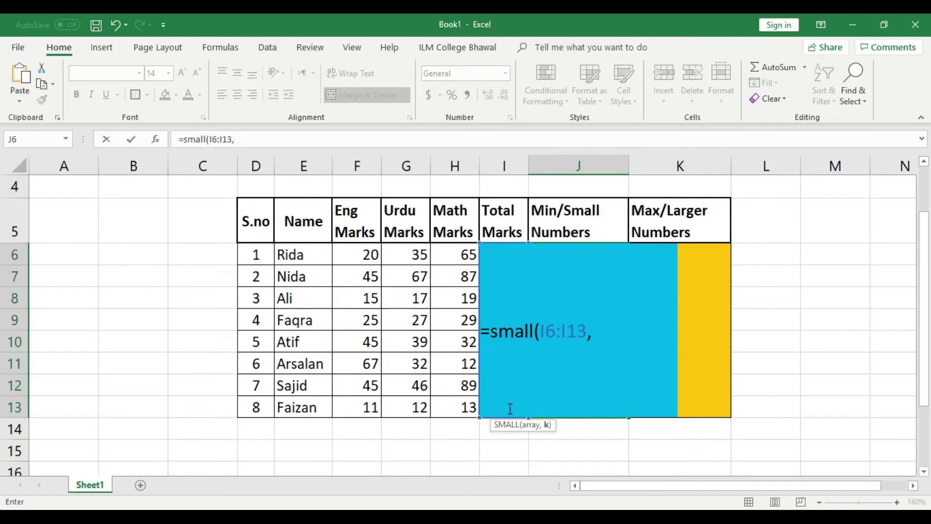
{"action": "type", "text": "1)"}
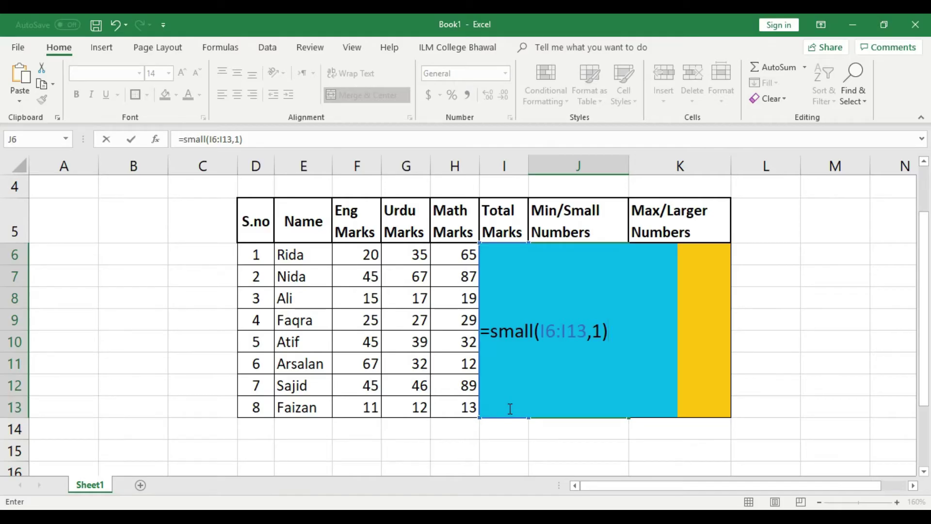
{"action": "key", "text": "Return"}
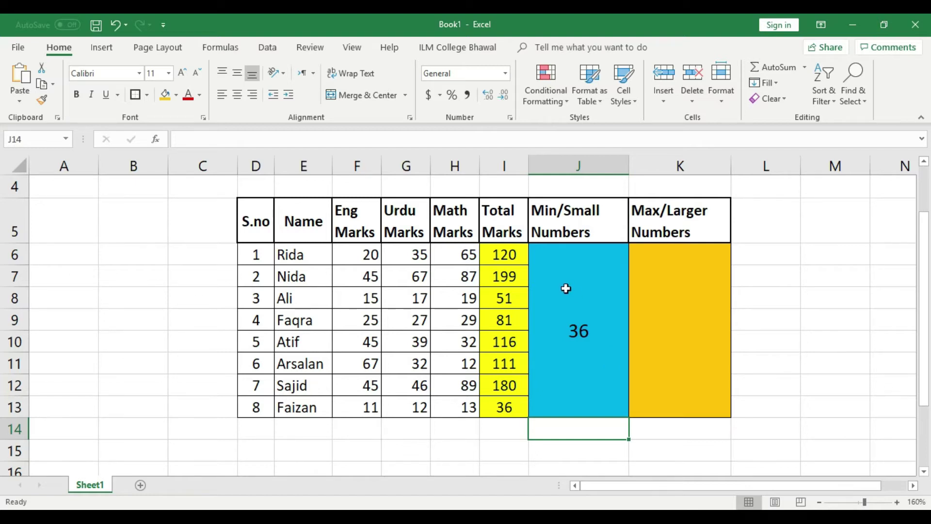
{"action": "left_click", "coordinate": [598, 340]}
Step: Try the formula =larger(I6:I13,1) in merged cell K6 for the largest total mark, and clear it again
{"action": "left_click", "coordinate": [701, 315]}
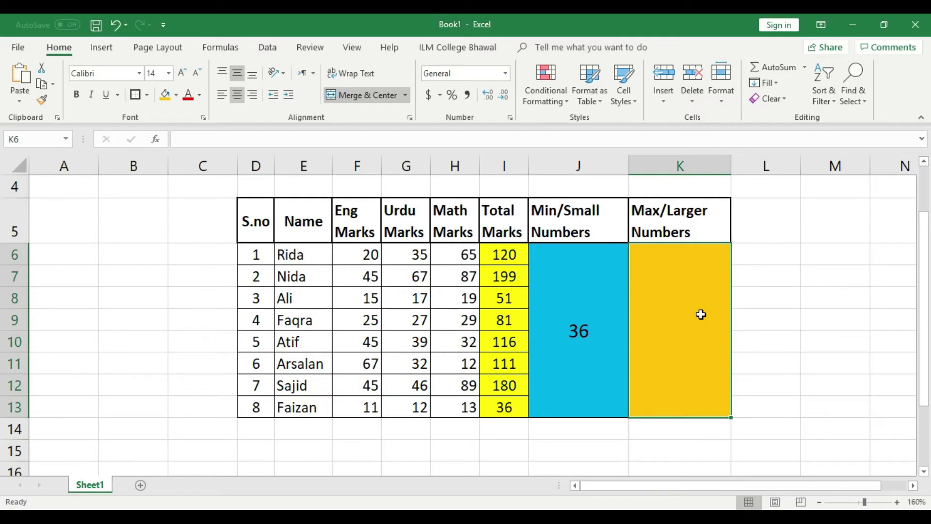
{"action": "left_click_drag", "start_coordinate": [515, 253], "coordinate": [520, 402]}
{"action": "left_click", "coordinate": [682, 335]}
{"action": "type", "text": "="}
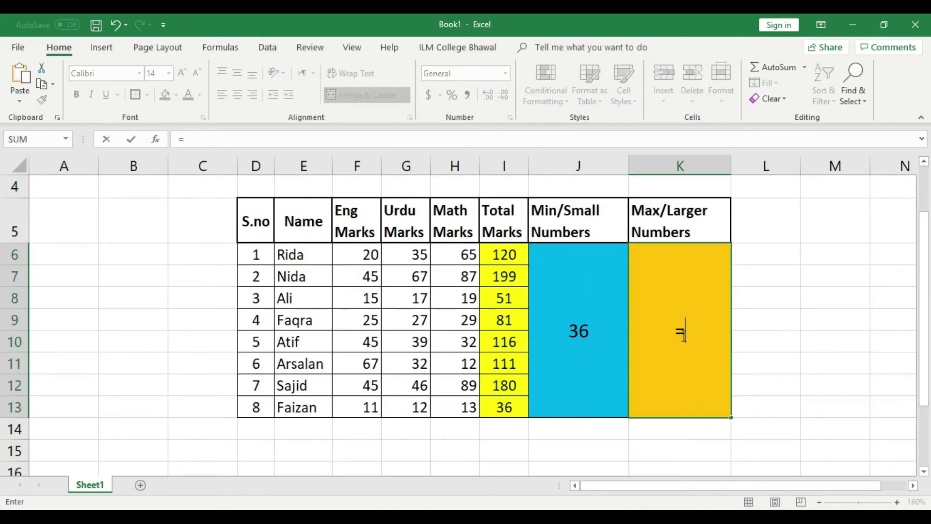
{"action": "type", "text": "larger"}
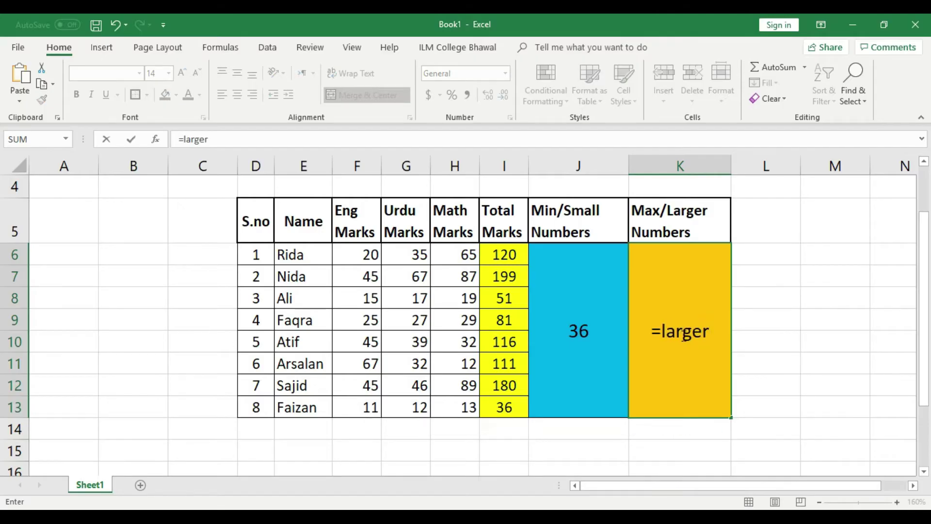
{"action": "type", "text": "("}
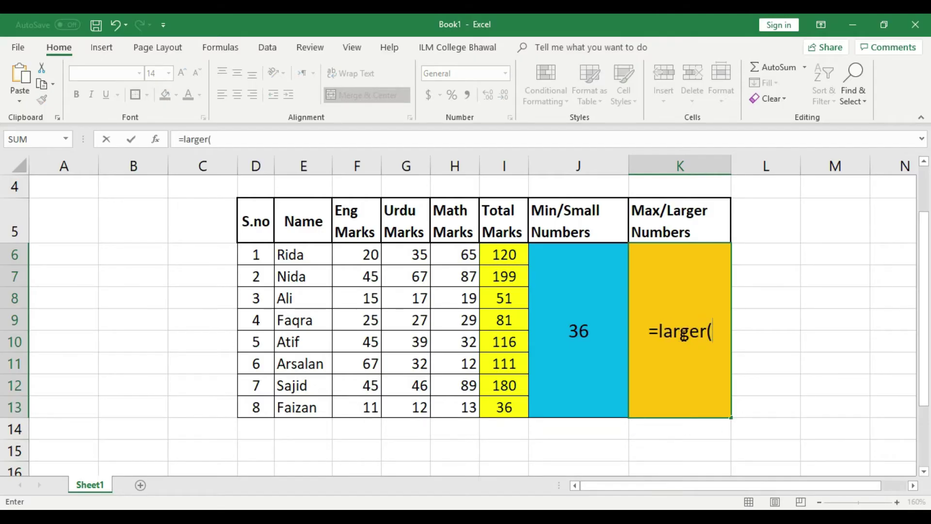
{"action": "left_click_drag", "start_coordinate": [504, 256], "coordinate": [512, 405]}
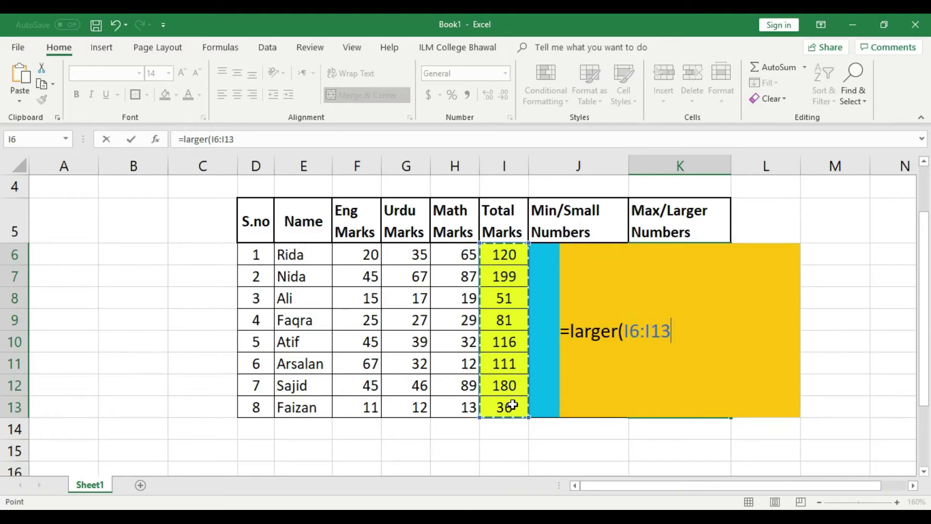
{"action": "type", "text": ",1"}
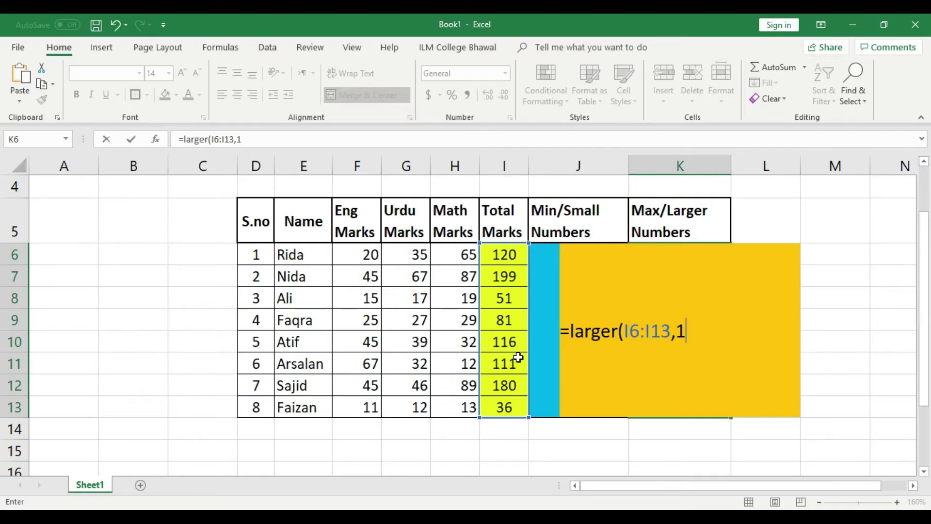
{"action": "type", "text": ")"}
{"action": "key", "text": "Return"}
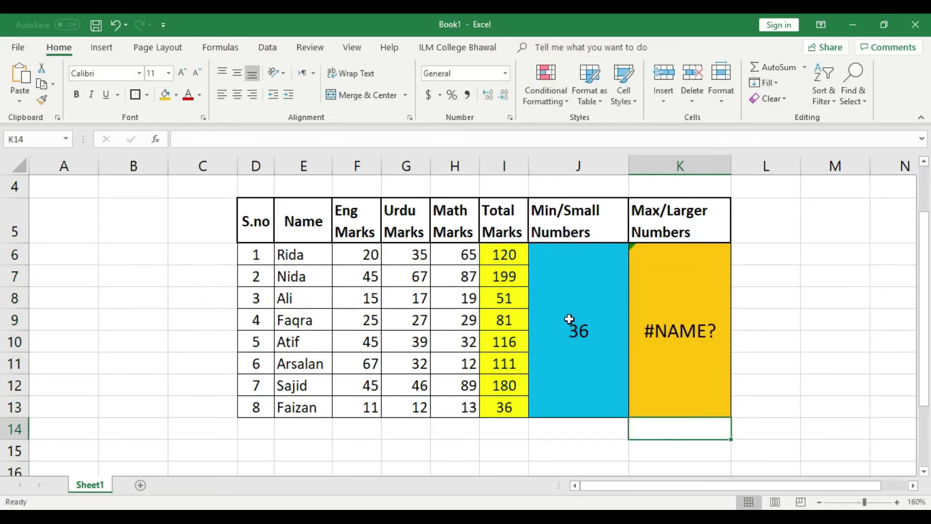
{"action": "left_click", "coordinate": [674, 323]}
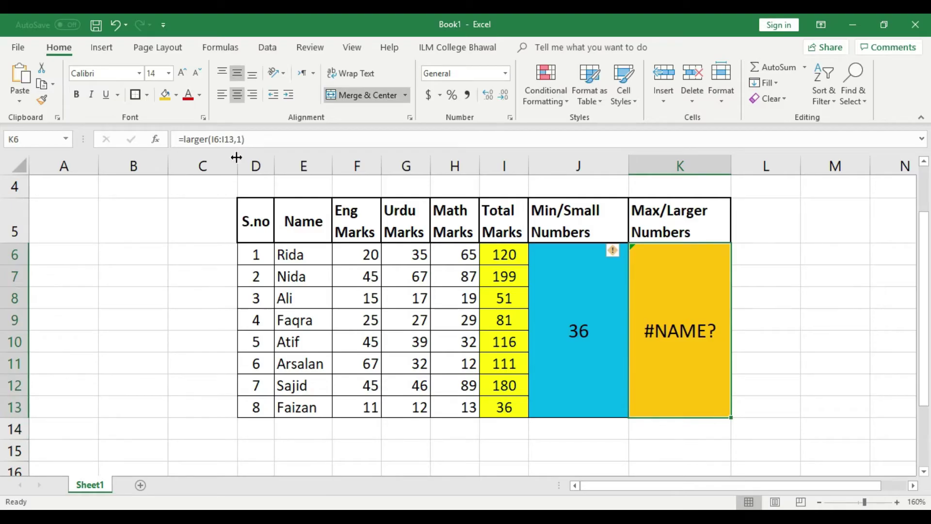
{"action": "key", "text": "Delete"}
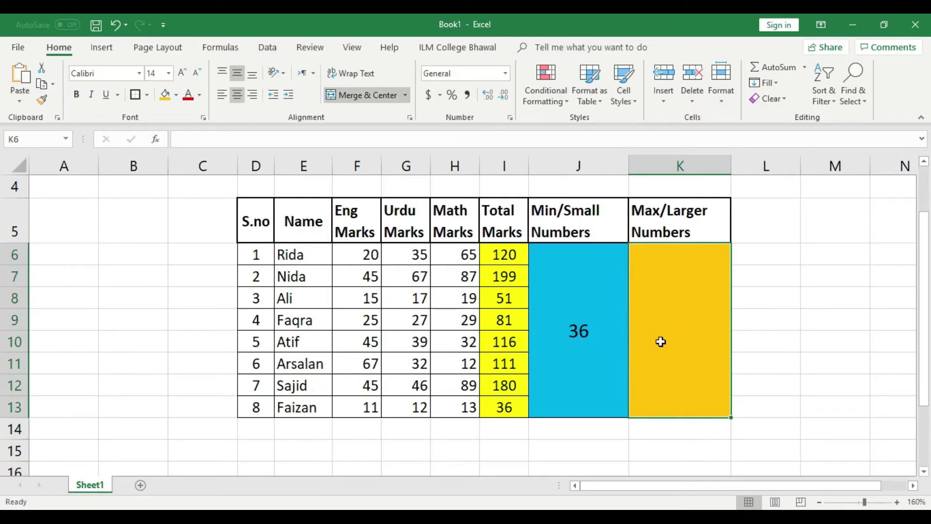
Step: Calculate the largest total mark in merged cell K6 with the formula =LARGE(I6:I13,1) and check both result formulas
{"action": "double_click", "coordinate": [717, 337]}
{"action": "type", "text": "="}
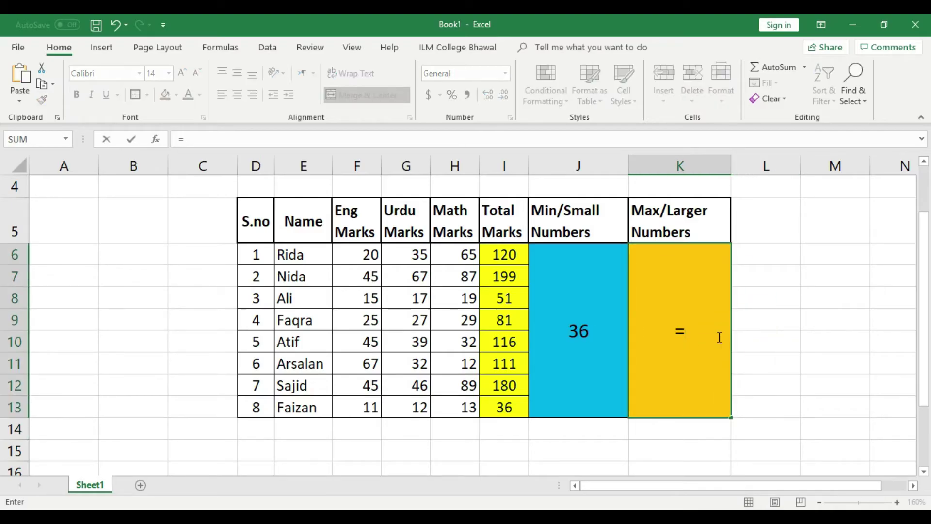
{"action": "type", "text": "lar"}
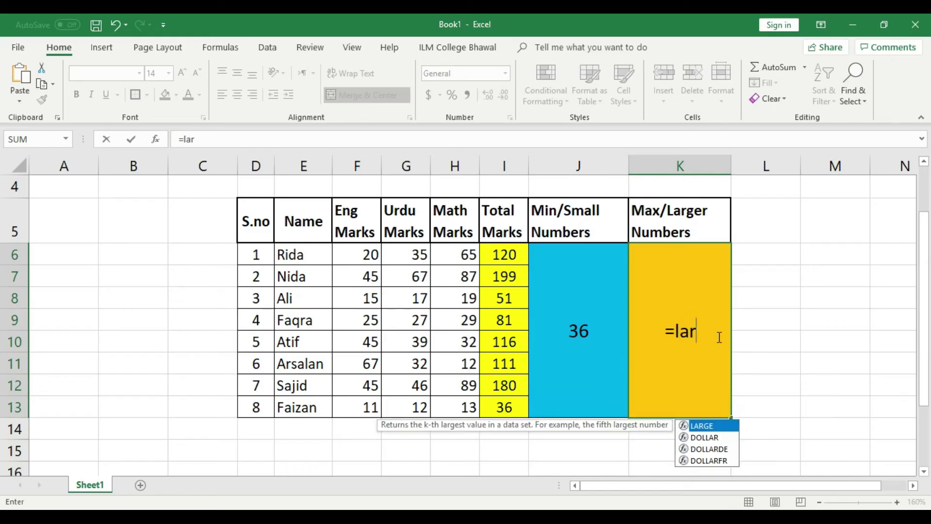
{"action": "type", "text": "ge("}
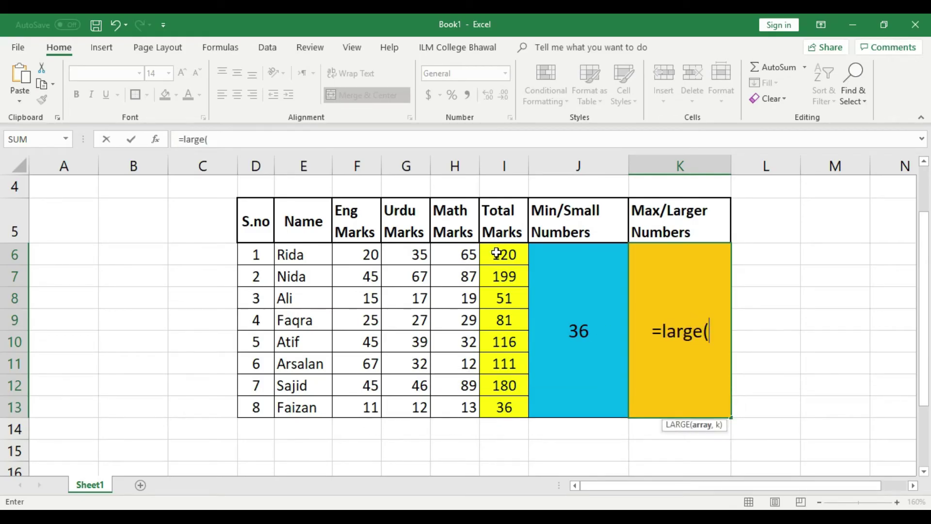
{"action": "left_click_drag", "start_coordinate": [499, 252], "coordinate": [496, 403]}
{"action": "type", "text": ","}
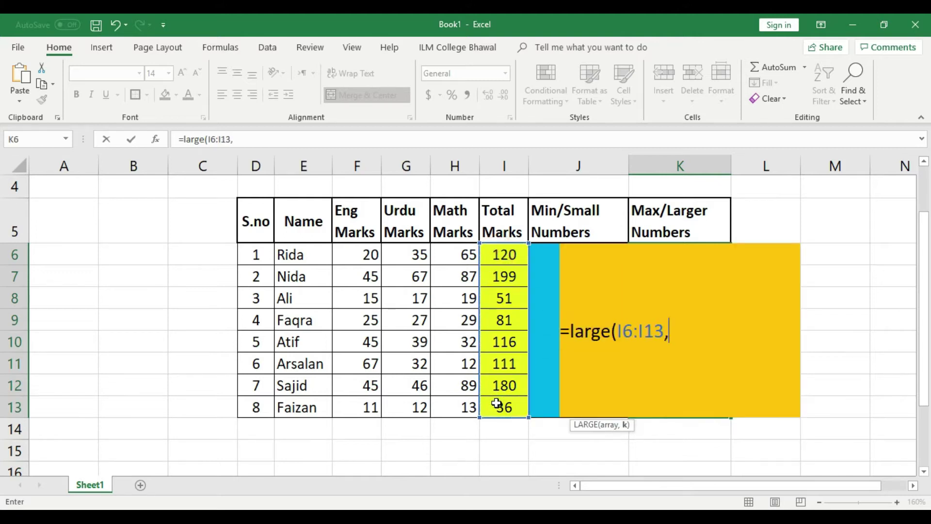
{"action": "type", "text": "1)"}
{"action": "key", "text": "Return"}
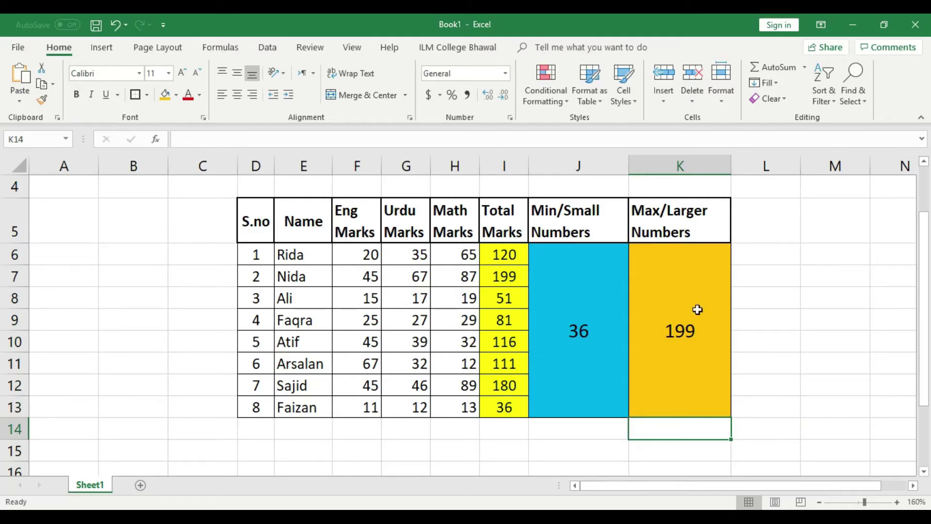
{"action": "left_click", "coordinate": [691, 341]}
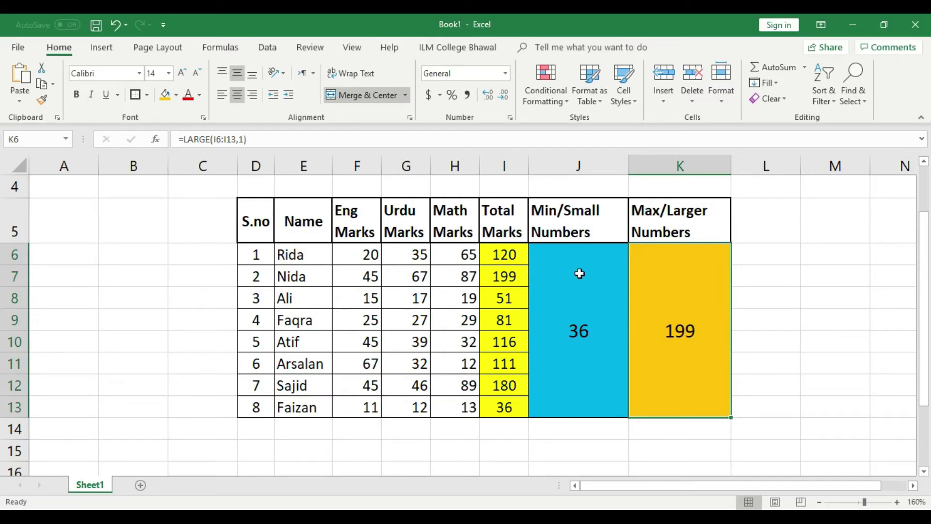
{"action": "left_click", "coordinate": [584, 343]}
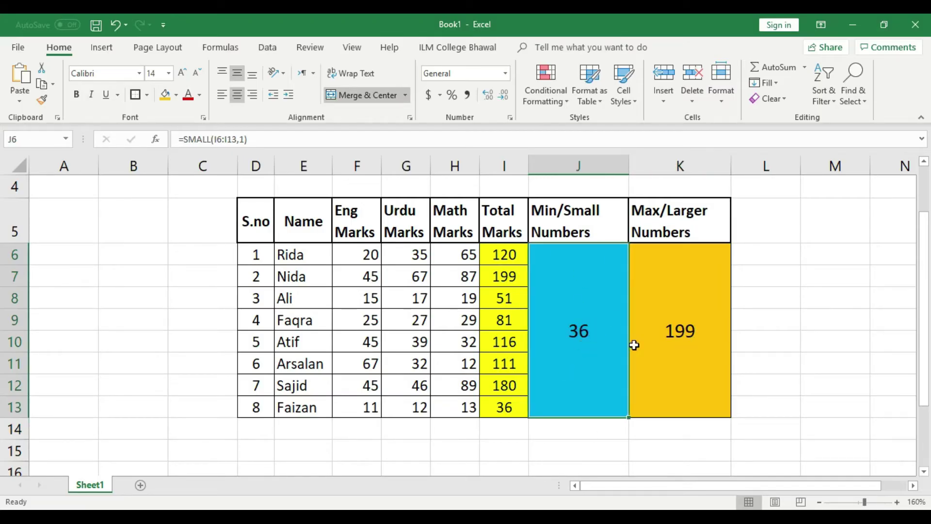
Step: Remove the yellow fill from the total marks in I6:I13
{"action": "left_click_drag", "start_coordinate": [516, 254], "coordinate": [514, 409]}
{"action": "left_click", "coordinate": [515, 448]}
{"action": "left_click_drag", "start_coordinate": [507, 254], "coordinate": [516, 408]}
{"action": "left_click", "coordinate": [177, 95]}
{"action": "left_click", "coordinate": [211, 214]}
{"action": "left_click", "coordinate": [486, 296]}
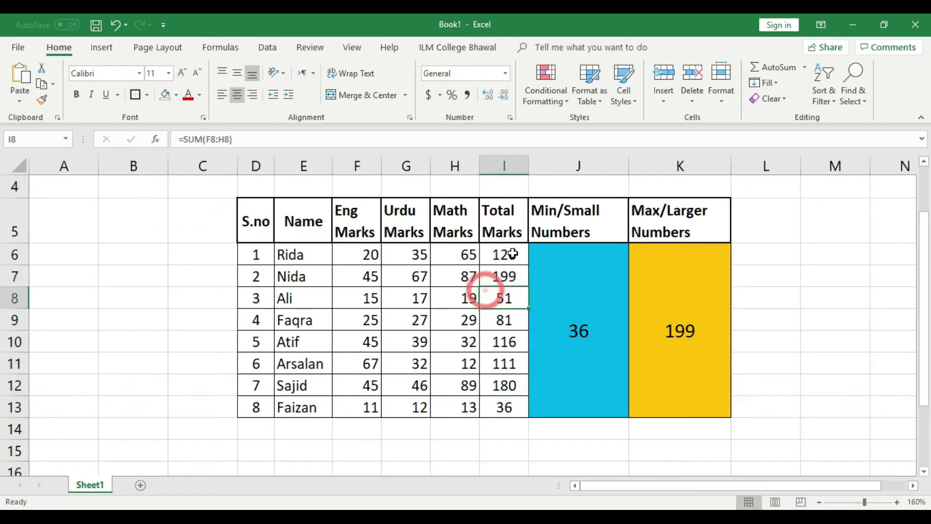
{"action": "left_click", "coordinate": [503, 407]}
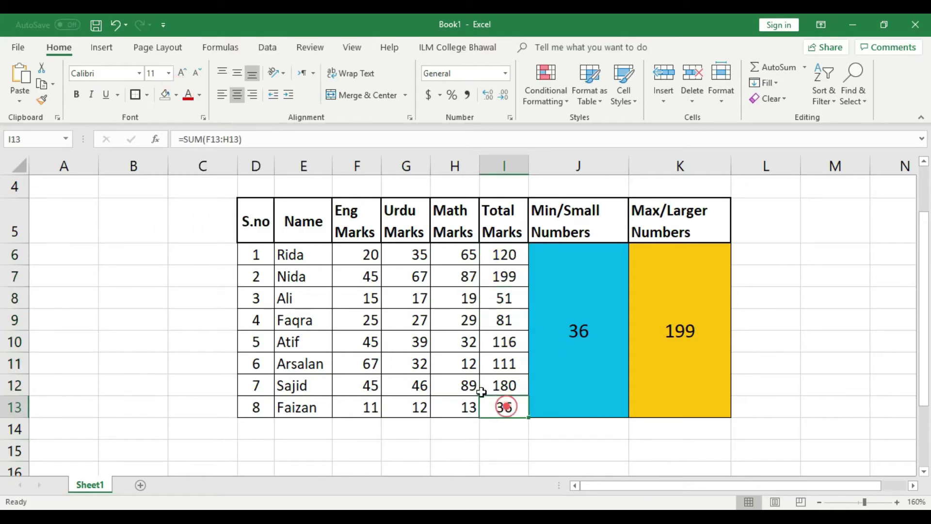
Step: Highlight the smallest total mark in cell I13 with a yellow fill
{"action": "left_click", "coordinate": [178, 96]}
{"action": "left_click", "coordinate": [197, 201]}
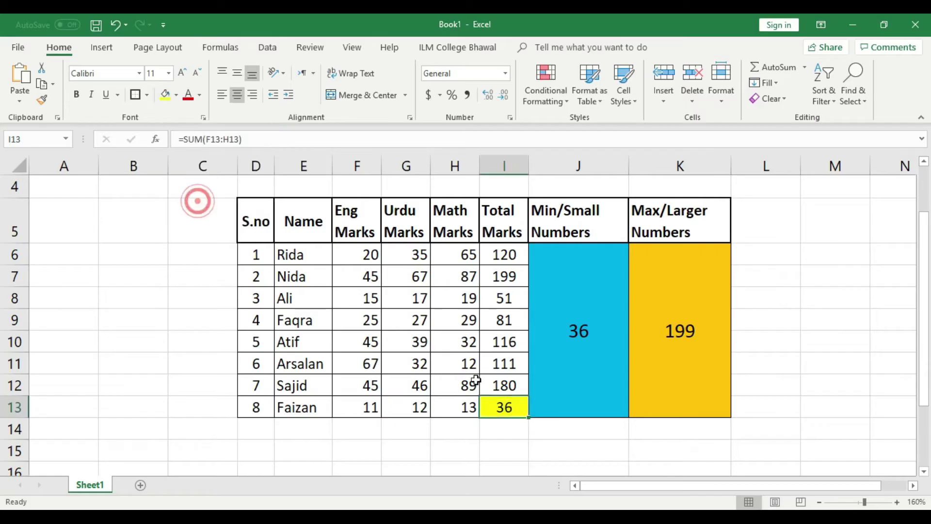
{"action": "left_click", "coordinate": [680, 335]}
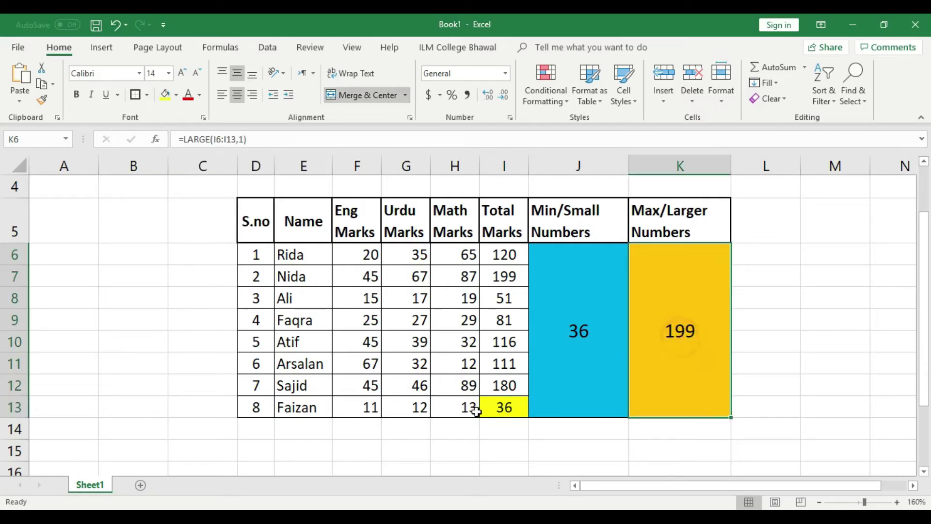
Step: Highlight the largest total mark in cell I7, trying a light blue fill before settling on gold
{"action": "left_click", "coordinate": [502, 279]}
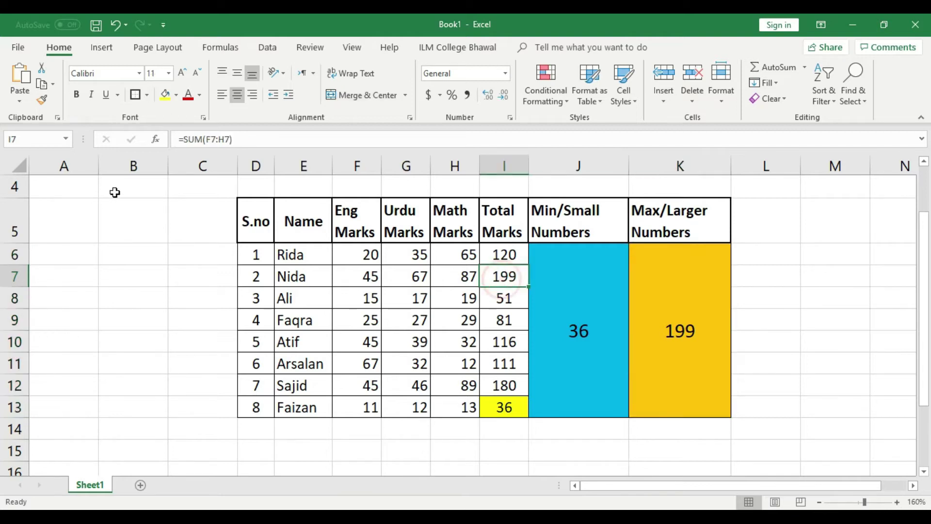
{"action": "left_click", "coordinate": [177, 95]}
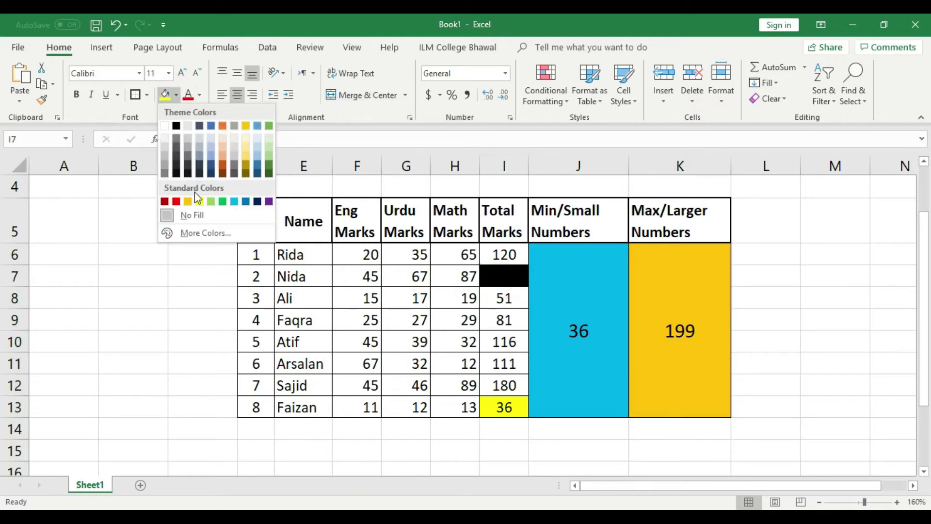
{"action": "left_click", "coordinate": [235, 202]}
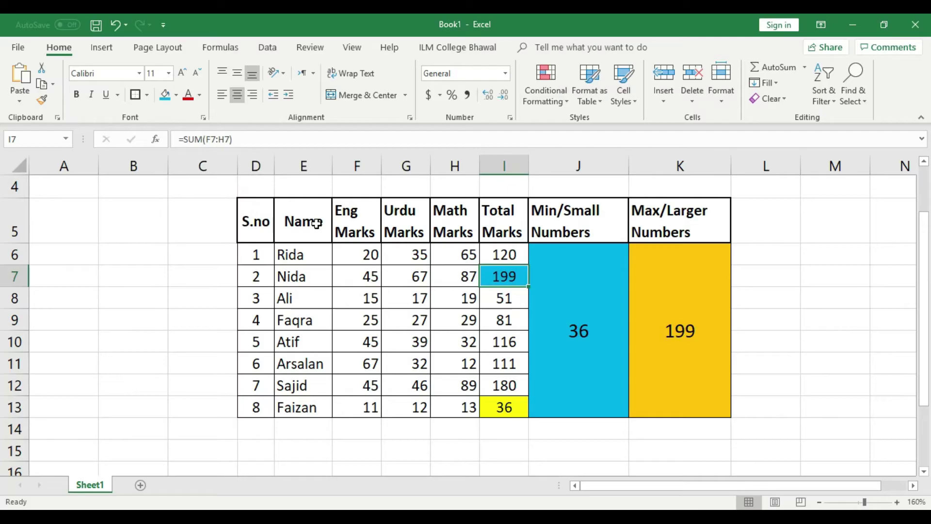
{"action": "left_click", "coordinate": [176, 95]}
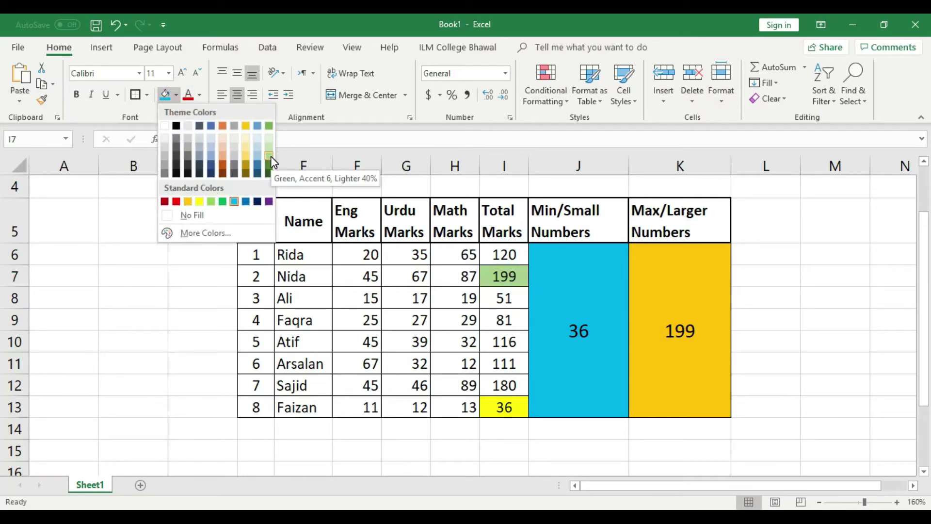
{"action": "left_click", "coordinate": [246, 126]}
{"action": "left_click", "coordinate": [680, 330]}
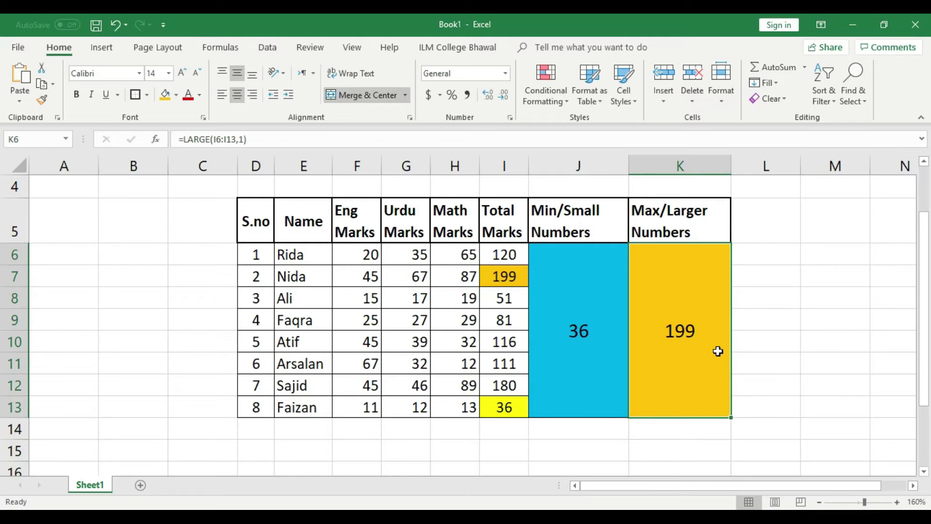
Step: Clear the formula from merged cell K6 in the Max/Larger Numbers column
{"action": "left_click", "coordinate": [790, 326]}
{"action": "left_click", "coordinate": [684, 331]}
{"action": "key", "text": "Delete"}
{"action": "type", "text": "="}
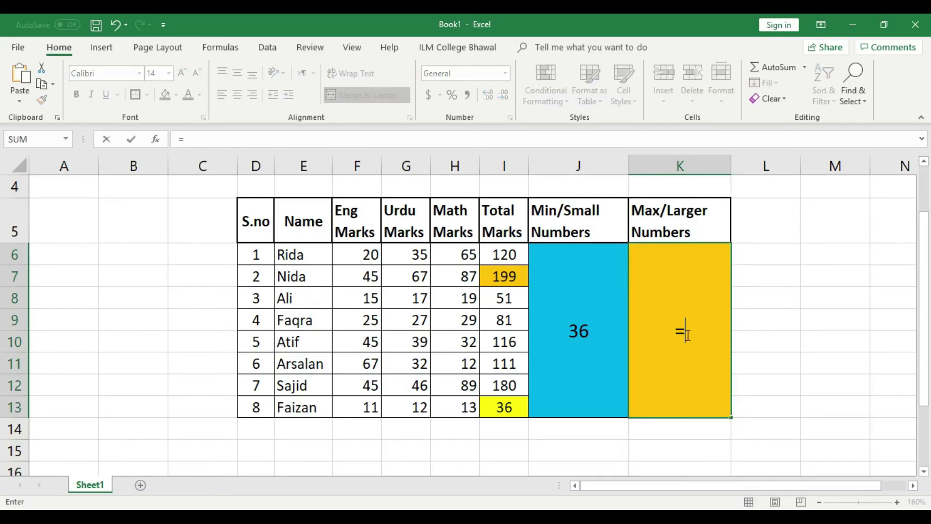
{"action": "left_click", "coordinate": [768, 319]}
{"action": "key", "text": "BackSpace"}
{"action": "key", "text": "Escape"}
{"action": "key", "text": "Escape"}
Step: Reduce the font size of merged cell K6 to 8
{"action": "left_click", "coordinate": [773, 322]}
{"action": "left_click", "coordinate": [681, 332]}
{"action": "left_click", "coordinate": [197, 78]}
{"action": "left_click", "coordinate": [197, 77]}
{"action": "left_click", "coordinate": [197, 78]}
{"action": "left_click", "coordinate": [196, 78]}
{"action": "left_click", "coordinate": [197, 78]}
{"action": "left_click", "coordinate": [814, 368]}
Step: Calculate the second-largest total mark in merged cell K6 with the formula =LARGE(I6:I13,2)
{"action": "double_click", "coordinate": [689, 336]}
{"action": "type", "text": "=large"}
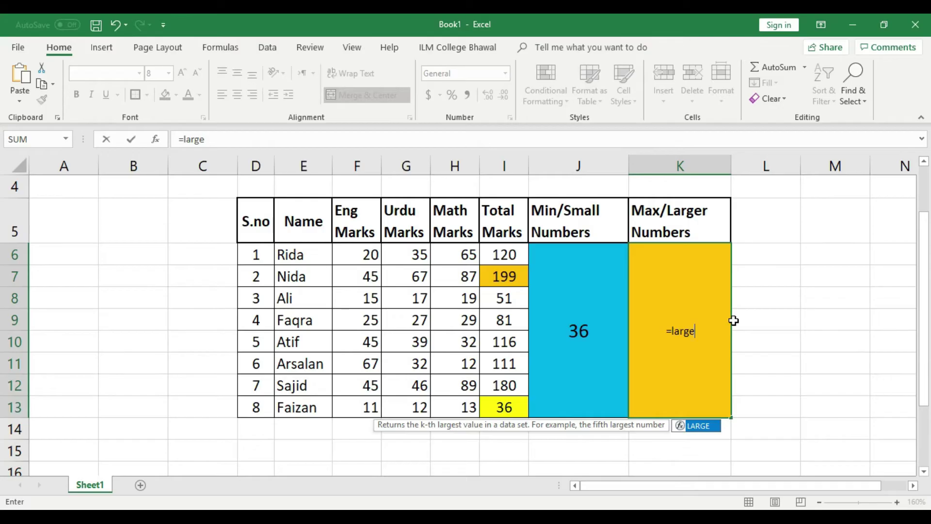
{"action": "type", "text": "("}
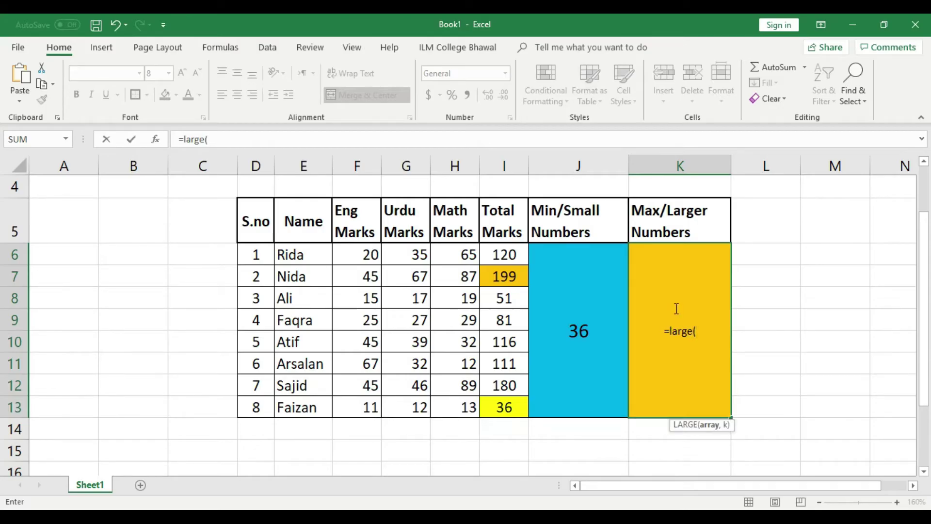
{"action": "left_click_drag", "start_coordinate": [502, 255], "coordinate": [512, 402]}
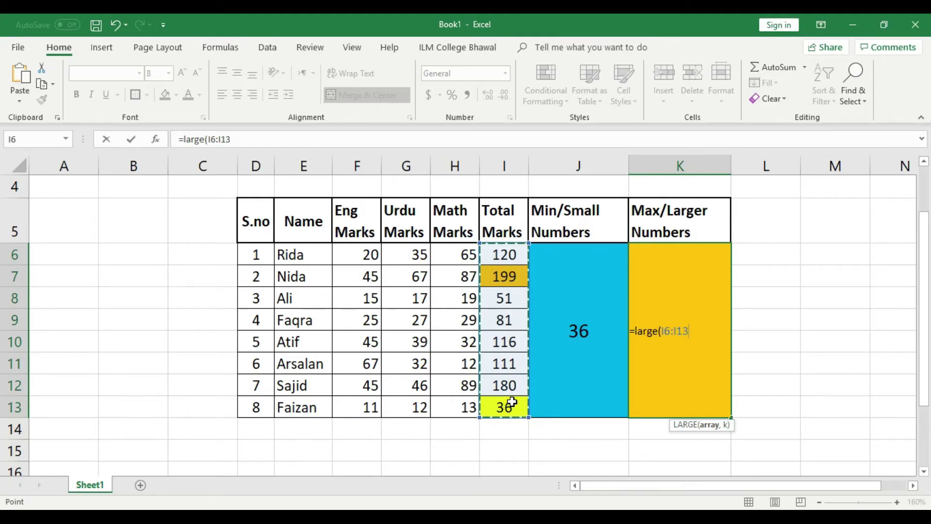
{"action": "type", "text": ","}
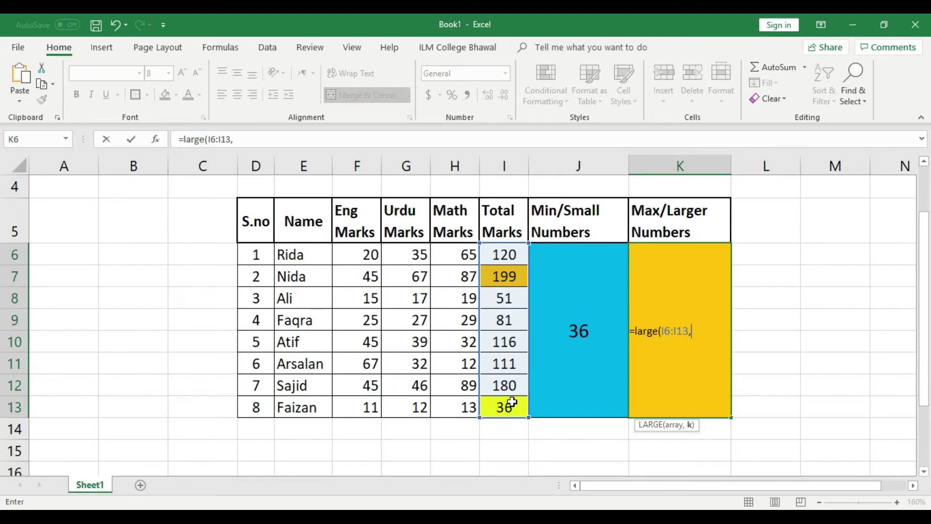
{"action": "type", "text": "2"}
{"action": "type", "text": ")"}
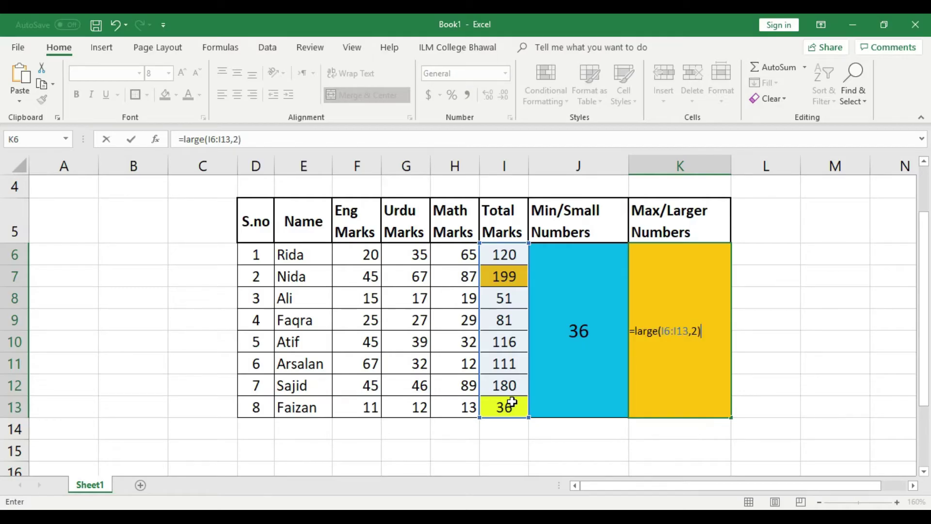
{"action": "key", "text": "Return"}
Step: Increase the font size of merged cell K6 to 18 and compare its result with the marks in row 12
{"action": "left_click", "coordinate": [704, 328]}
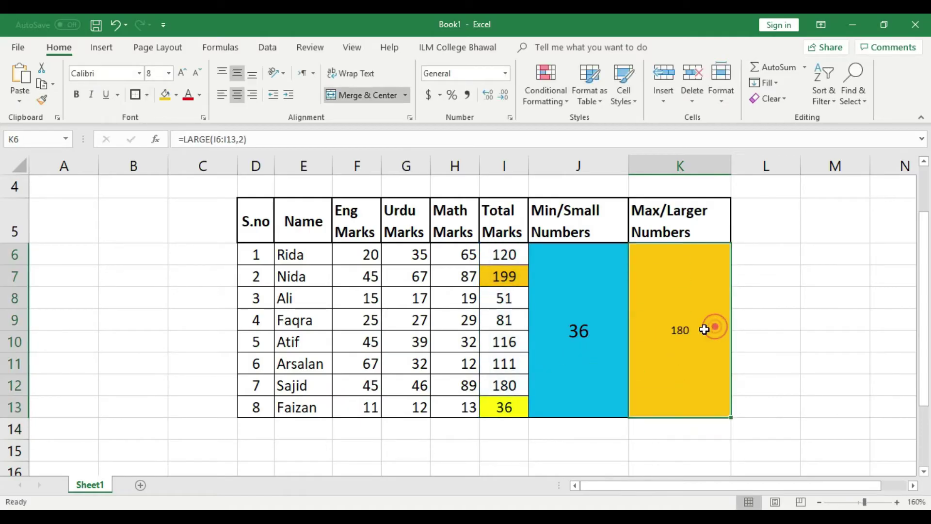
{"action": "left_click", "coordinate": [184, 72]}
{"action": "left_click", "coordinate": [185, 72]}
{"action": "left_click", "coordinate": [184, 73]}
{"action": "left_click", "coordinate": [184, 72]}
{"action": "left_click", "coordinate": [184, 73]}
{"action": "left_click", "coordinate": [184, 73]}
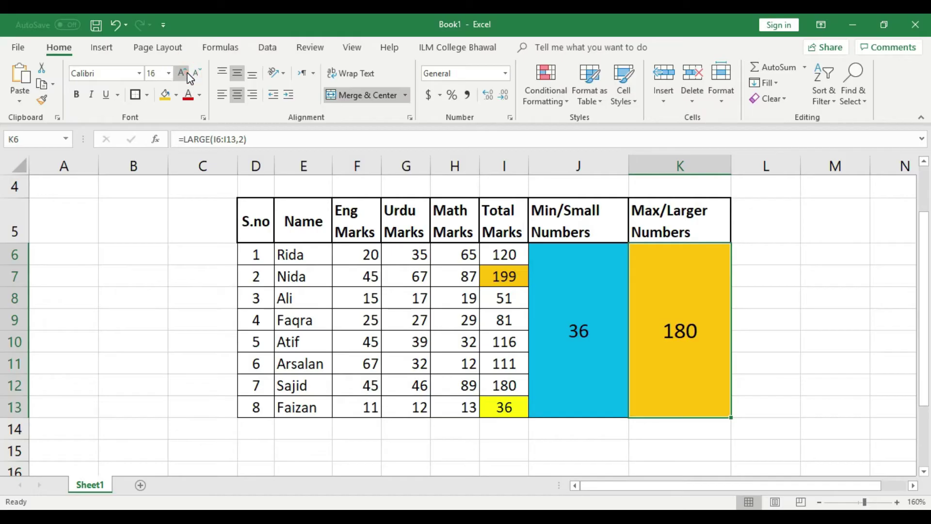
{"action": "left_click", "coordinate": [187, 74]}
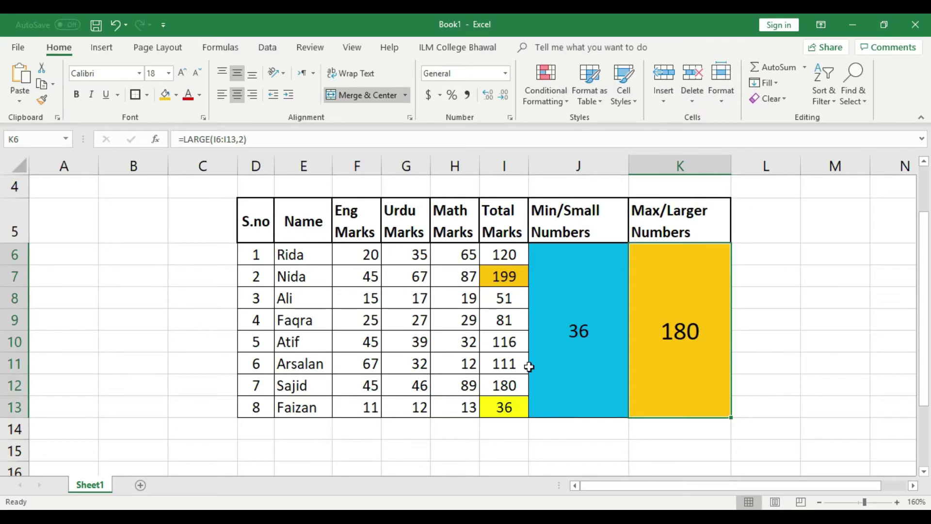
{"action": "left_click", "coordinate": [509, 386]}
{"action": "left_click_drag", "start_coordinate": [510, 386], "coordinate": [291, 383]}
{"action": "left_click", "coordinate": [681, 329]}
Step: Replace the formula in merged cell K6 with =LARGE(I6:I13,3) for the third-largest total mark
{"action": "left_click", "coordinate": [761, 358]}
{"action": "left_click", "coordinate": [685, 342]}
{"action": "key", "text": "Delete"}
{"action": "type", "text": "="}
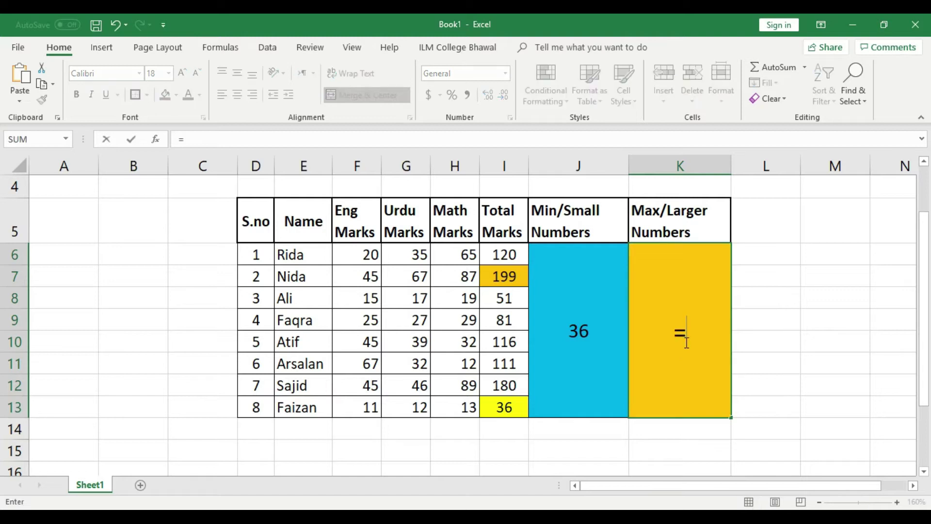
{"action": "type", "text": "s"}
{"action": "key", "text": "BackSpace"}
{"action": "type", "text": "large"}
{"action": "key", "text": "BackSpace"}
{"action": "key", "text": "BackSpace"}
{"action": "type", "text": "ge("}
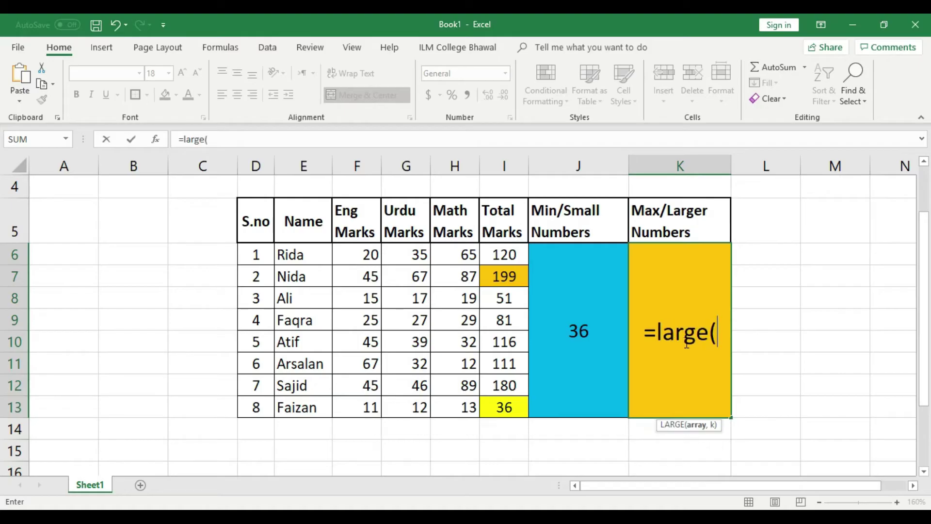
{"action": "left_click_drag", "start_coordinate": [506, 255], "coordinate": [512, 406]}
{"action": "type", "text": ","}
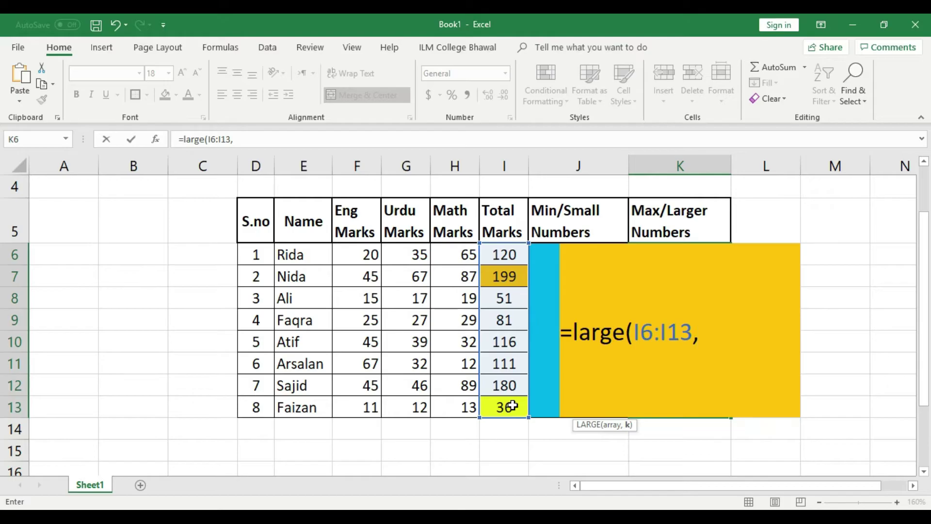
{"action": "type", "text": "3)"}
{"action": "key", "text": "Return"}
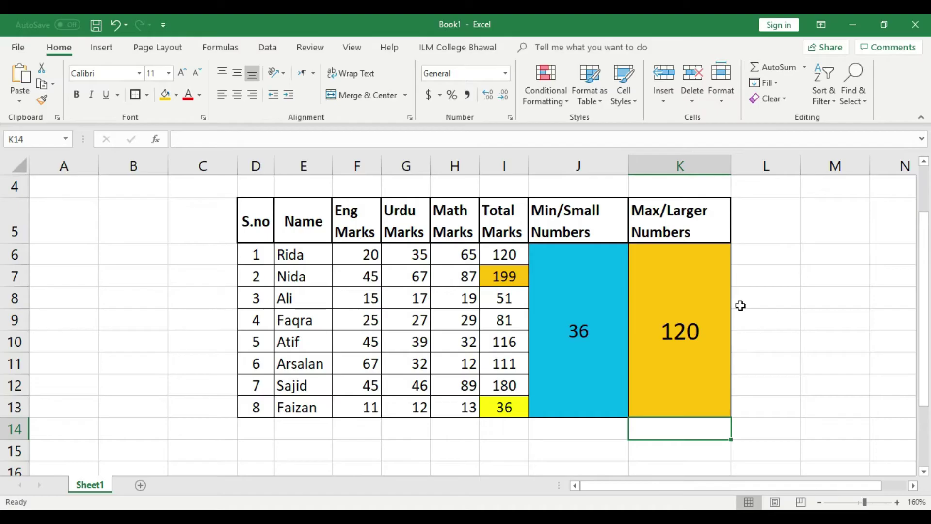
Step: Try the formula =larger(I6:I13,4) in merged cell K6 for the fourth-largest total mark, and clear it again
{"action": "left_click", "coordinate": [684, 318]}
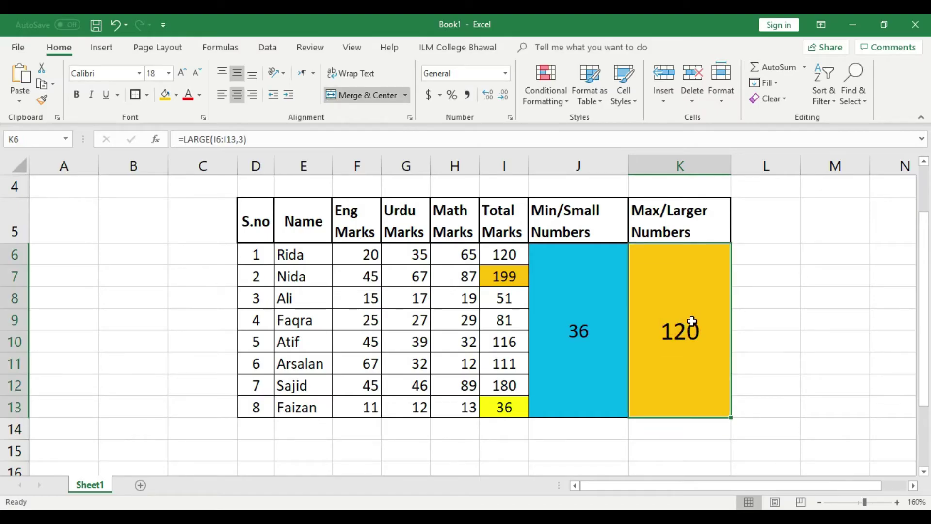
{"action": "key", "text": "Delete"}
{"action": "type", "text": "=sum"}
{"action": "key", "text": "BackSpace"}
{"action": "key", "text": "BackSpace"}
{"action": "key", "text": "BackSpace"}
{"action": "type", "text": "larg"}
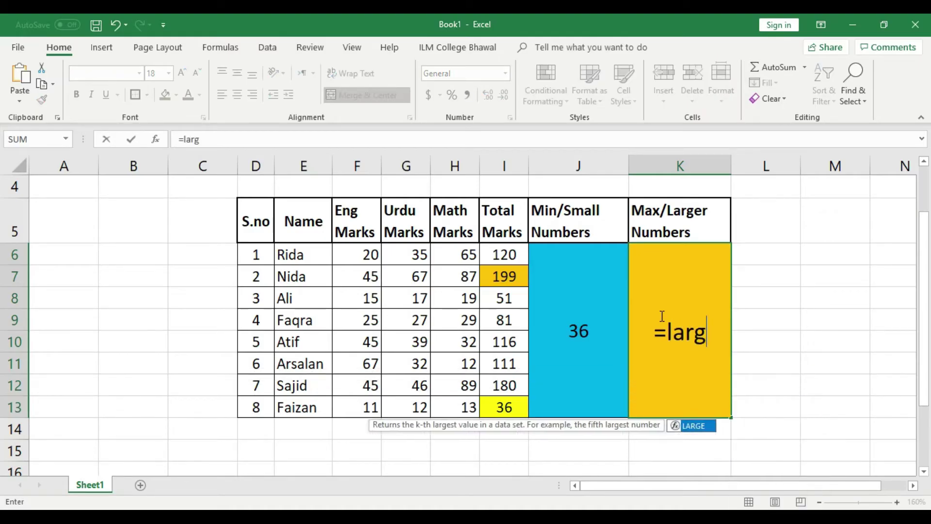
{"action": "type", "text": "er("}
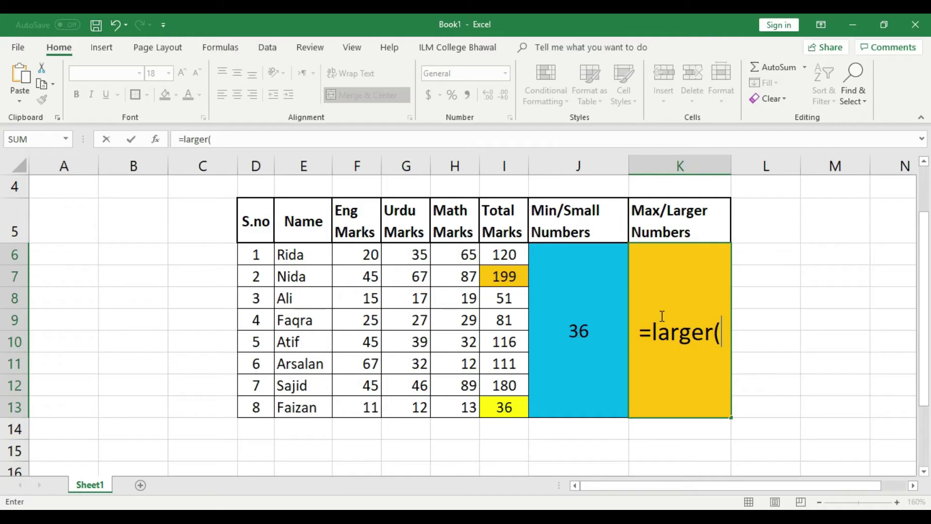
{"action": "left_click_drag", "start_coordinate": [508, 253], "coordinate": [514, 407]}
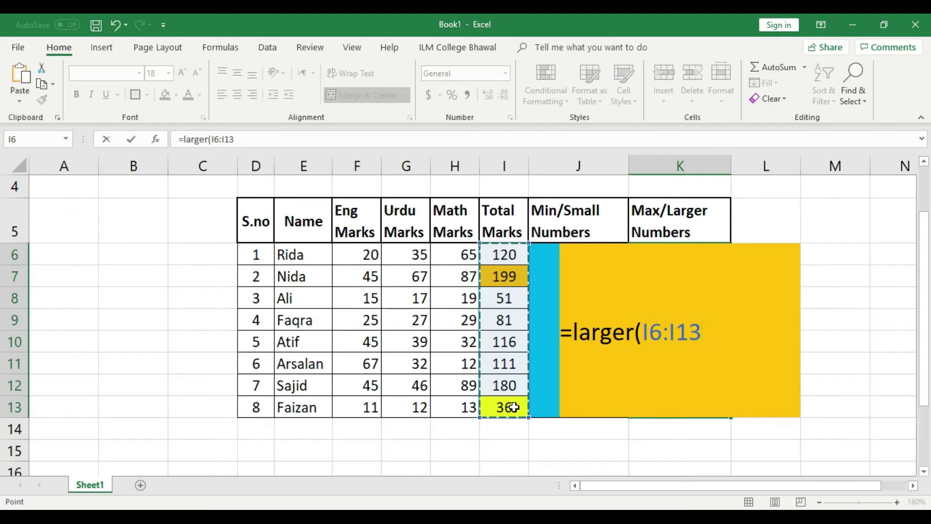
{"action": "type", "text": ",4"}
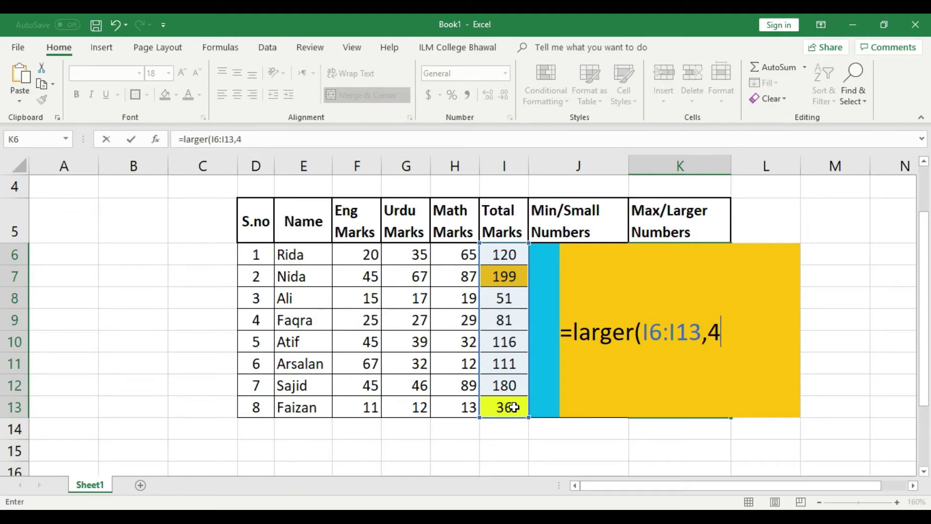
{"action": "type", "text": ")"}
{"action": "key", "text": "Return"}
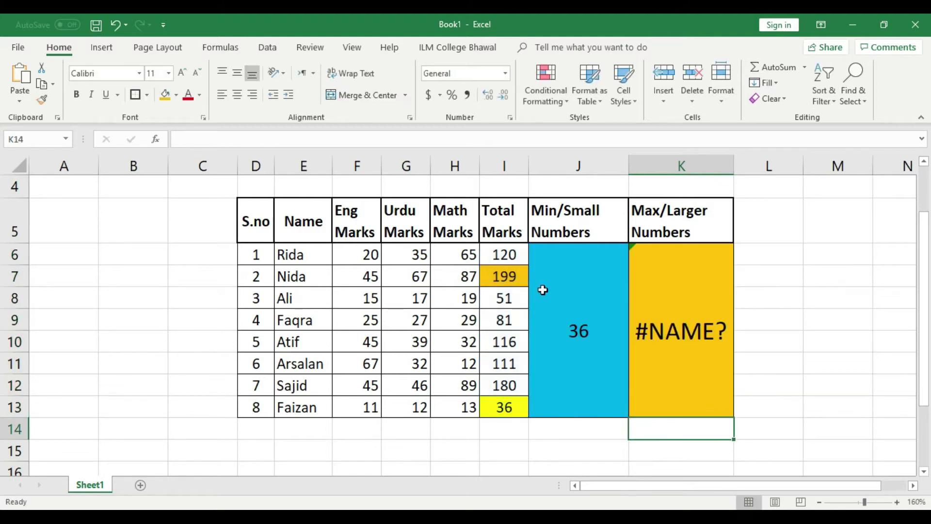
{"action": "left_click", "coordinate": [681, 329]}
{"action": "key", "text": "Delete"}
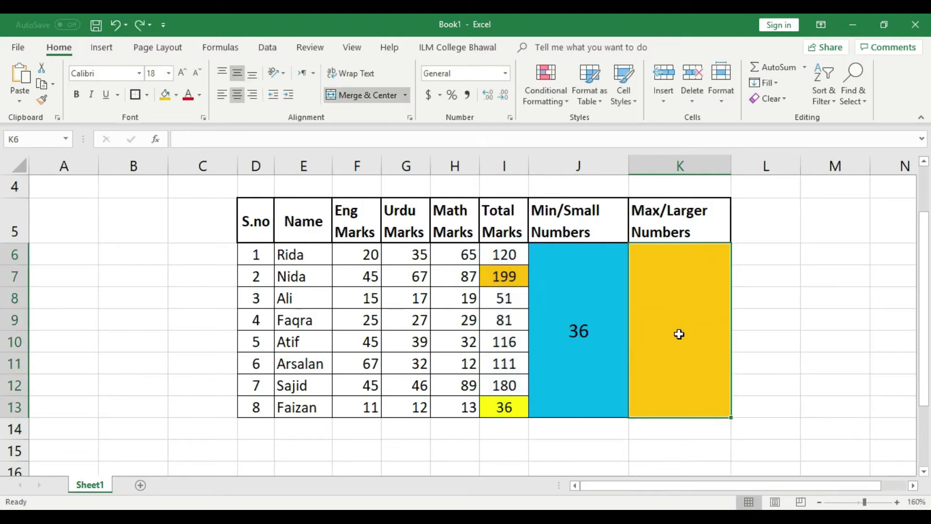
Step: Calculate the fourth-largest total mark in merged cell K6 with the formula =LARGE(I6:I13,4) and compare it with the total marks
{"action": "type", "text": "=l"}
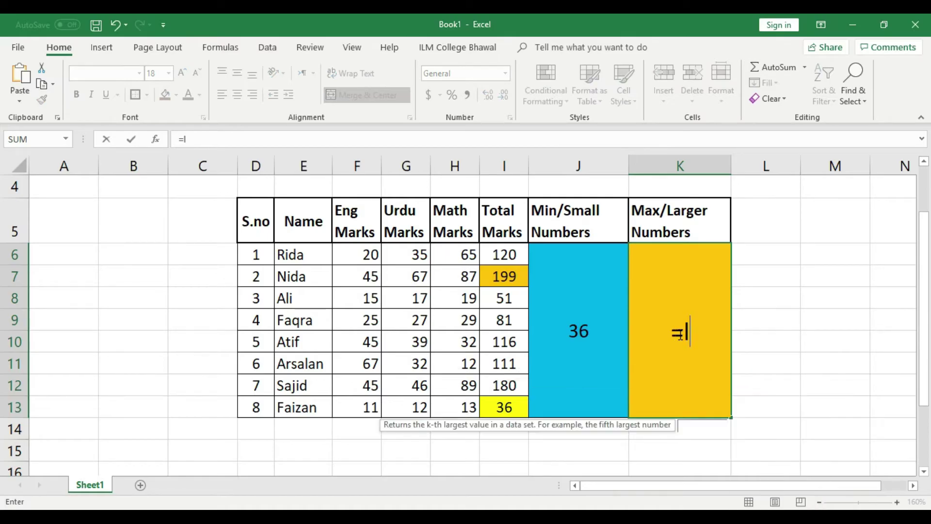
{"action": "type", "text": "arge"}
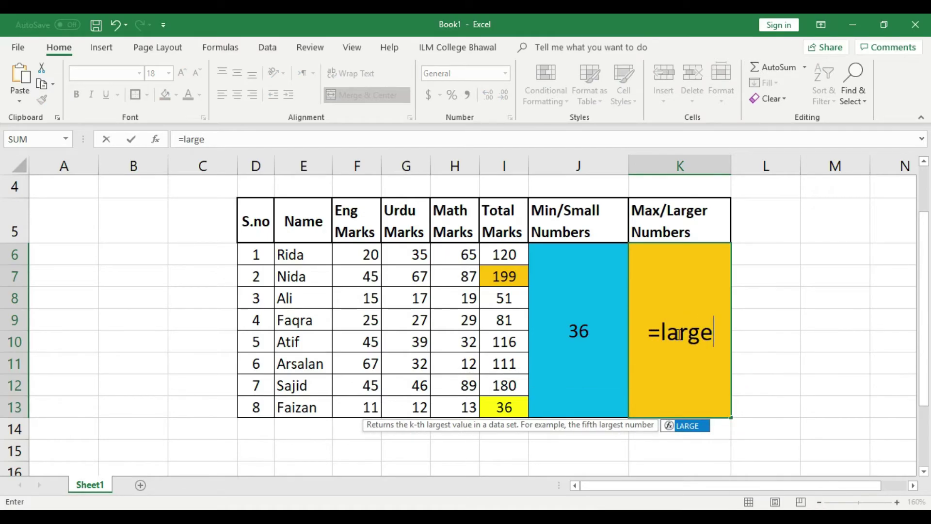
{"action": "type", "text": "("}
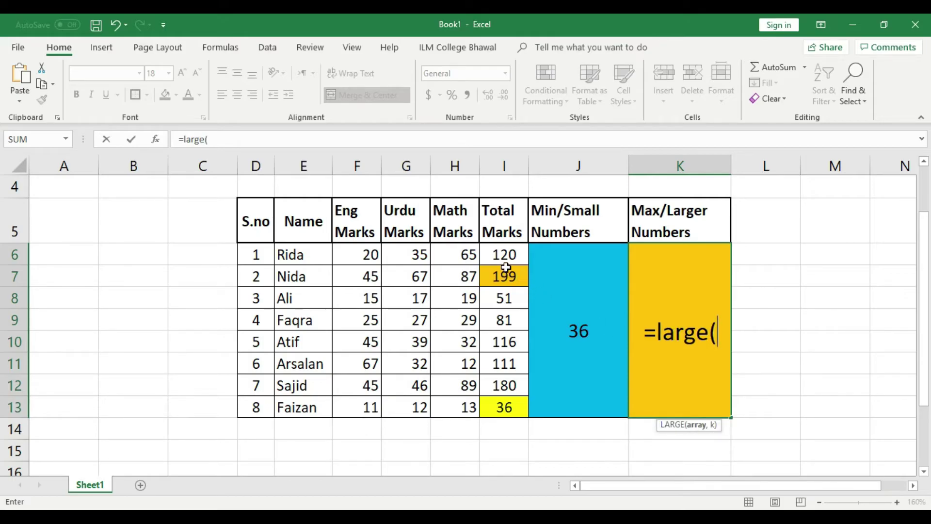
{"action": "left_click_drag", "start_coordinate": [499, 252], "coordinate": [505, 402]}
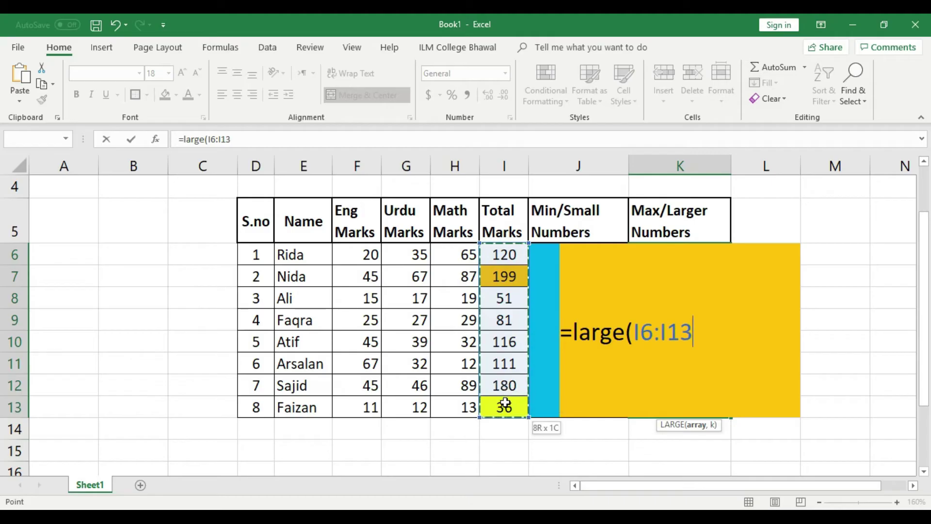
{"action": "type", "text": ",4"}
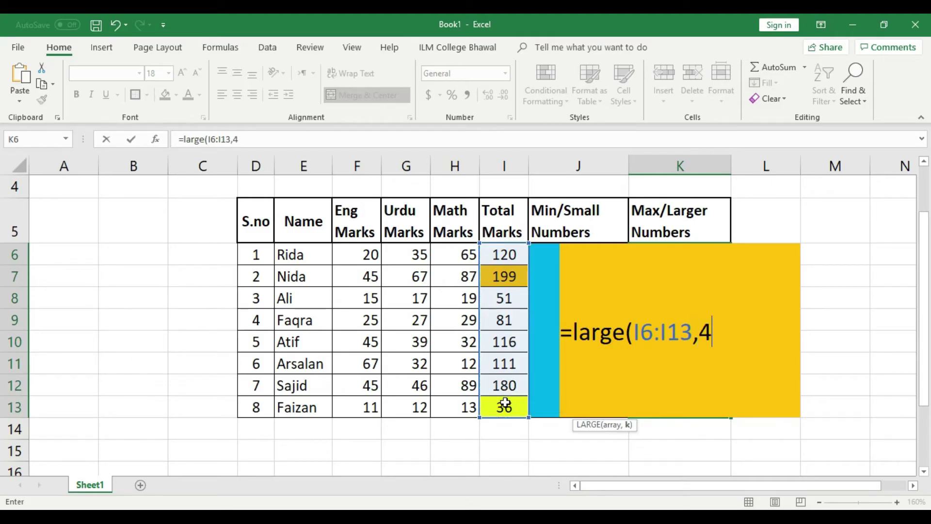
{"action": "type", "text": ")"}
{"action": "key", "text": "Return"}
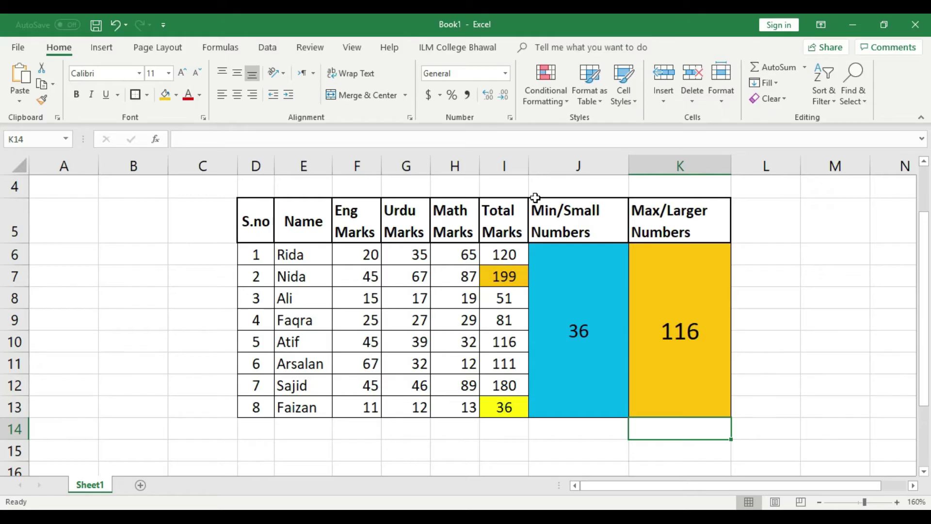
{"action": "left_click", "coordinate": [702, 368]}
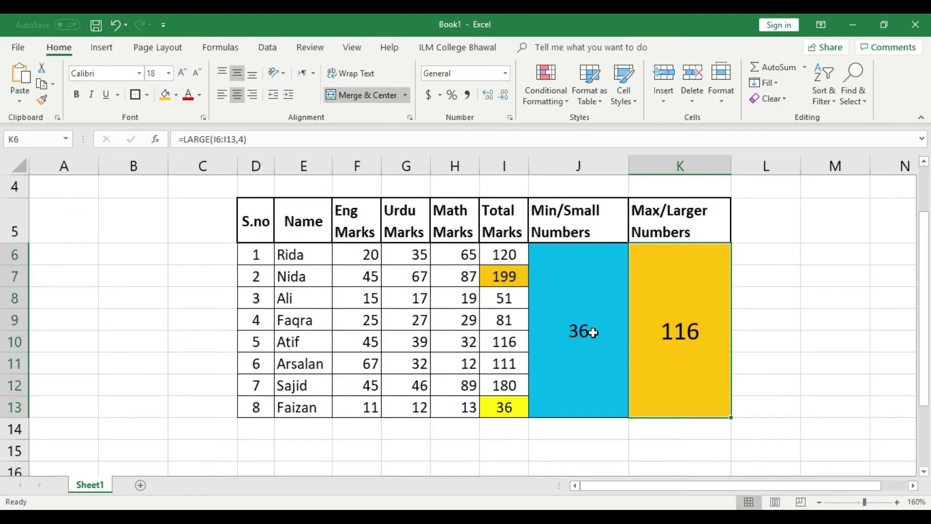
{"action": "left_click", "coordinate": [517, 277]}
{"action": "left_click", "coordinate": [510, 387]}
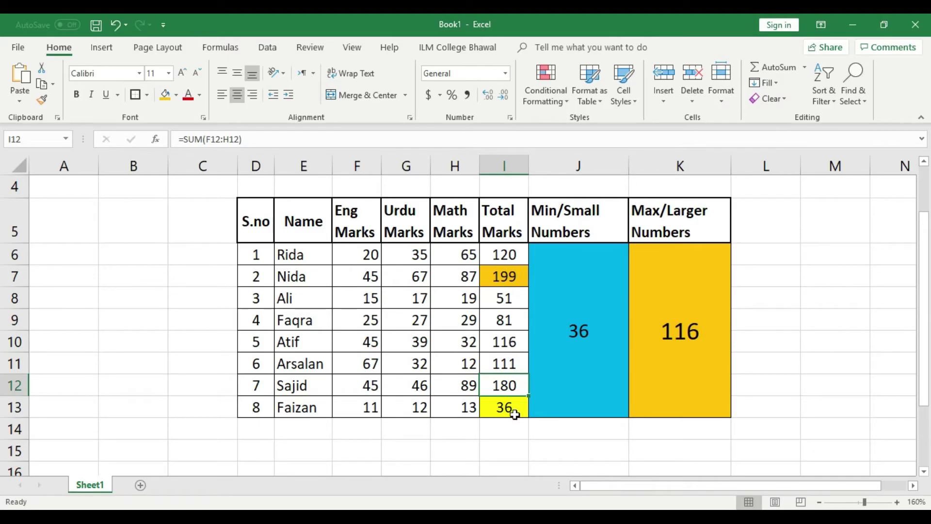
Step: Replace the formula in merged cell K6 with =LARGE(I6:I13,5) to get the fifth-largest total mark
{"action": "left_click", "coordinate": [510, 253]}
{"action": "left_click", "coordinate": [509, 347]}
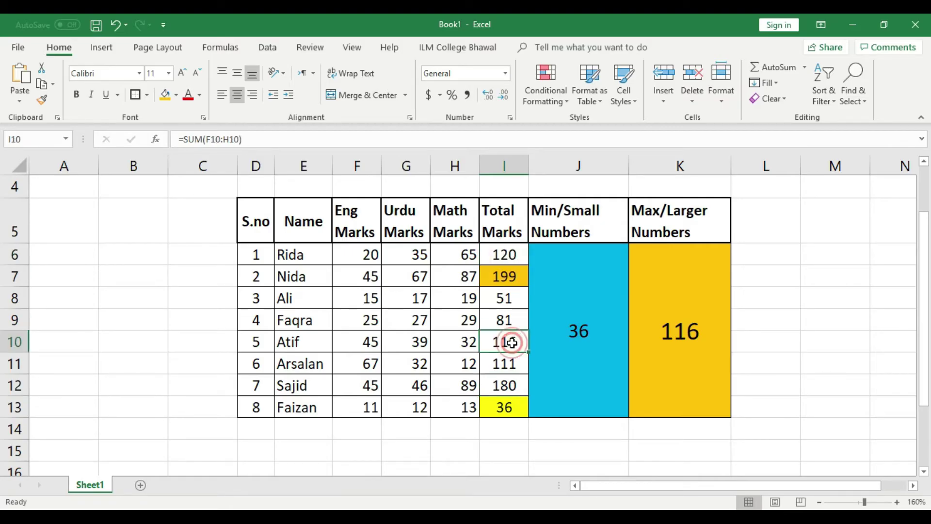
{"action": "left_click", "coordinate": [696, 341]}
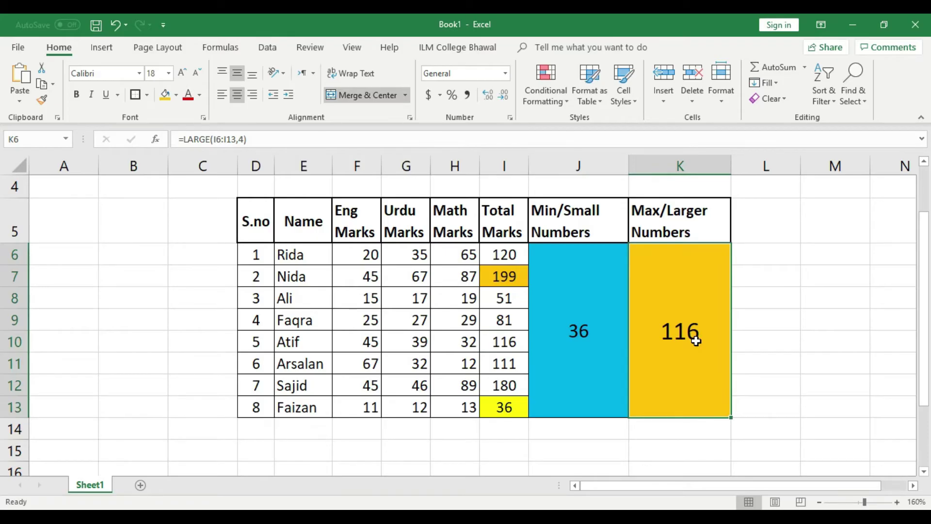
{"action": "key", "text": "Delete"}
{"action": "left_click", "coordinate": [767, 316]}
{"action": "left_click", "coordinate": [651, 339]}
{"action": "type", "text": "="}
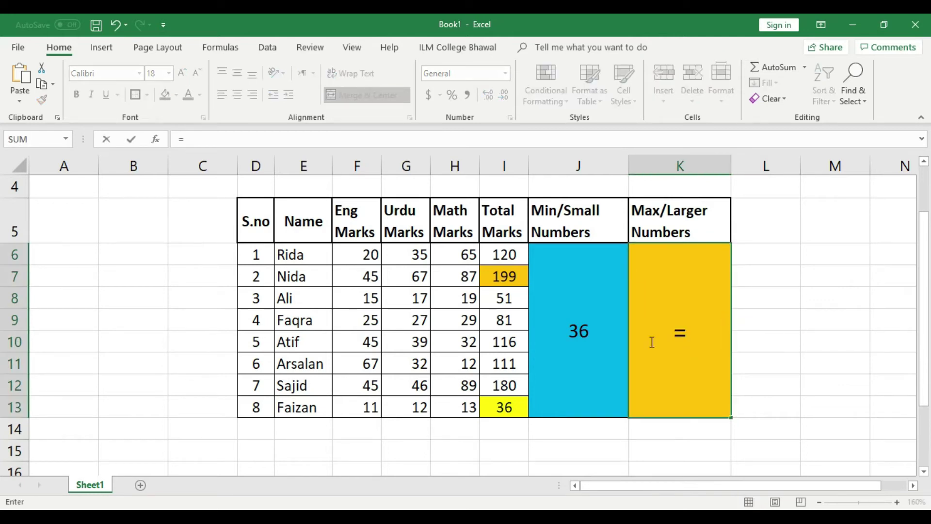
{"action": "type", "text": "large("}
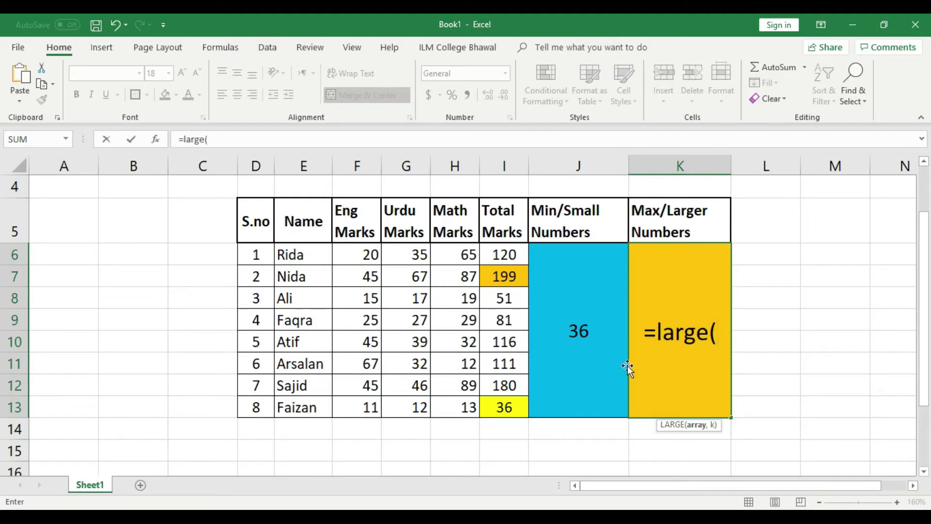
{"action": "left_click_drag", "start_coordinate": [505, 253], "coordinate": [510, 401]}
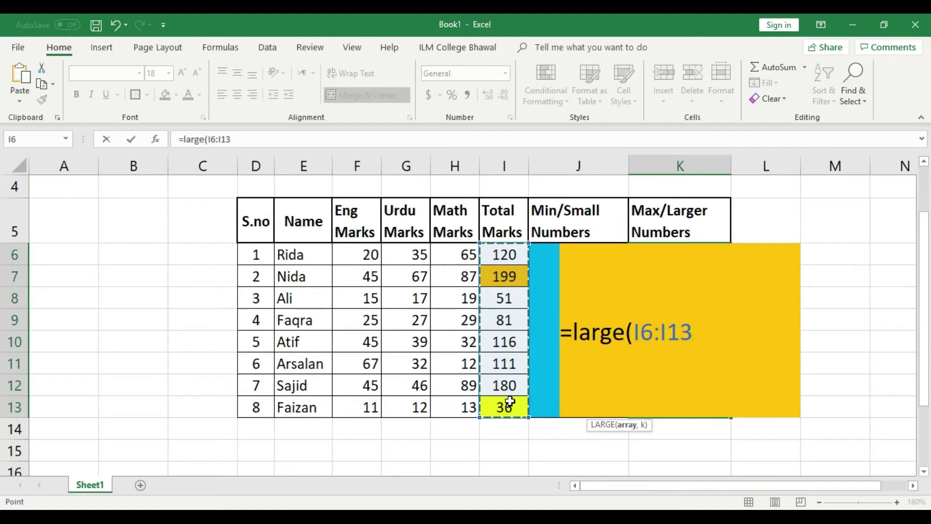
{"action": "type", "text": ",5)"}
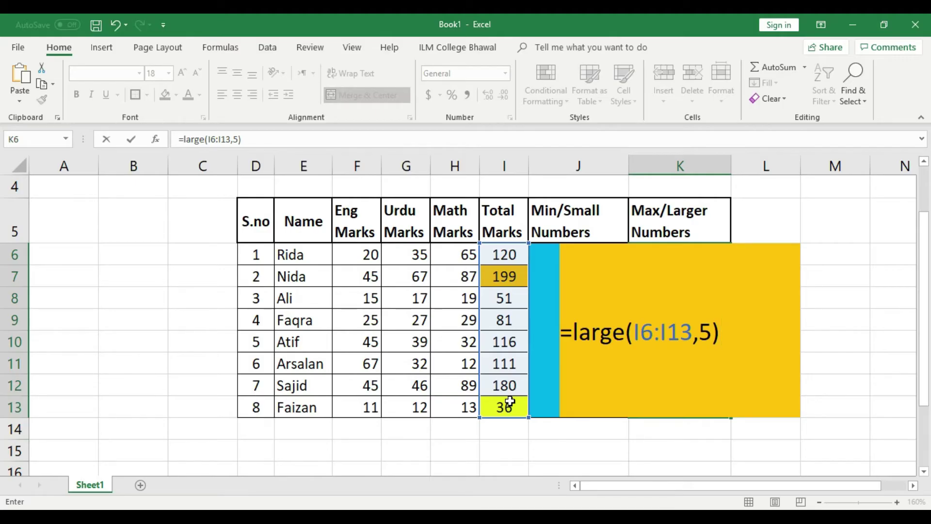
{"action": "key", "text": "Return"}
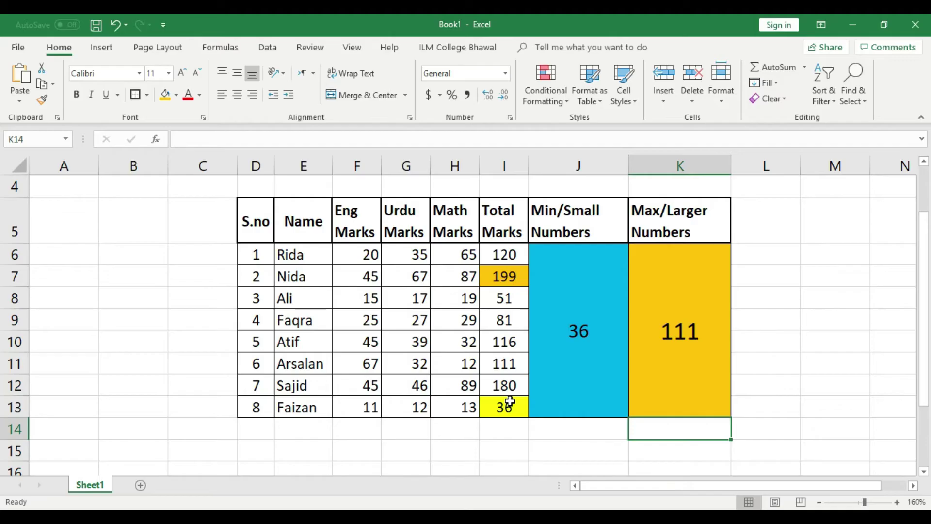
Step: Remove the fill colour from the total marks in cells I6:I8
{"action": "left_click", "coordinate": [600, 338]}
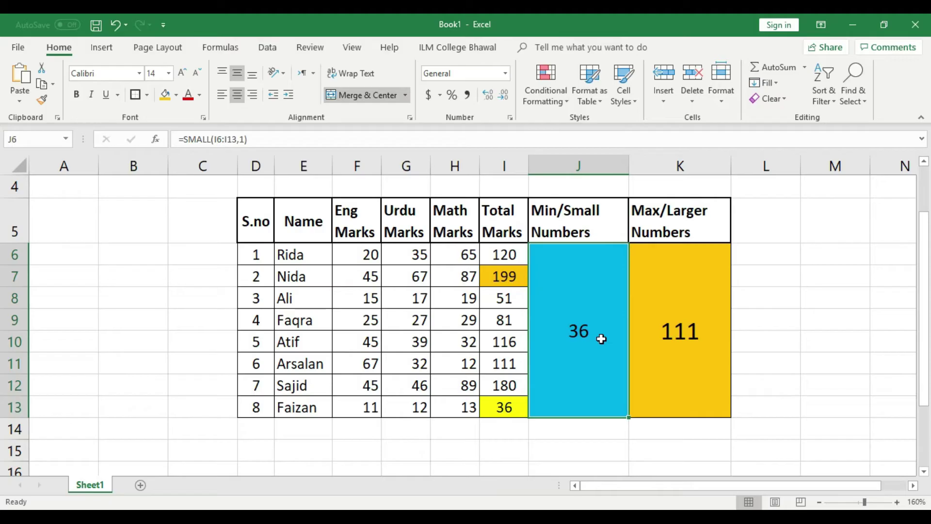
{"action": "left_click", "coordinate": [504, 411]}
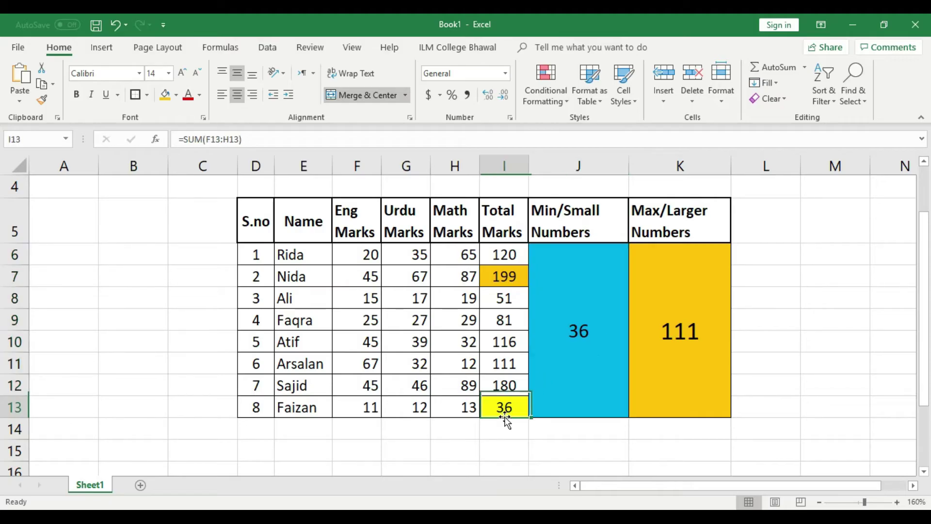
{"action": "left_click_drag", "start_coordinate": [506, 254], "coordinate": [505, 300]}
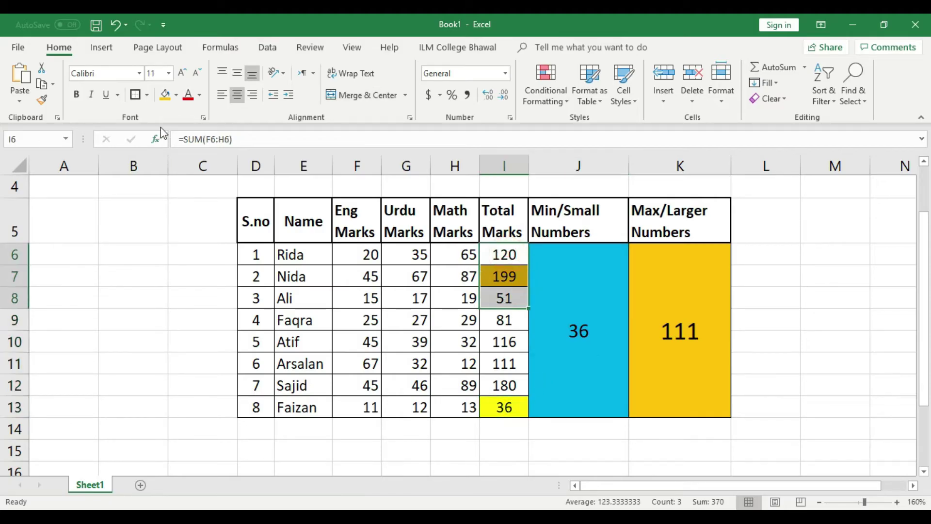
{"action": "left_click", "coordinate": [176, 95]}
{"action": "left_click", "coordinate": [212, 217]}
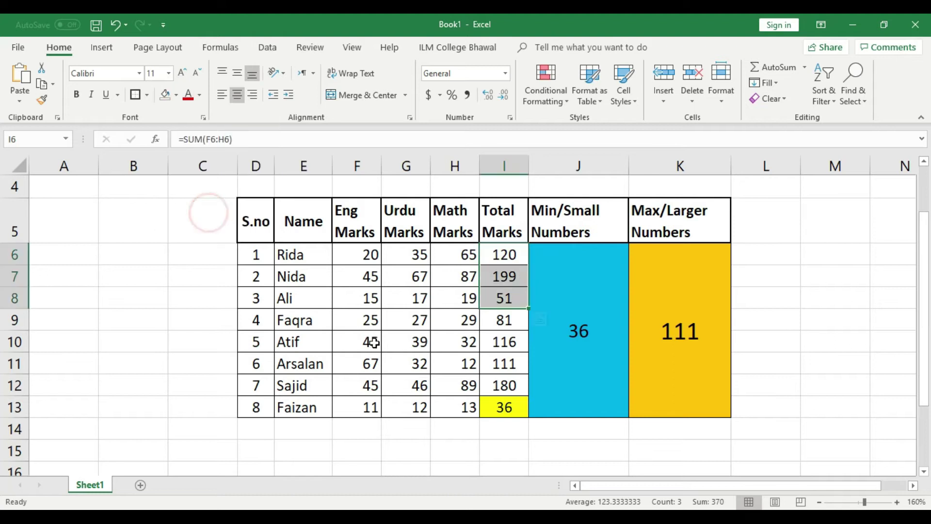
{"action": "left_click", "coordinate": [506, 409]}
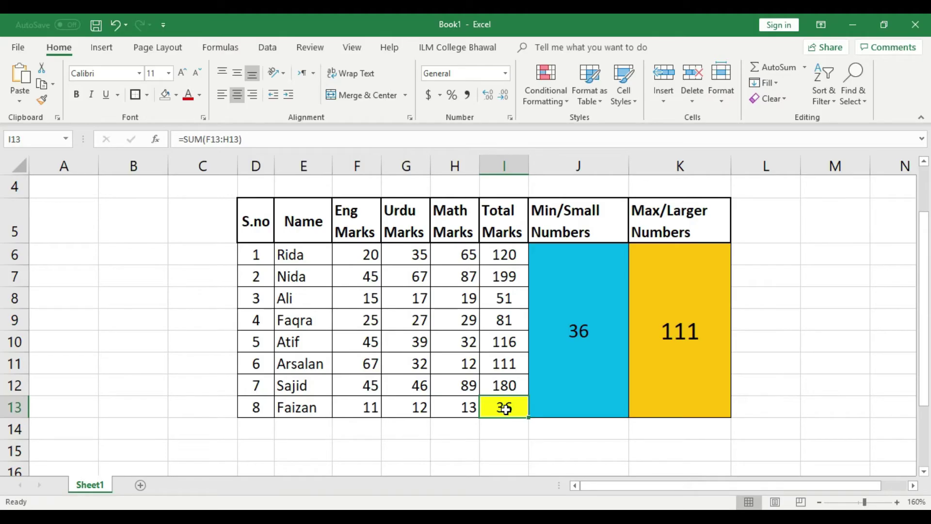
Step: Clear the existing SMALL formula from merged cell J6
{"action": "left_click", "coordinate": [582, 328]}
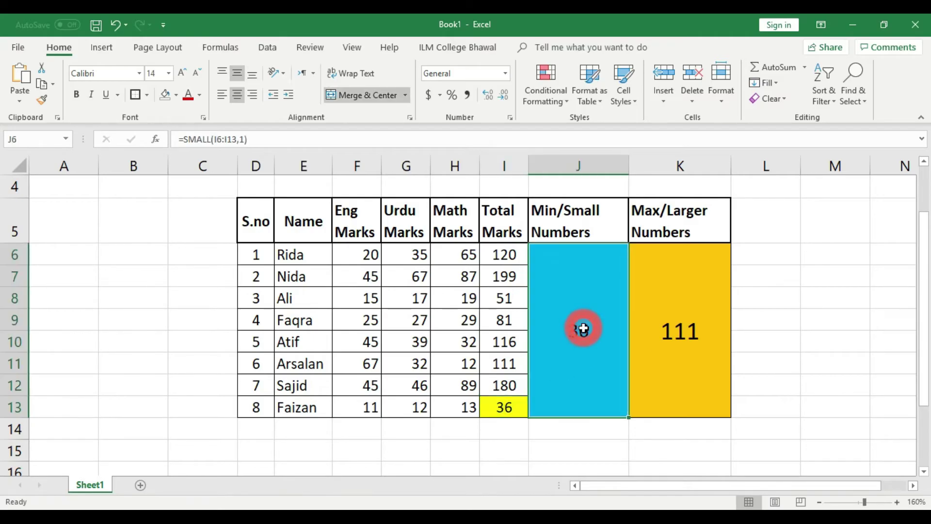
{"action": "type", "text": "="}
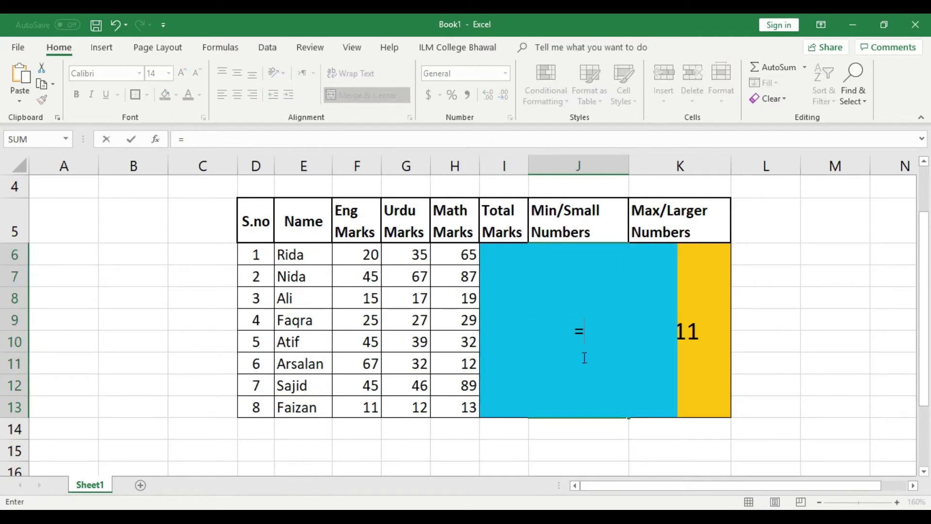
{"action": "type", "text": "small"}
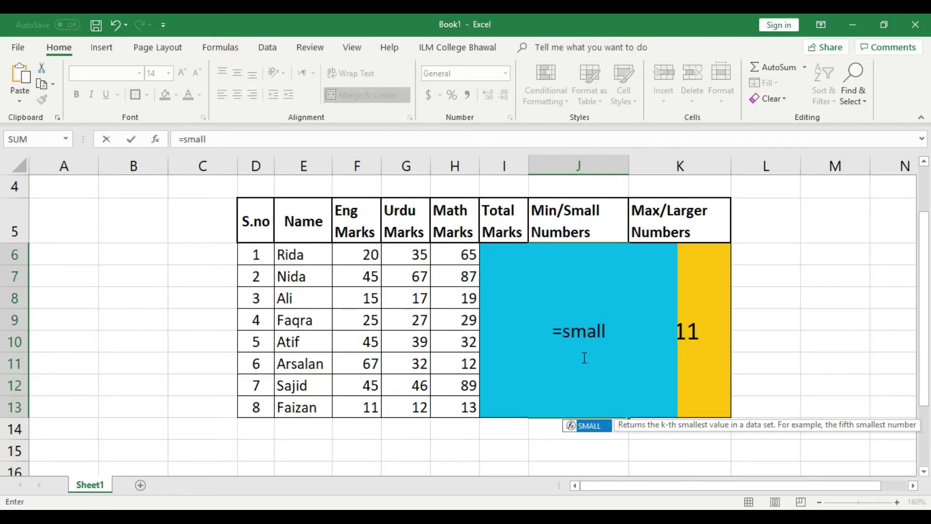
{"action": "type", "text": "("}
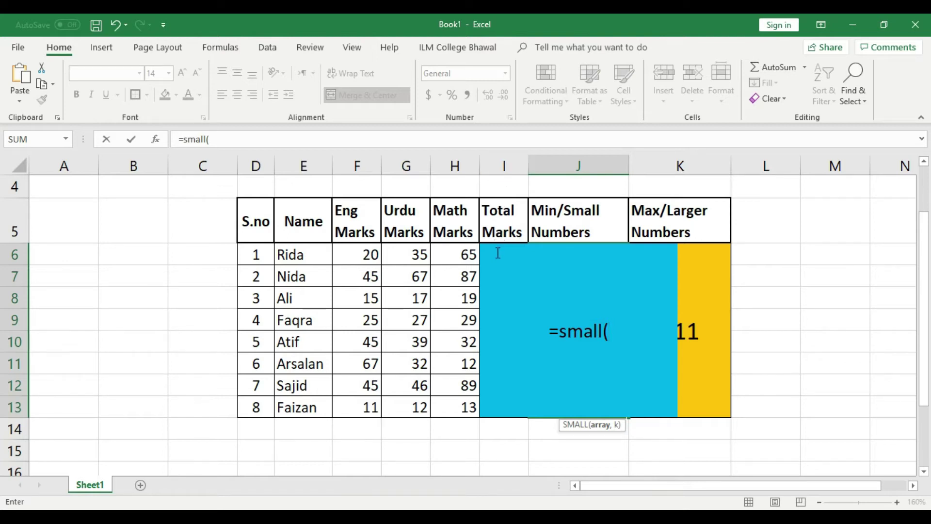
{"action": "key", "text": "BackSpace"}
{"action": "key", "text": "BackSpace"}
{"action": "key", "text": "BackSpace"}
{"action": "key", "text": "BackSpace"}
{"action": "key", "text": "BackSpace"}
{"action": "key", "text": "BackSpace"}
{"action": "key", "text": "BackSpace"}
{"action": "left_click", "coordinate": [787, 246]}
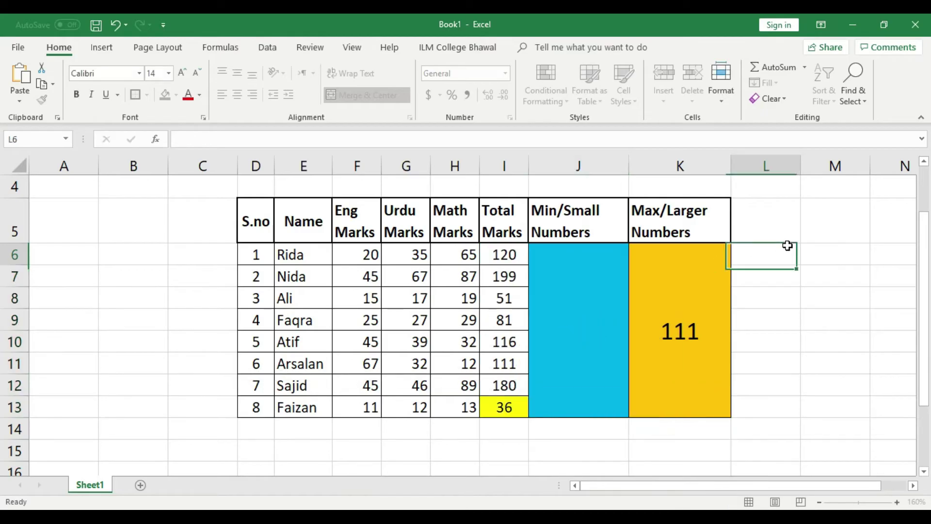
Step: Reduce the font size of merged cell J6 to 8 and check it with a trial entry
{"action": "left_click", "coordinate": [559, 341]}
{"action": "left_click", "coordinate": [196, 73]}
{"action": "left_click", "coordinate": [197, 74]}
{"action": "left_click", "coordinate": [197, 74]}
{"action": "left_click", "coordinate": [197, 73]}
{"action": "left_click", "coordinate": [197, 74]}
{"action": "left_click", "coordinate": [703, 365]}
{"action": "left_click", "coordinate": [591, 363]}
{"action": "type", "text": "="}
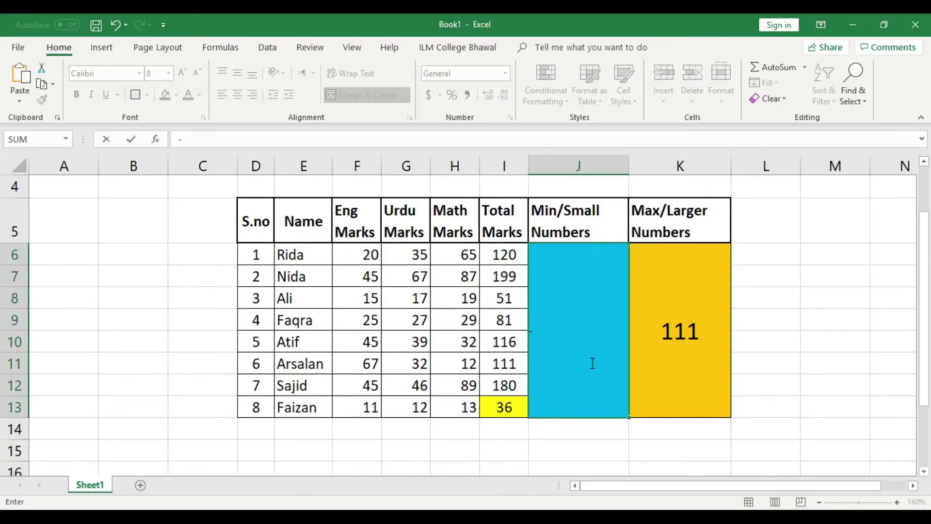
{"action": "left_click", "coordinate": [764, 320]}
{"action": "key", "text": "Escape"}
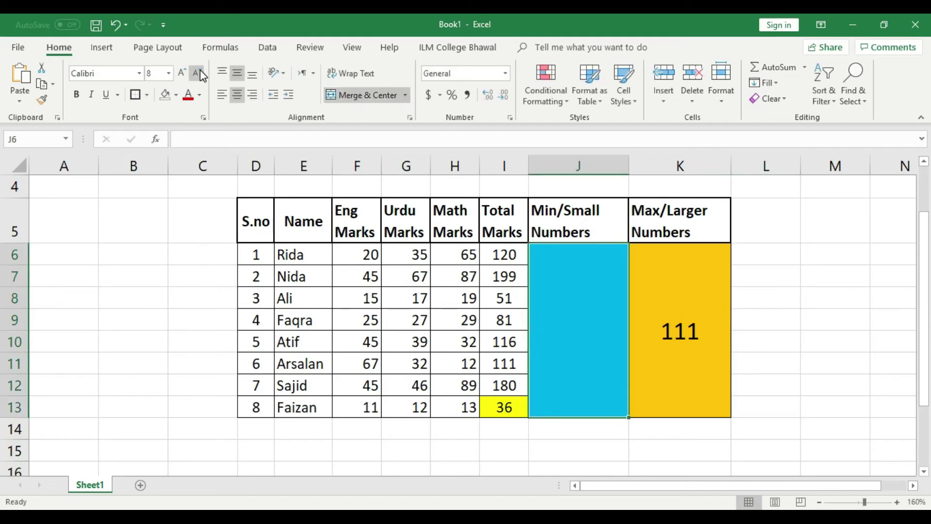
Step: Increase the font size of merged cell J6 to 16 and check it with a trial entry
{"action": "left_click", "coordinate": [183, 73]}
{"action": "left_click", "coordinate": [183, 73]}
{"action": "left_click", "coordinate": [183, 74]}
{"action": "left_click", "coordinate": [591, 332]}
{"action": "type", "text": "="}
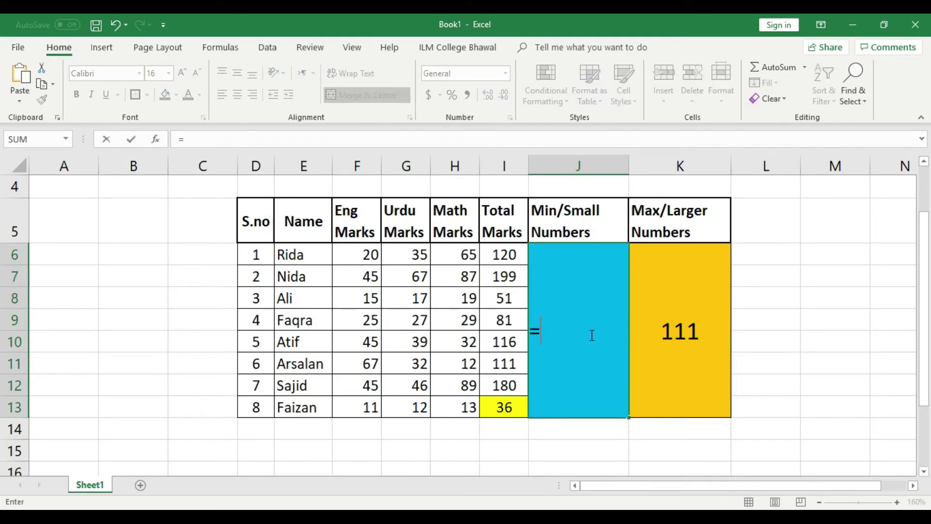
{"action": "key", "text": "Escape"}
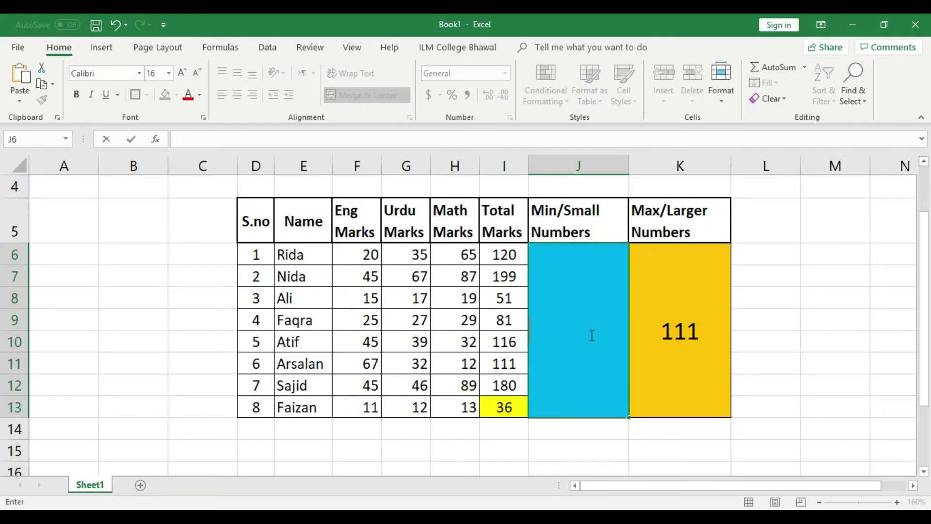
{"action": "left_click", "coordinate": [723, 349]}
Step: Set the font size of merged cell J6 to 10
{"action": "left_click", "coordinate": [563, 353]}
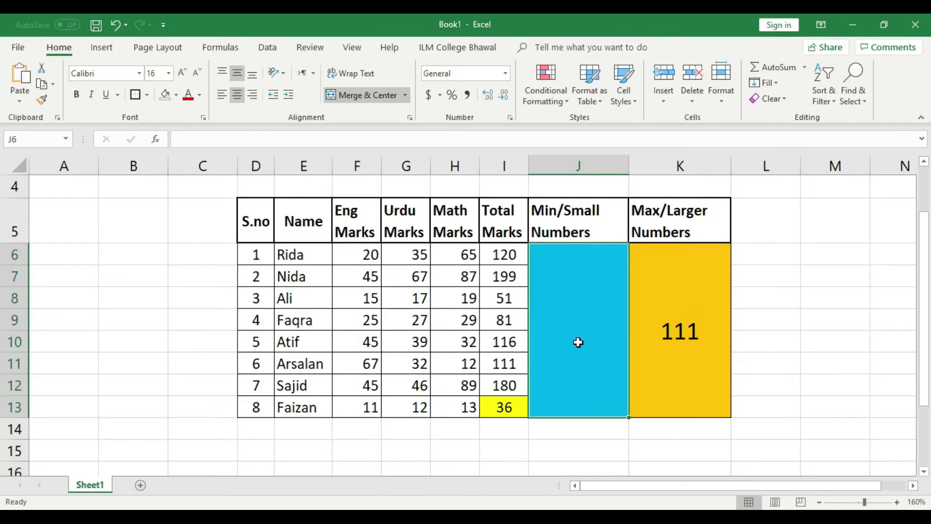
{"action": "left_click", "coordinate": [198, 73]}
{"action": "left_click", "coordinate": [198, 72]}
{"action": "left_click", "coordinate": [198, 73]}
{"action": "left_click", "coordinate": [197, 72]}
{"action": "left_click", "coordinate": [727, 333]}
Step: Enter a SMALL formula in merged cell J6 with the total marks I6:I13 as its array
{"action": "left_click", "coordinate": [575, 332]}
{"action": "type", "text": "="}
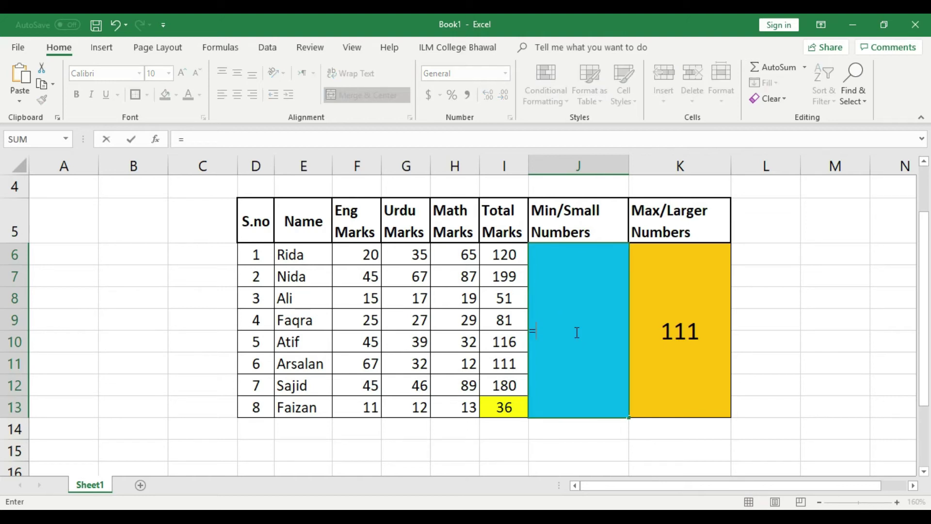
{"action": "type", "text": "su"}
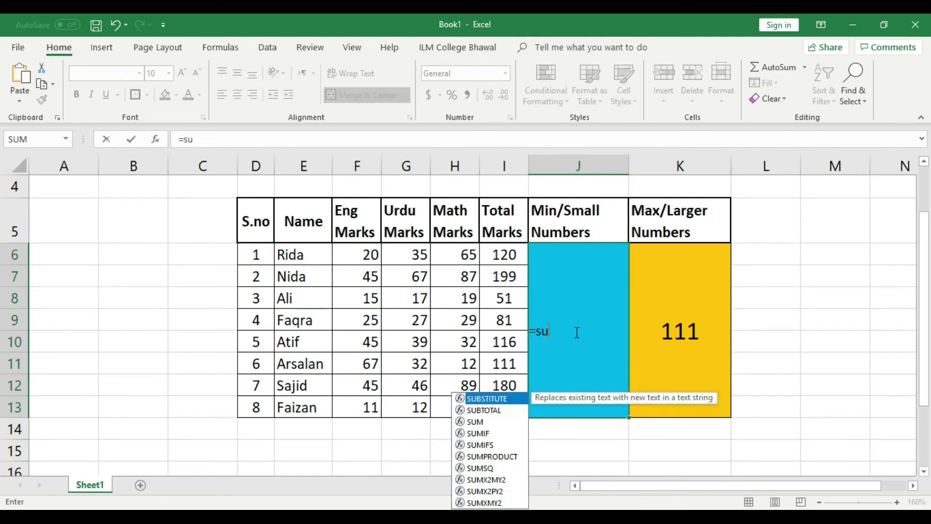
{"action": "key", "text": "BackSpace"}
{"action": "key", "text": "BackSpace"}
{"action": "type", "text": "small"}
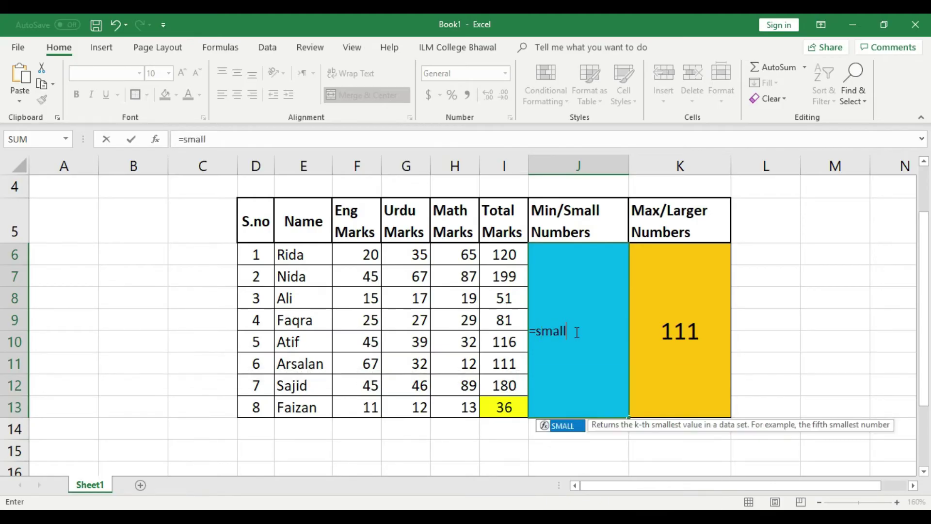
{"action": "type", "text": "("}
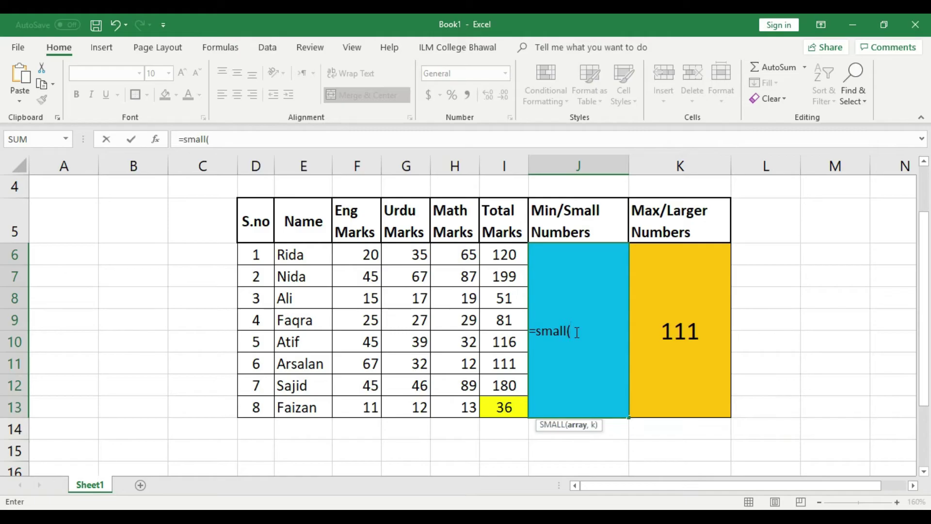
{"action": "left_click_drag", "start_coordinate": [501, 249], "coordinate": [506, 406]}
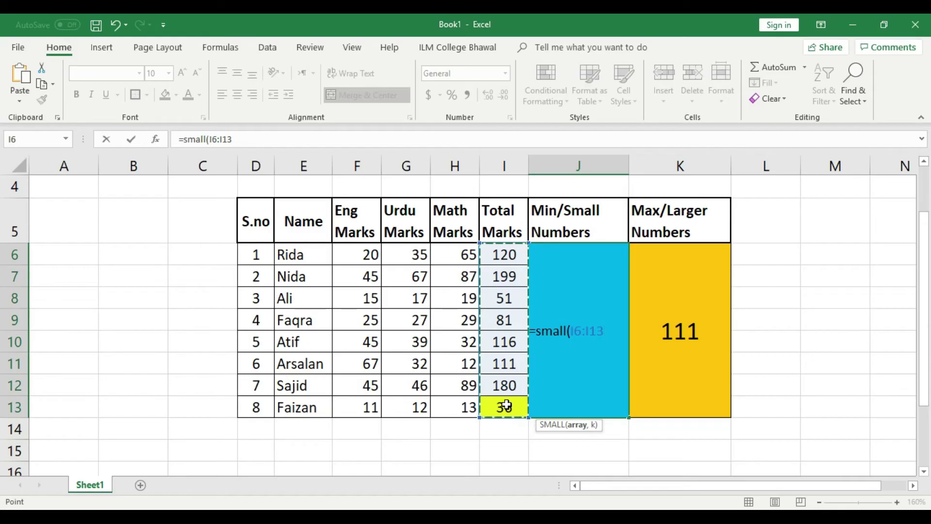
Step: Complete the SMALL formula in J6 as =small(I6:I13,2) to return the second-smallest total
{"action": "type", "text": ","}
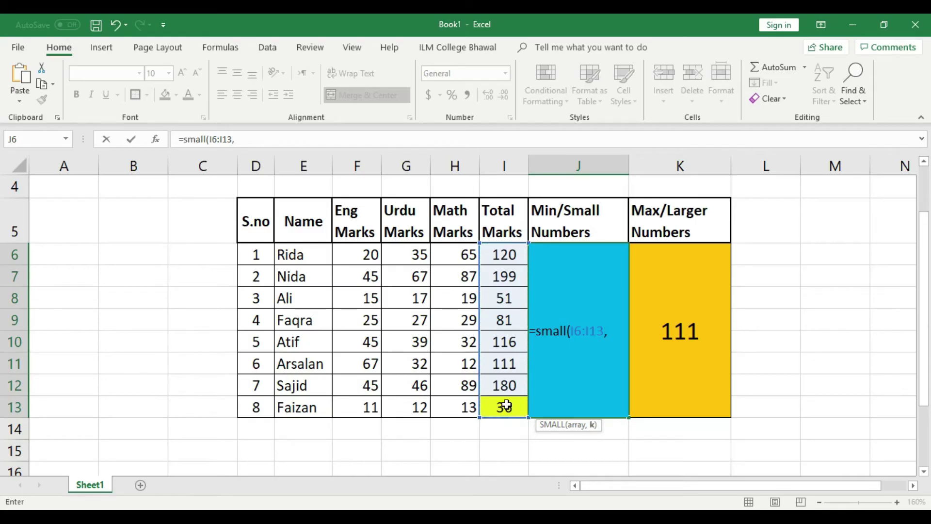
{"action": "type", "text": "1"}
{"action": "key", "text": "BackSpace"}
{"action": "type", "text": "2)"}
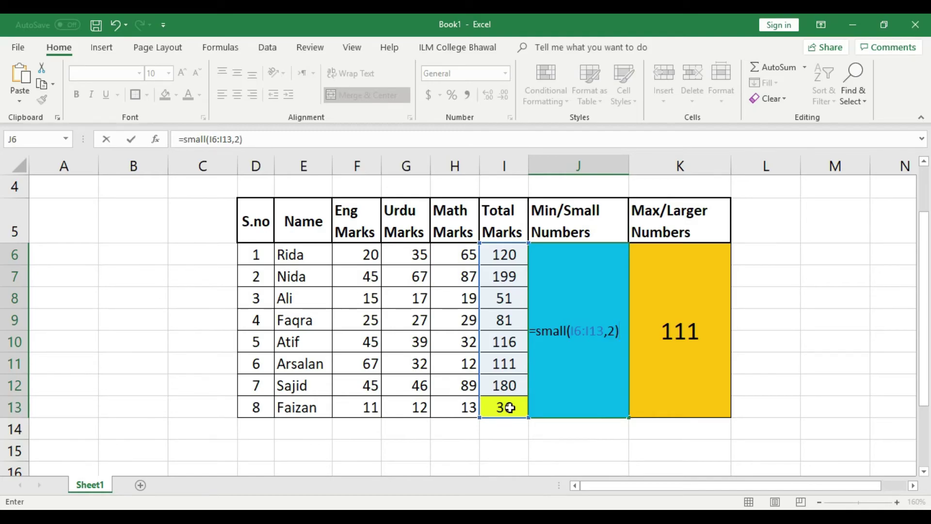
{"action": "key", "text": "Return"}
Step: Enlarge the result in merged cell J6 to font size 18 and check it against totals I8 and I13
{"action": "left_click", "coordinate": [577, 327]}
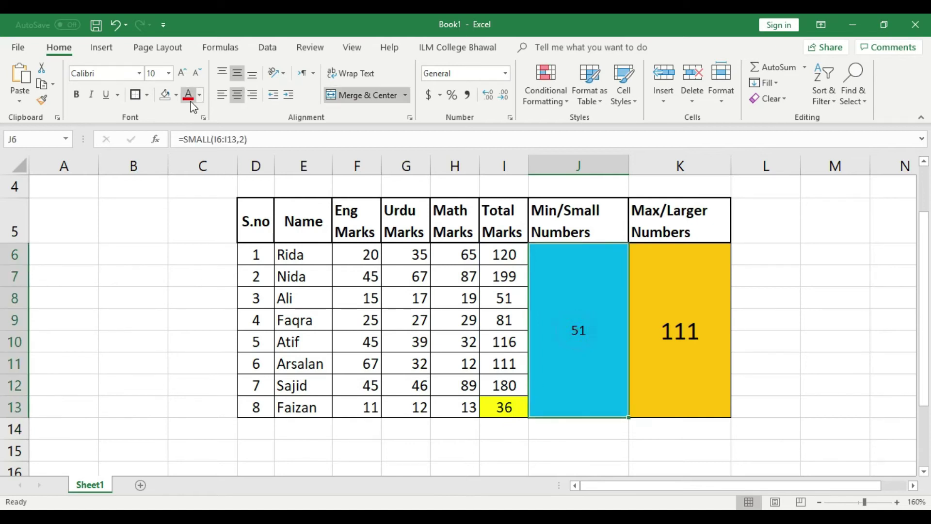
{"action": "left_click", "coordinate": [188, 73]}
{"action": "left_click", "coordinate": [188, 74]}
{"action": "left_click", "coordinate": [188, 74]}
{"action": "left_click", "coordinate": [188, 74]}
{"action": "left_click", "coordinate": [188, 73]}
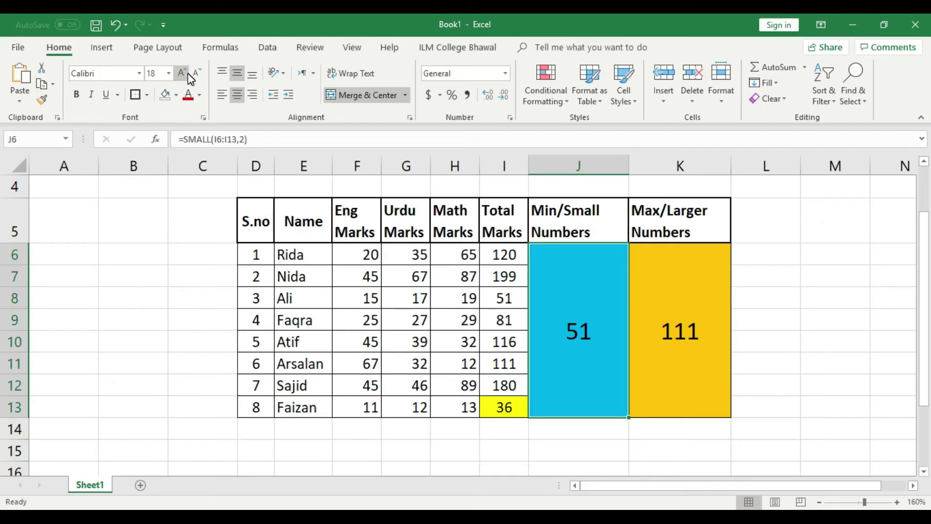
{"action": "left_click", "coordinate": [510, 301]}
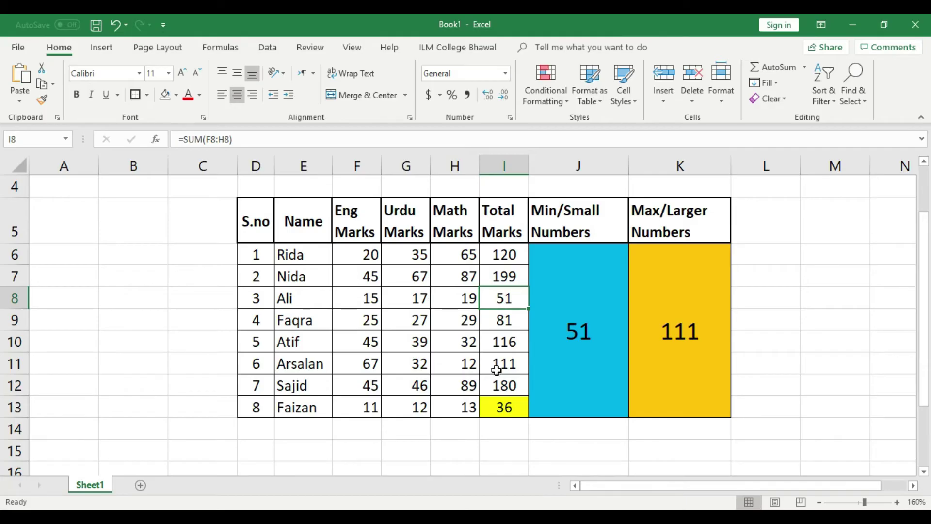
{"action": "left_click", "coordinate": [509, 410]}
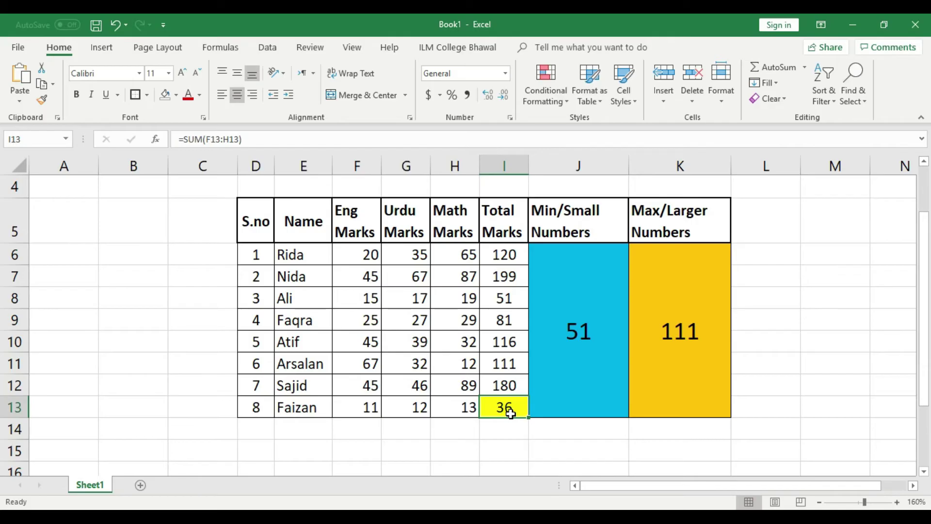
Step: Replace the contents of J6 with =small(I6:I13,3) to return the third-smallest total
{"action": "left_click", "coordinate": [594, 334]}
{"action": "key", "text": "Delete"}
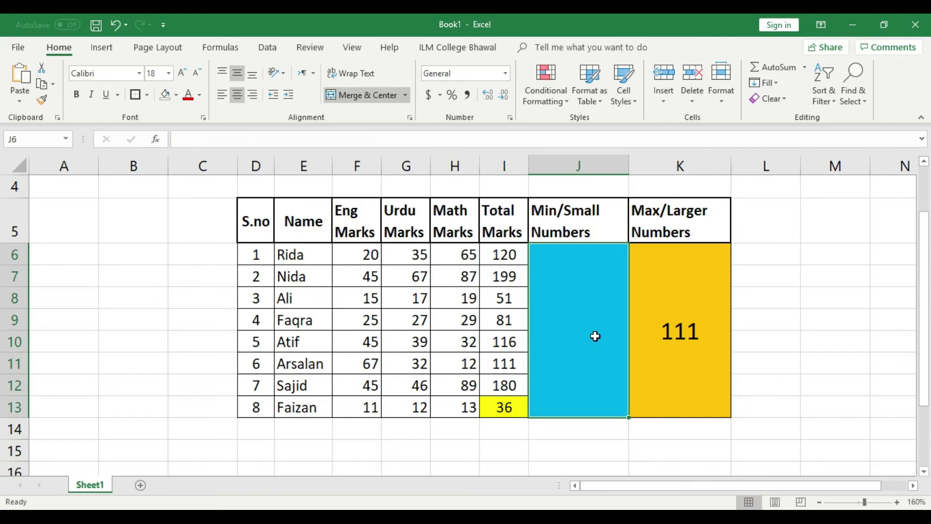
{"action": "type", "text": "="}
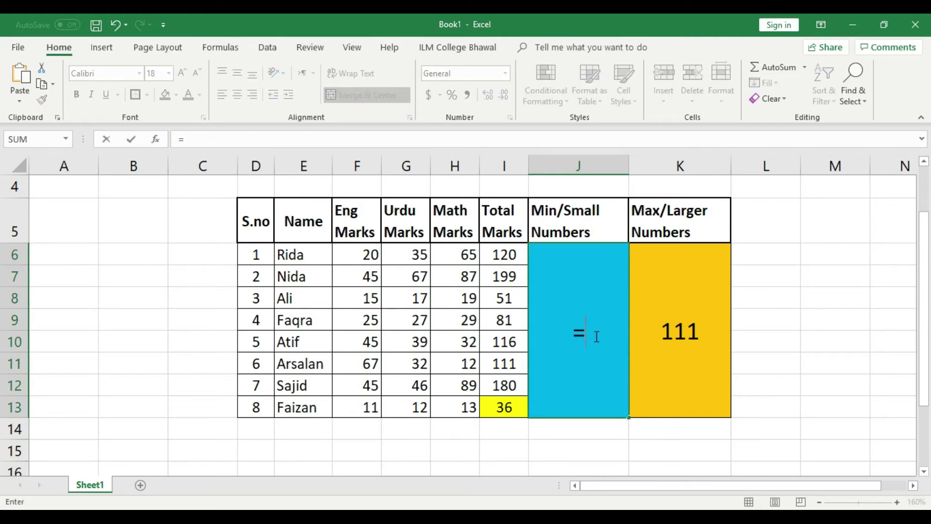
{"action": "type", "text": "small"}
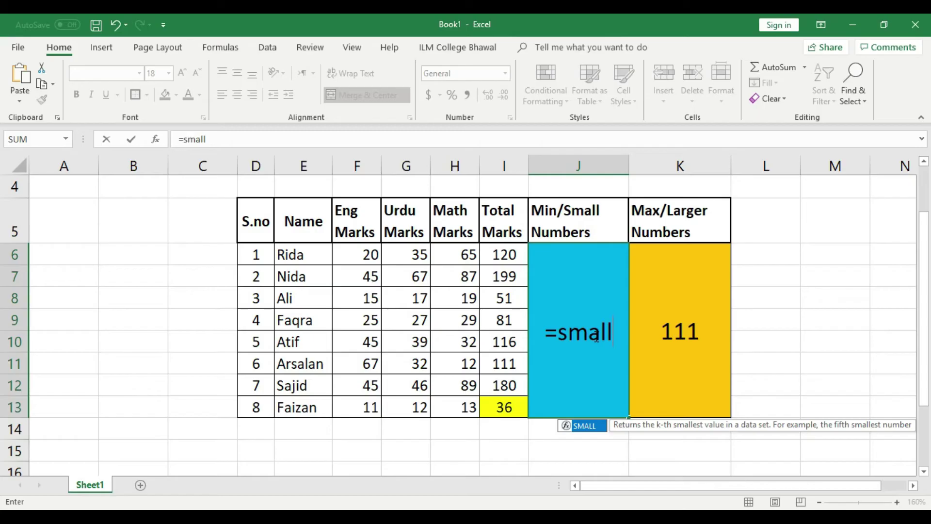
{"action": "type", "text": "("}
{"action": "left_click_drag", "start_coordinate": [503, 257], "coordinate": [507, 412]}
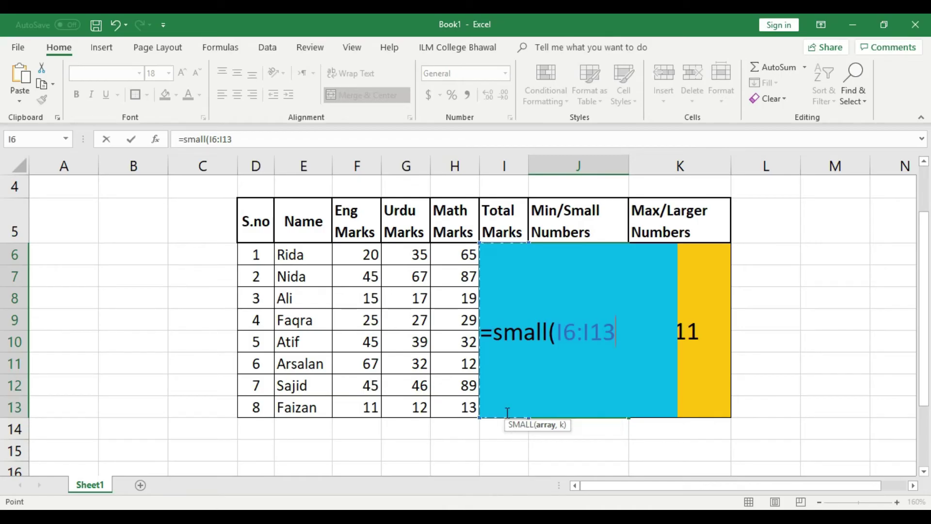
{"action": "type", "text": ",3)"}
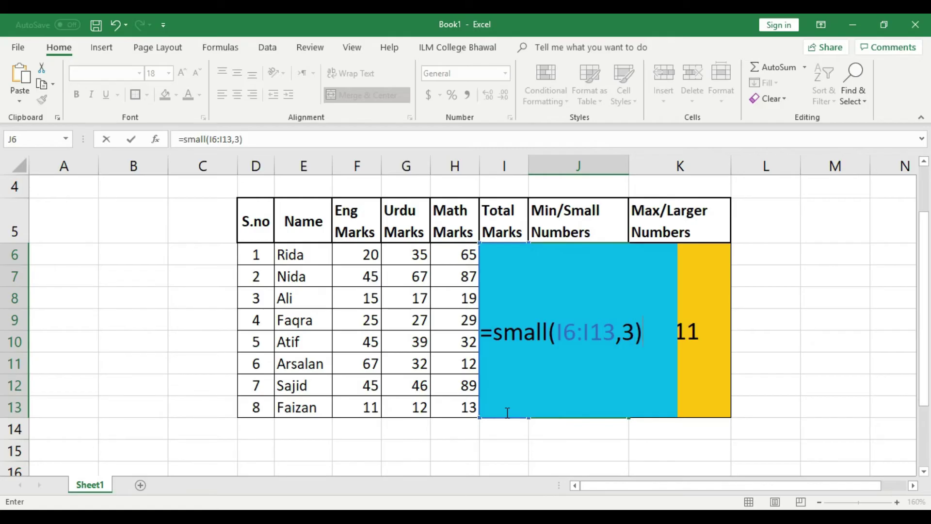
{"action": "key", "text": "Return"}
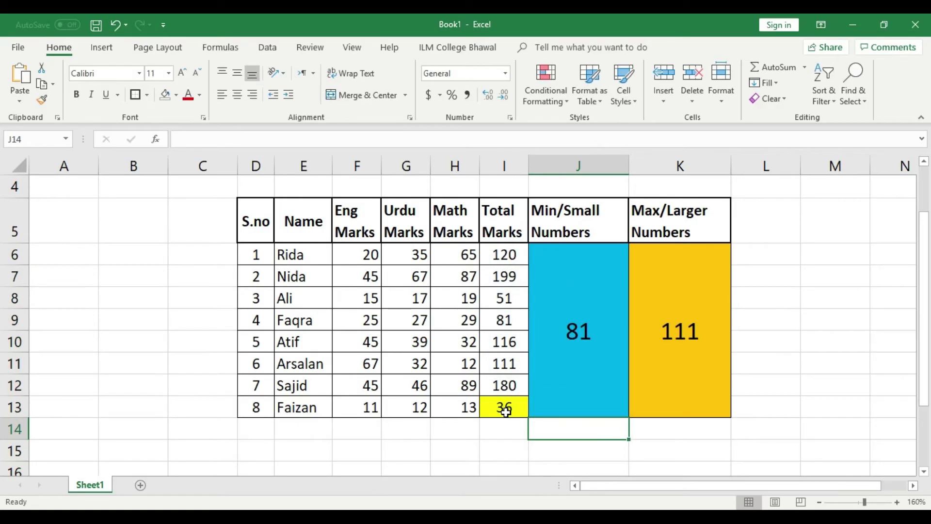
Step: Fill the total marks cell I8 with yellow and cell I9 with light blue
{"action": "left_click", "coordinate": [505, 410]}
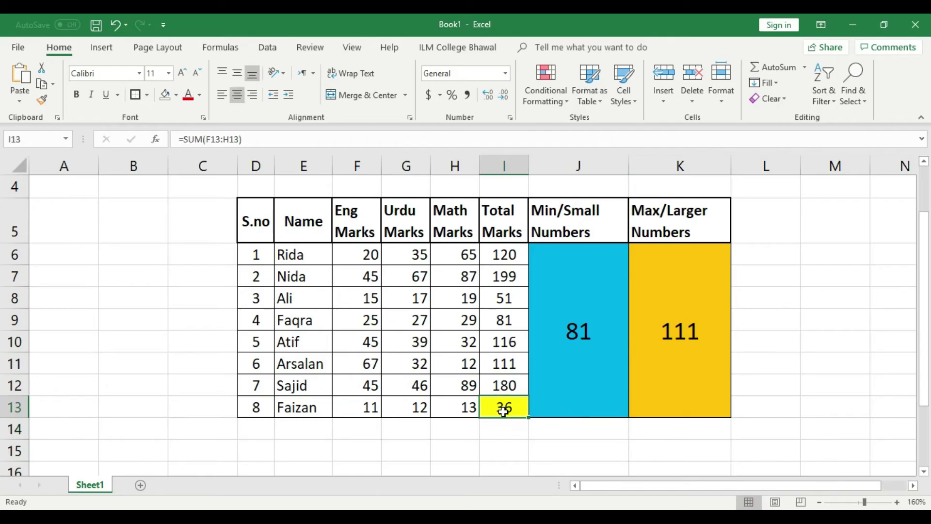
{"action": "left_click", "coordinate": [504, 298]}
{"action": "left_click", "coordinate": [177, 95]}
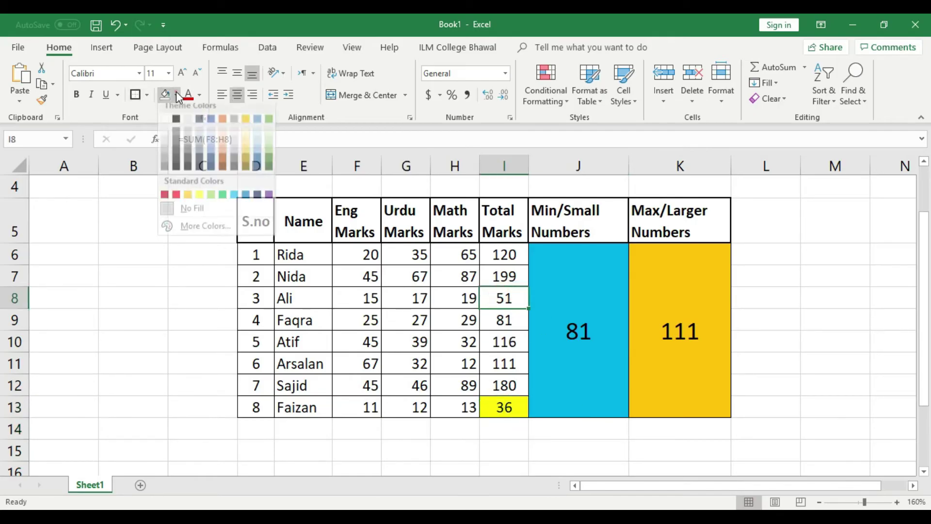
{"action": "left_click", "coordinate": [198, 194]}
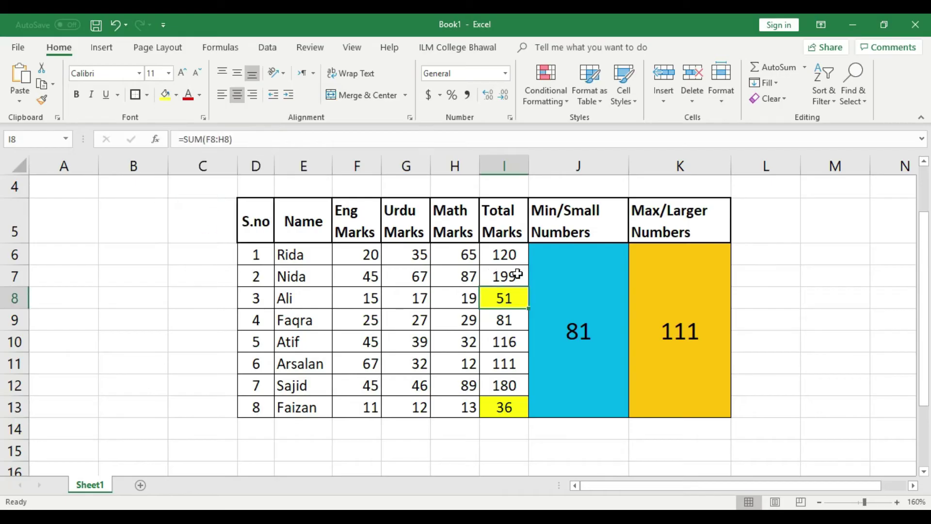
{"action": "left_click", "coordinate": [513, 327]}
{"action": "left_click", "coordinate": [177, 95]}
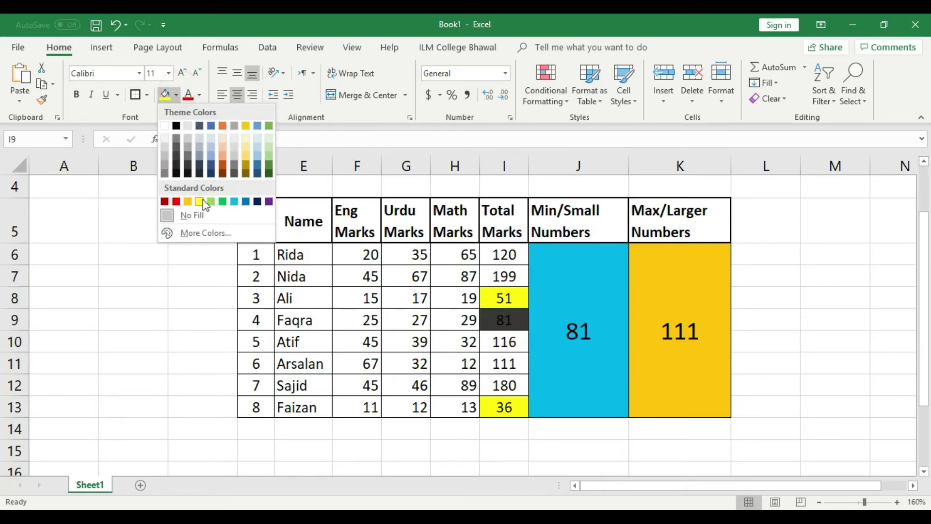
{"action": "left_click", "coordinate": [234, 201]}
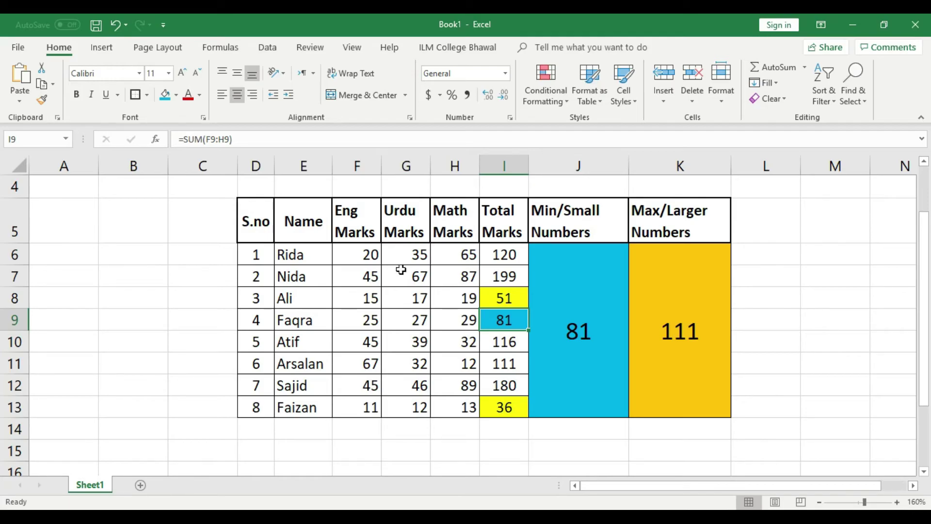
Step: Reduce the font size of the result in merged cell J6 to 16
{"action": "left_click", "coordinate": [601, 330]}
{"action": "left_click", "coordinate": [203, 76]}
{"action": "left_click", "coordinate": [205, 77]}
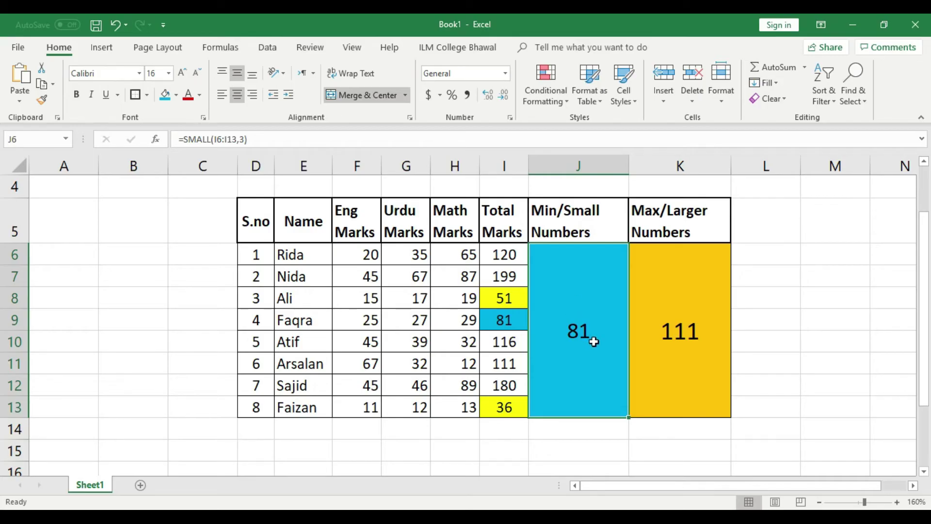
Step: Replace the contents of J6 with =small(I6:I13,4) to return the fourth-smallest total
{"action": "key", "text": "Delete"}
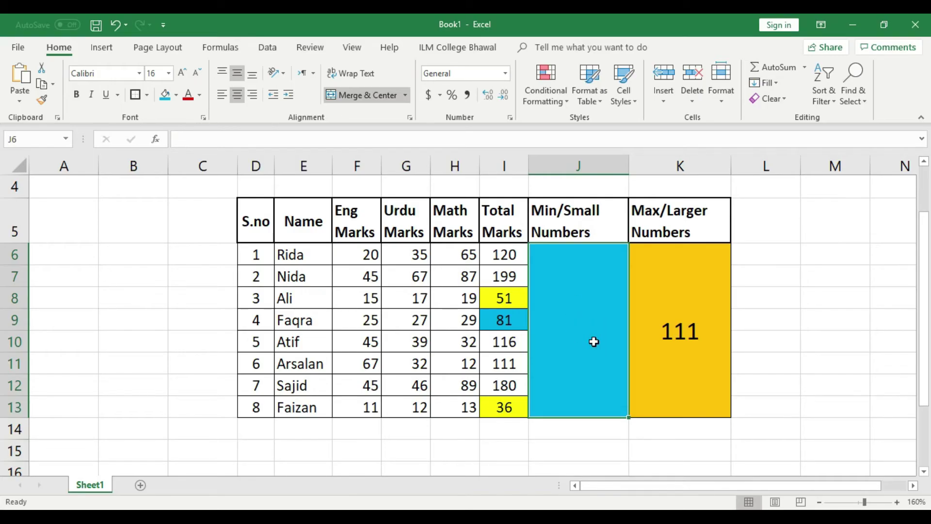
{"action": "type", "text": "su"}
{"action": "key", "text": "BackSpace"}
{"action": "key", "text": "BackSpace"}
{"action": "type", "text": "="}
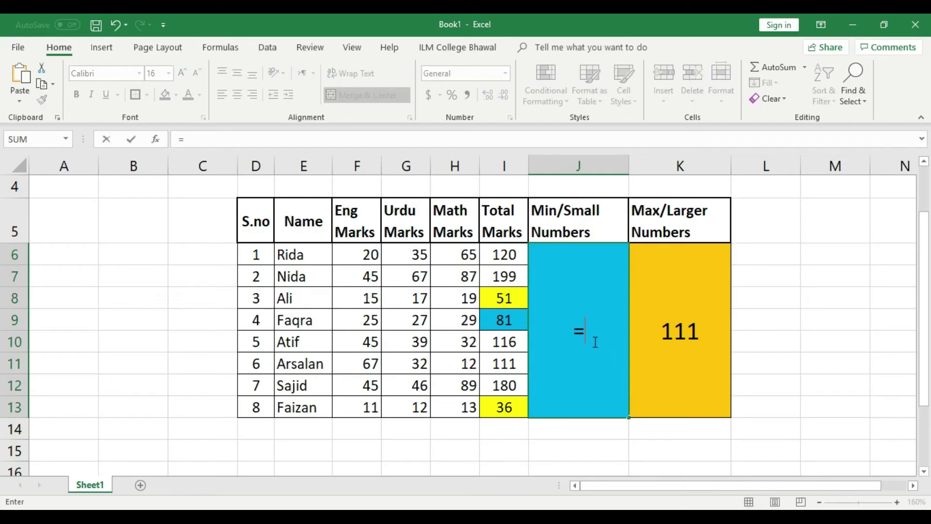
{"action": "type", "text": "small"}
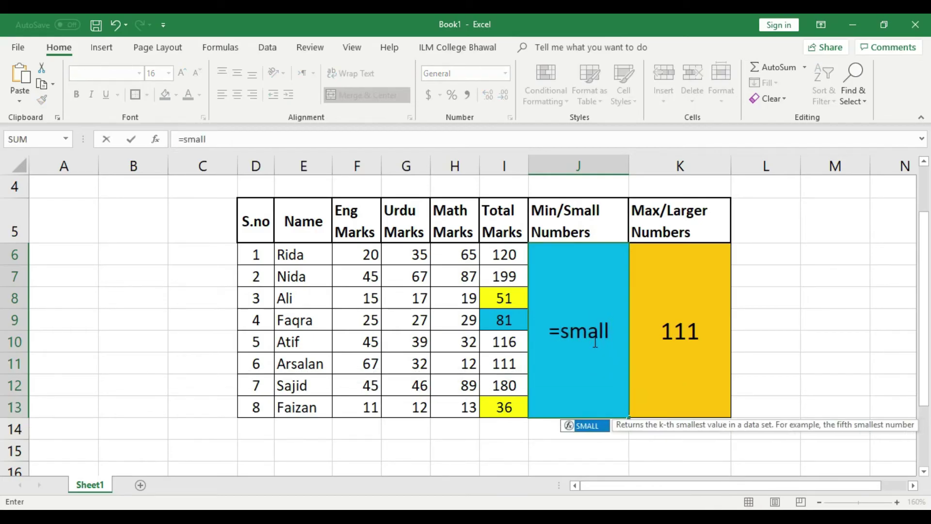
{"action": "type", "text": "("}
{"action": "left_click_drag", "start_coordinate": [503, 249], "coordinate": [513, 412]}
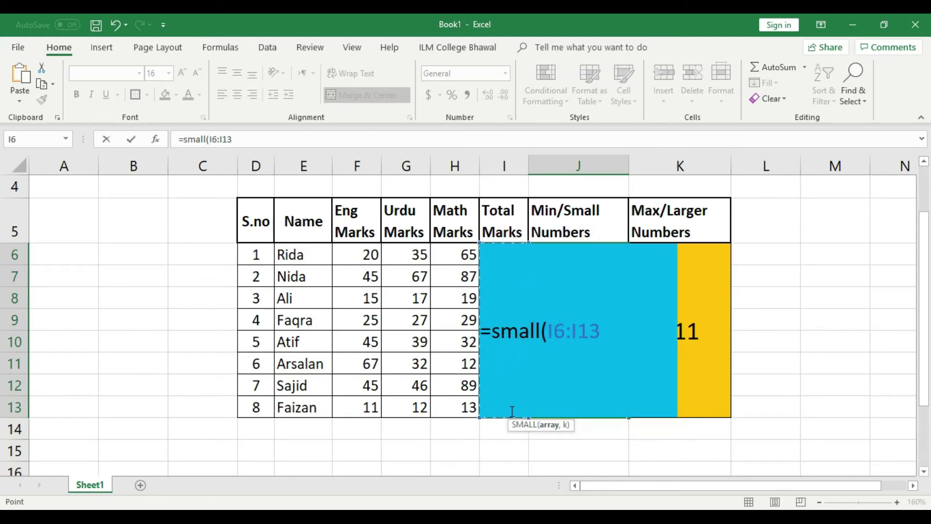
{"action": "type", "text": ","}
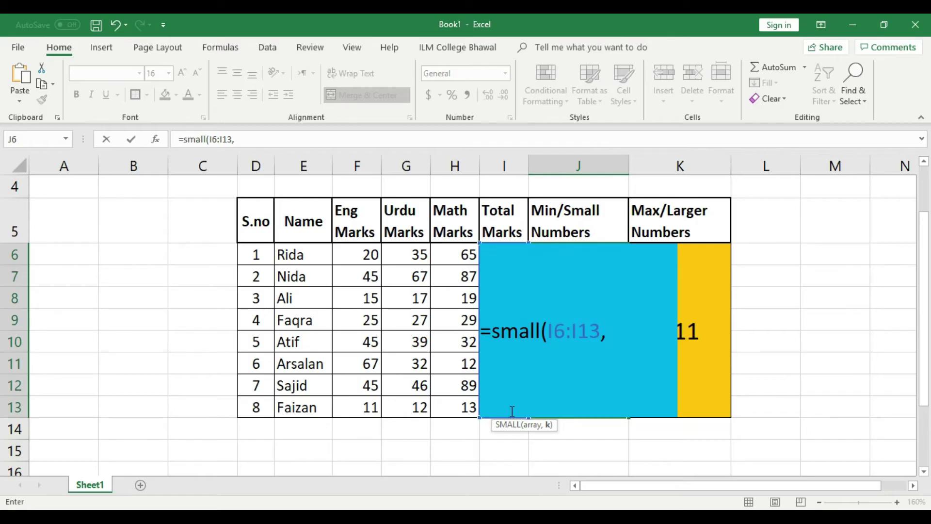
{"action": "type", "text": "4)"}
{"action": "key", "text": "Return"}
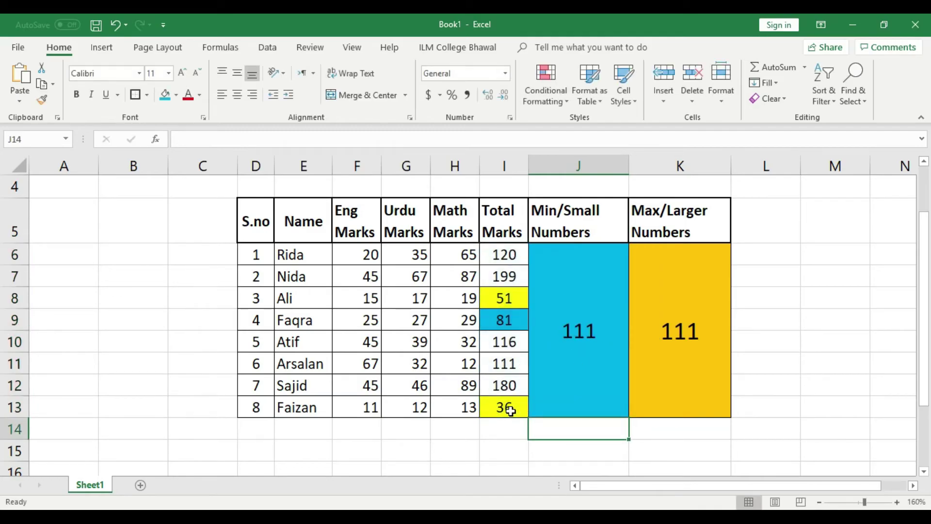
Step: Fill the total marks cell I11 with red
{"action": "left_click", "coordinate": [505, 364]}
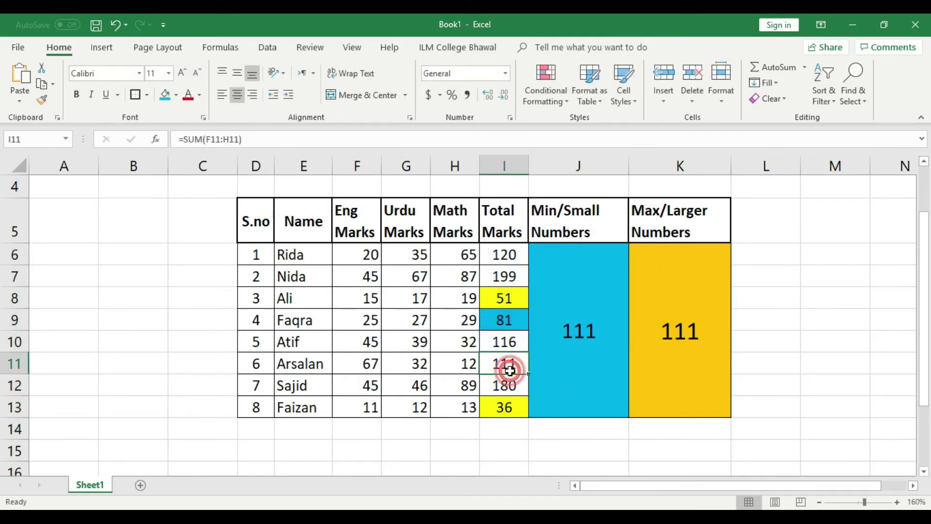
{"action": "left_click", "coordinate": [177, 95]}
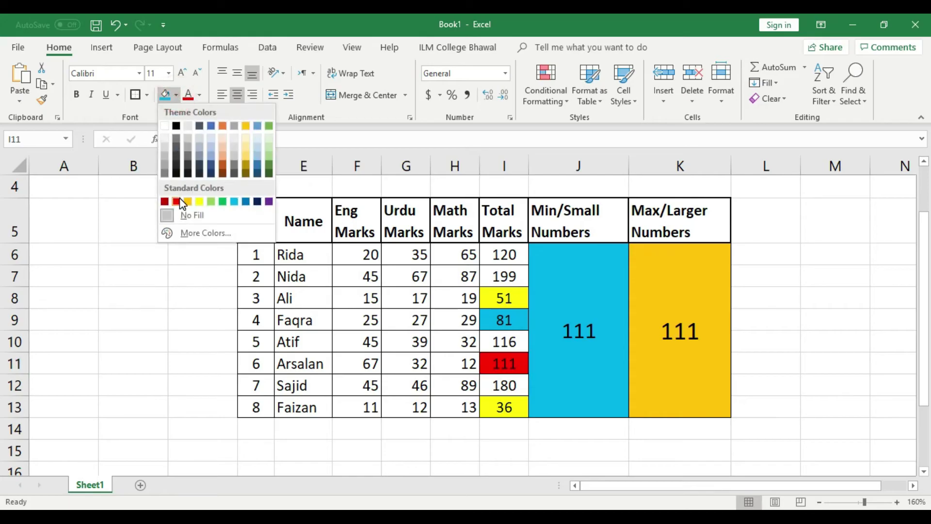
{"action": "left_click", "coordinate": [181, 202]}
{"action": "left_click", "coordinate": [594, 358]}
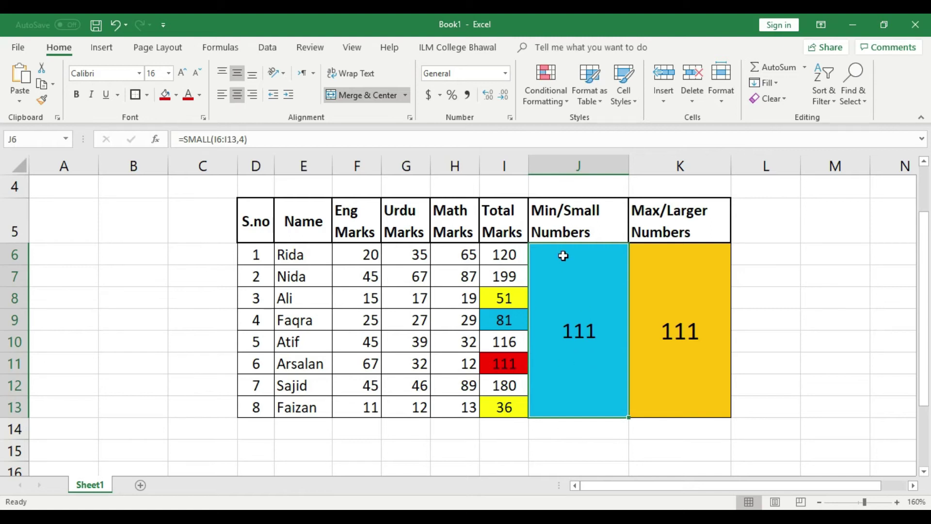
Step: Delete columns J and K holding the Min/Small and Max/Larger numbers
{"action": "left_click_drag", "start_coordinate": [590, 160], "coordinate": [697, 163]}
{"action": "right_click", "coordinate": [691, 163]}
{"action": "left_click", "coordinate": [727, 272]}
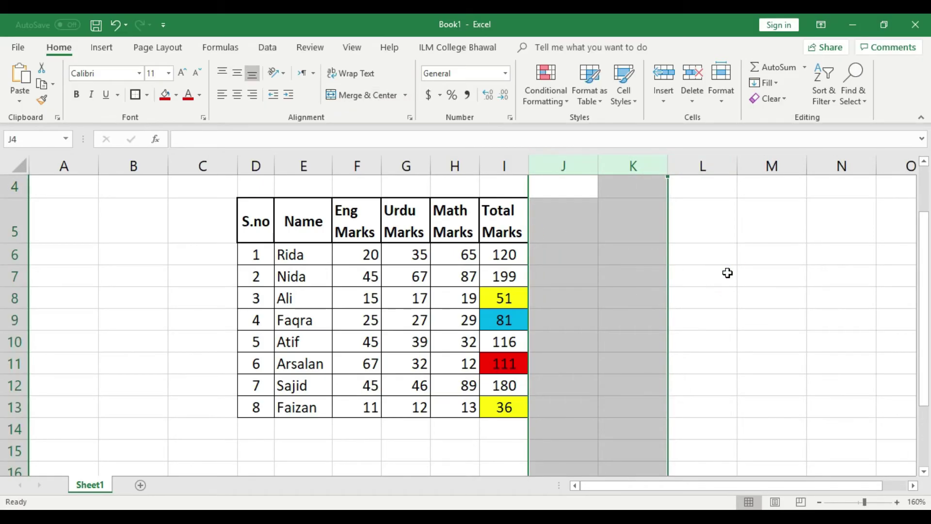
{"action": "left_click", "coordinate": [728, 272]}
Step: Enter the heading "Positing" in J5 beside Total Marks and centre it horizontally
{"action": "left_click", "coordinate": [573, 229]}
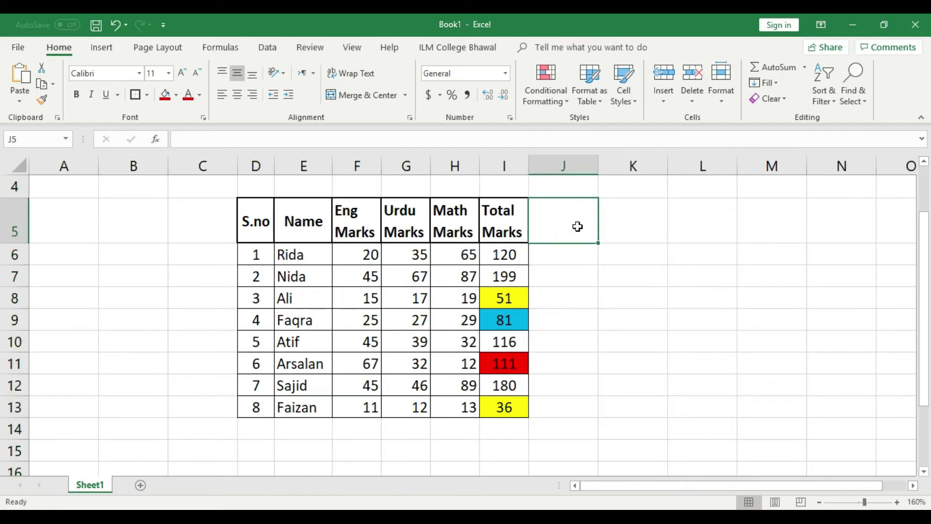
{"action": "type", "text": "L"}
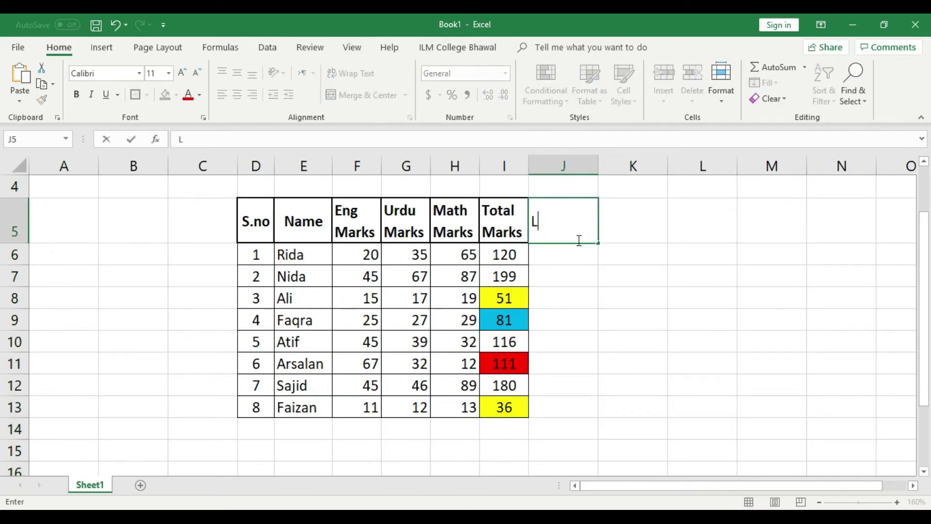
{"action": "key", "text": "BackSpace"}
{"action": "type", "text": "Positing"}
{"action": "left_click", "coordinate": [606, 274]}
{"action": "left_click", "coordinate": [575, 220]}
{"action": "left_click", "coordinate": [237, 94]}
{"action": "left_click", "coordinate": [592, 275]}
{"action": "left_click", "coordinate": [573, 227]}
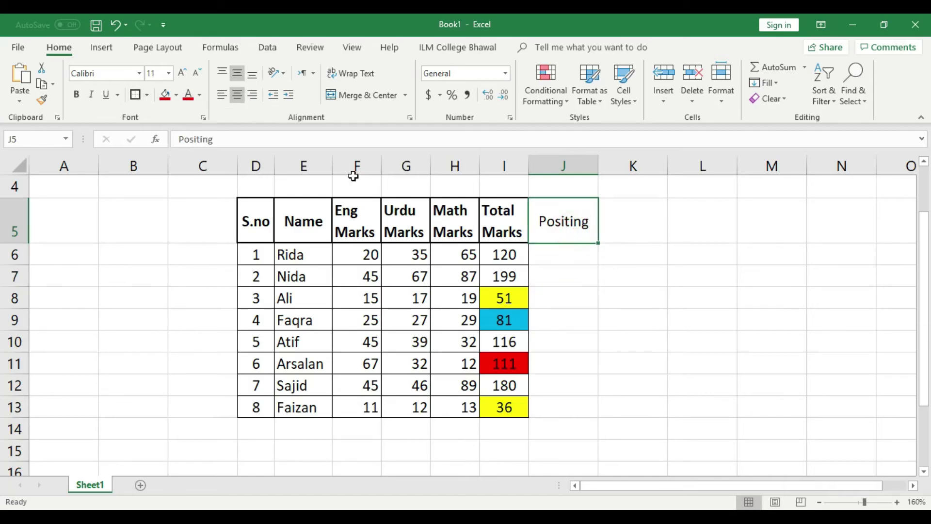
Step: Apply thick outside borders to the Positing heading cell J5
{"action": "left_click", "coordinate": [149, 95]}
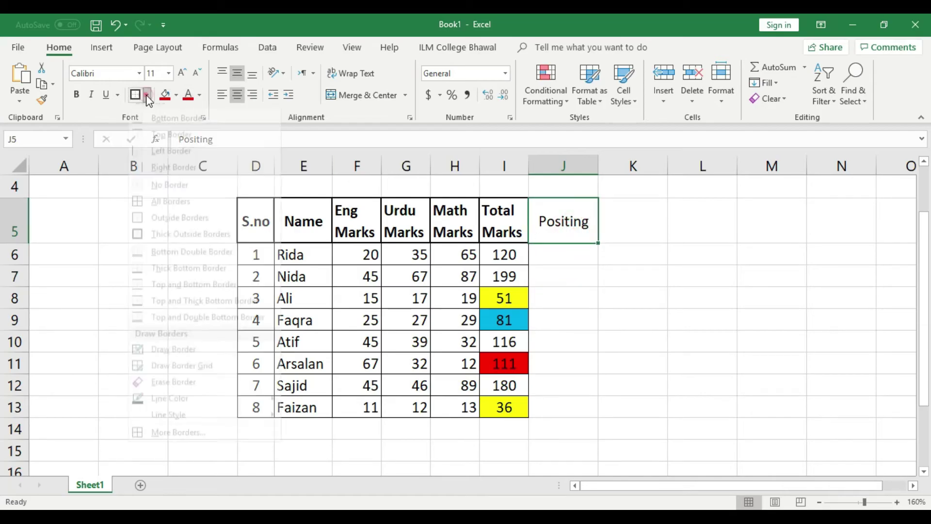
{"action": "left_click", "coordinate": [176, 228]}
{"action": "left_click", "coordinate": [610, 311]}
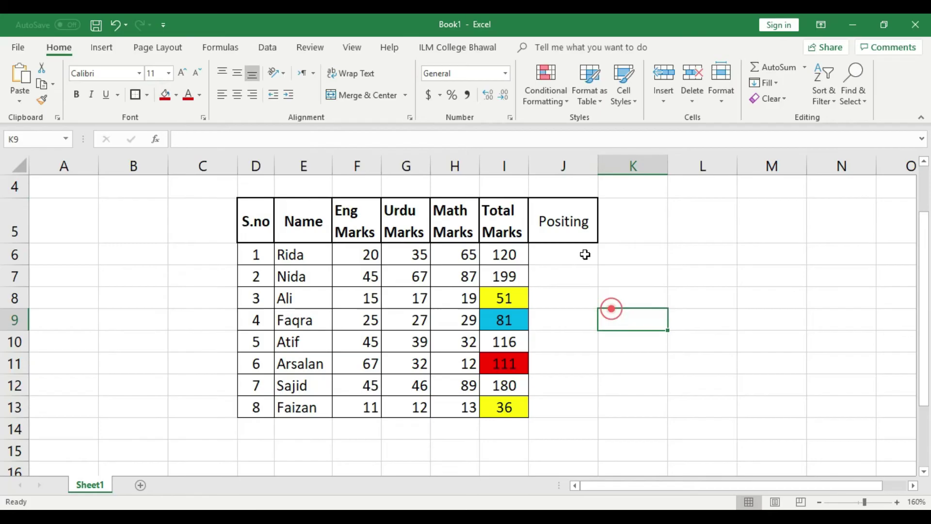
Step: Widen column J slightly to give the Positing heading more room
{"action": "left_click", "coordinate": [590, 223]}
{"action": "left_click", "coordinate": [590, 281]}
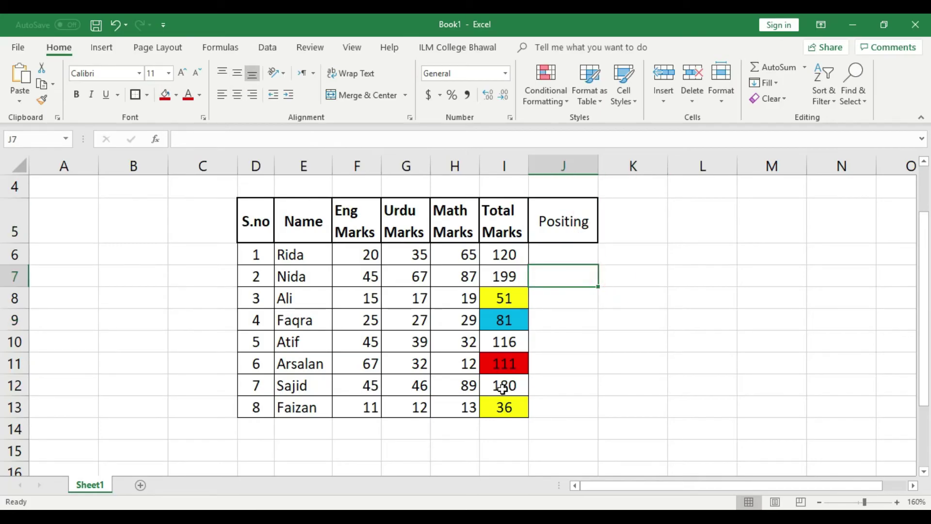
{"action": "left_click_drag", "start_coordinate": [598, 163], "coordinate": [612, 165]}
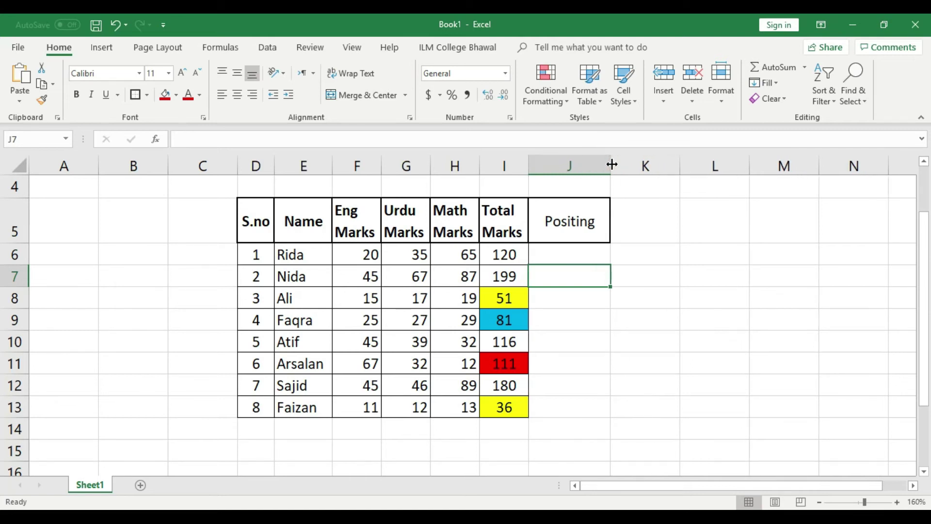
Step: Enter "1st" in J6, centre it horizontally, and fill the position series down to J13
{"action": "left_click", "coordinate": [594, 260]}
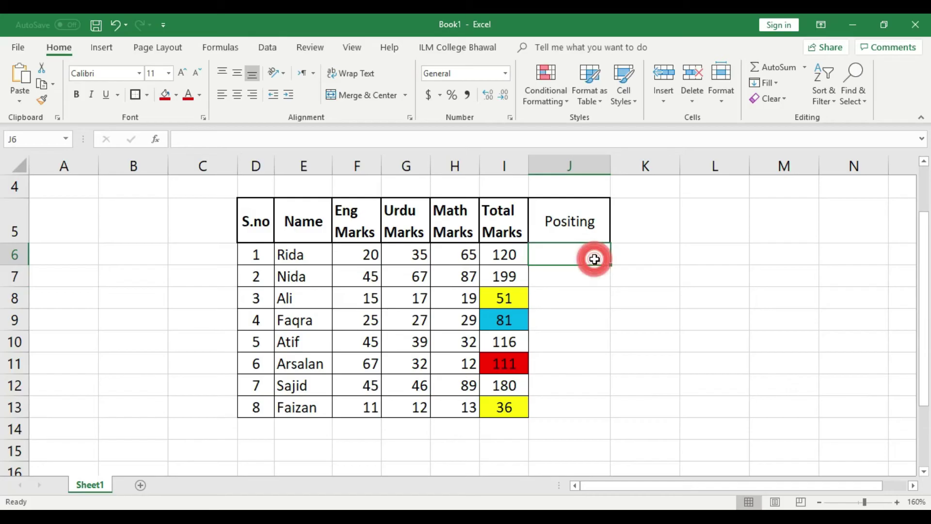
{"action": "type", "text": "1st"}
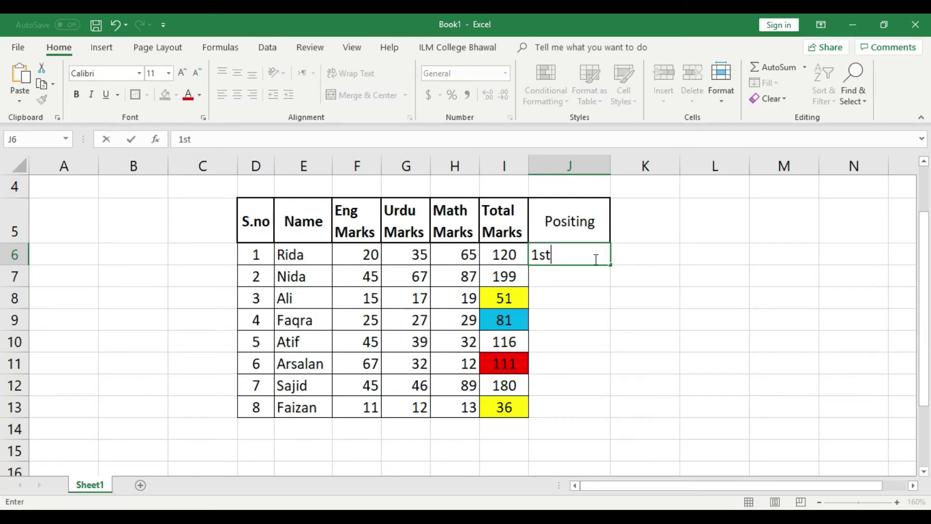
{"action": "key", "text": "Return"}
{"action": "left_click", "coordinate": [595, 259]}
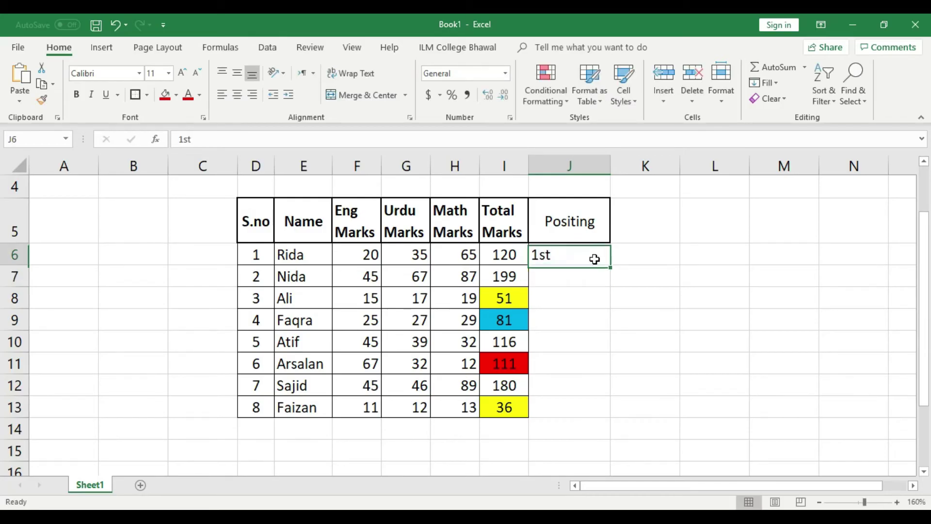
{"action": "left_click", "coordinate": [237, 97]}
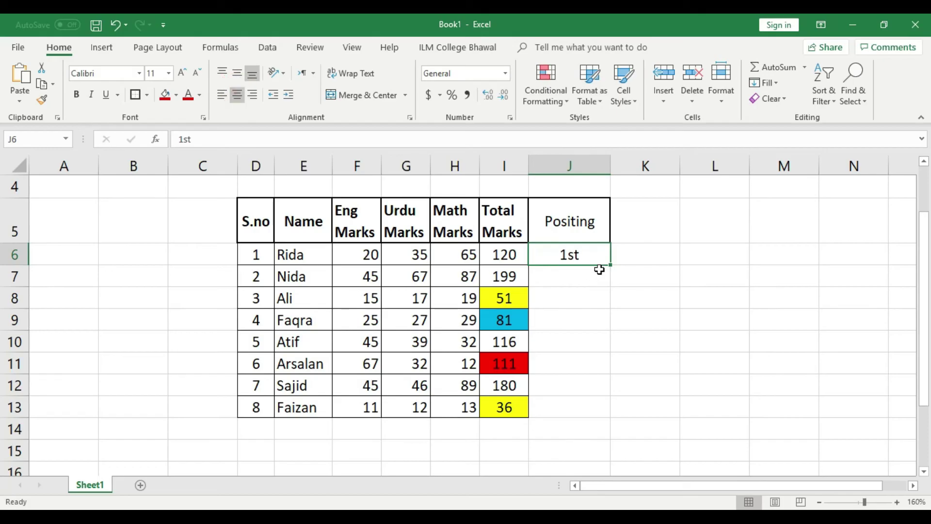
{"action": "left_click_drag", "start_coordinate": [610, 265], "coordinate": [611, 414]}
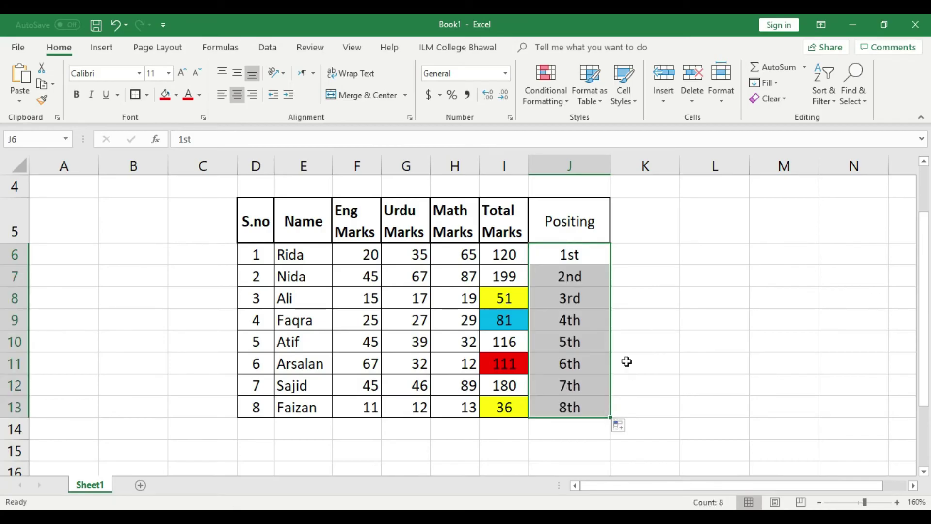
Step: Apply all borders to the position cells J6:J13
{"action": "left_click", "coordinate": [661, 253]}
{"action": "left_click_drag", "start_coordinate": [509, 253], "coordinate": [513, 409]}
{"action": "left_click", "coordinate": [635, 299]}
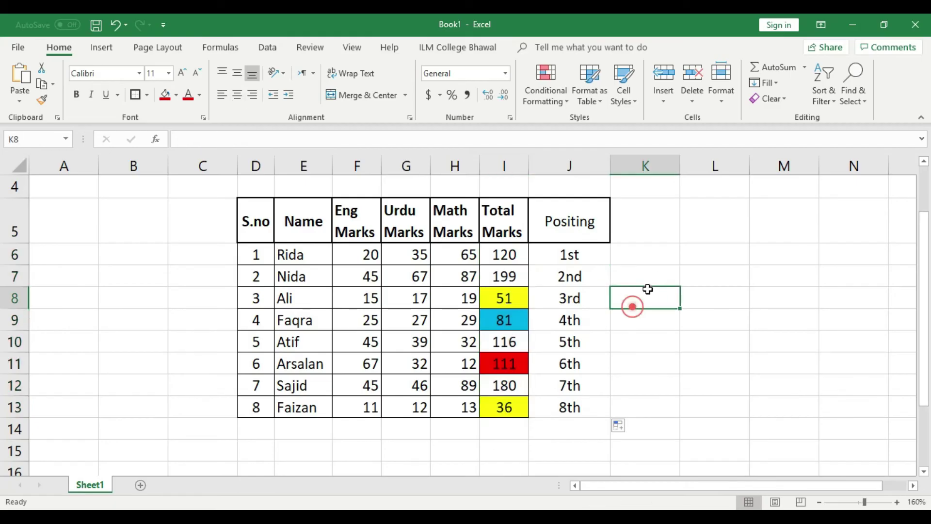
{"action": "left_click_drag", "start_coordinate": [567, 249], "coordinate": [592, 420]}
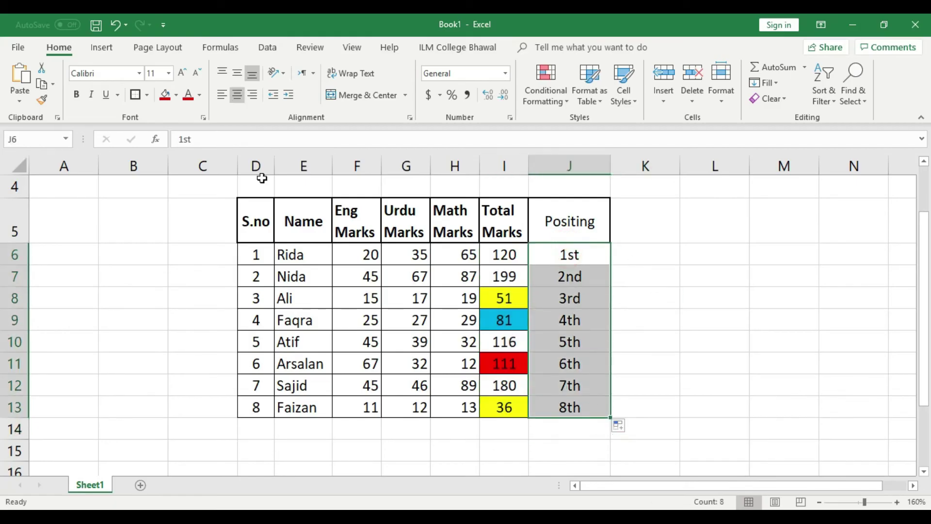
{"action": "left_click", "coordinate": [146, 95]}
{"action": "left_click", "coordinate": [171, 211]}
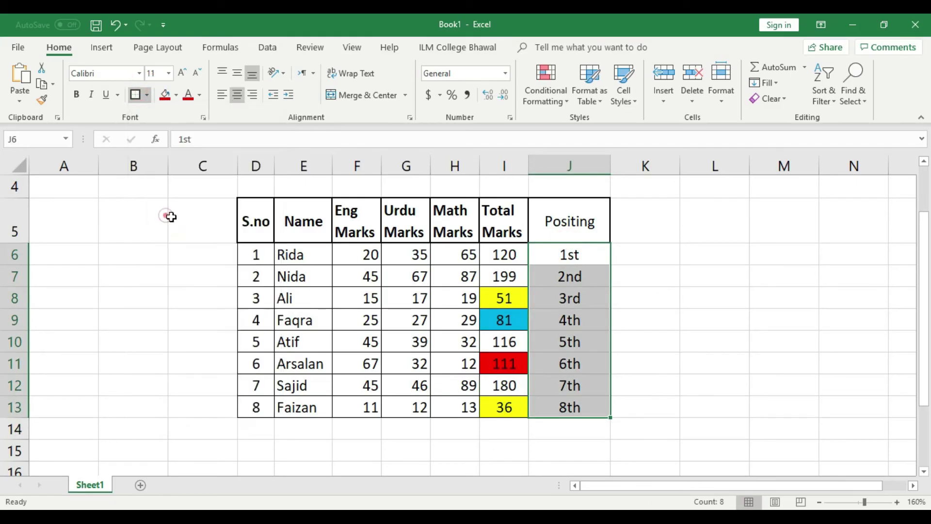
{"action": "left_click", "coordinate": [656, 294]}
{"action": "left_click", "coordinate": [655, 257]}
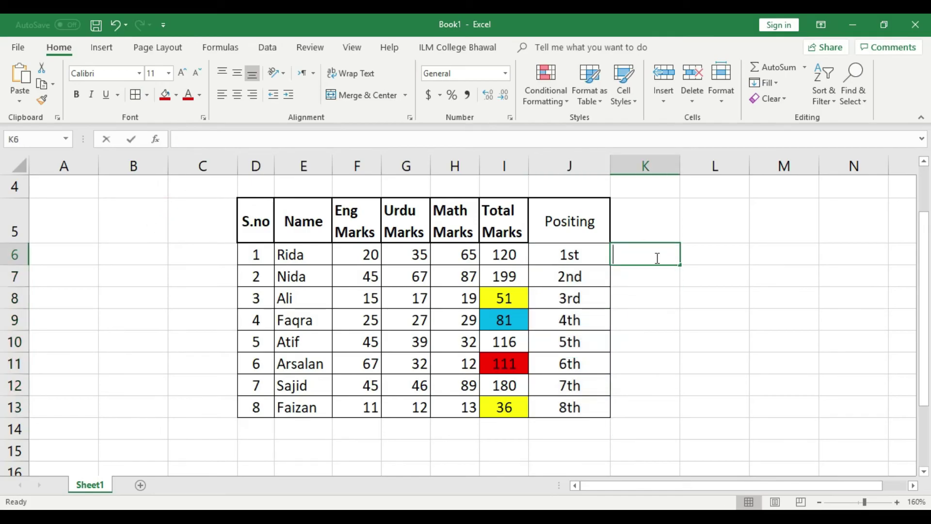
{"action": "type", "text": "="}
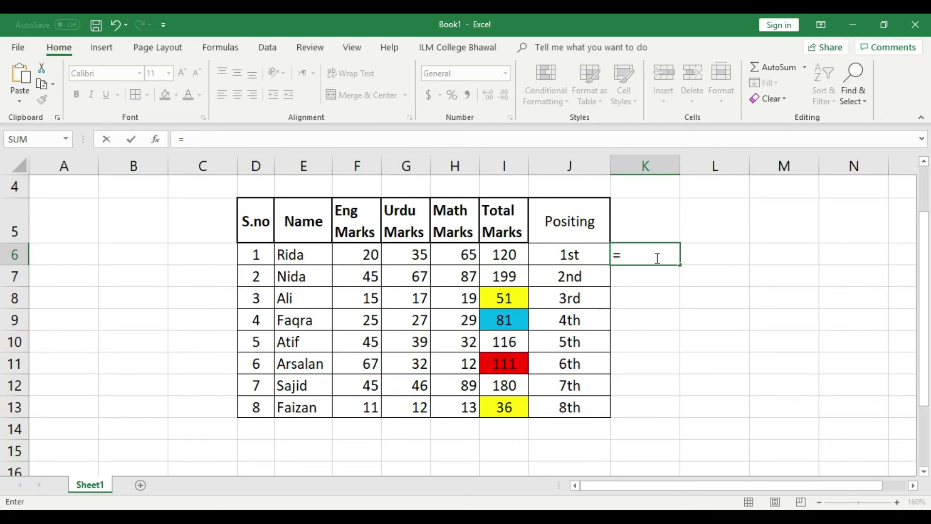
{"action": "left_click", "coordinate": [643, 216]}
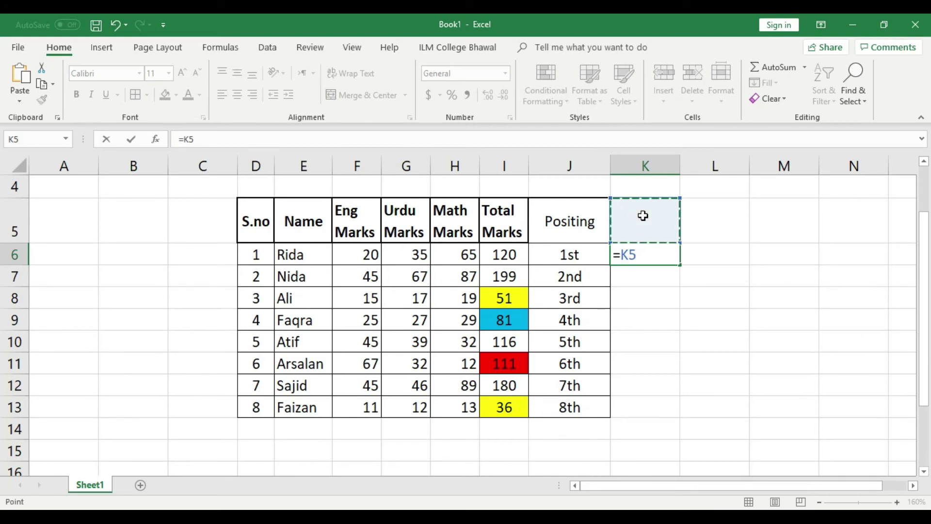
{"action": "type", "text": "Larger"}
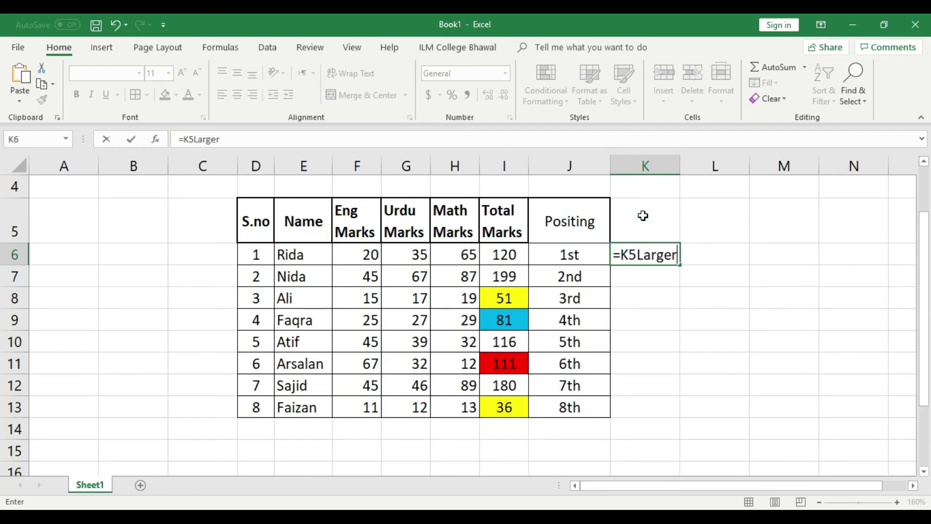
{"action": "key", "text": "BackSpace"}
{"action": "key", "text": "BackSpace"}
{"action": "key", "text": "BackSpace"}
{"action": "key", "text": "BackSpace"}
{"action": "key", "text": "BackSpace"}
{"action": "key", "text": "BackSpace"}
{"action": "key", "text": "BackSpace"}
{"action": "key", "text": "BackSpace"}
{"action": "key", "text": "BackSpace"}
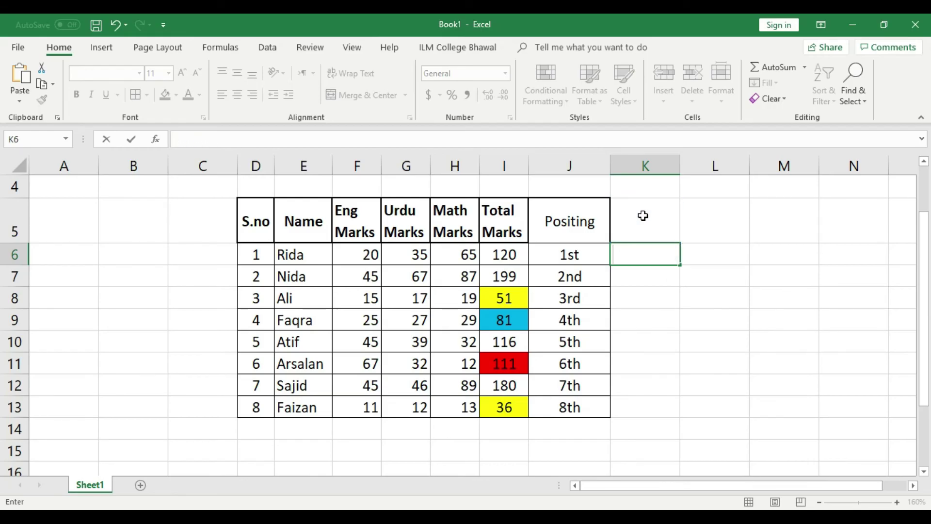
Step: Enter the heading "Large" in K5, then give it thick outside borders and centre it horizontally
{"action": "left_click", "coordinate": [654, 234]}
{"action": "type", "text": "Large"}
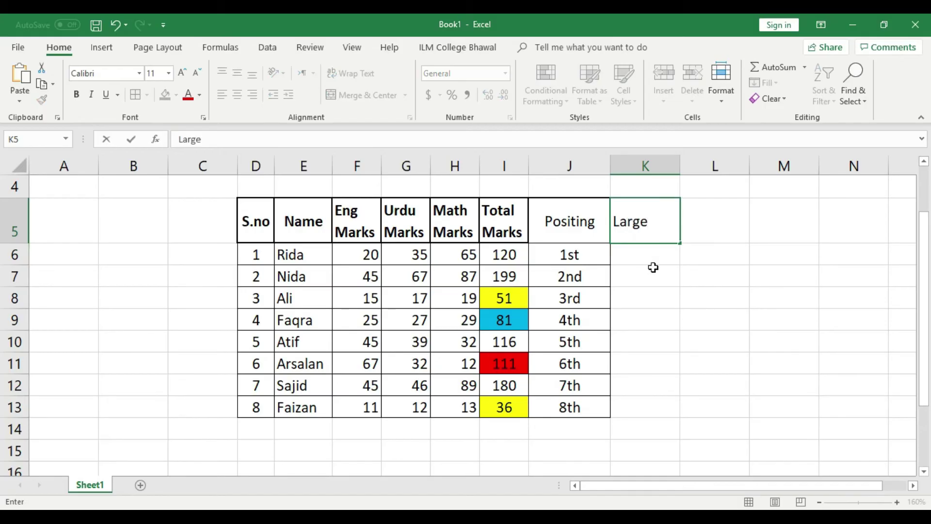
{"action": "key", "text": "Return"}
{"action": "left_click", "coordinate": [647, 216]}
{"action": "left_click", "coordinate": [145, 95]}
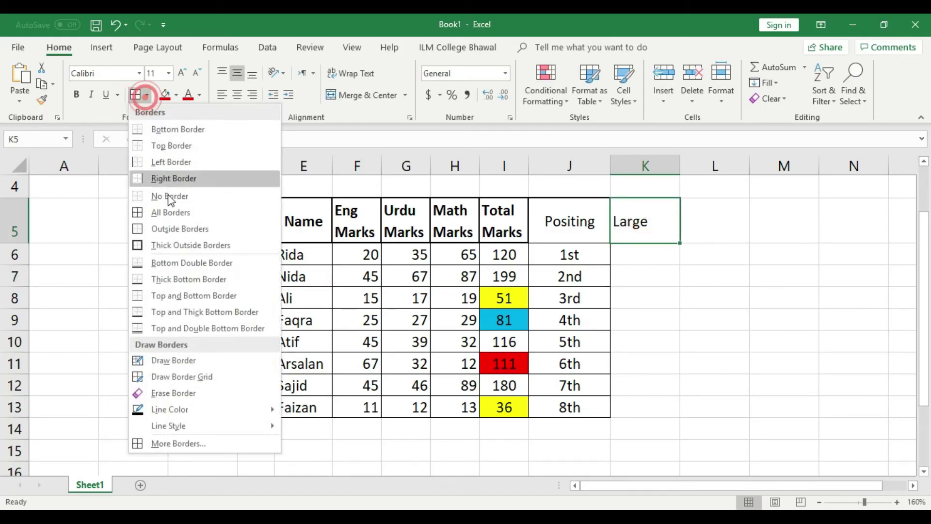
{"action": "left_click", "coordinate": [178, 245]}
{"action": "left_click", "coordinate": [237, 94]}
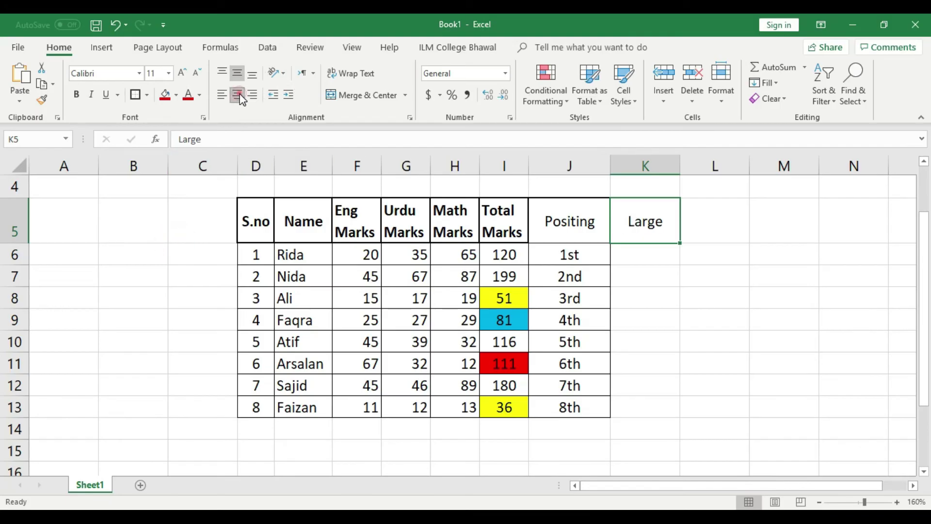
Step: Reapply thick outside borders to the Positing heading cell J5
{"action": "left_click", "coordinate": [645, 260]}
{"action": "left_click", "coordinate": [598, 235]}
{"action": "left_click", "coordinate": [135, 95]}
Step: Enter =large(I6:I13,1) in K6 for the 1st position and centre the result horizontally
{"action": "left_click", "coordinate": [626, 251]}
{"action": "type", "text": "="}
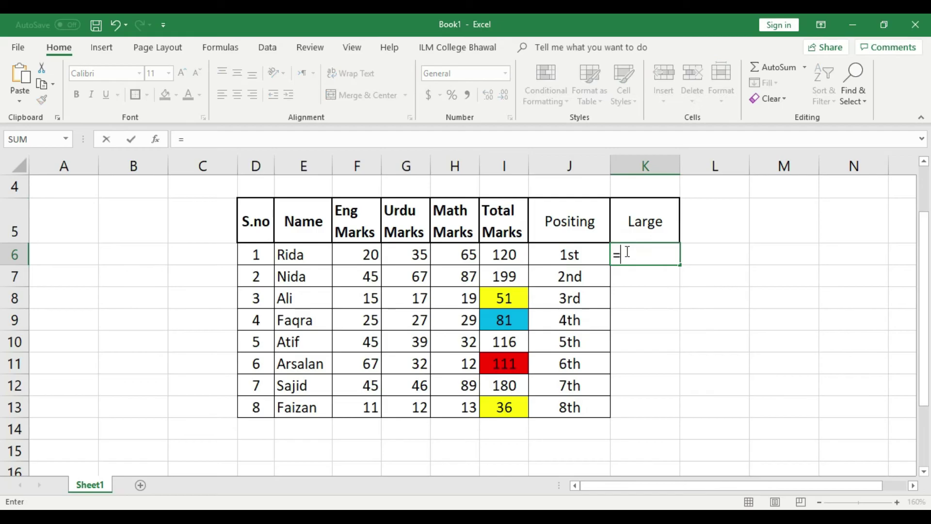
{"action": "type", "text": "large"}
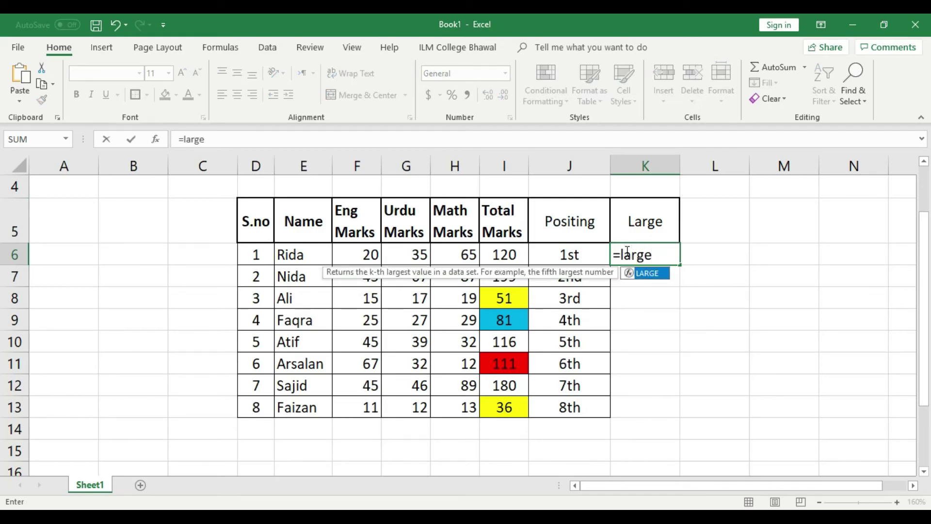
{"action": "type", "text": "("}
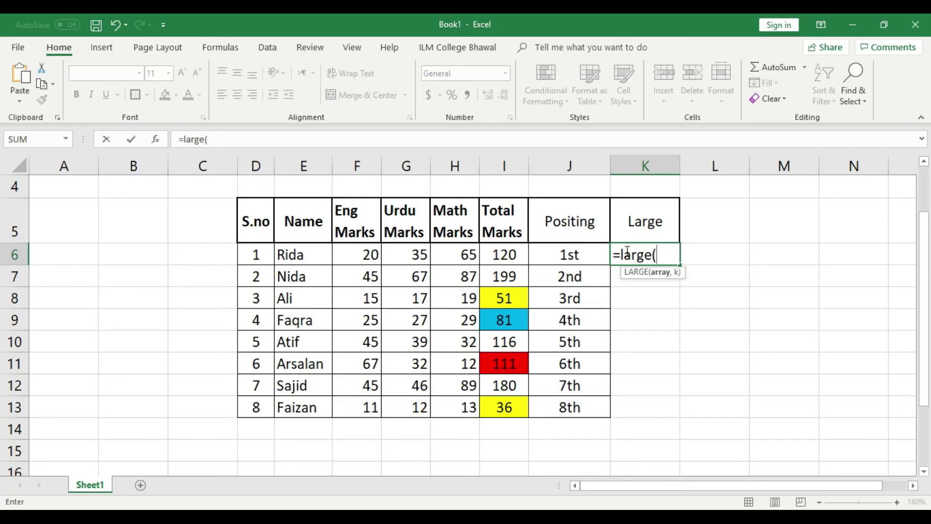
{"action": "left_click_drag", "start_coordinate": [504, 255], "coordinate": [509, 409]}
{"action": "type", "text": ","}
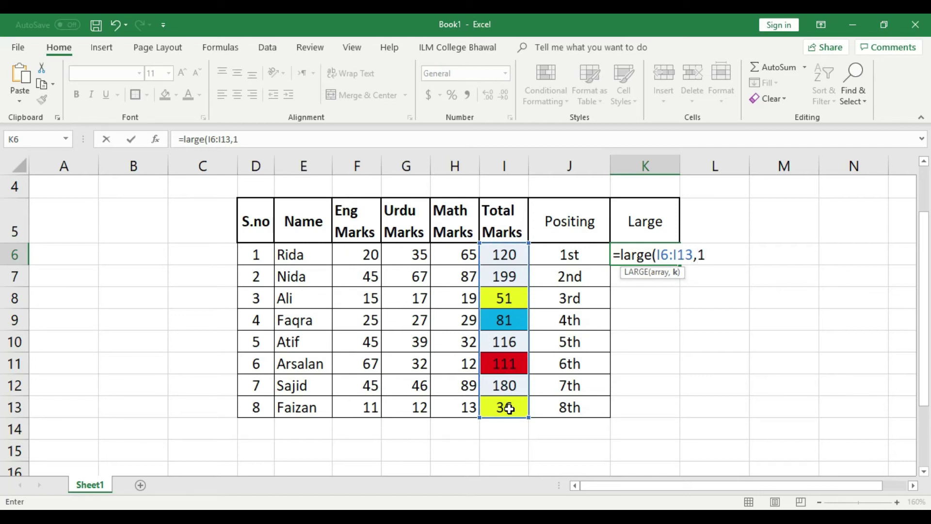
{"action": "type", "text": "1)"}
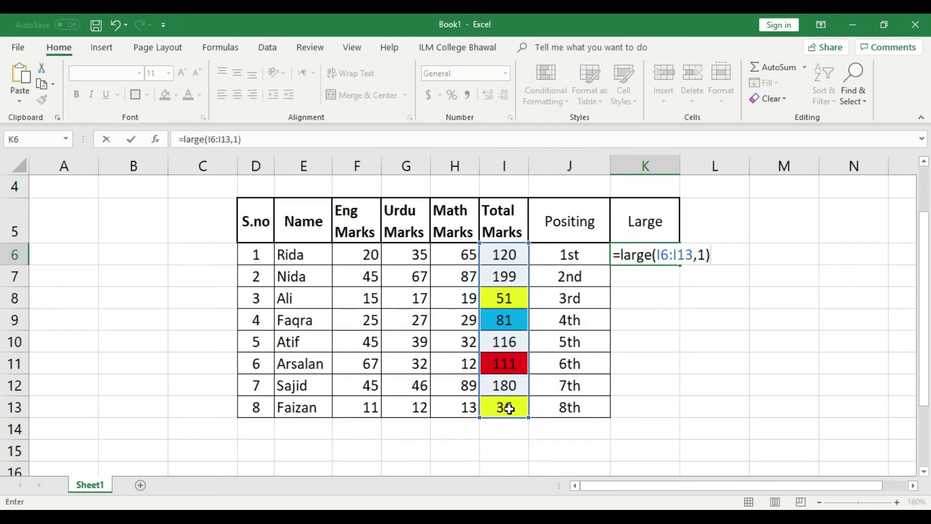
{"action": "key", "text": "Return"}
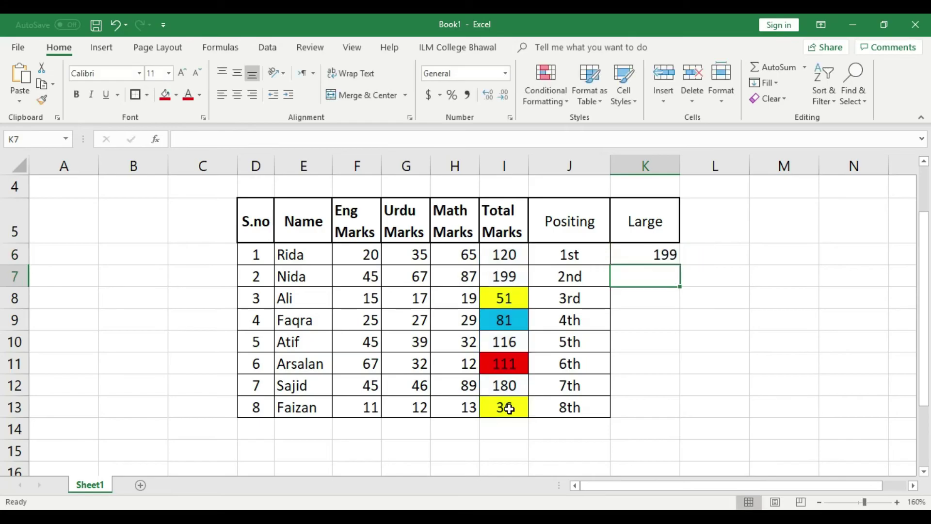
{"action": "left_click", "coordinate": [668, 254]}
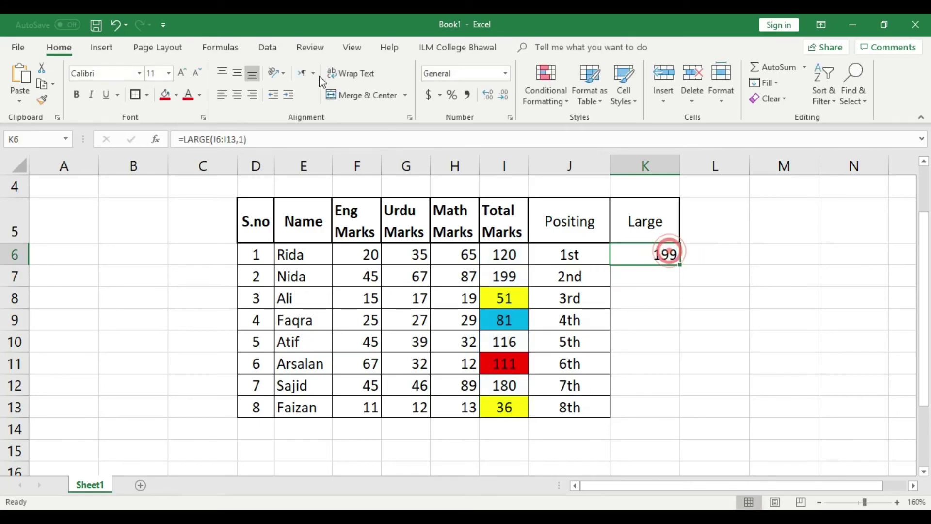
{"action": "left_click", "coordinate": [237, 95]}
Step: Enter the formula =larger(I6:I13,2) in K7 for the 2nd position
{"action": "left_click", "coordinate": [654, 278]}
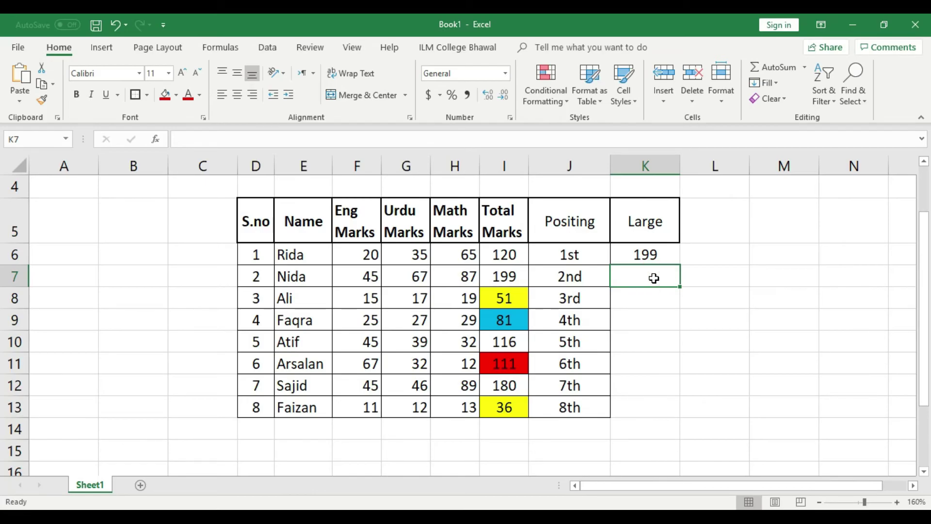
{"action": "type", "text": "="}
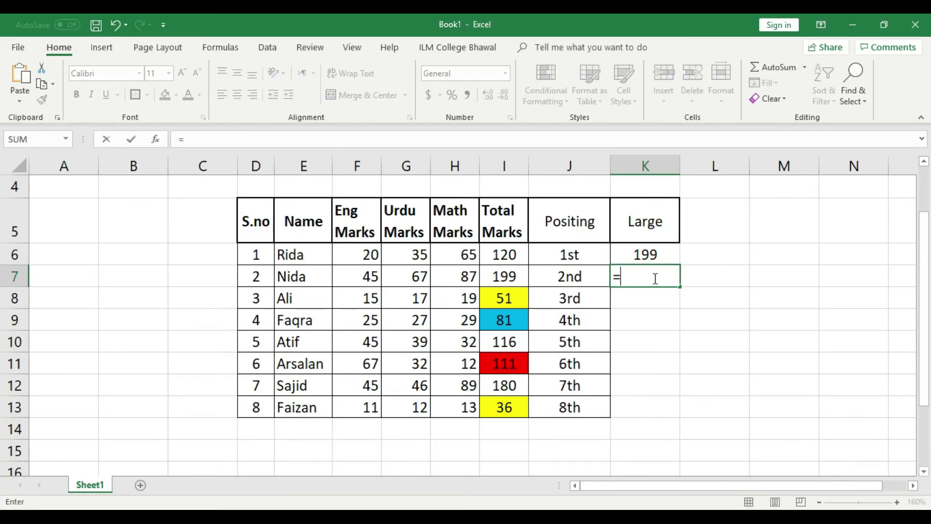
{"action": "type", "text": "larger("}
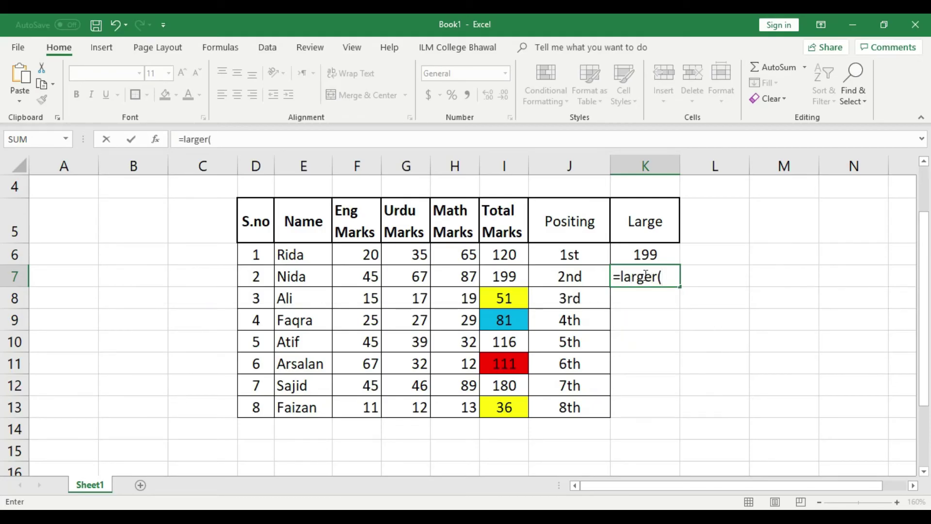
{"action": "left_click_drag", "start_coordinate": [519, 256], "coordinate": [510, 409]}
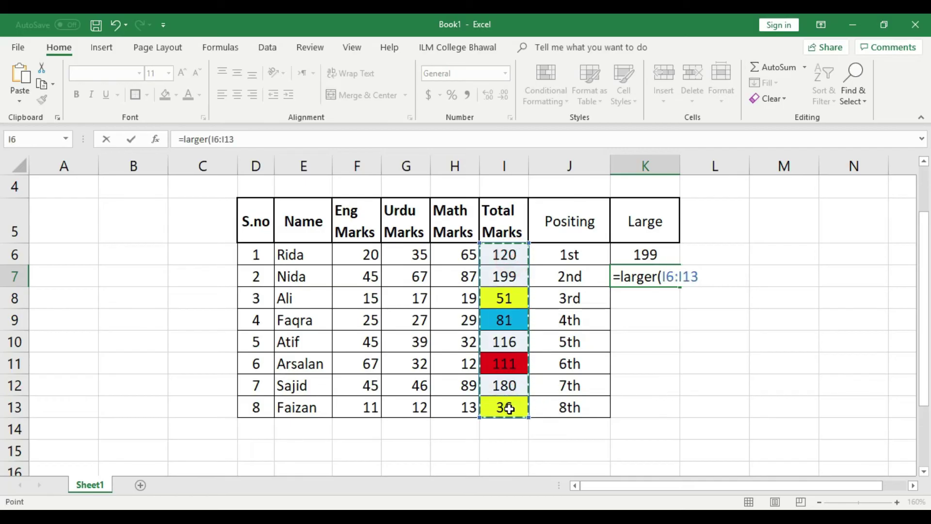
{"action": "type", "text": ",2"}
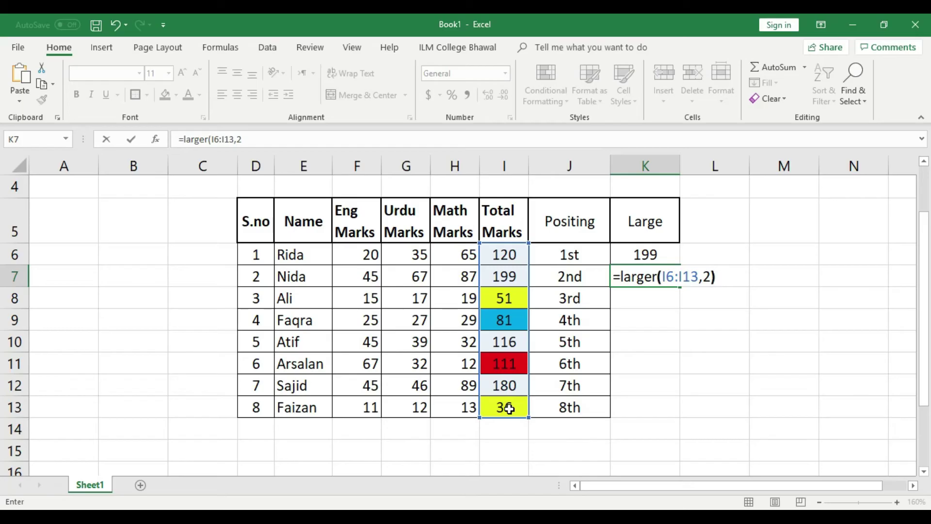
{"action": "type", "text": ")"}
{"action": "key", "text": "Return"}
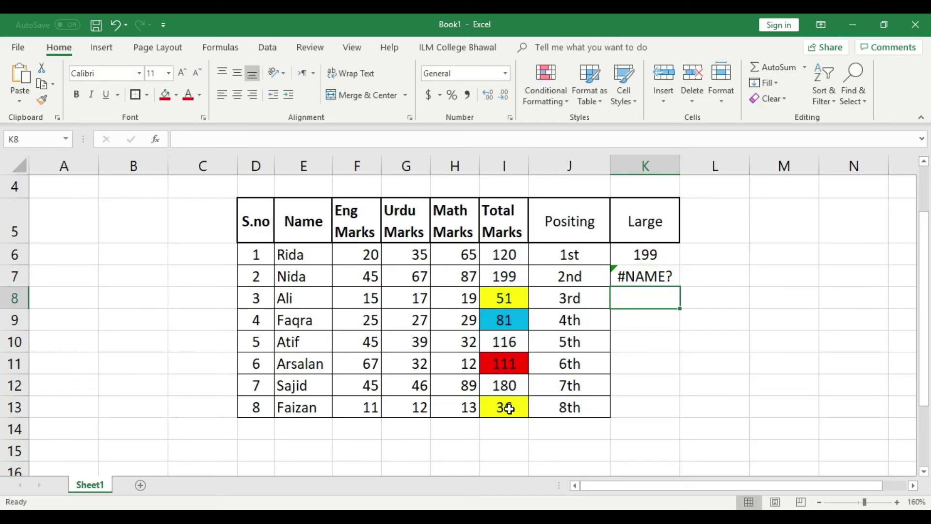
Step: Correct the function name in K7 to large, keeping the arguments I6:I13 and 2, and centre the result
{"action": "left_click", "coordinate": [649, 276]}
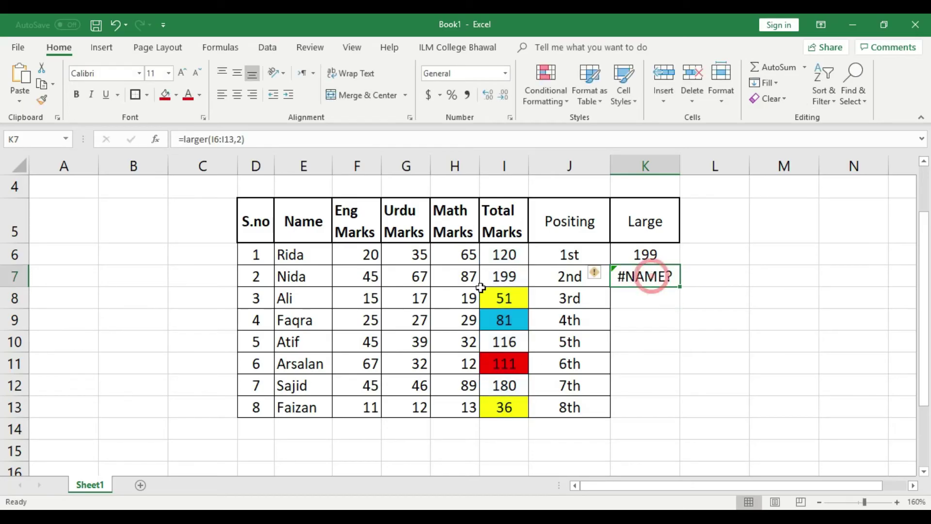
{"action": "left_click", "coordinate": [208, 140]}
{"action": "key", "text": "BackSpace"}
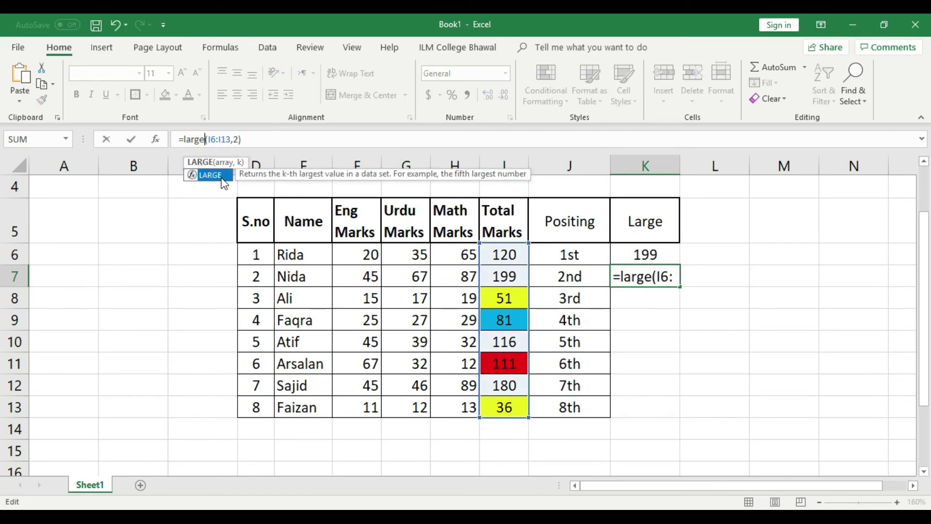
{"action": "key", "text": "Return"}
{"action": "left_click", "coordinate": [661, 276]}
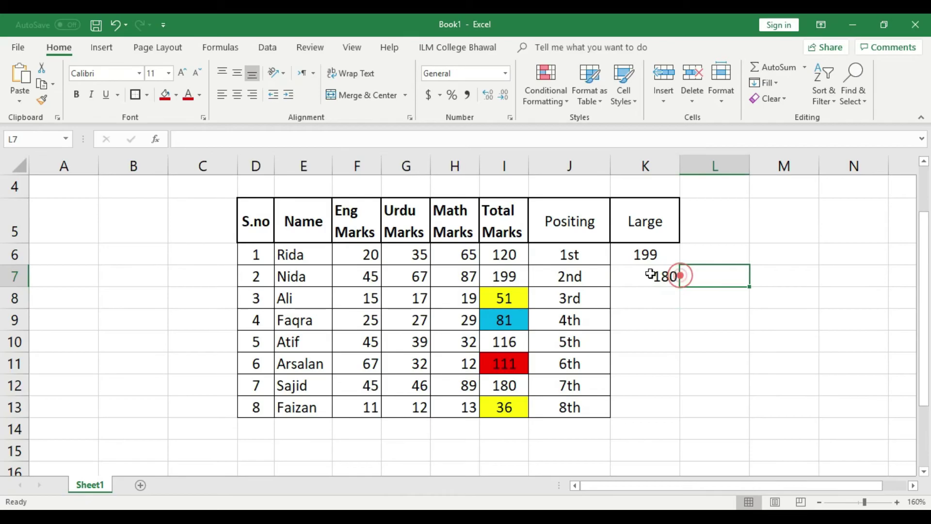
{"action": "left_click", "coordinate": [237, 94]}
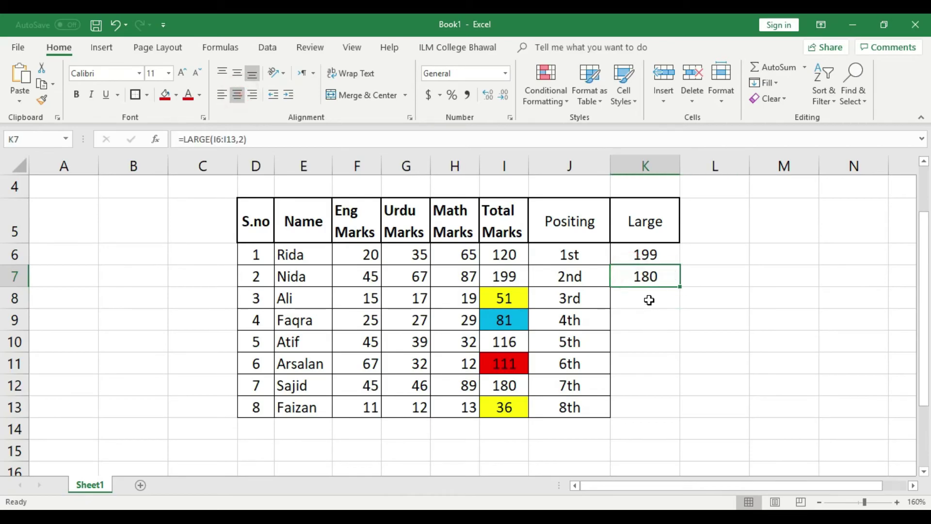
Step: Enter =large(I6:I13,3) in K8 for the 3rd position and centre the result horizontally
{"action": "left_click", "coordinate": [649, 299]}
{"action": "type", "text": "="}
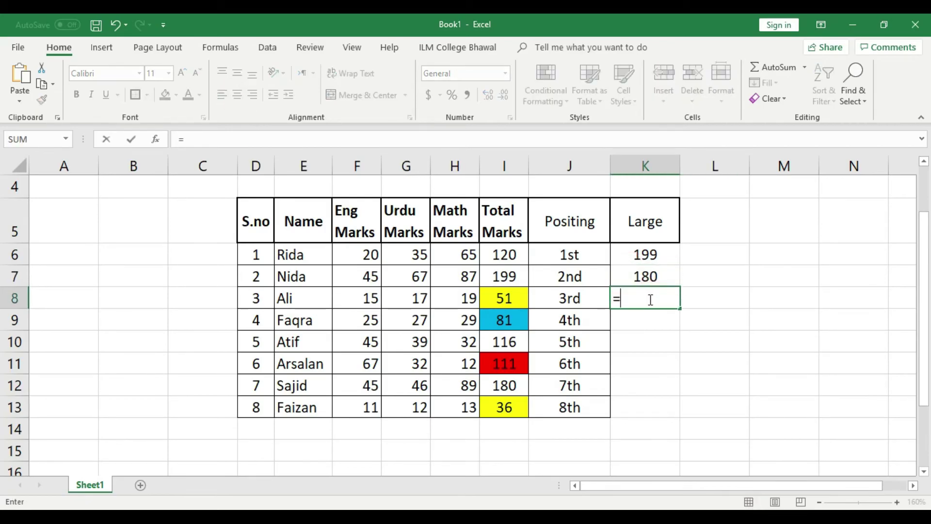
{"action": "type", "text": "large"}
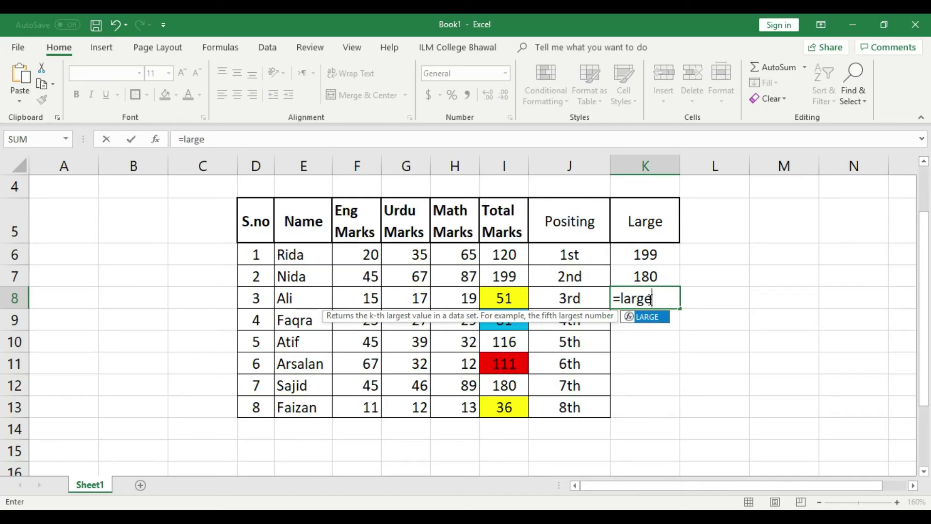
{"action": "type", "text": "("}
{"action": "left_click_drag", "start_coordinate": [509, 257], "coordinate": [517, 407]}
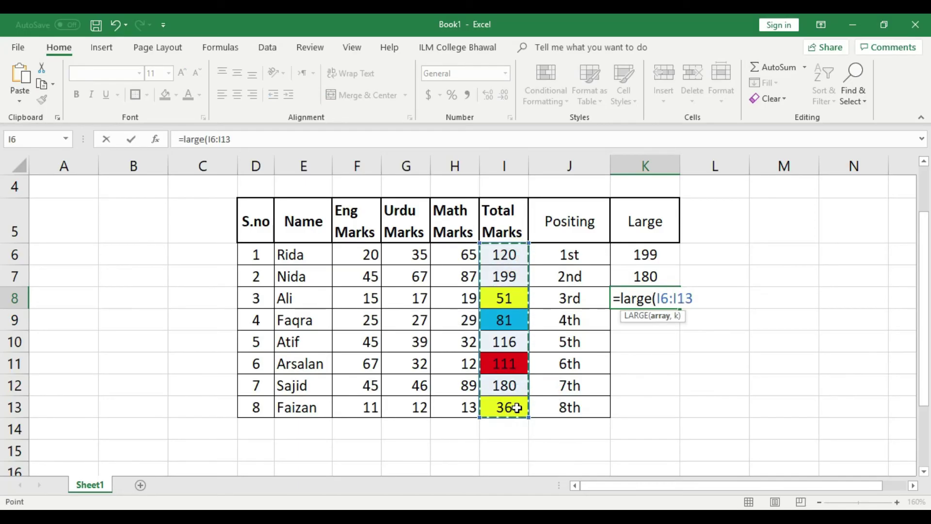
{"action": "type", "text": ","}
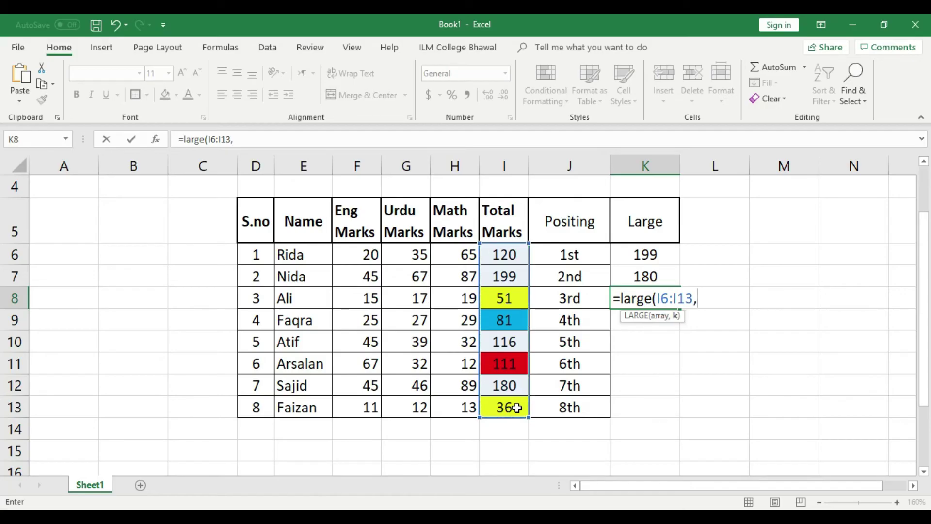
{"action": "type", "text": "3)"}
{"action": "key", "text": "Return"}
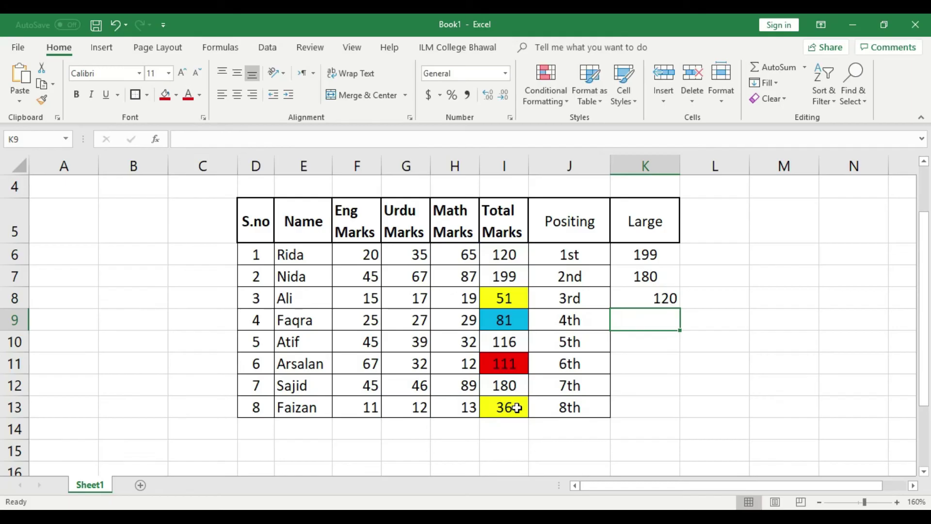
{"action": "left_click", "coordinate": [649, 293]}
{"action": "left_click", "coordinate": [238, 94]}
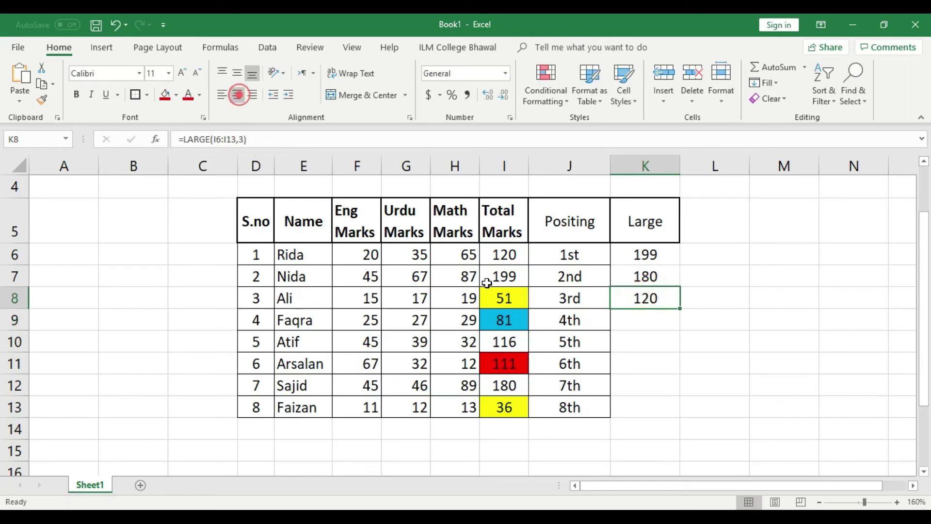
Step: Apply all borders to the Large column cells K6:K13
{"action": "left_click_drag", "start_coordinate": [648, 257], "coordinate": [656, 295]}
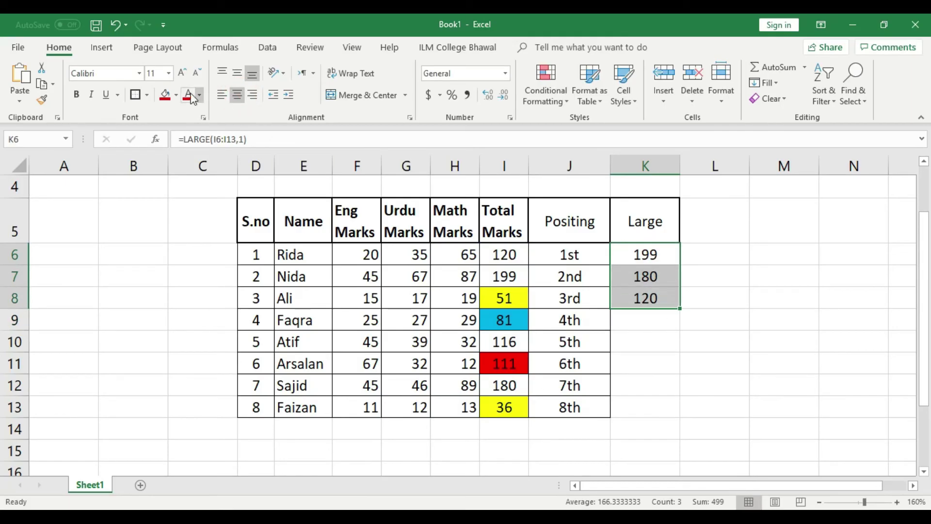
{"action": "left_click", "coordinate": [644, 323]}
{"action": "left_click_drag", "start_coordinate": [645, 254], "coordinate": [645, 407]}
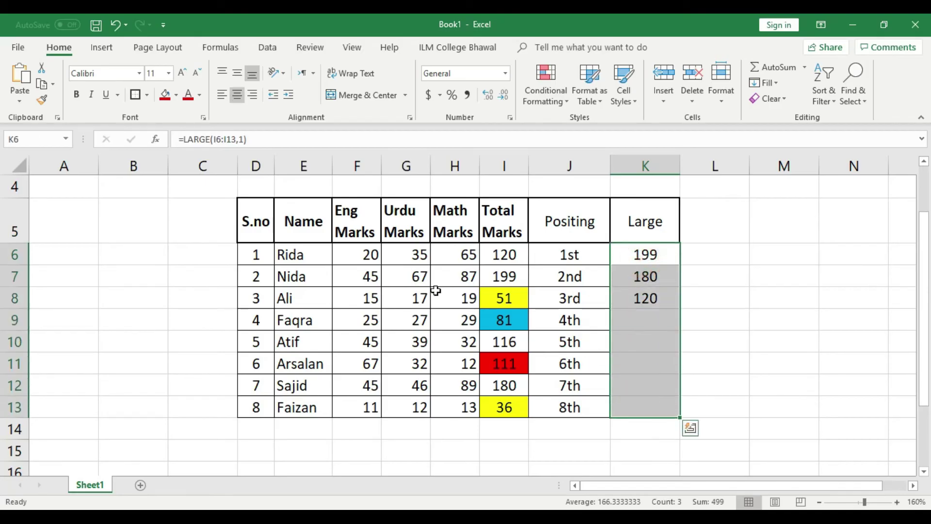
{"action": "left_click", "coordinate": [147, 95]}
{"action": "left_click", "coordinate": [162, 211]}
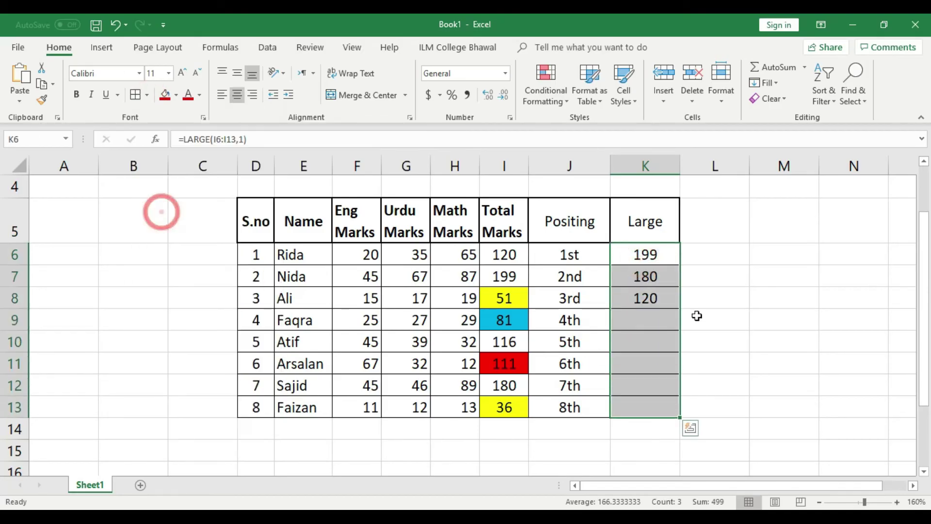
Step: Try to fill the formulas in K6:K8 down to K13, and clear K9:K13
{"action": "left_click", "coordinate": [661, 319]}
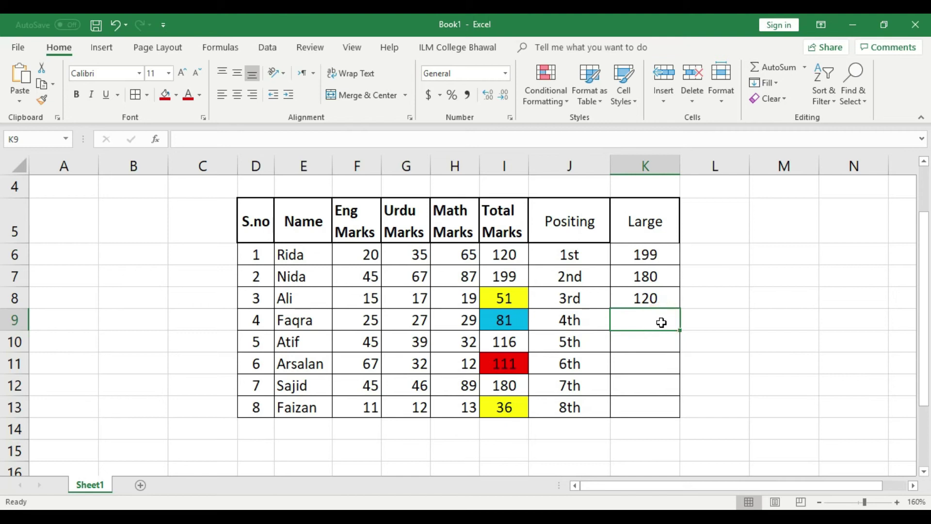
{"action": "left_click_drag", "start_coordinate": [656, 252], "coordinate": [682, 416]}
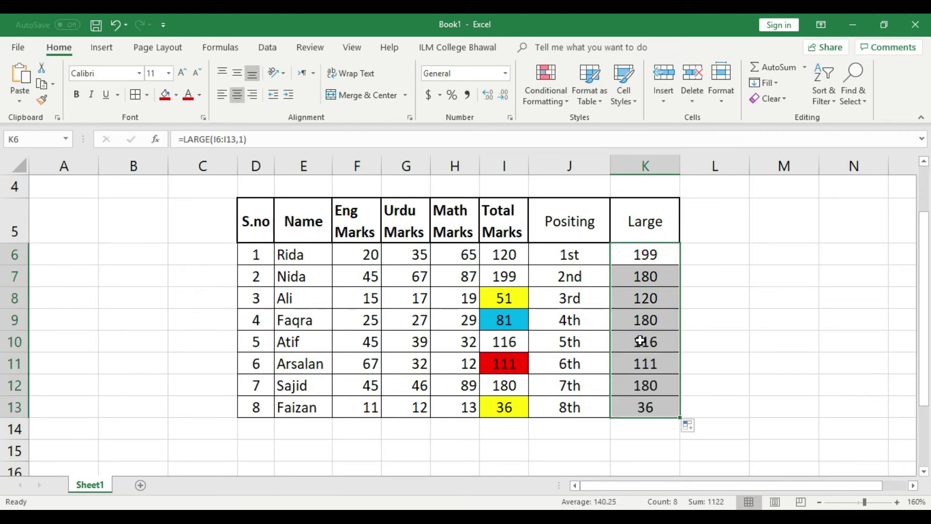
{"action": "left_click_drag", "start_coordinate": [653, 320], "coordinate": [660, 405]}
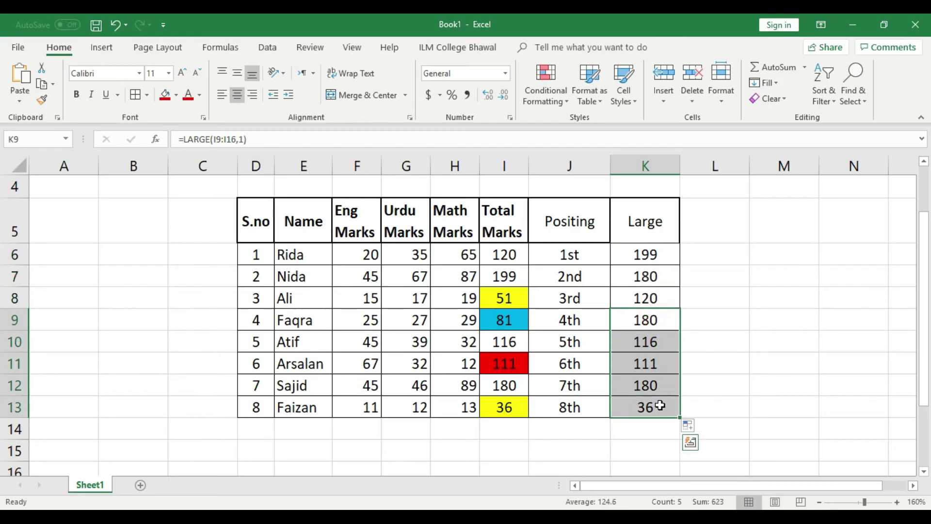
{"action": "key", "text": "Delete"}
Step: Enter =small(I6:I13,4) in K9 for the 4th position and check it against the total marks
{"action": "left_click", "coordinate": [649, 318]}
{"action": "type", "text": "="}
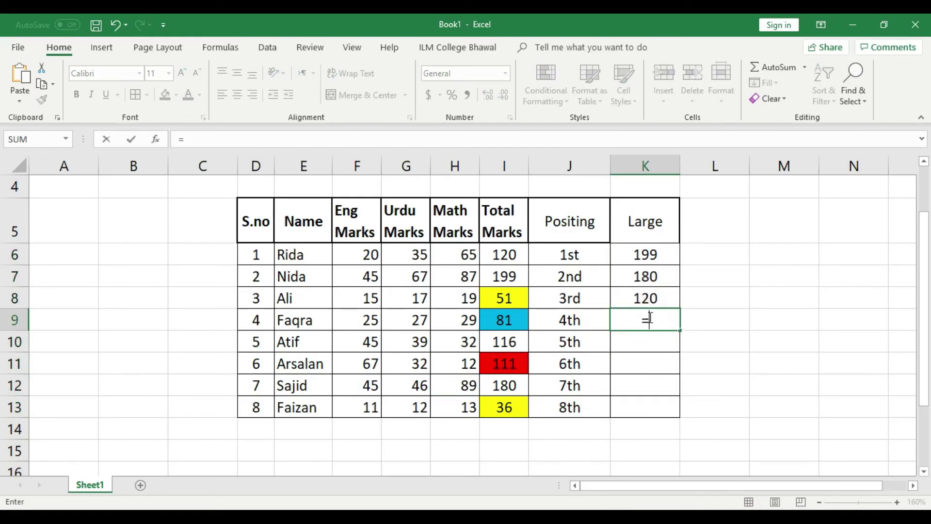
{"action": "type", "text": "sum"}
{"action": "key", "text": "BackSpace"}
{"action": "key", "text": "BackSpace"}
{"action": "key", "text": "BackSpace"}
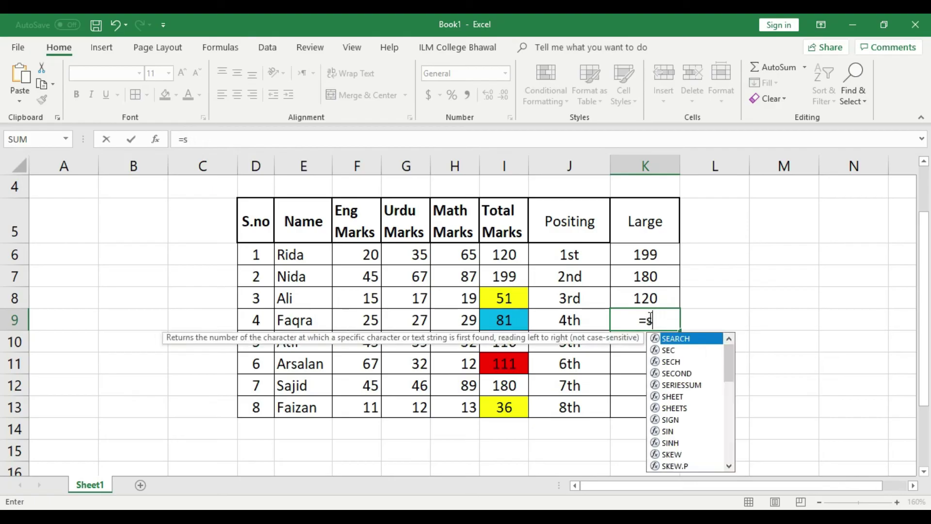
{"action": "type", "text": "small"}
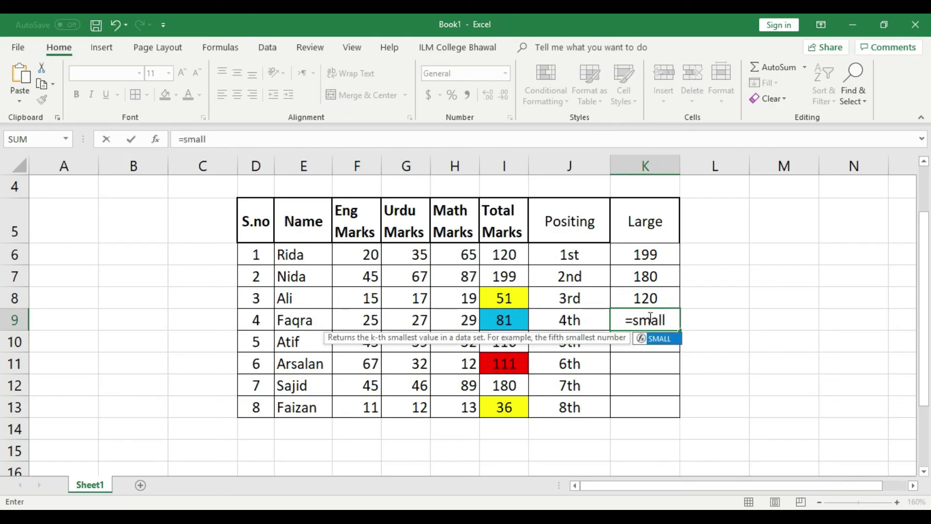
{"action": "type", "text": "("}
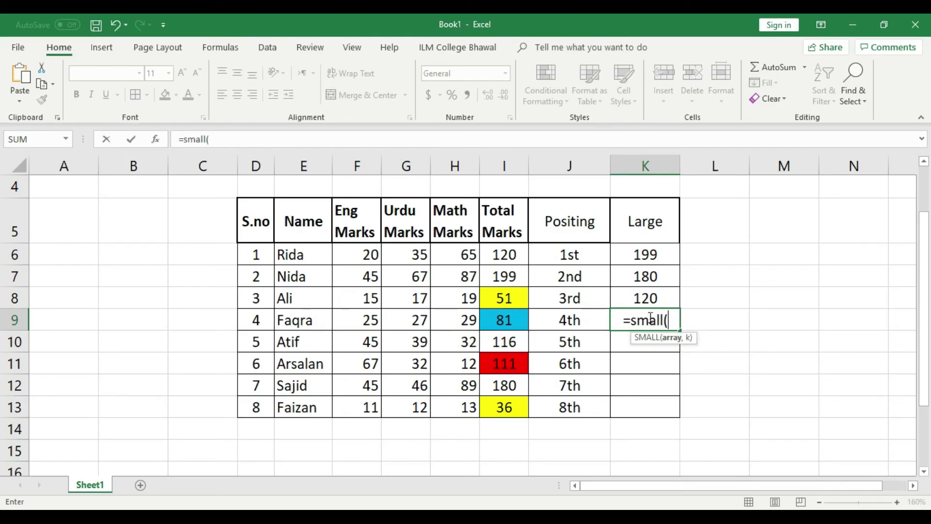
{"action": "left_click_drag", "start_coordinate": [504, 255], "coordinate": [509, 409]}
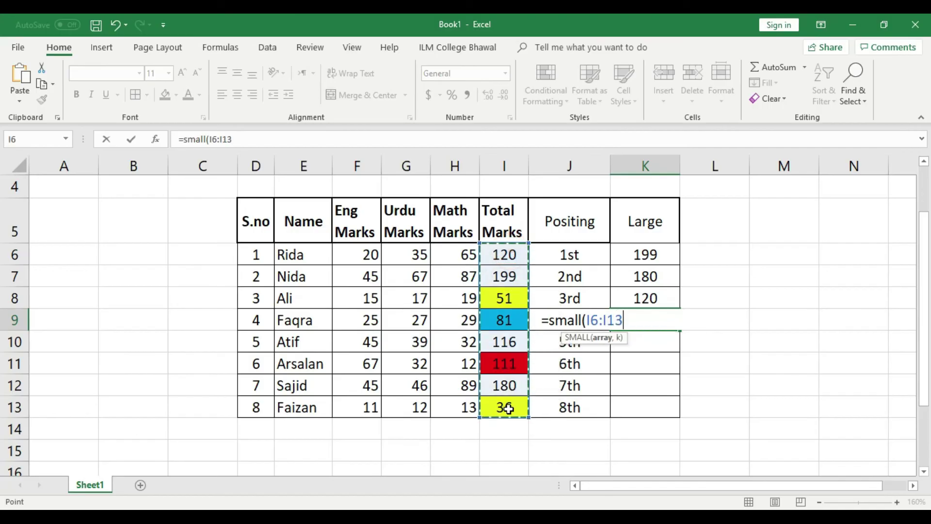
{"action": "type", "text": ","}
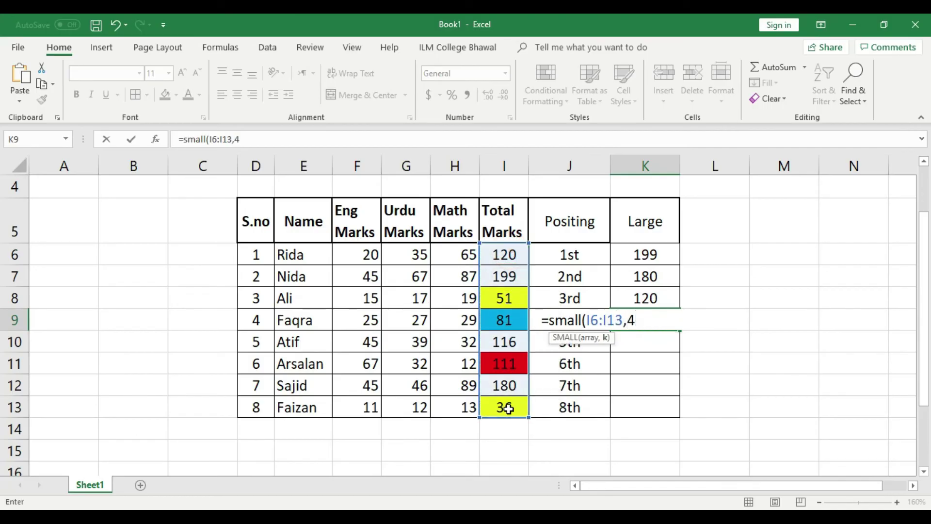
{"action": "type", "text": "4)"}
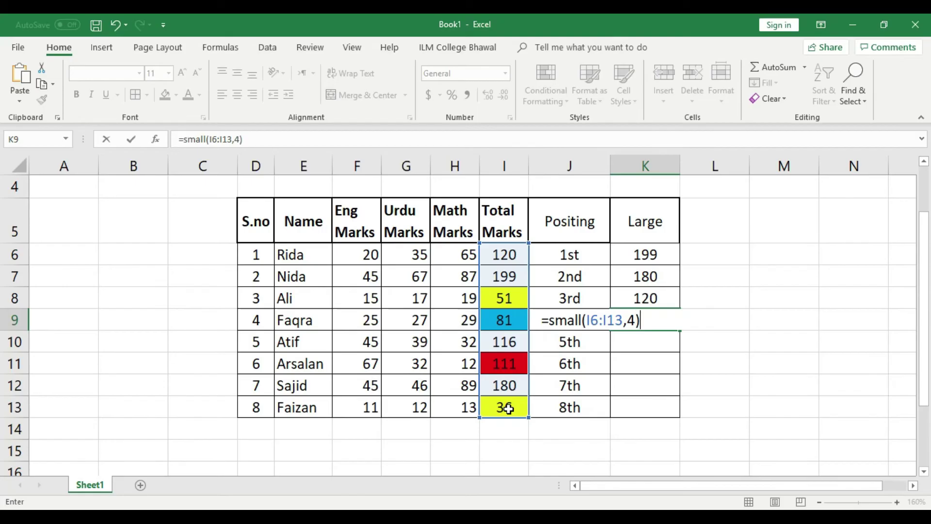
{"action": "key", "text": "Return"}
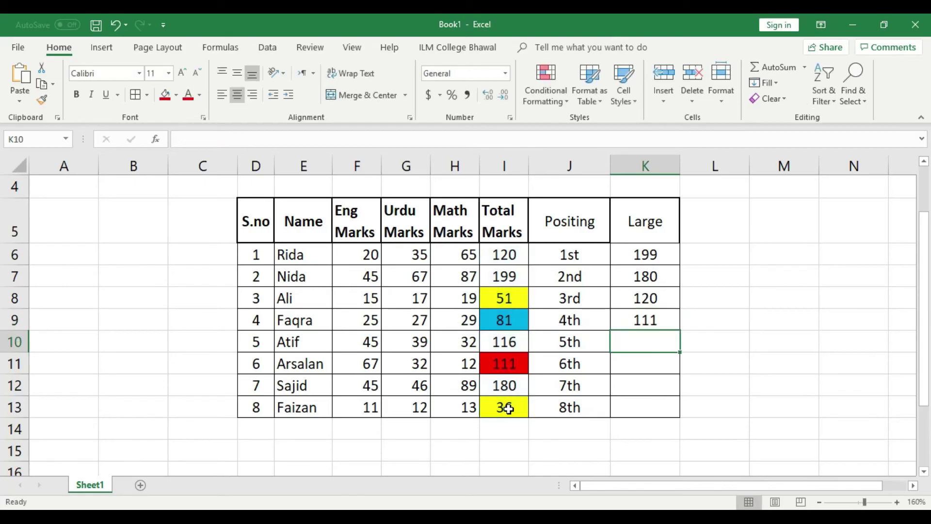
{"action": "left_click", "coordinate": [646, 320]}
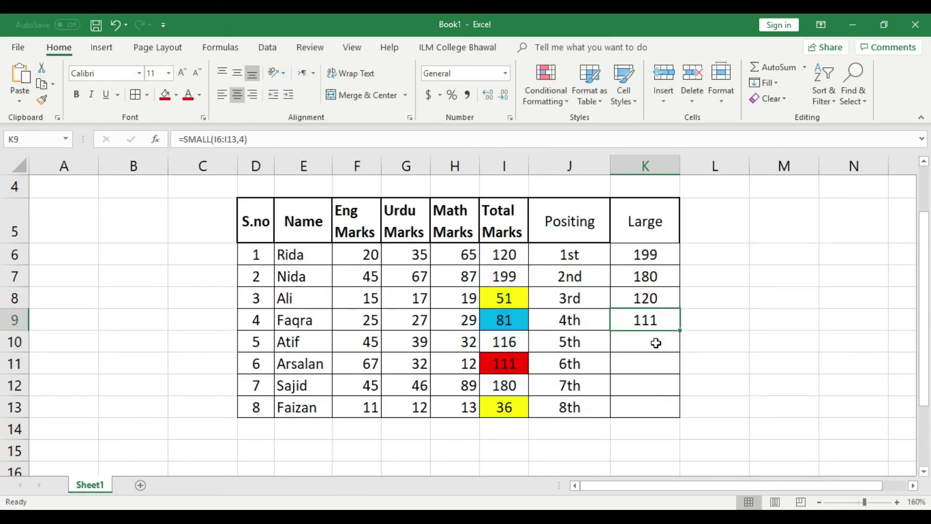
{"action": "left_click", "coordinate": [504, 364]}
Step: Enter =large(I6:I13,5) in K10 for the 5th position
{"action": "left_click", "coordinate": [643, 342]}
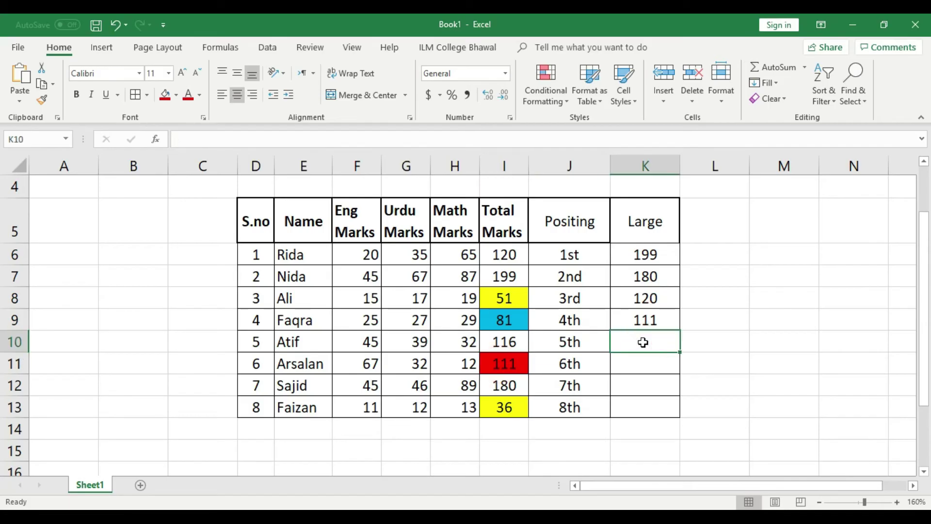
{"action": "type", "text": "="}
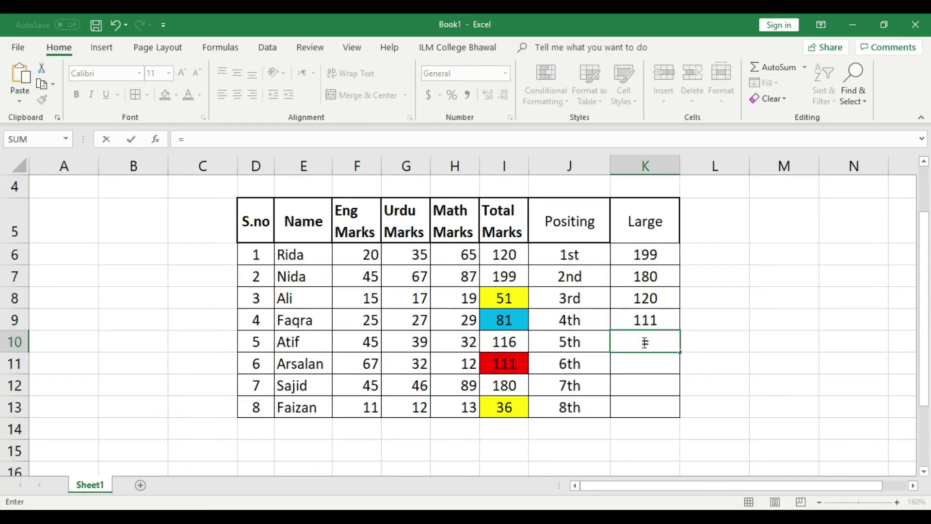
{"action": "type", "text": "su"}
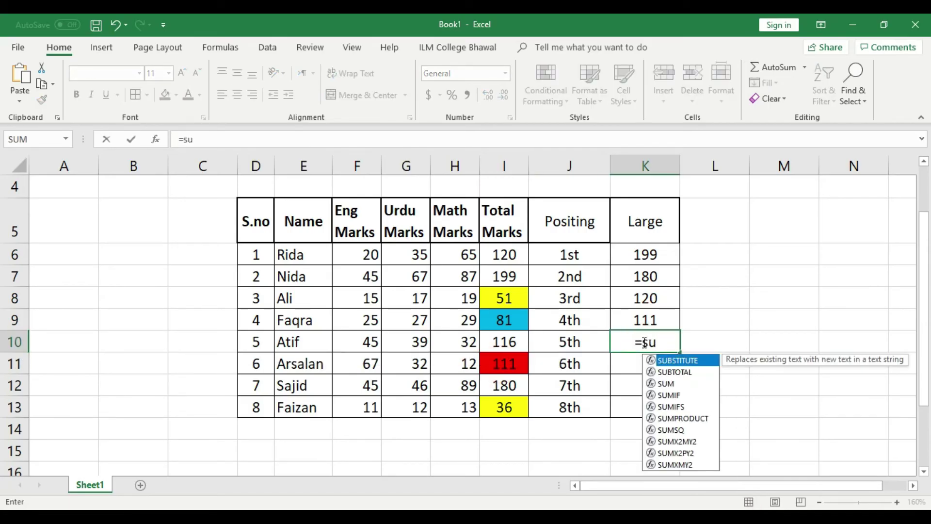
{"action": "key", "text": "BackSpace"}
{"action": "type", "text": "m"}
{"action": "key", "text": "BackSpace"}
{"action": "key", "text": "BackSpace"}
{"action": "type", "text": "large"}
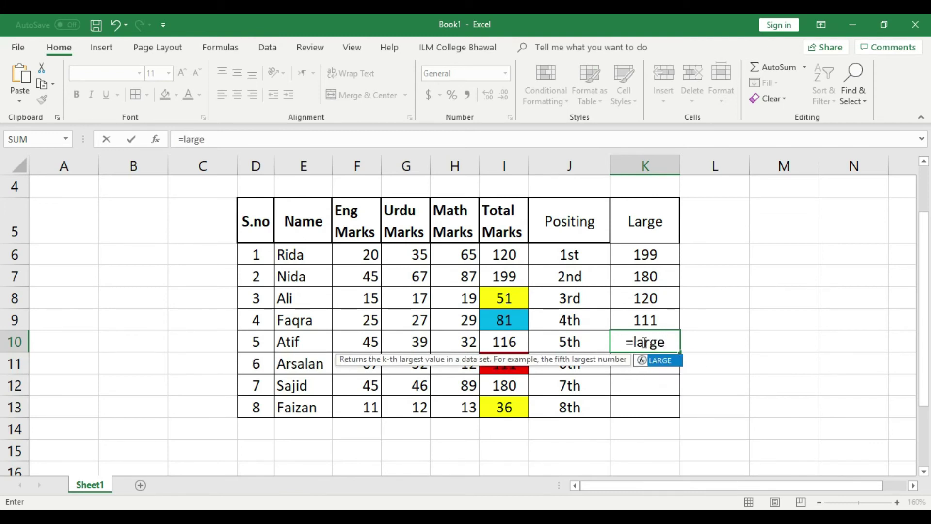
{"action": "type", "text": "("}
{"action": "left_click_drag", "start_coordinate": [505, 254], "coordinate": [505, 413]}
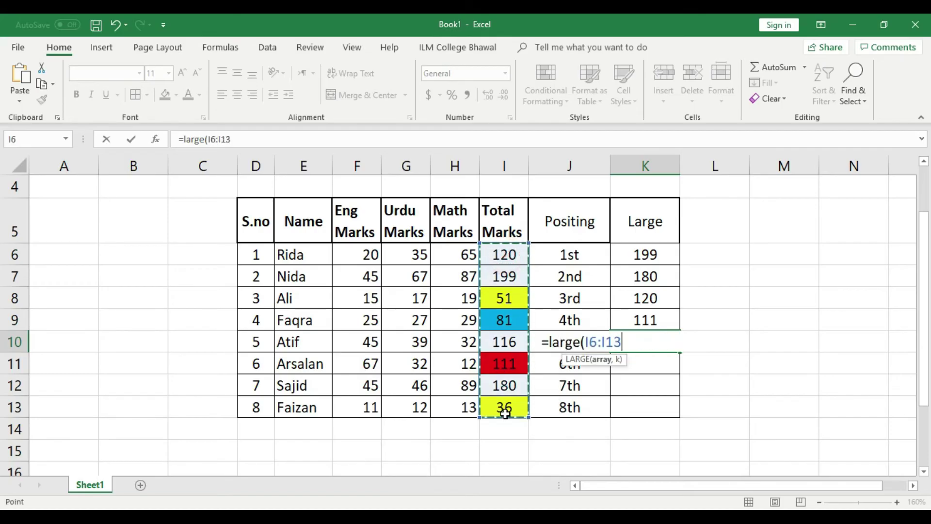
{"action": "type", "text": ",5)"}
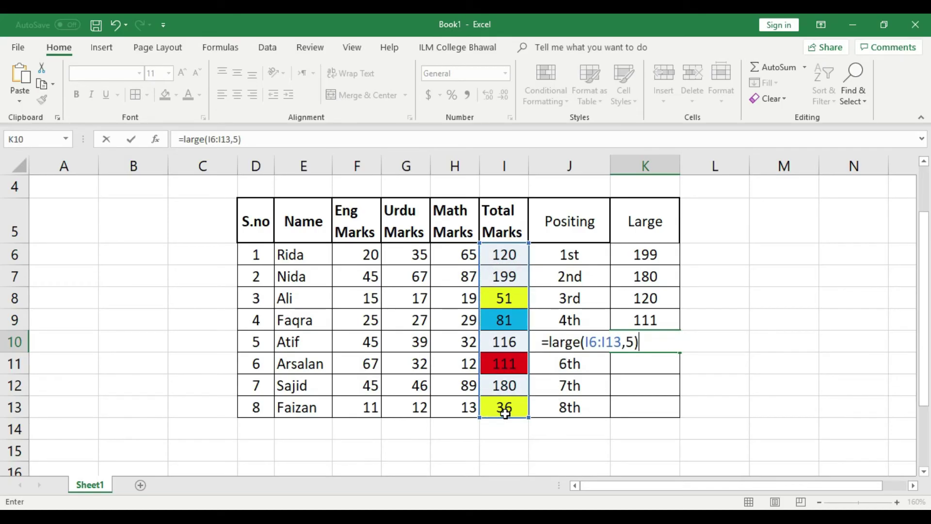
{"action": "key", "text": "Return"}
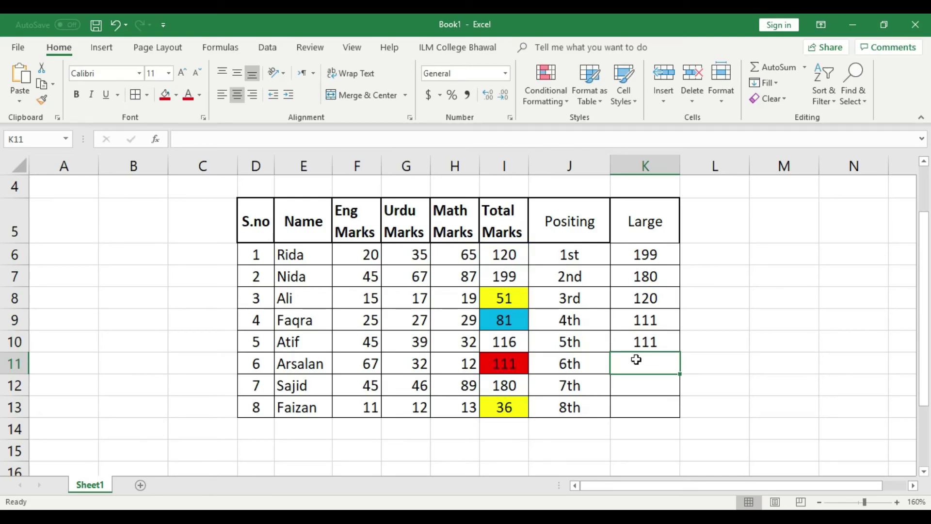
Step: Try entering =larger in K11, compare the formulas in K9 and K10, and clear K11
{"action": "type", "text": "="}
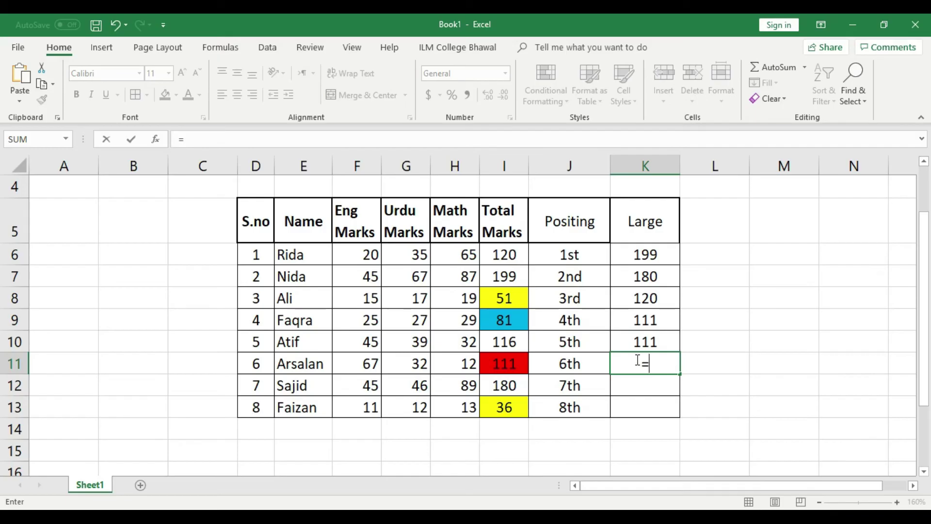
{"action": "type", "text": "larger"}
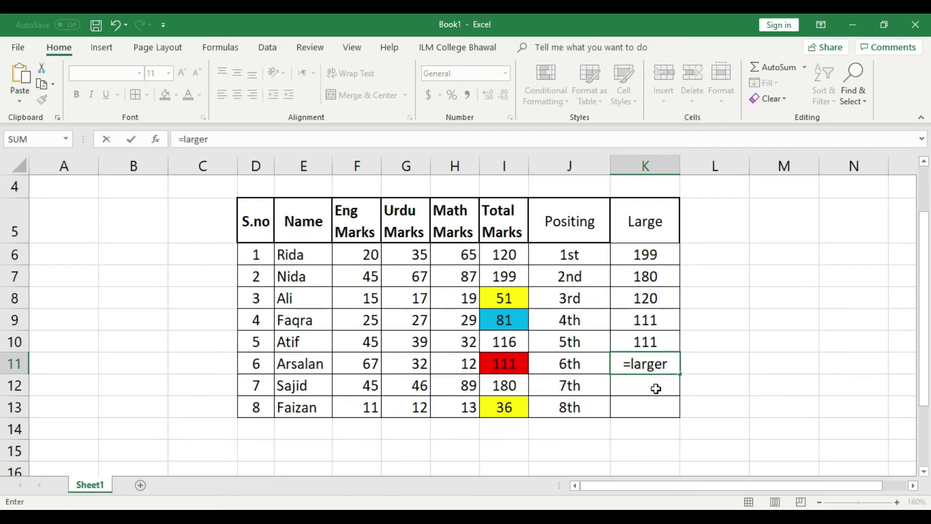
{"action": "left_click", "coordinate": [655, 320]}
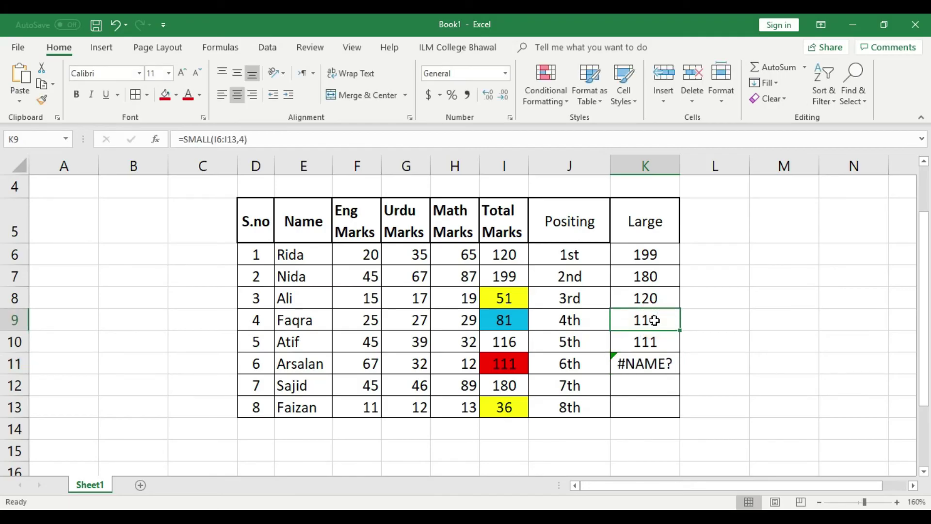
{"action": "left_click", "coordinate": [653, 339]}
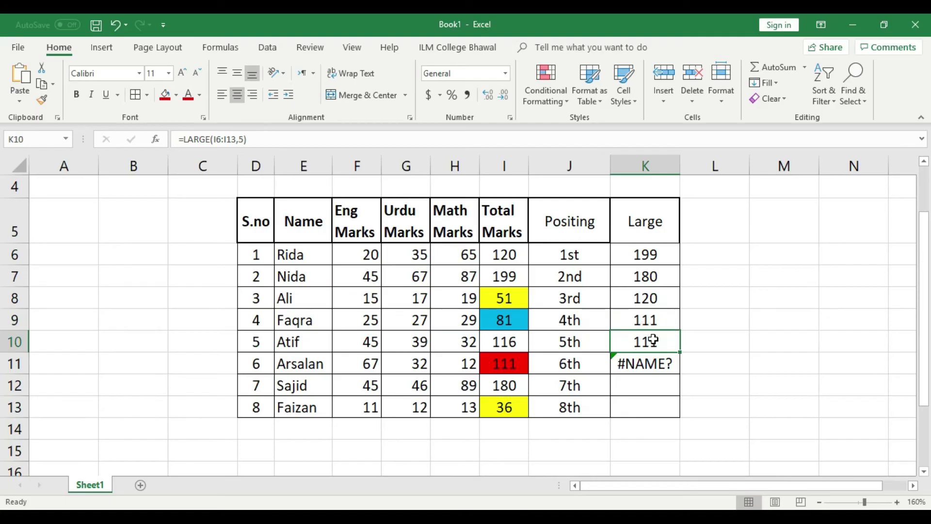
{"action": "left_click", "coordinate": [650, 366]}
{"action": "key", "text": "Delete"}
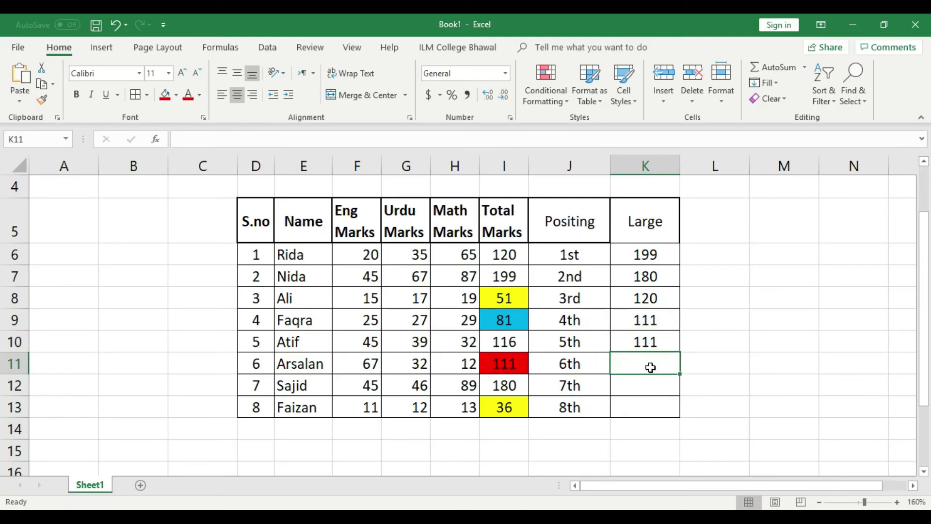
Step: Open the formula in K9 to examine its function name and arguments
{"action": "left_click", "coordinate": [645, 320]}
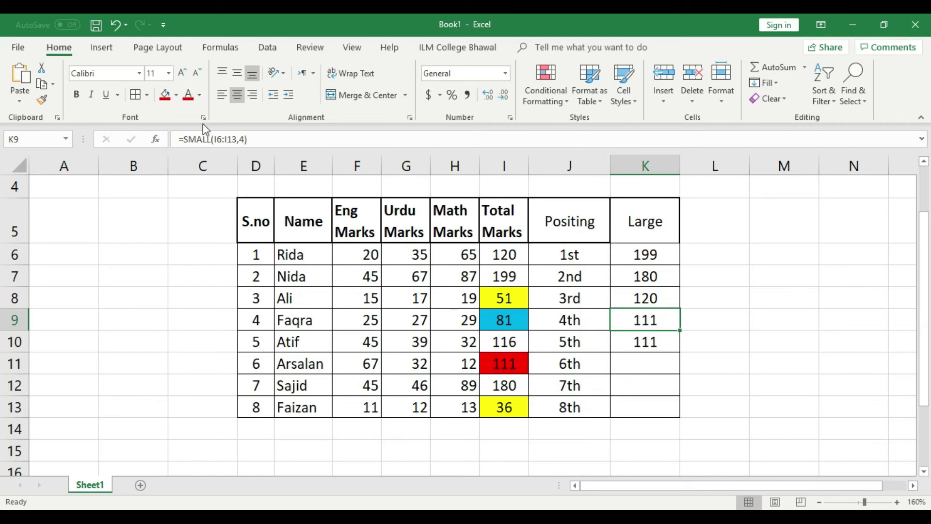
{"action": "left_click", "coordinate": [228, 138]}
{"action": "key", "text": "Return"}
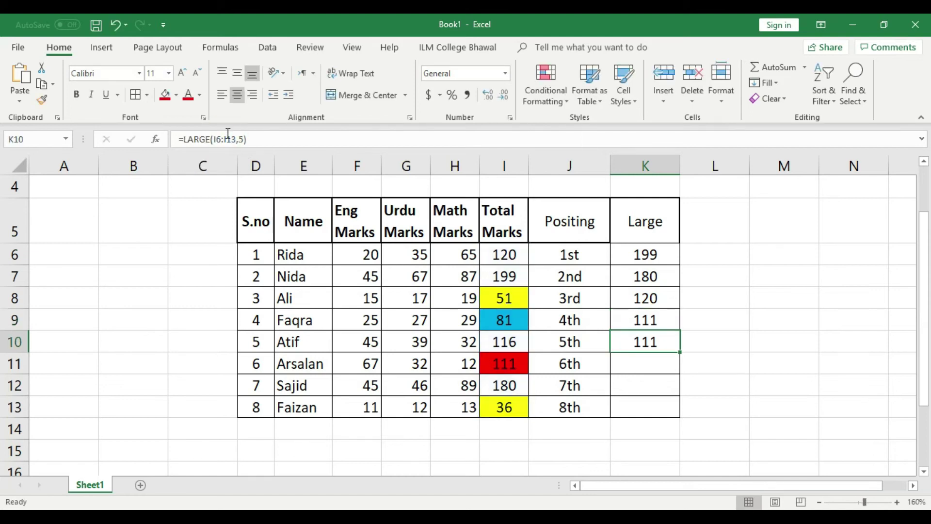
Step: Examine the formula in K10 and compare it with the formulas in K9 and K8
{"action": "left_click", "coordinate": [236, 139]}
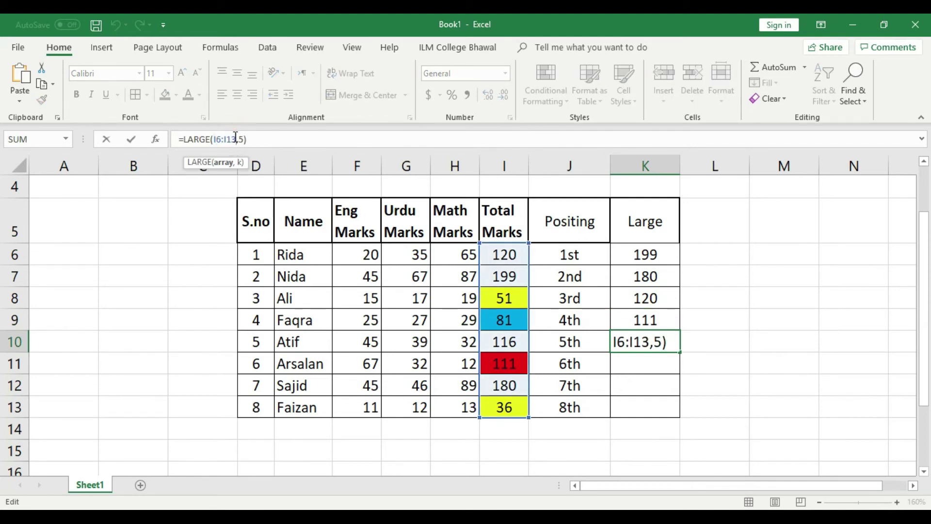
{"action": "key", "text": "Return"}
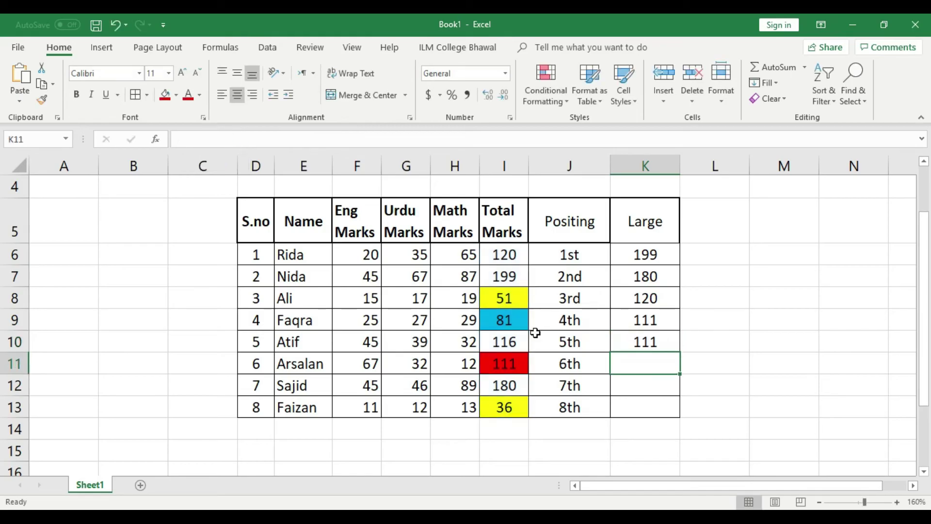
{"action": "left_click", "coordinate": [659, 312]}
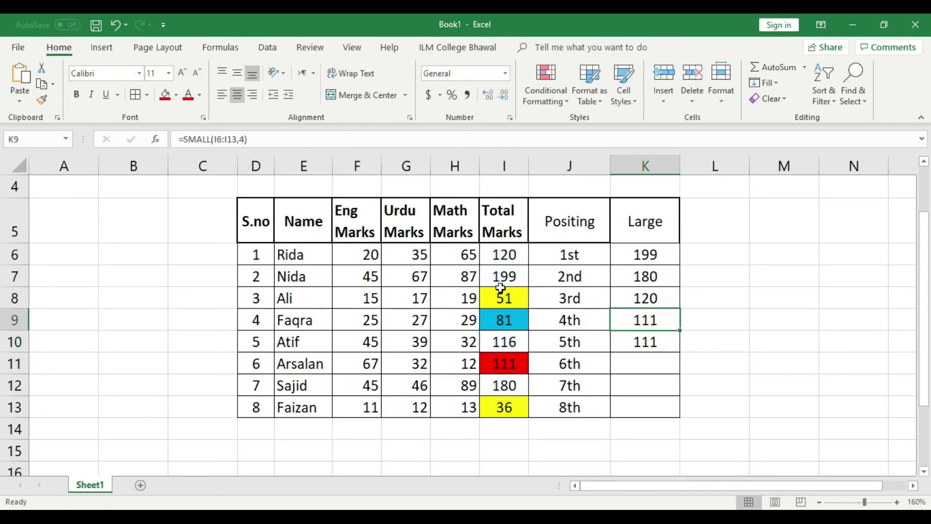
{"action": "left_click", "coordinate": [508, 255]}
{"action": "left_click", "coordinate": [663, 297]}
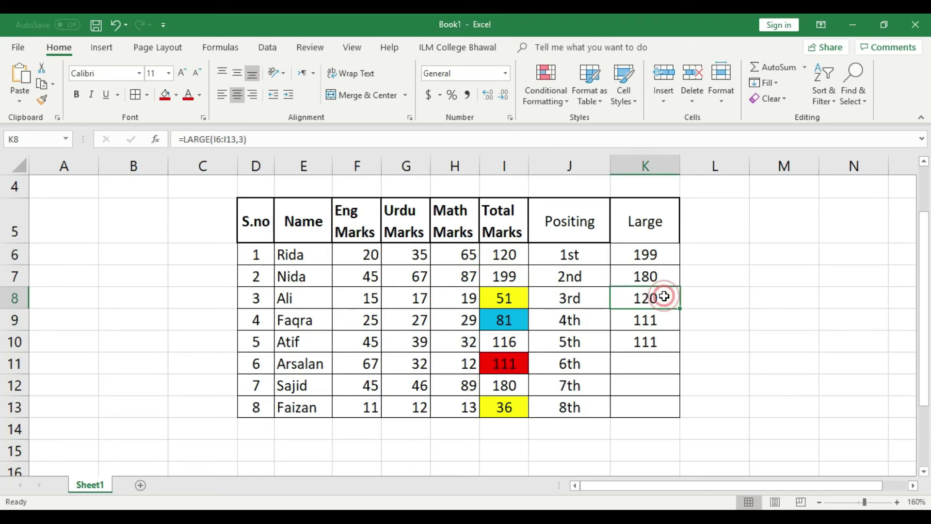
Step: Clear the formulas in K9 and K10 for the 4th and 5th positions
{"action": "left_click", "coordinate": [657, 320]}
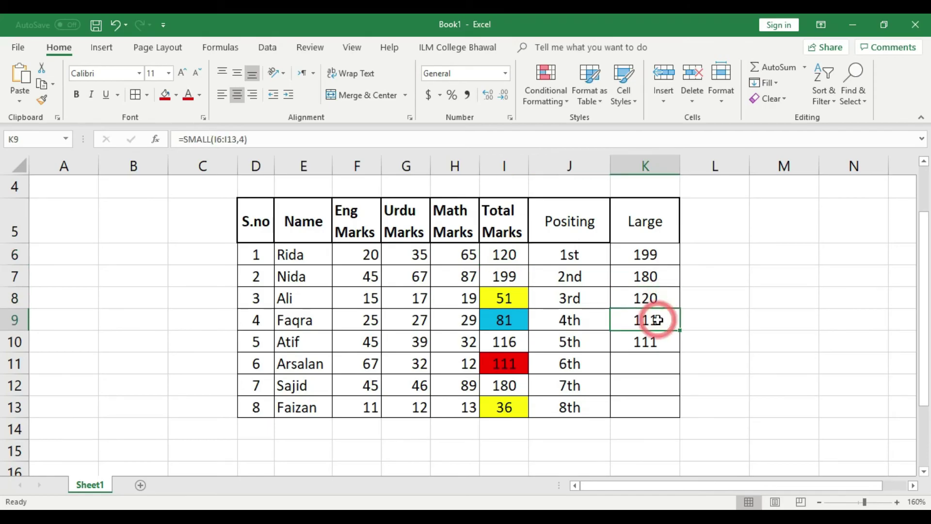
{"action": "key", "text": "Delete"}
{"action": "left_click", "coordinate": [654, 353]}
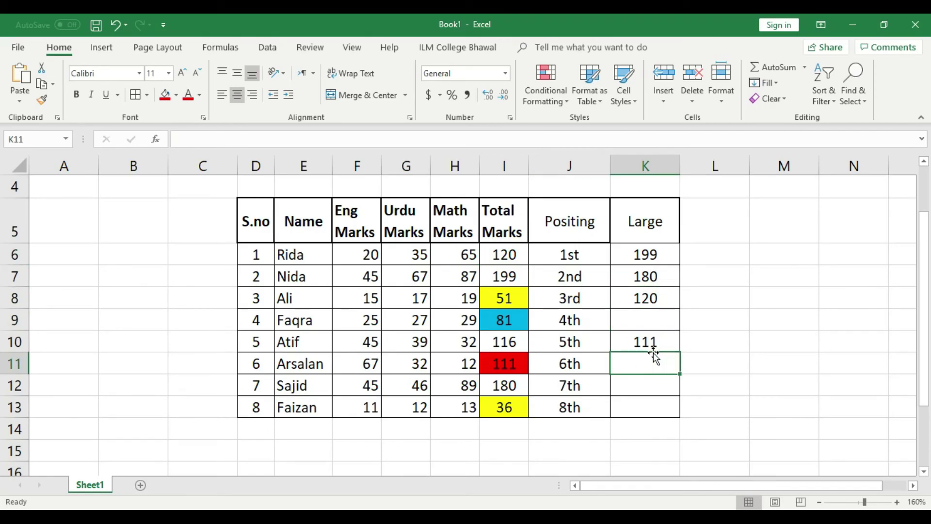
{"action": "left_click", "coordinate": [655, 336]}
{"action": "key", "text": "Delete"}
Step: Enter =larger(I6:I13,4) in K9 for the 4th position
{"action": "left_click", "coordinate": [629, 305]}
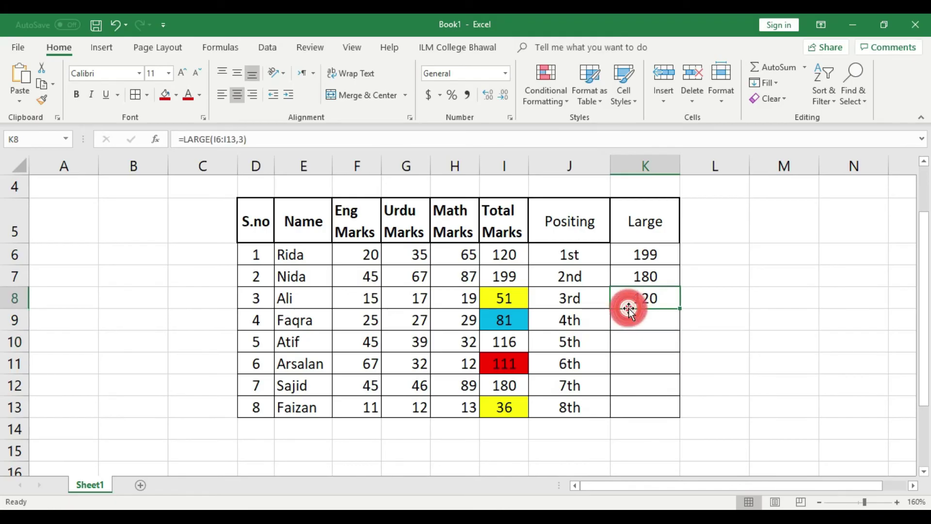
{"action": "left_click", "coordinate": [646, 320]}
{"action": "type", "text": "="}
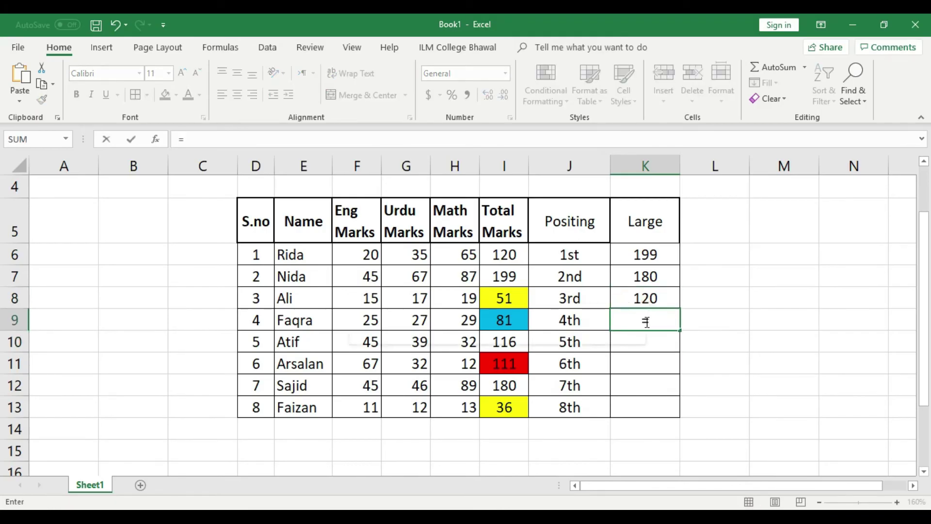
{"action": "type", "text": "larger("}
{"action": "left_click_drag", "start_coordinate": [504, 254], "coordinate": [508, 398]}
{"action": "type", "text": ",4"}
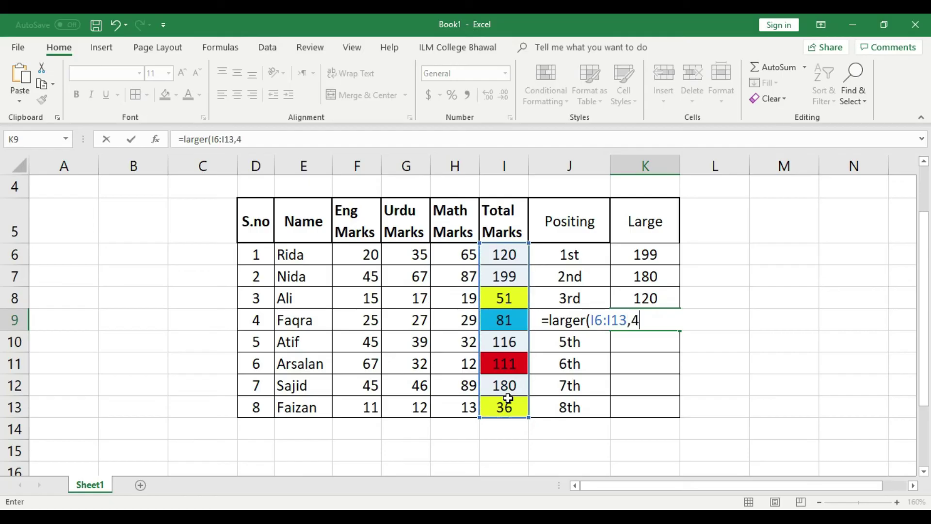
{"action": "key", "text": "Return"}
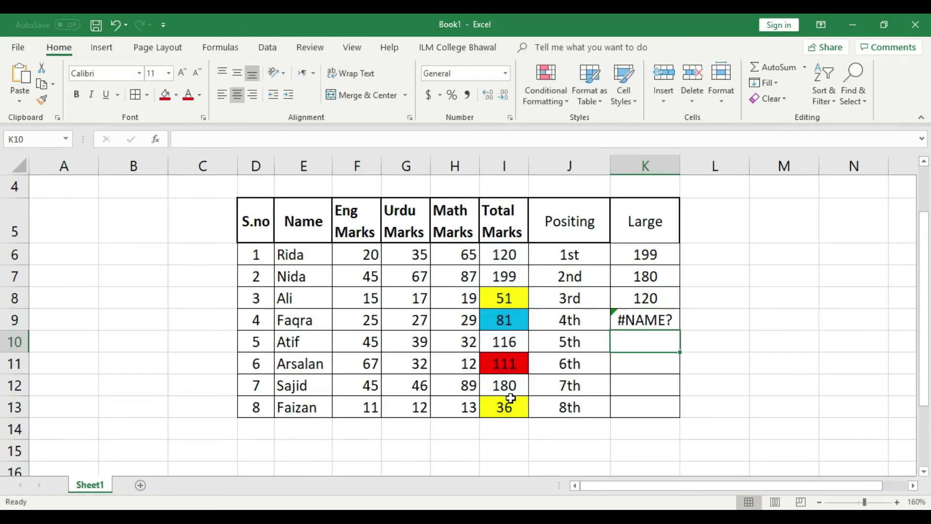
Step: Correct the function name in K9 so the formula reads =large(I6:I13,4)
{"action": "left_click", "coordinate": [627, 322]}
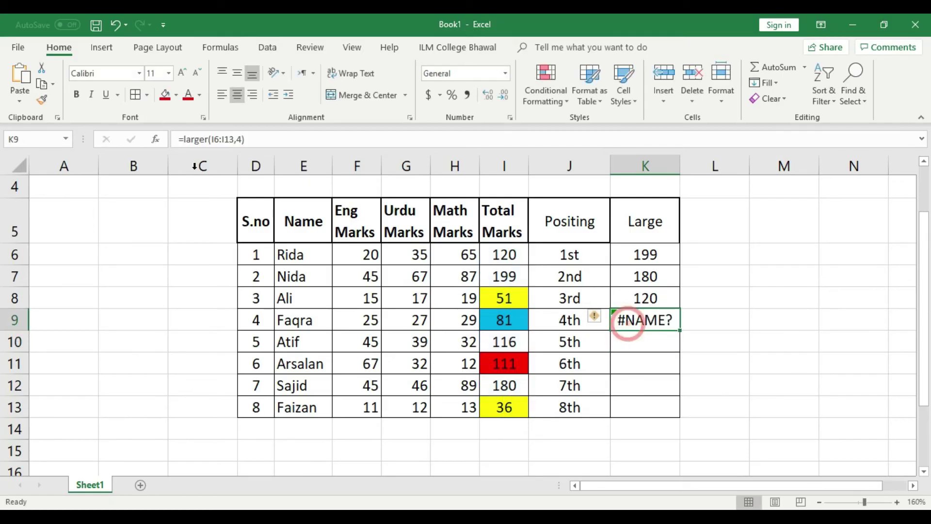
{"action": "left_click", "coordinate": [210, 139]}
{"action": "key", "text": "BackSpace"}
{"action": "key", "text": "Return"}
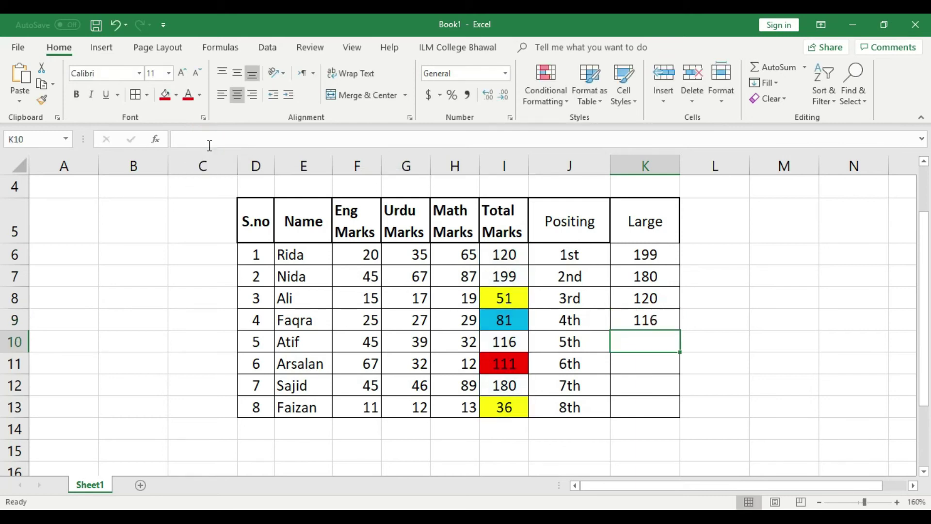
Step: Apply an outside border around the Large header in K5
{"action": "left_click", "coordinate": [632, 216]}
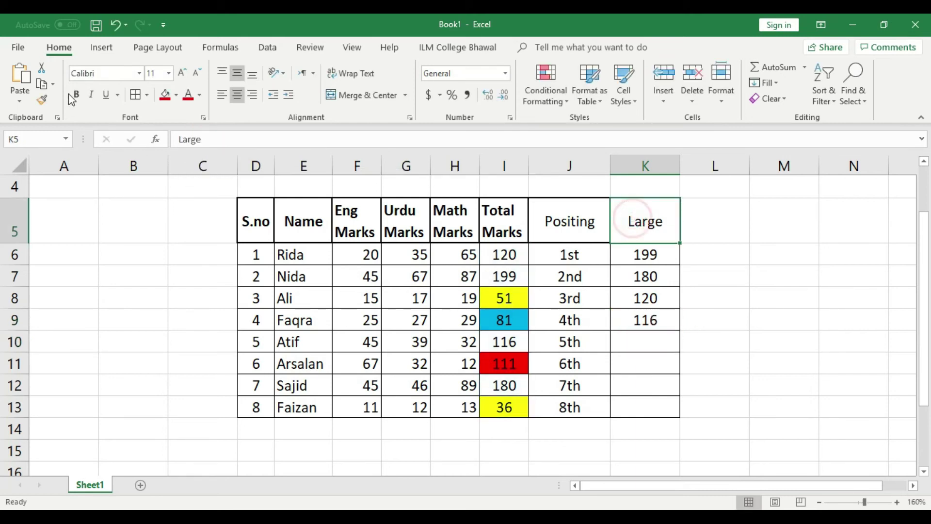
{"action": "left_click", "coordinate": [147, 99]}
{"action": "left_click", "coordinate": [177, 243]}
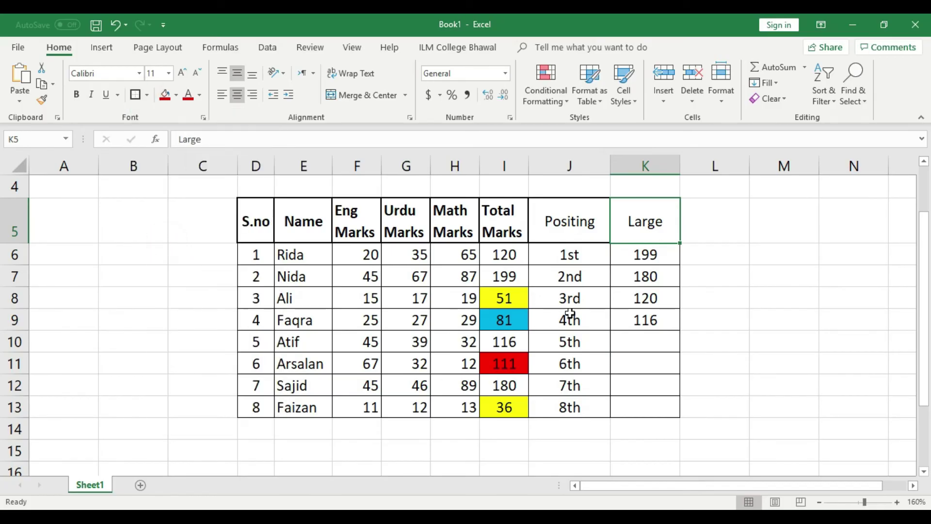
Step: Enter =large(I6:I13,5) in K10 for the 5th position
{"action": "left_click", "coordinate": [613, 335]}
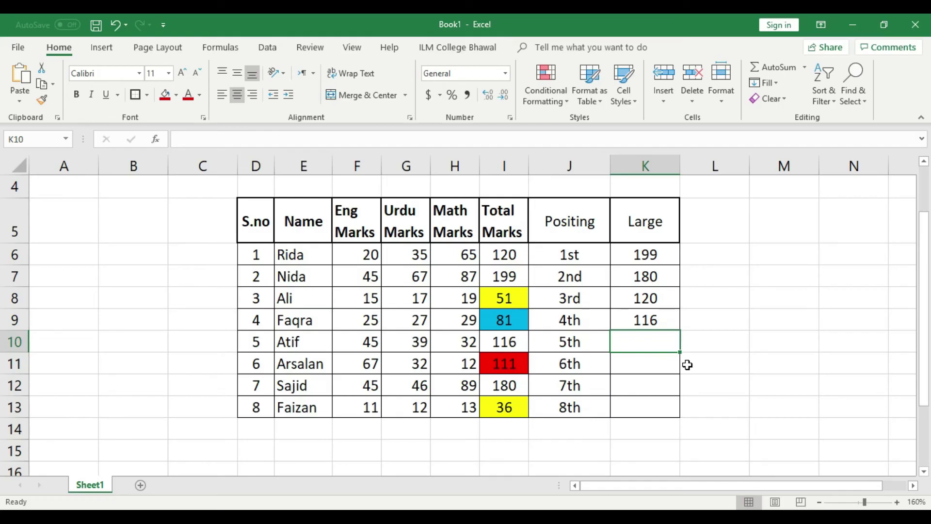
{"action": "type", "text": "="}
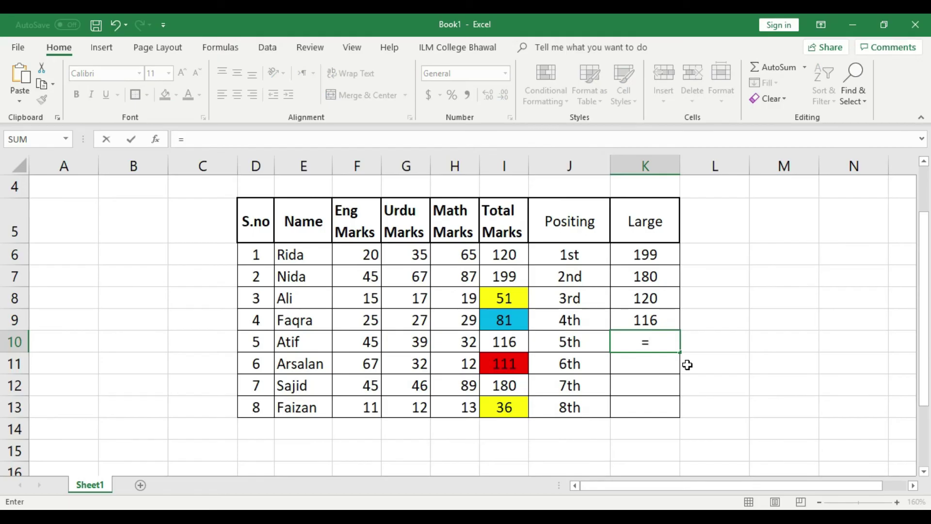
{"action": "type", "text": "large"}
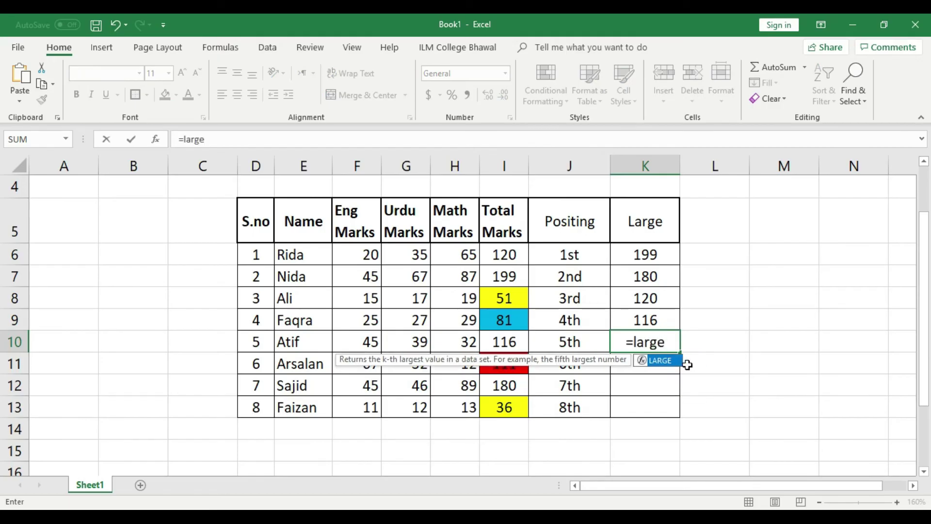
{"action": "type", "text": "("}
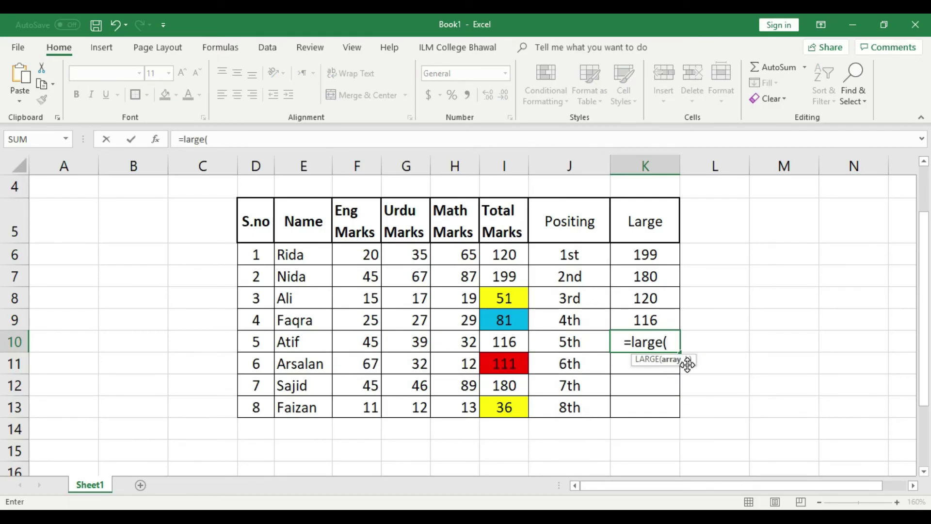
{"action": "left_click", "coordinate": [512, 254]}
{"action": "left_click_drag", "start_coordinate": [512, 270], "coordinate": [512, 406]}
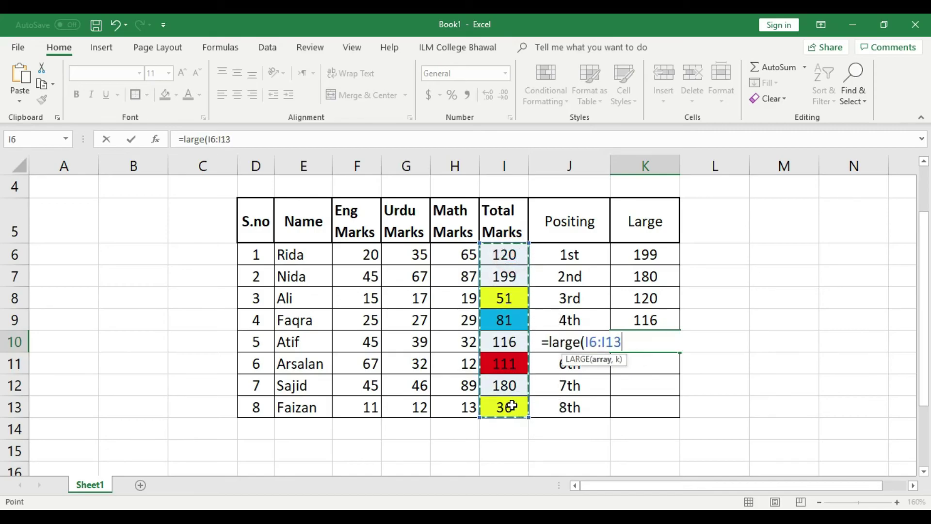
{"action": "type", "text": ","}
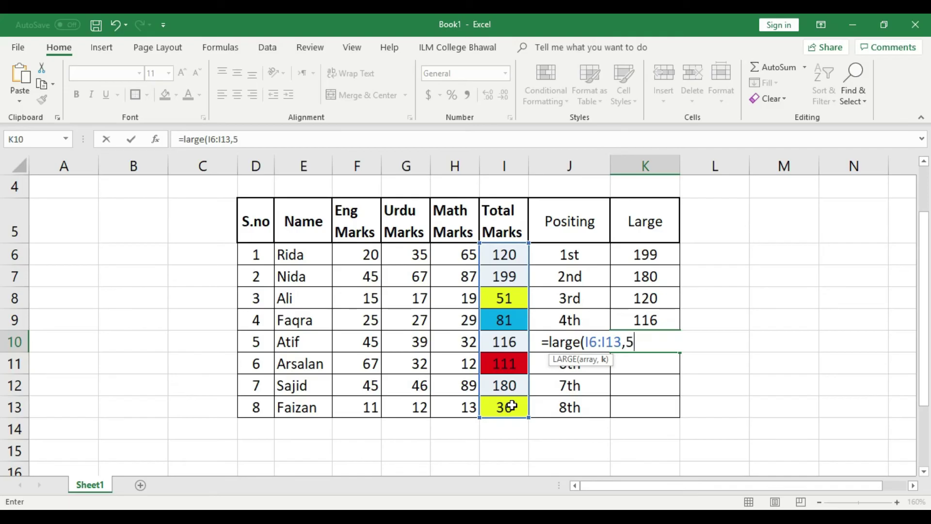
{"action": "type", "text": "5)"}
{"action": "key", "text": "Return"}
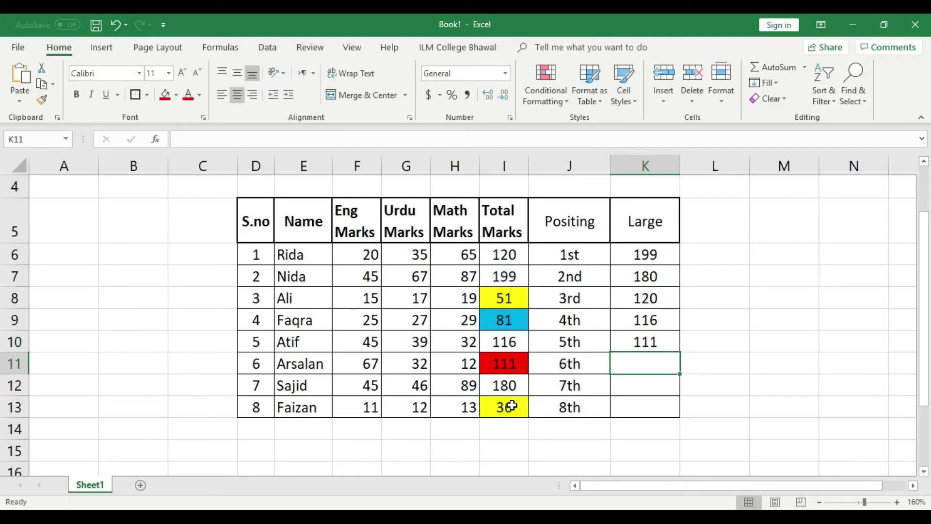
Step: Enter =large(I6:I13,6) in K11 for the 6th position
{"action": "type", "text": "="}
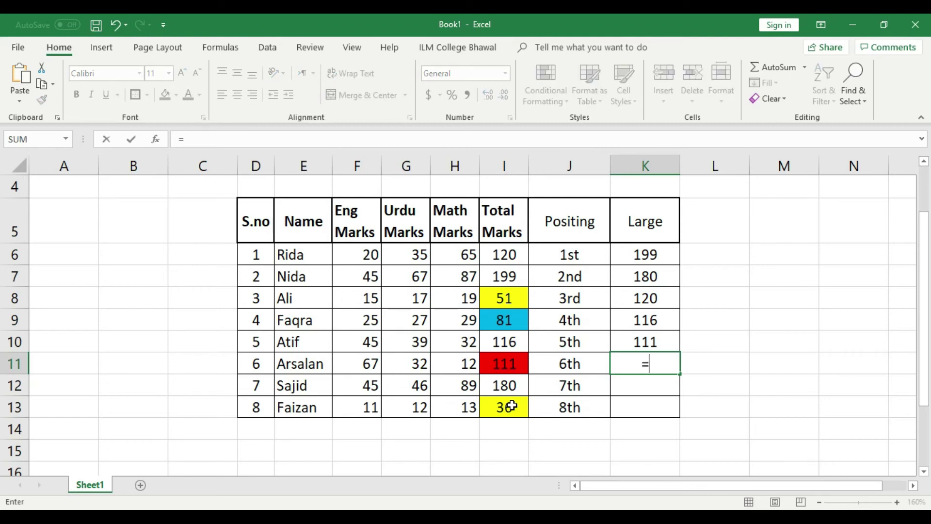
{"action": "type", "text": "sum"}
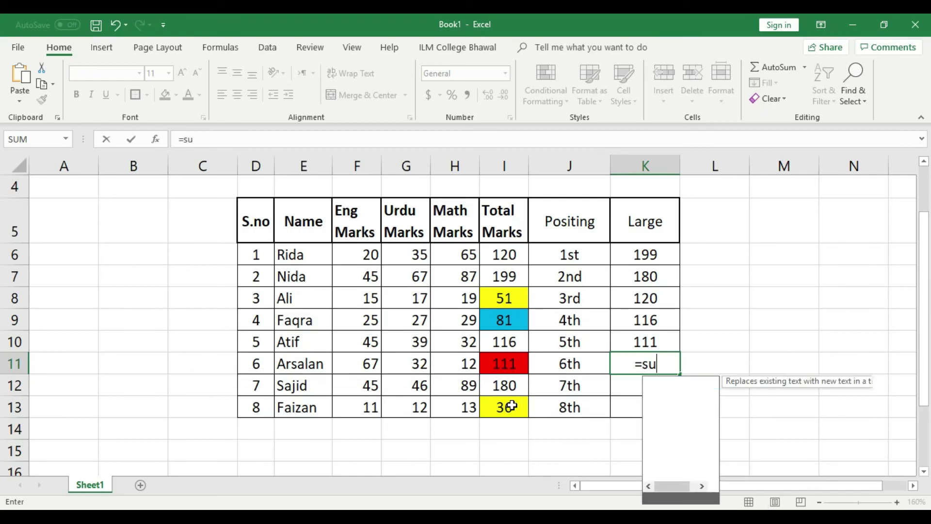
{"action": "key", "text": "BackSpace"}
{"action": "key", "text": "BackSpace"}
{"action": "key", "text": "BackSpace"}
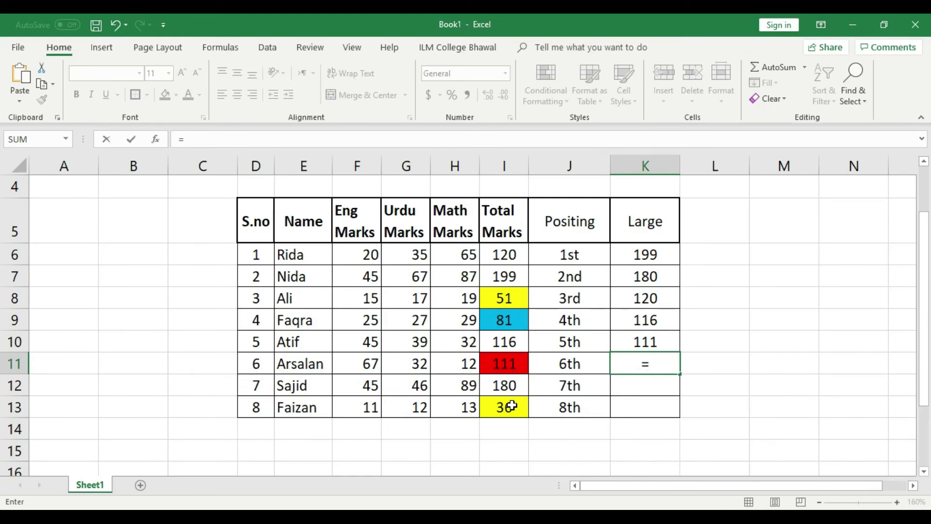
{"action": "type", "text": "large"}
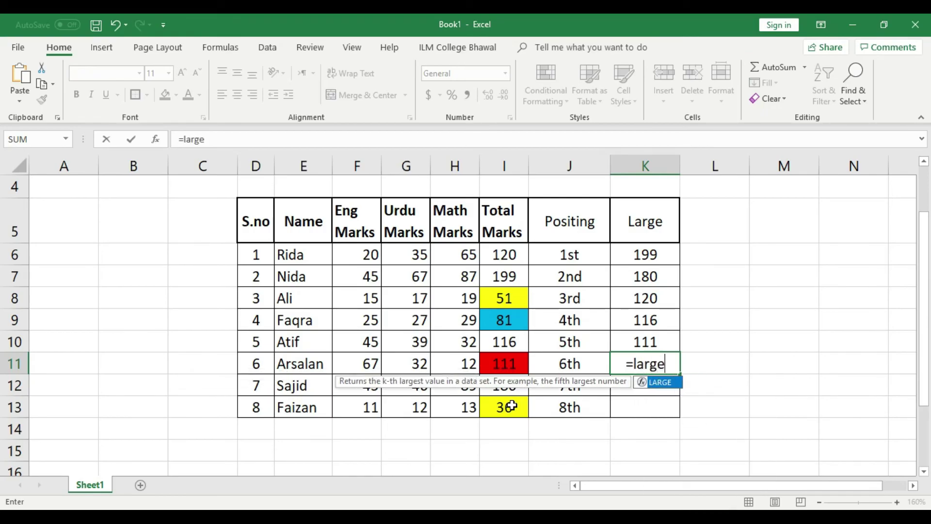
{"action": "type", "text": "("}
{"action": "left_click_drag", "start_coordinate": [504, 252], "coordinate": [507, 401]}
{"action": "type", "text": ",6)"}
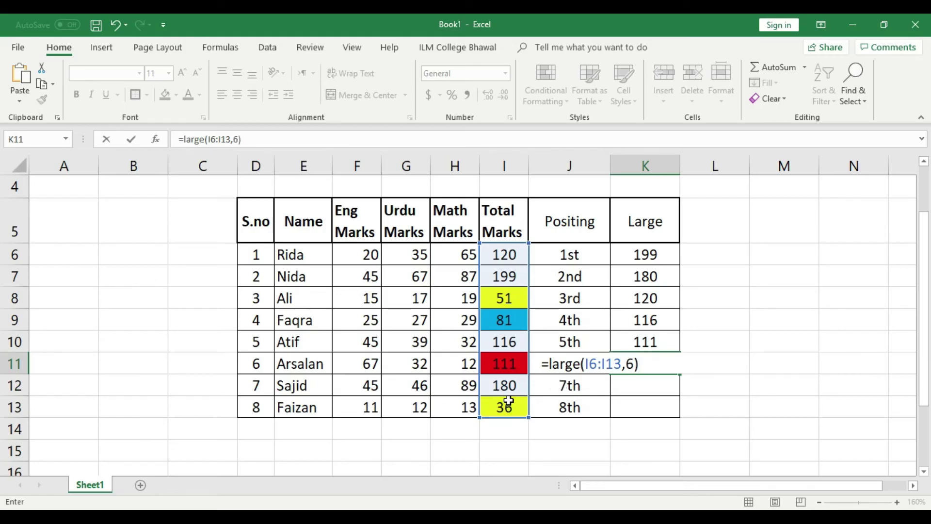
{"action": "key", "text": "Return"}
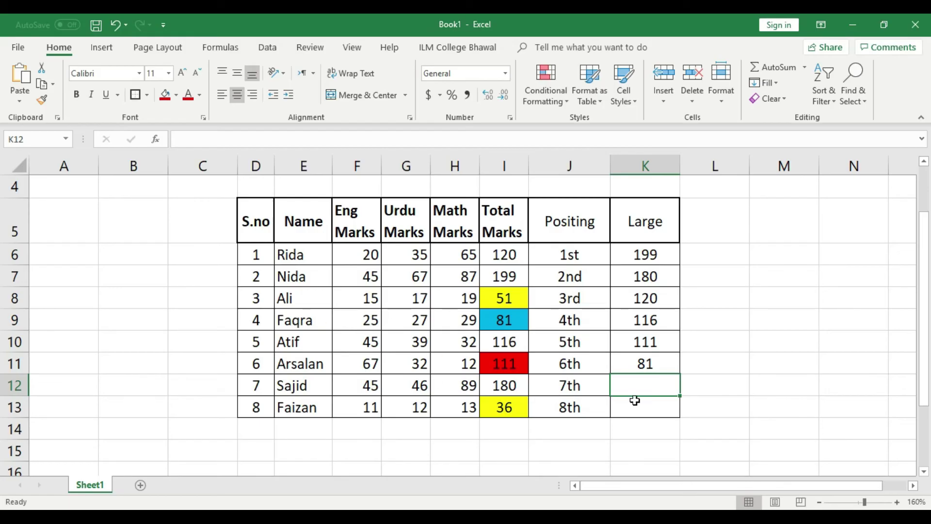
Step: Enter =large(I6:I13,7) in K12 for the 7th position
{"action": "type", "text": "="}
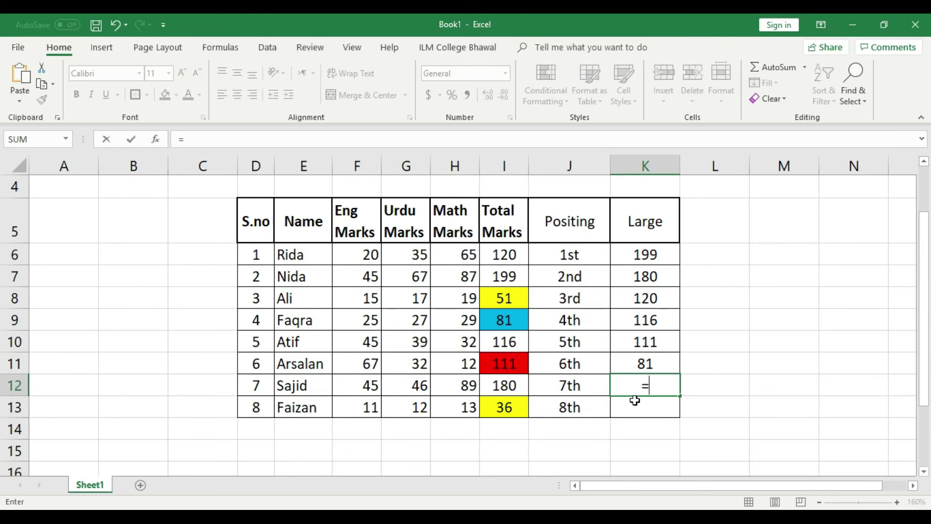
{"action": "type", "text": "larg"}
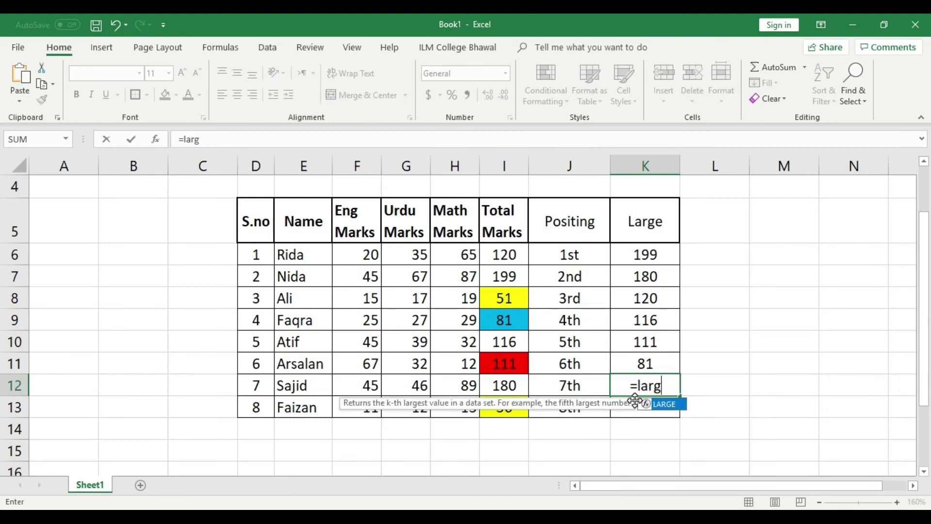
{"action": "type", "text": "e("}
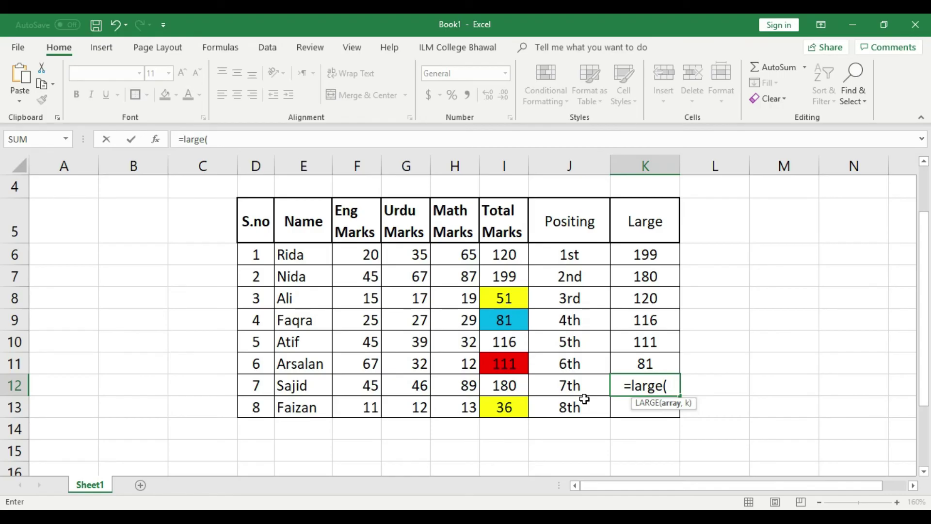
{"action": "left_click_drag", "start_coordinate": [505, 257], "coordinate": [501, 403]}
{"action": "type", "text": ",7)"}
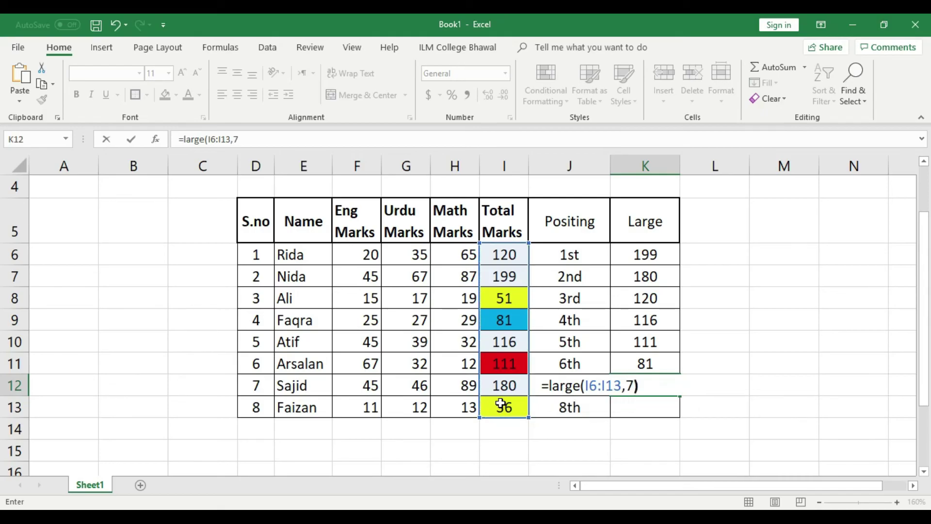
{"action": "key", "text": "Return"}
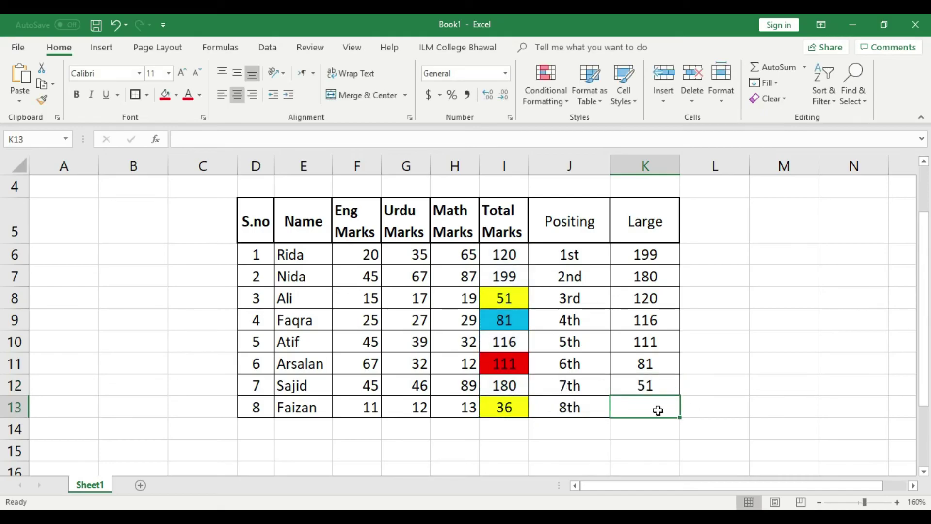
Step: Enter =large(I6:I13,8) in K13 for the 8th position
{"action": "type", "text": "="}
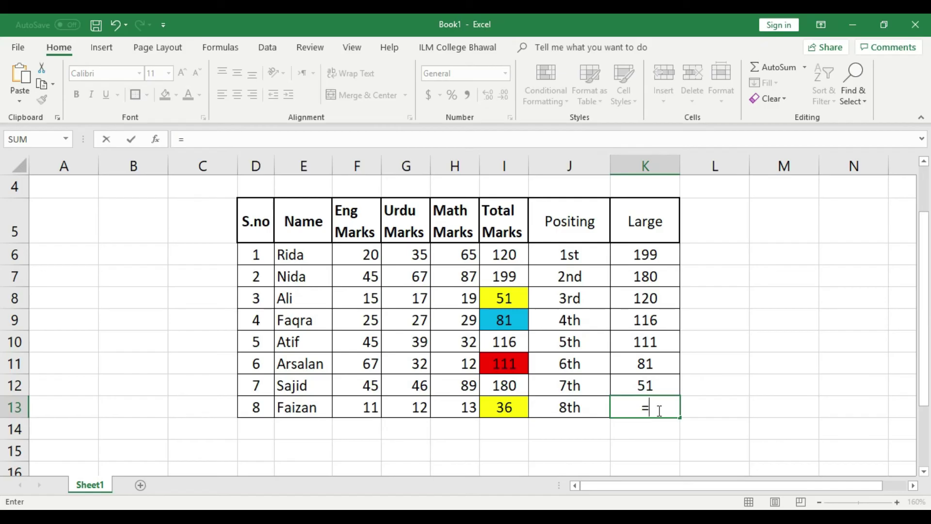
{"action": "type", "text": "large"}
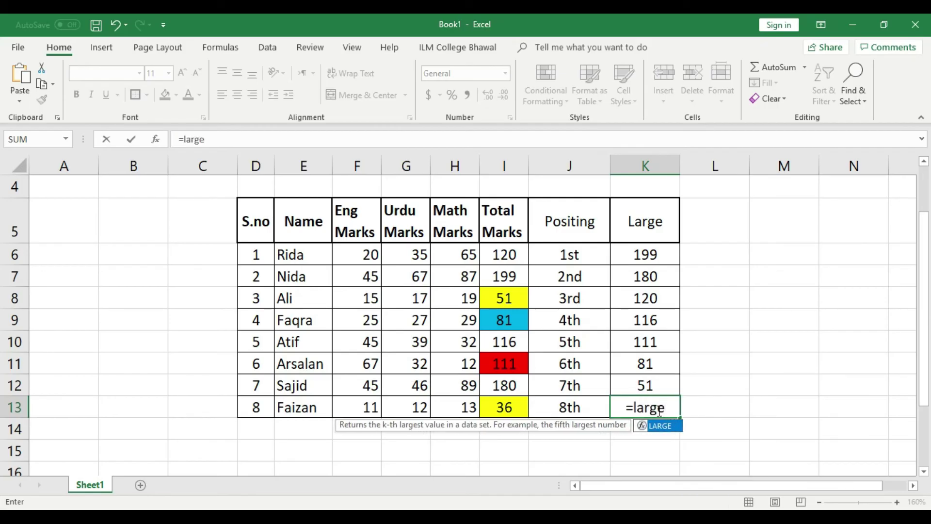
{"action": "type", "text": "("}
{"action": "left_click_drag", "start_coordinate": [504, 255], "coordinate": [512, 399]}
{"action": "type", "text": ",8)"}
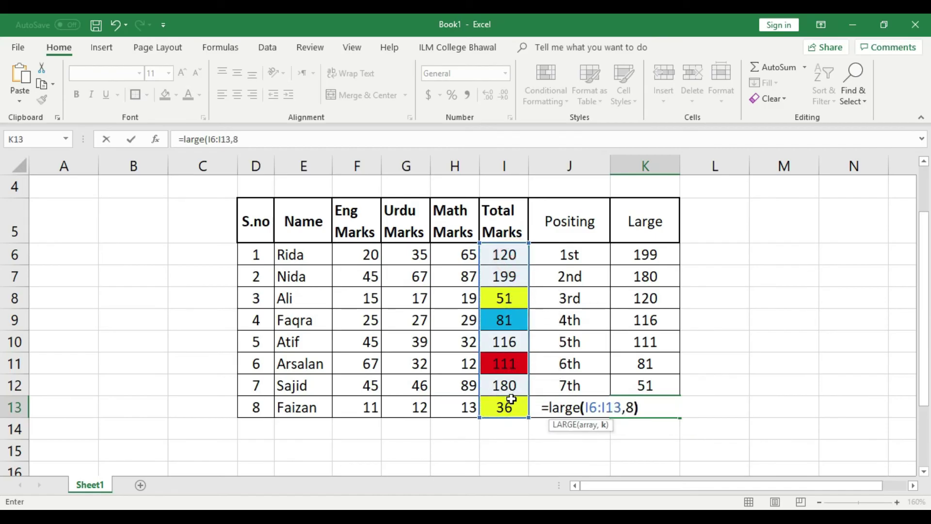
{"action": "key", "text": "Return"}
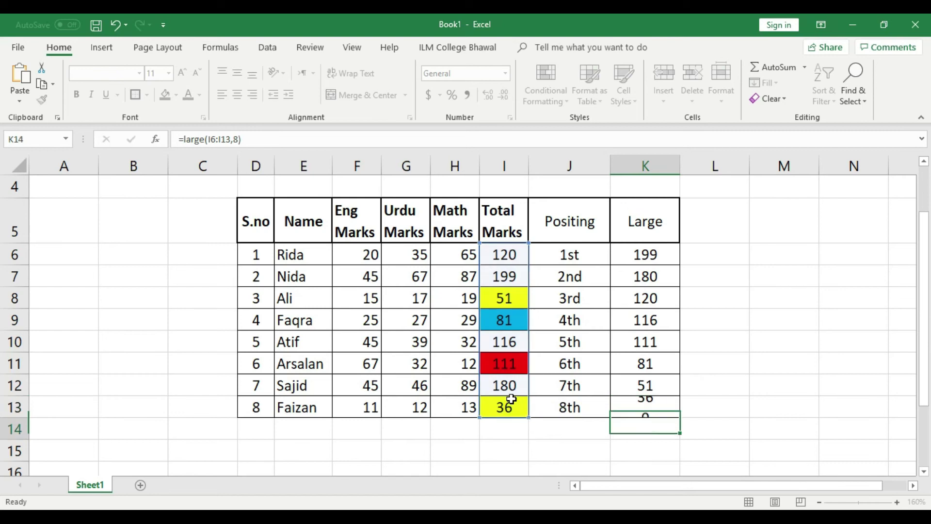
Step: Review the LARGE formulas in K6 through K13 one cell at a time
{"action": "left_click", "coordinate": [657, 407]}
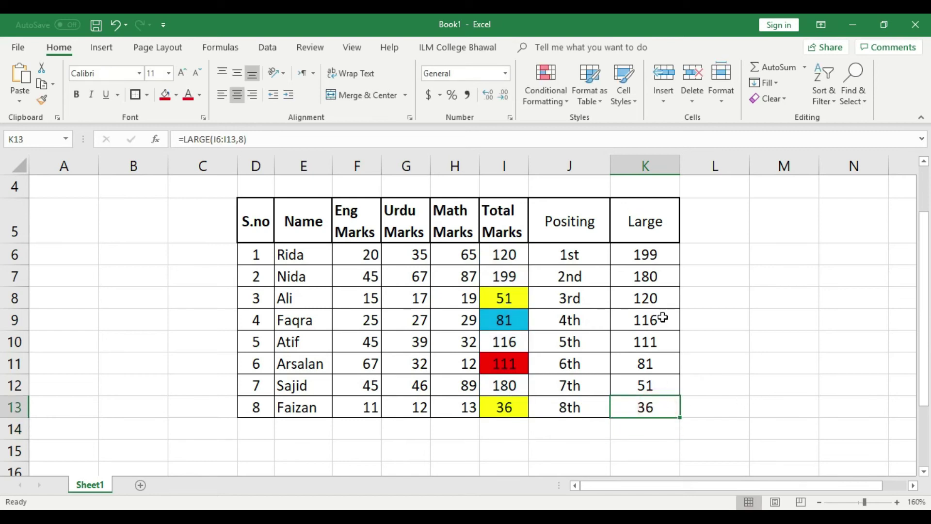
{"action": "left_click", "coordinate": [665, 256]}
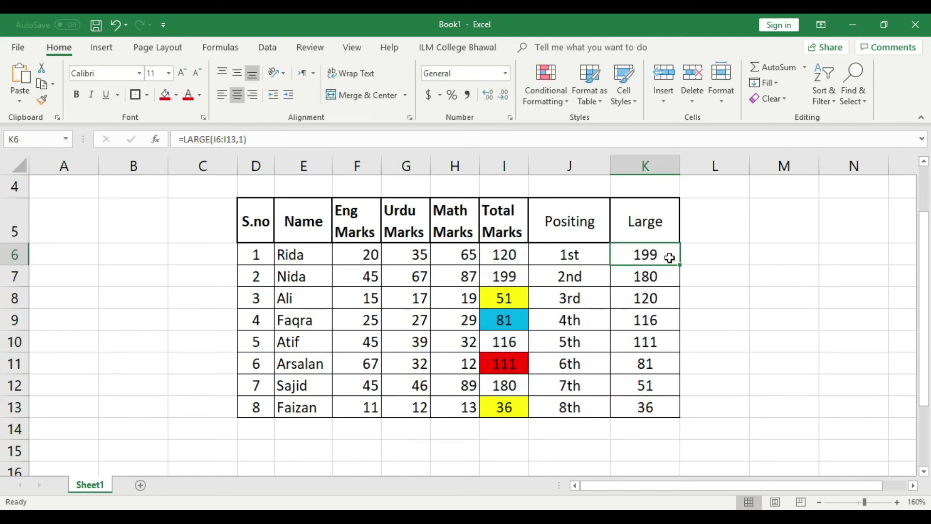
{"action": "key", "text": "Down"}
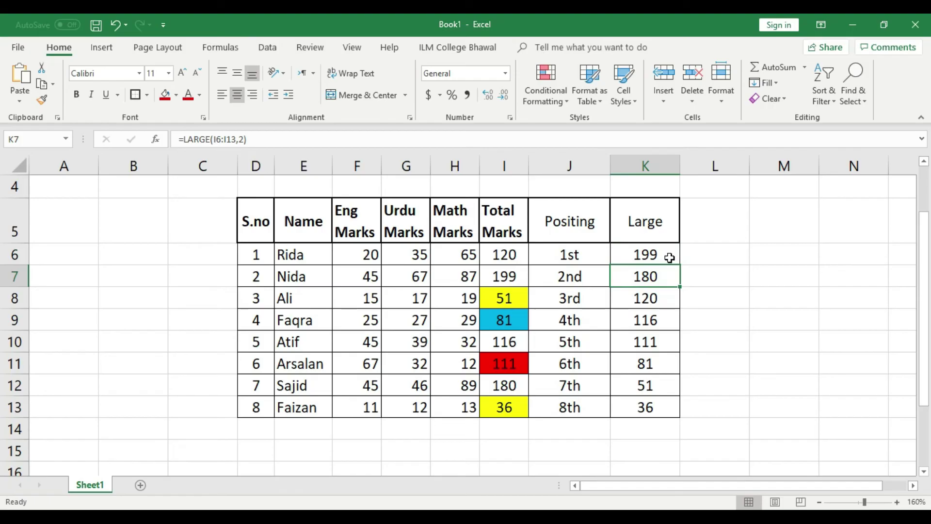
{"action": "key", "text": "Down"}
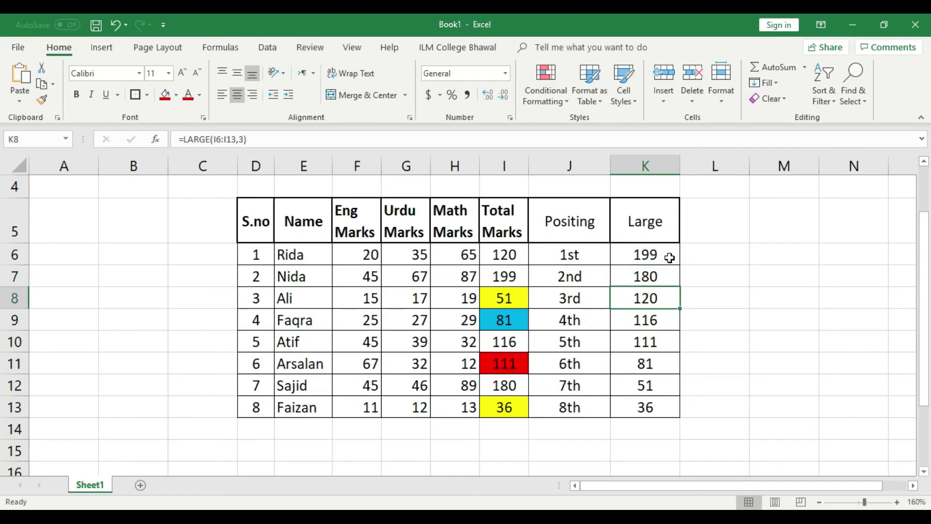
{"action": "key", "text": "Down"}
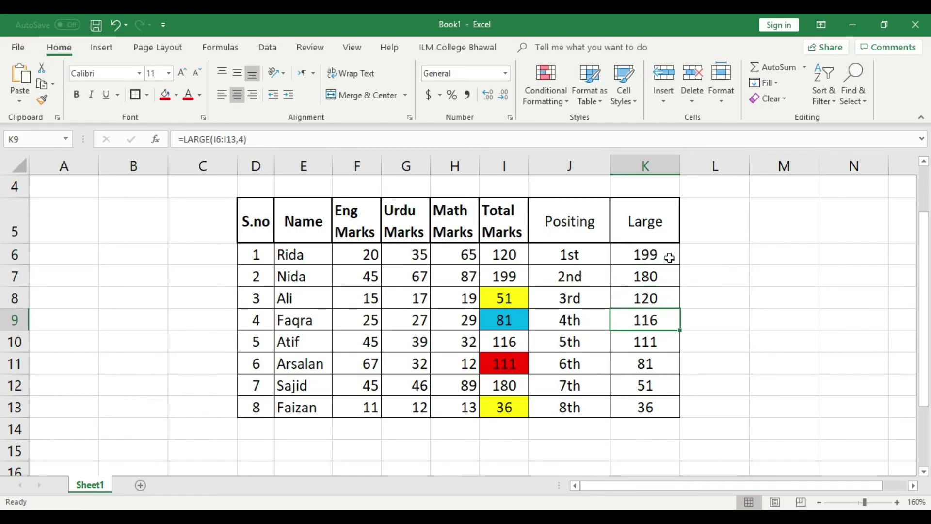
{"action": "key", "text": "Down"}
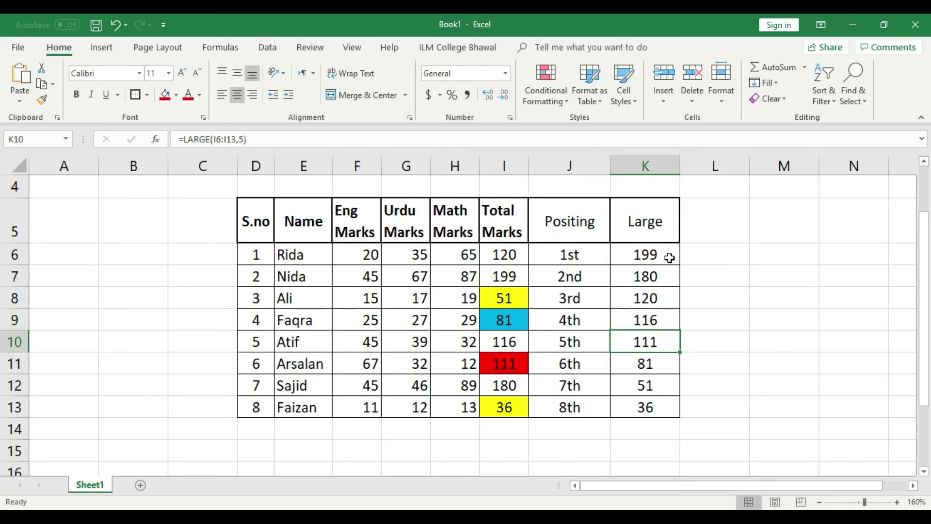
{"action": "key", "text": "Down"}
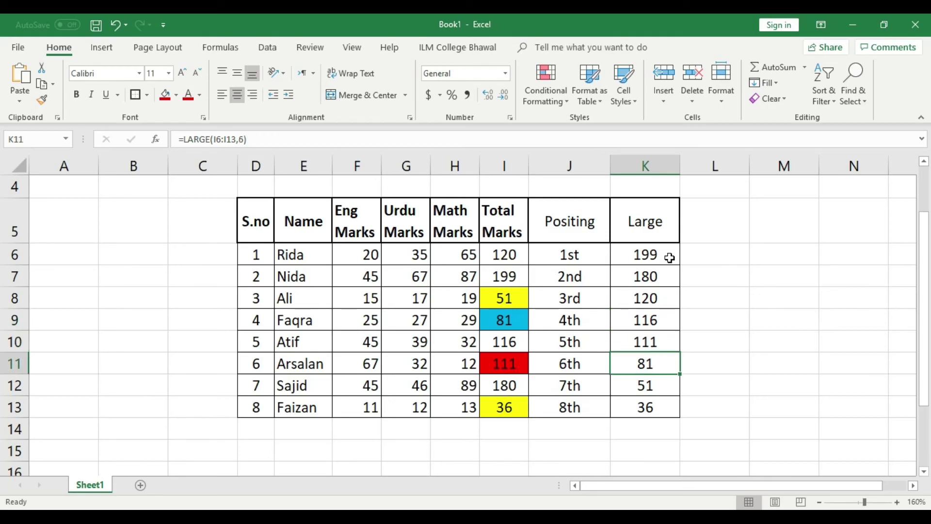
{"action": "key", "text": "Down"}
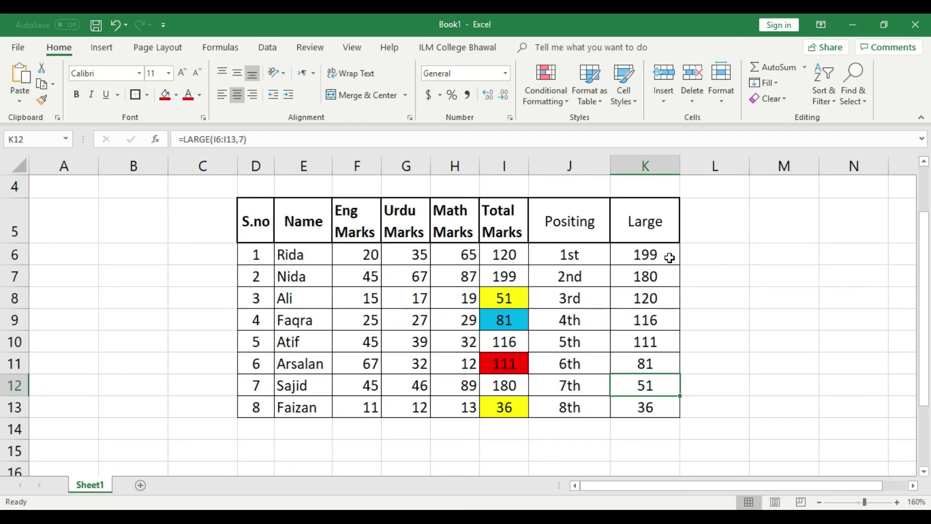
{"action": "key", "text": "Down"}
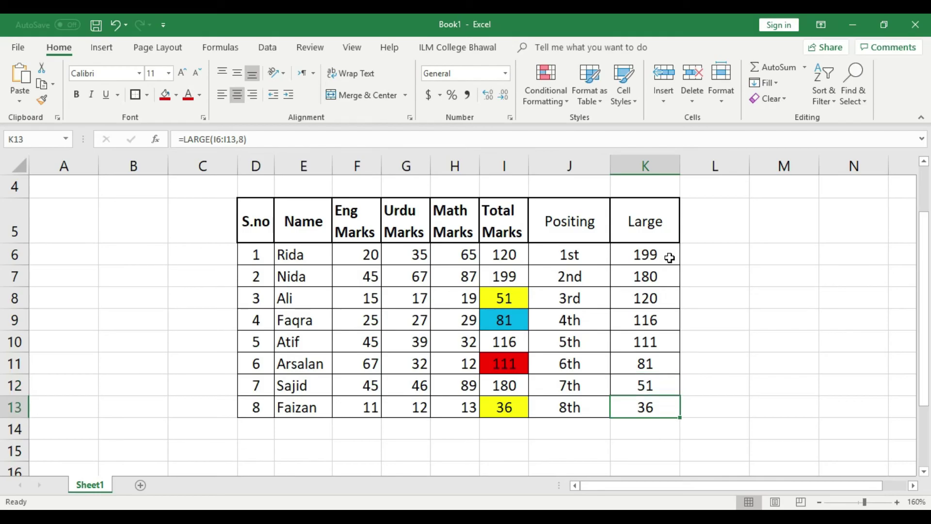
Step: Add a Small header in L5 with the same formatting as the Large header in K5
{"action": "left_click", "coordinate": [654, 224]}
{"action": "left_click_drag", "start_coordinate": [681, 244], "coordinate": [719, 247]}
{"action": "left_click", "coordinate": [720, 223]}
{"action": "type", "text": "Small"}
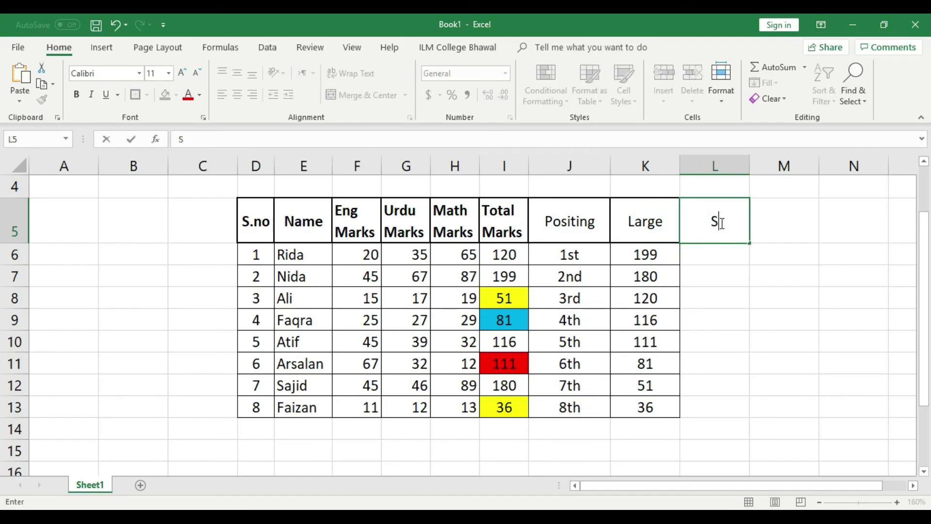
{"action": "key", "text": "Return"}
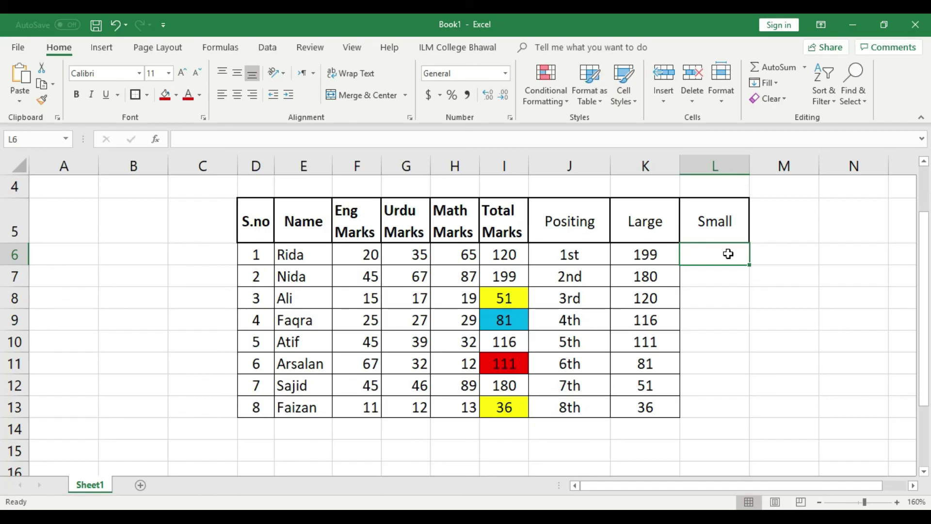
Step: Insert a blank column between the Large and Small columns and make it slightly narrower
{"action": "left_click", "coordinate": [723, 164]}
{"action": "right_click", "coordinate": [729, 165]}
{"action": "left_click", "coordinate": [762, 257]}
{"action": "left_click", "coordinate": [740, 270]}
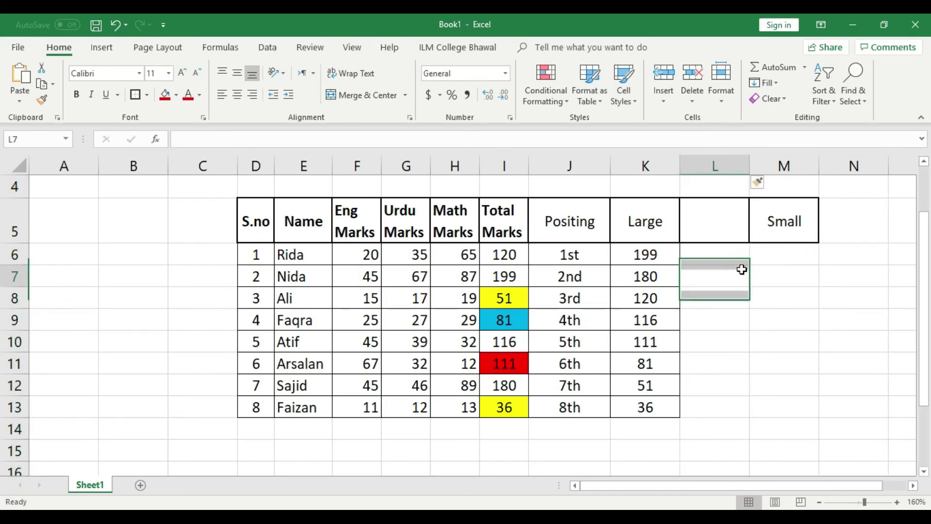
{"action": "left_click_drag", "start_coordinate": [745, 167], "coordinate": [741, 167]}
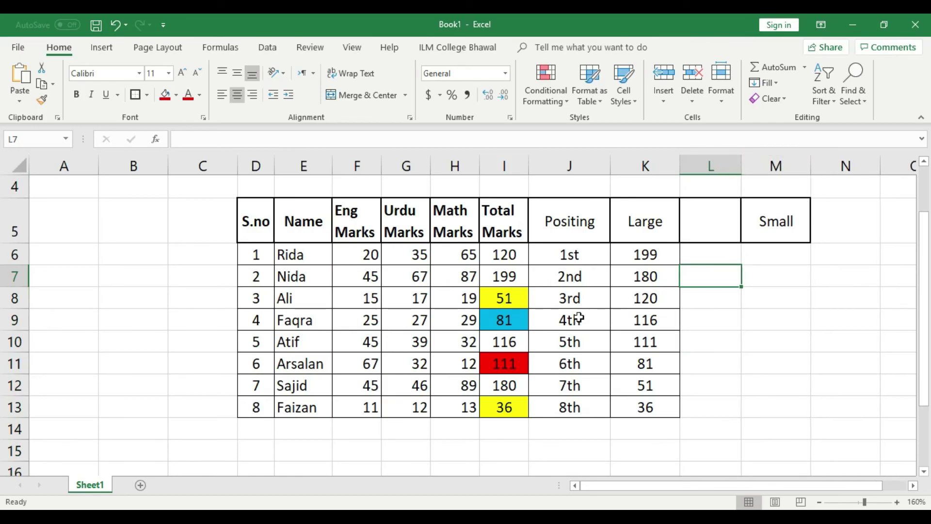
Step: List the positions from 8th down to 1st in L6:L13 and narrow column L to fit them
{"action": "left_click", "coordinate": [707, 254]}
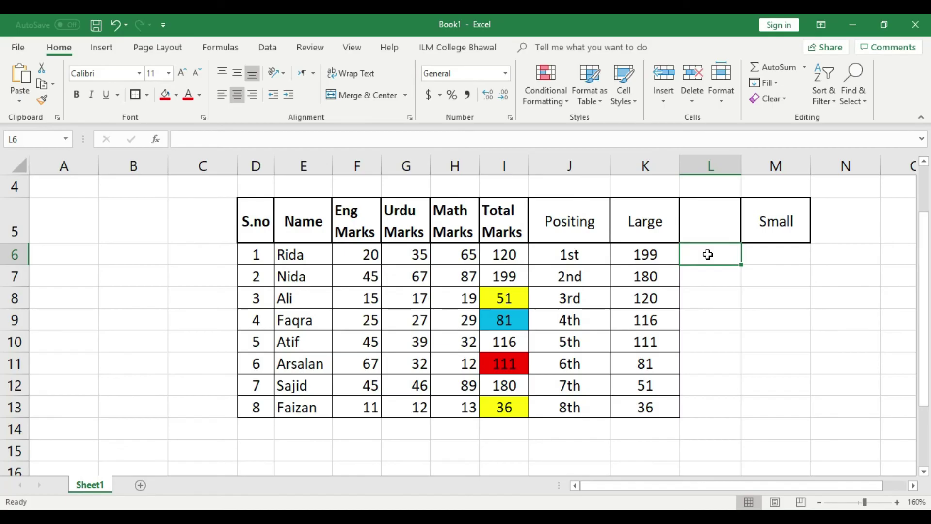
{"action": "type", "text": "8th"}
{"action": "key", "text": "Return"}
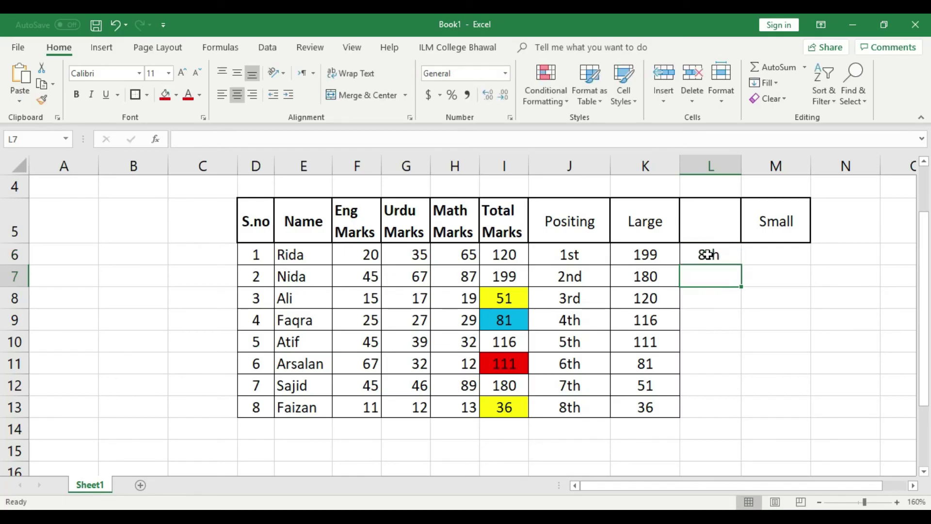
{"action": "type", "text": "7th"}
{"action": "key", "text": "Return"}
{"action": "left_click_drag", "start_coordinate": [708, 254], "coordinate": [739, 422]}
{"action": "left_click_drag", "start_coordinate": [742, 157], "coordinate": [716, 157]}
{"action": "left_click", "coordinate": [761, 272]}
{"action": "left_click", "coordinate": [742, 261]}
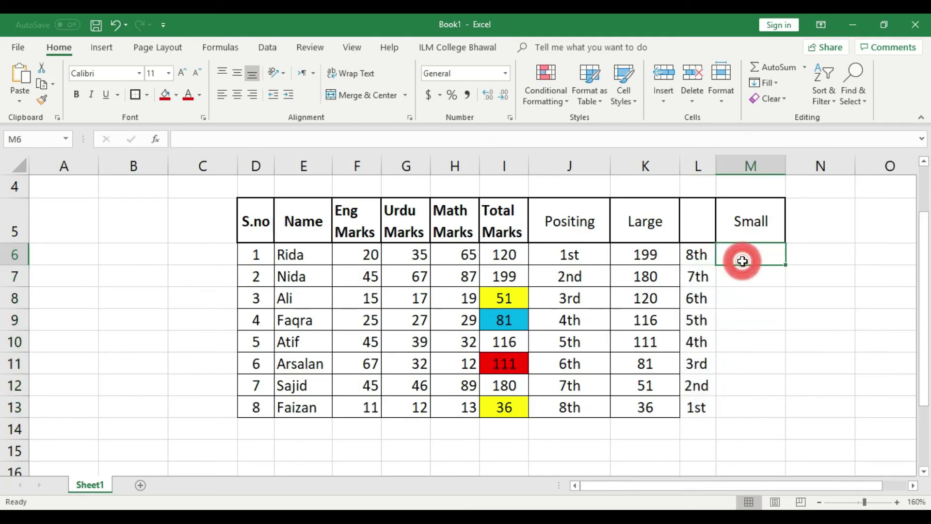
{"action": "left_click", "coordinate": [698, 320]}
{"action": "left_click", "coordinate": [732, 403]}
{"action": "left_click", "coordinate": [748, 386]}
{"action": "left_click", "coordinate": [744, 363]}
{"action": "left_click", "coordinate": [738, 341]}
{"action": "left_click", "coordinate": [728, 319]}
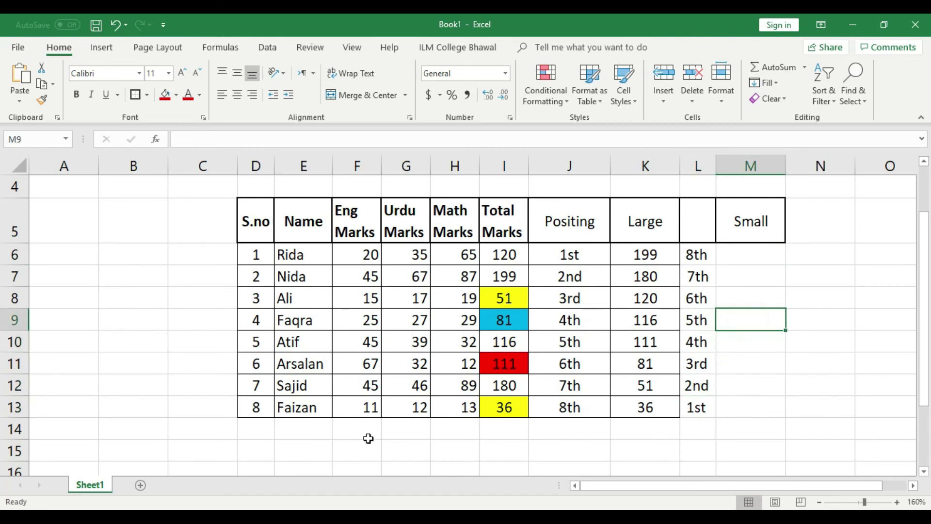
{"action": "left_click_drag", "start_coordinate": [257, 260], "coordinate": [268, 408]}
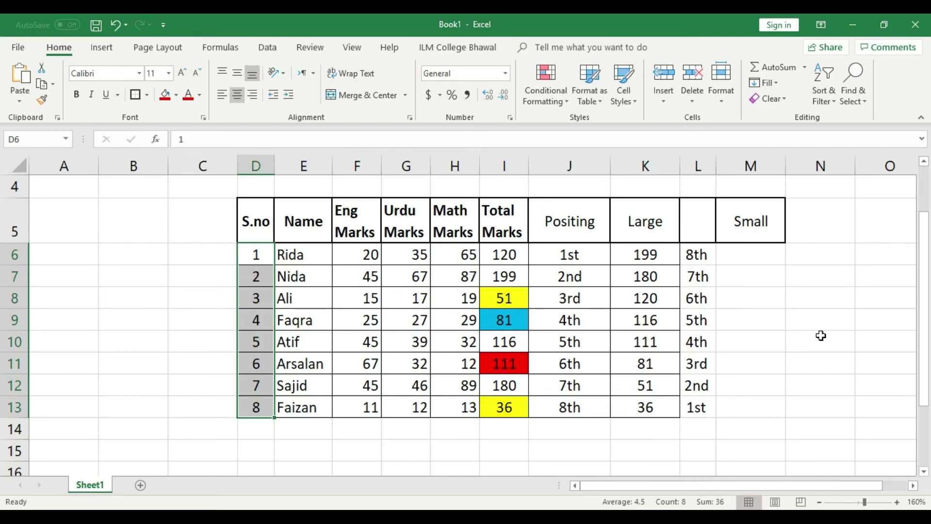
Step: Apply all borders to the position and Small cells in L6:M13
{"action": "left_click_drag", "start_coordinate": [711, 257], "coordinate": [737, 409]}
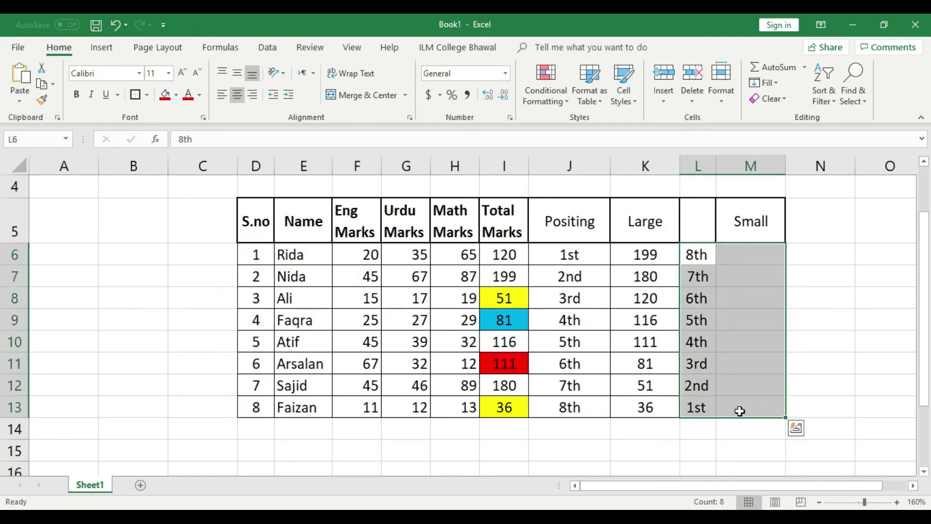
{"action": "left_click", "coordinate": [146, 95]}
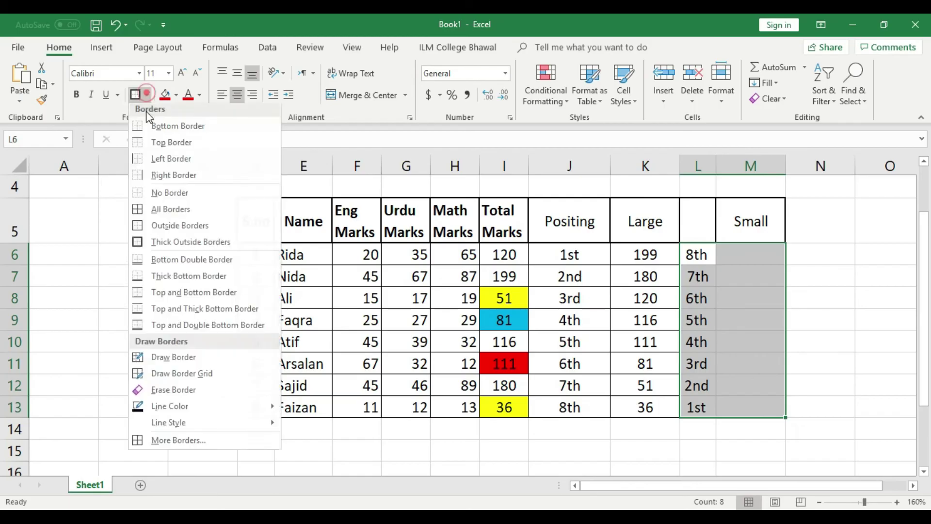
{"action": "left_click", "coordinate": [173, 209]}
{"action": "left_click", "coordinate": [711, 338]}
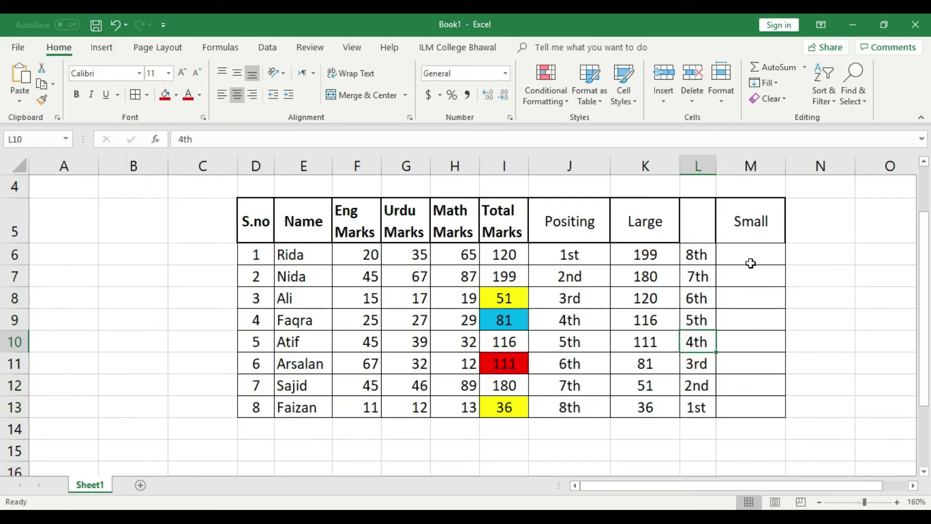
Step: Enter =small(I6:I13,1) in M6 for the 8th position and center the cell
{"action": "left_click", "coordinate": [750, 255]}
{"action": "type", "text": "="}
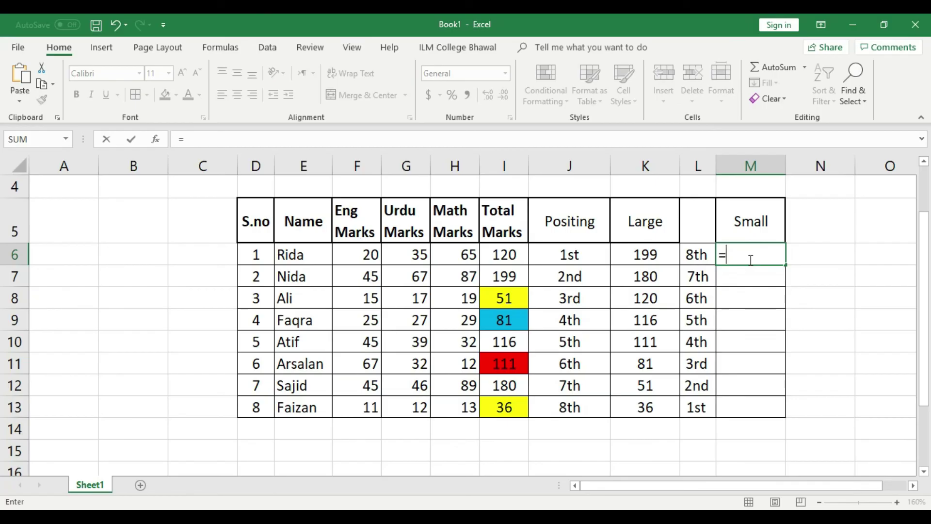
{"action": "type", "text": "small"}
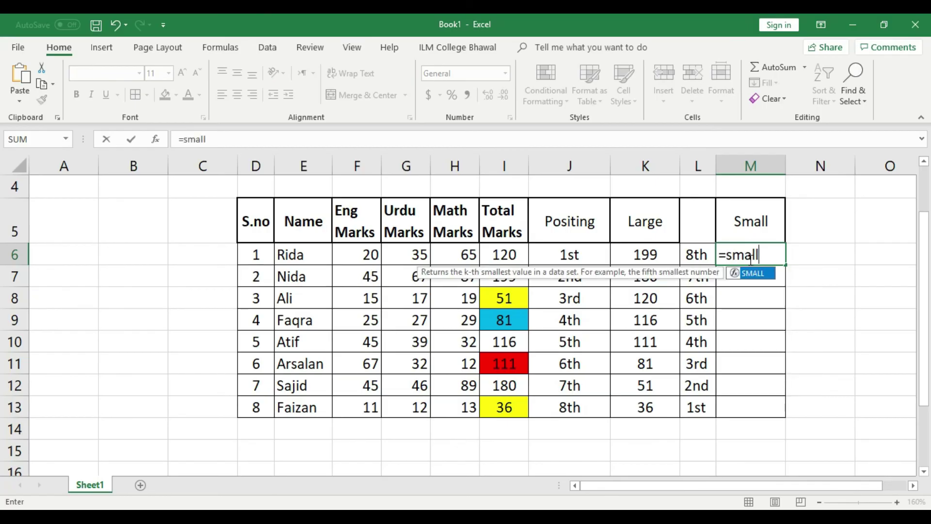
{"action": "type", "text": "("}
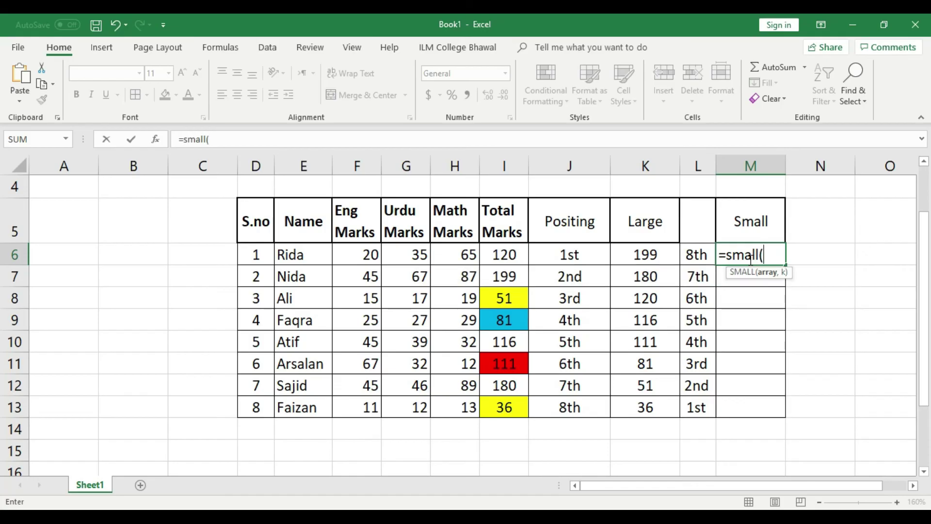
{"action": "left_click_drag", "start_coordinate": [513, 253], "coordinate": [512, 401]}
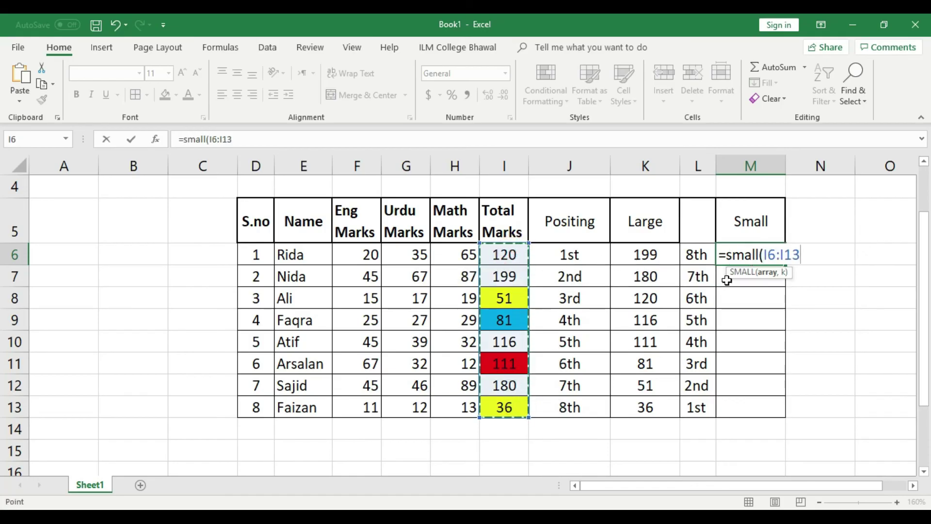
{"action": "type", "text": ",1"}
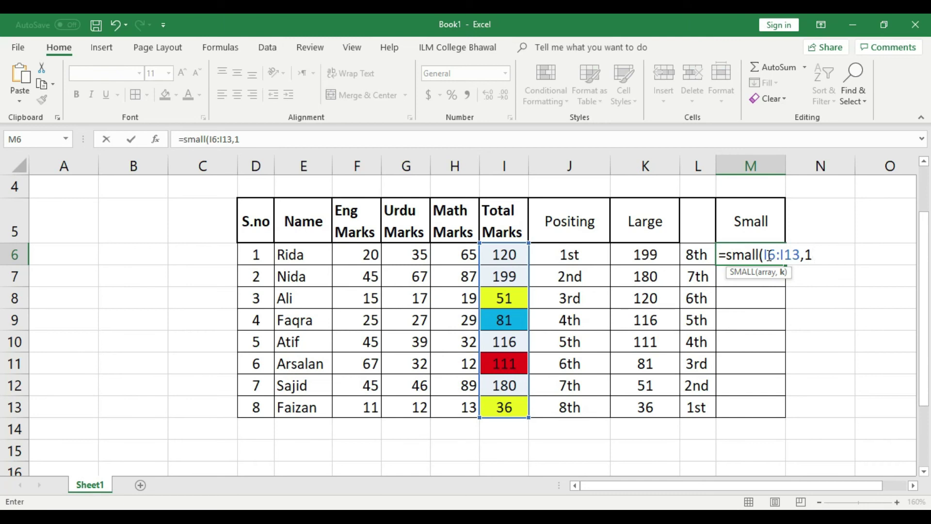
{"action": "type", "text": ")"}
{"action": "key", "text": "Return"}
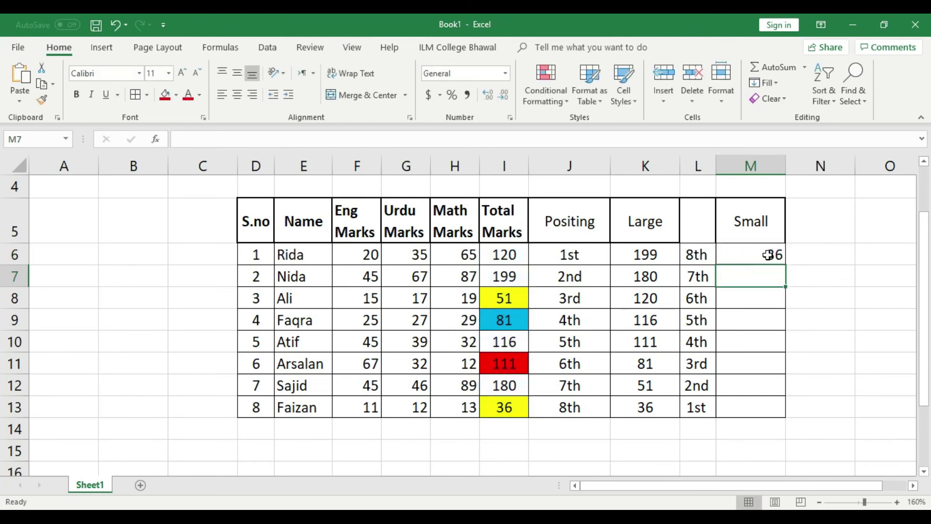
{"action": "left_click", "coordinate": [768, 255]}
{"action": "left_click", "coordinate": [237, 94]}
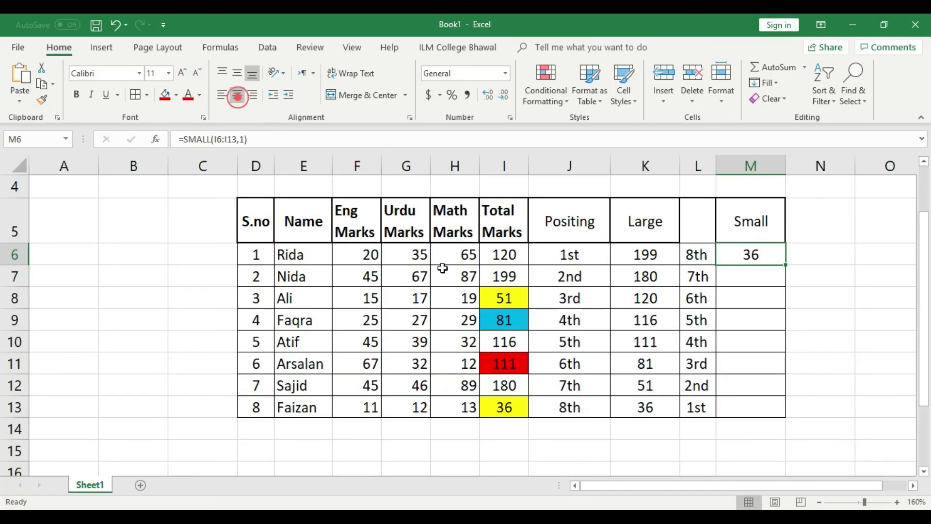
Step: Apply an outside border around the blank header cell L5
{"action": "left_click", "coordinate": [693, 228]}
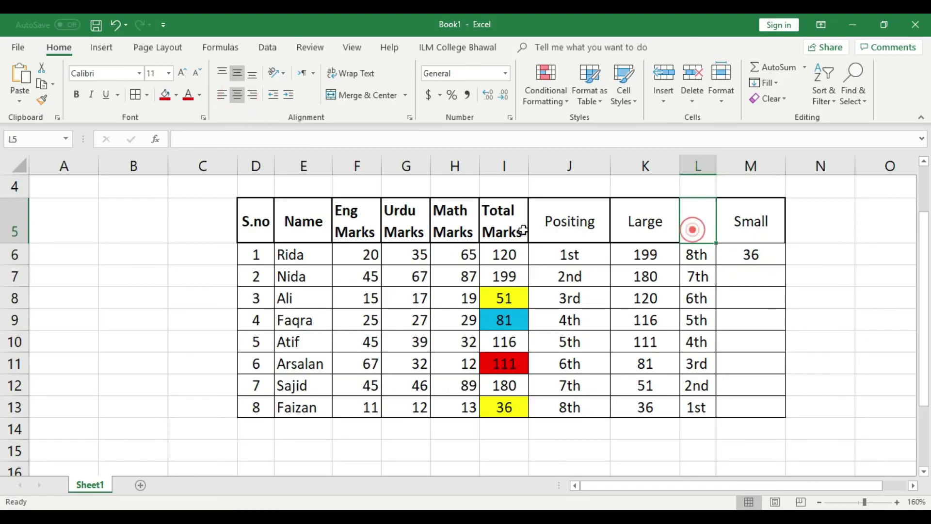
{"action": "left_click", "coordinate": [147, 95]}
{"action": "left_click", "coordinate": [186, 230]}
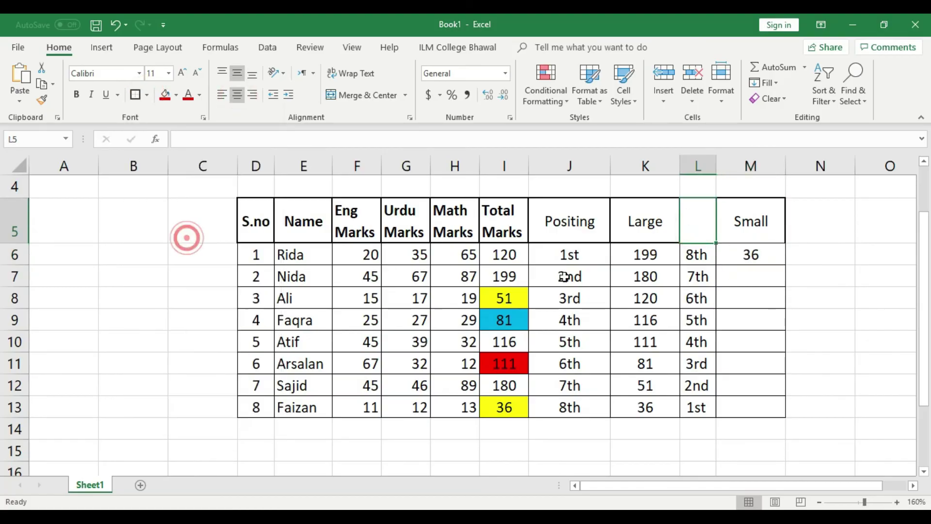
Step: Enter =small(I6:I13,2) in M7 for the 7th position and center the cell
{"action": "left_click", "coordinate": [767, 278]}
{"action": "type", "text": "="}
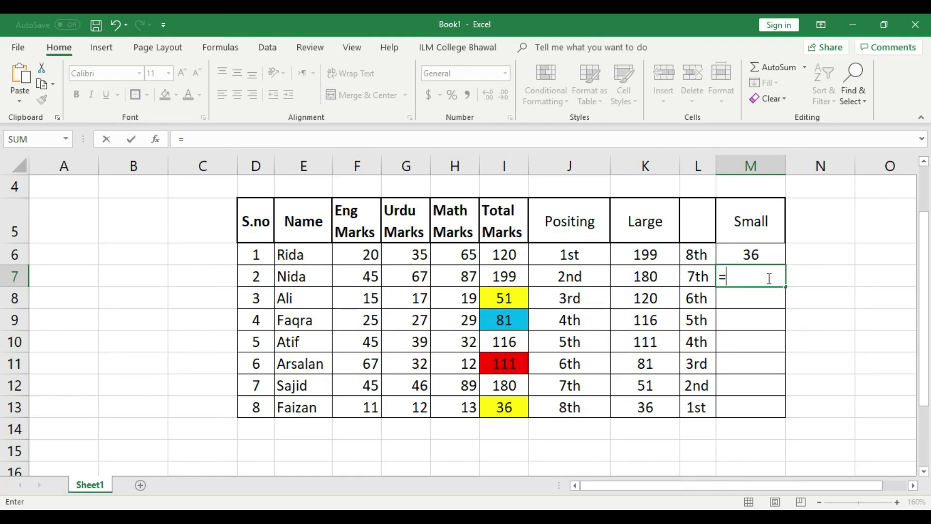
{"action": "type", "text": "small"}
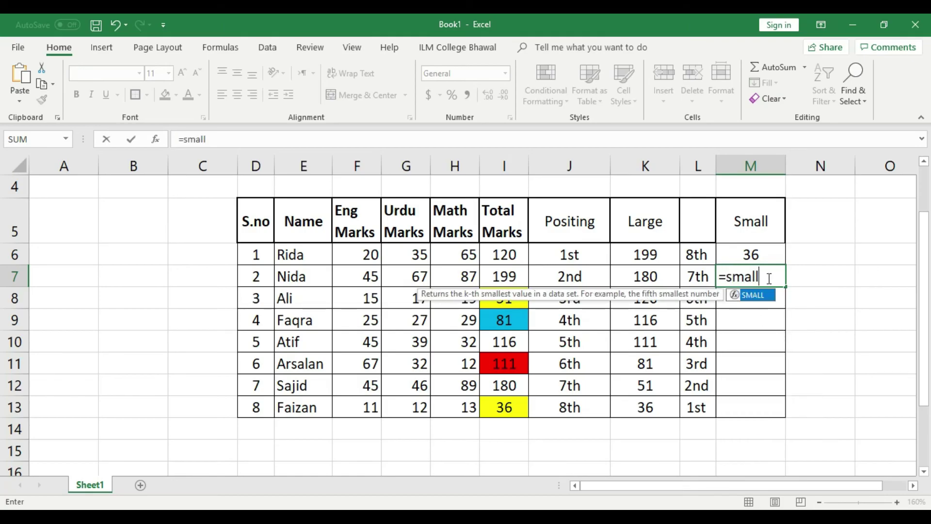
{"action": "type", "text": "("}
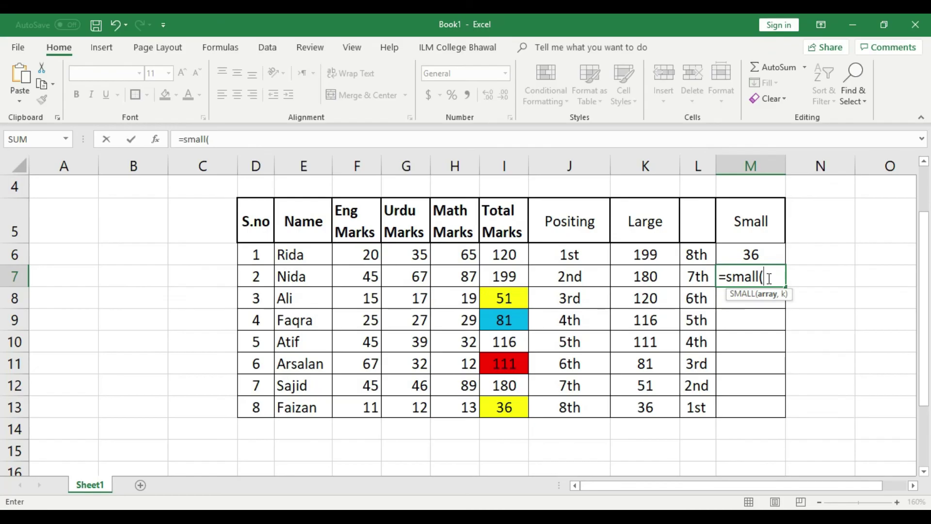
{"action": "left_click", "coordinate": [519, 252]}
{"action": "left_click_drag", "start_coordinate": [519, 252], "coordinate": [518, 408]}
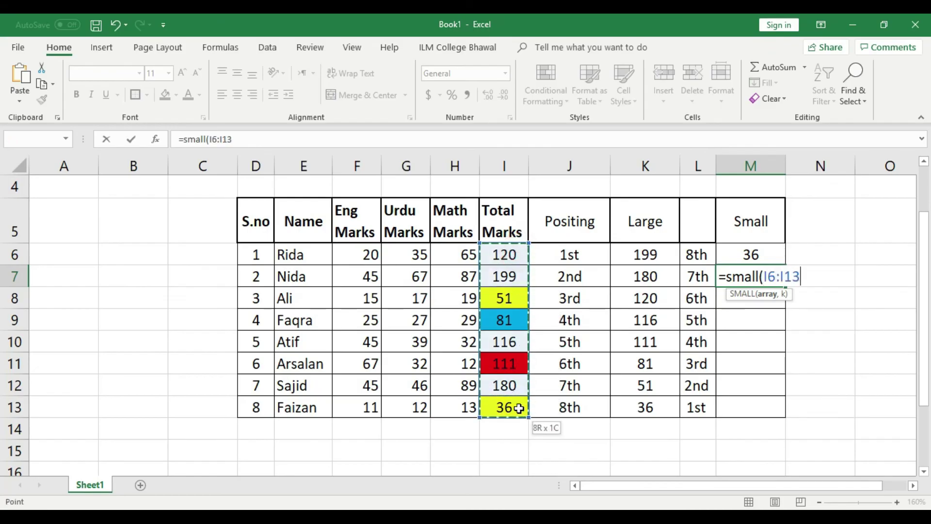
{"action": "type", "text": ","}
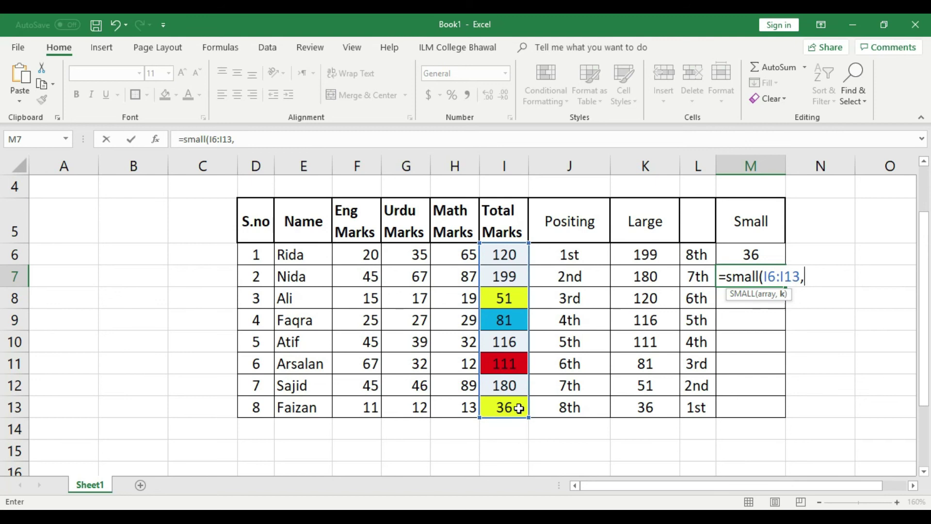
{"action": "type", "text": "2)"}
{"action": "key", "text": "Return"}
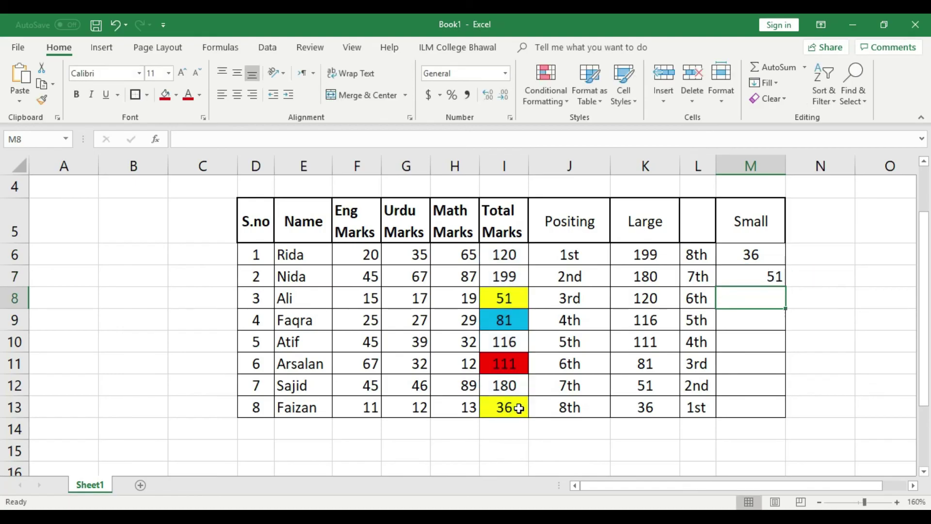
{"action": "left_click", "coordinate": [732, 272]}
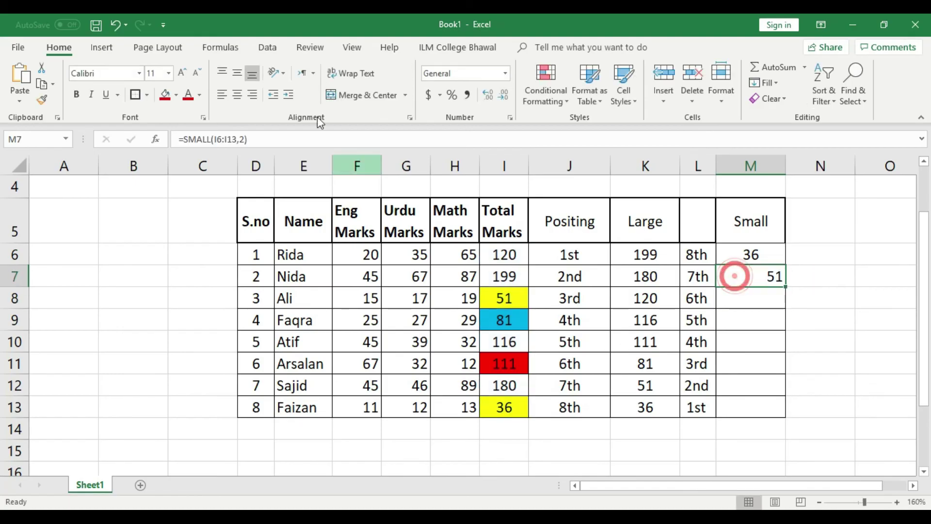
{"action": "left_click", "coordinate": [237, 95]}
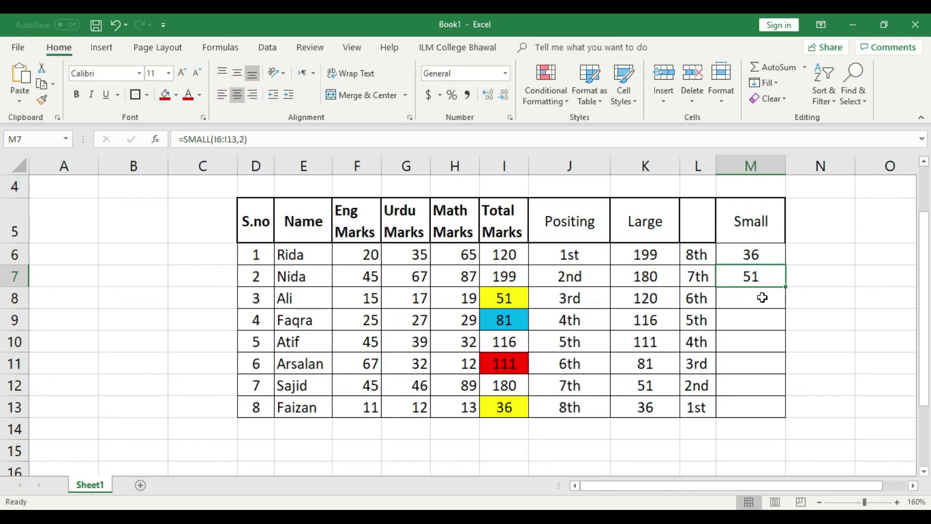
{"action": "left_click", "coordinate": [763, 250]}
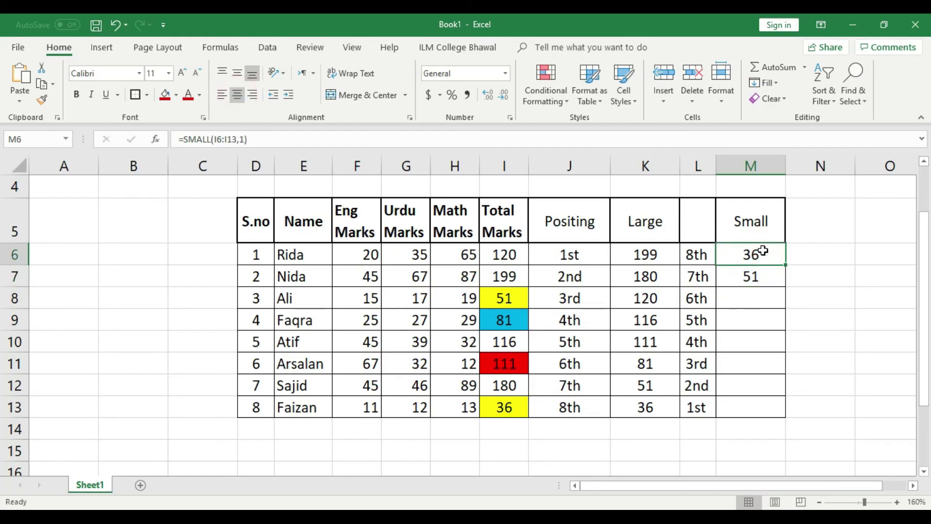
{"action": "left_click", "coordinate": [761, 277]}
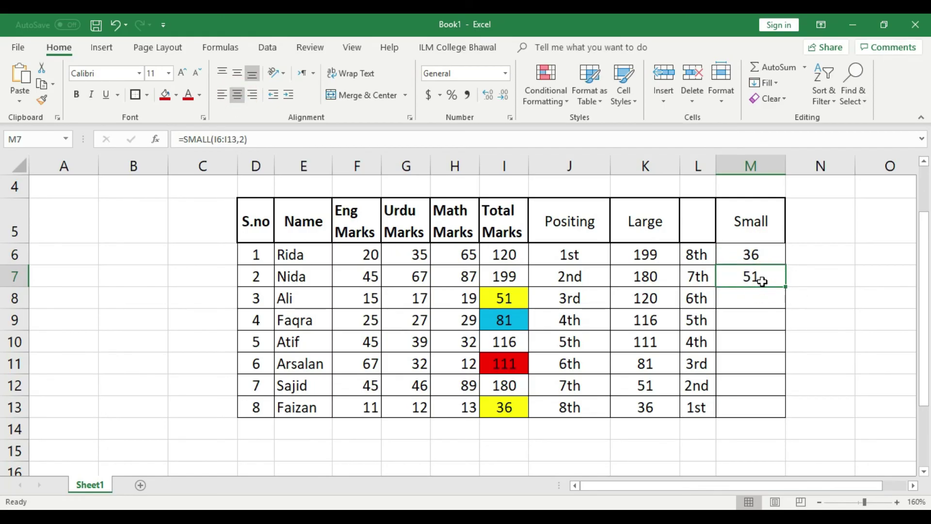
Step: Enter =small(I6:I13,3) in M8 for the 6th position and center the cell
{"action": "left_click", "coordinate": [764, 299]}
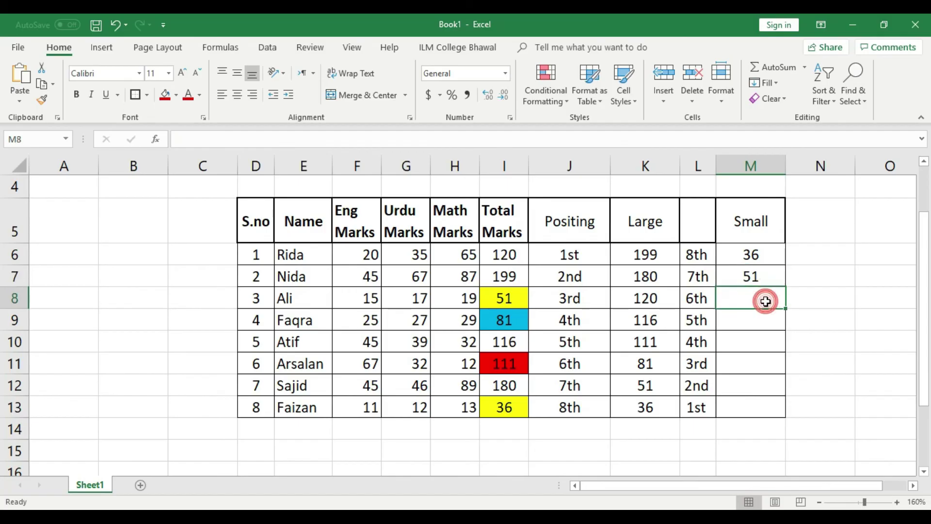
{"action": "type", "text": "="}
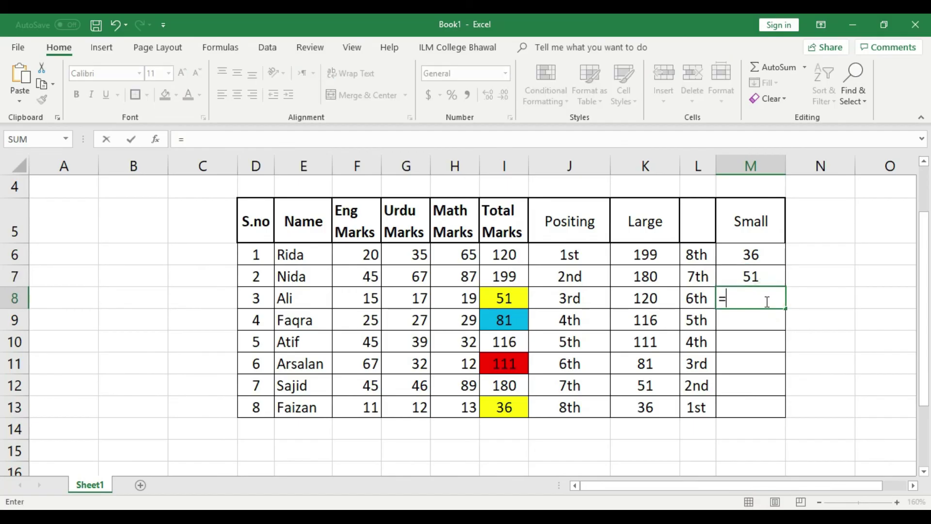
{"action": "type", "text": "small"}
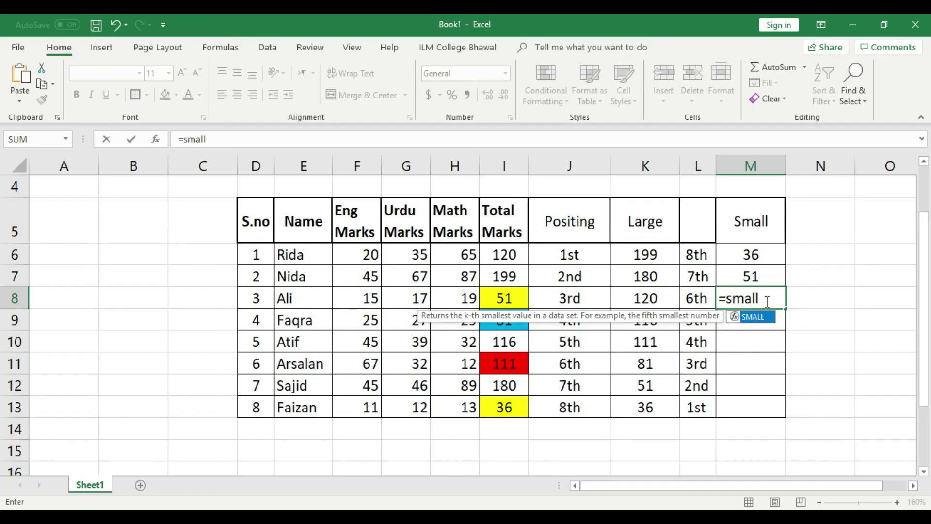
{"action": "type", "text": "("}
{"action": "left_click_drag", "start_coordinate": [517, 257], "coordinate": [512, 398]}
{"action": "type", "text": ","}
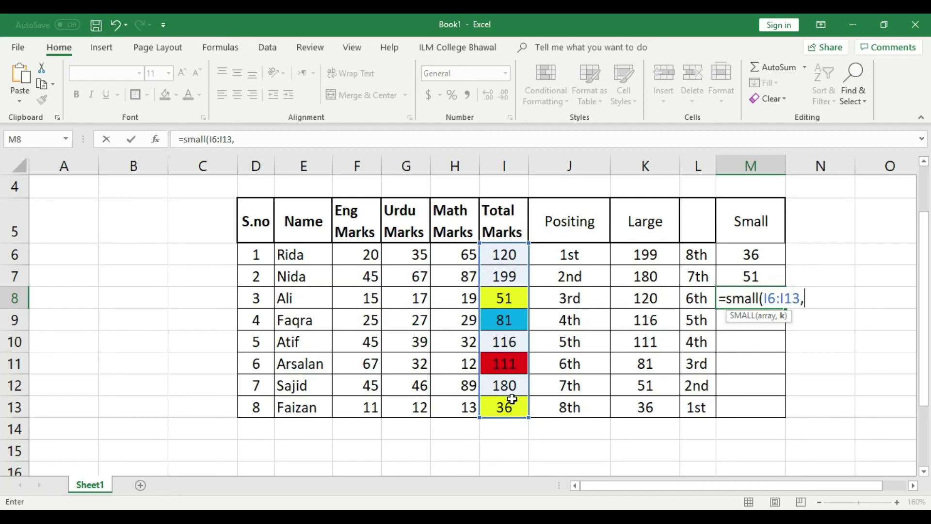
{"action": "type", "text": "3)"}
{"action": "key", "text": "Return"}
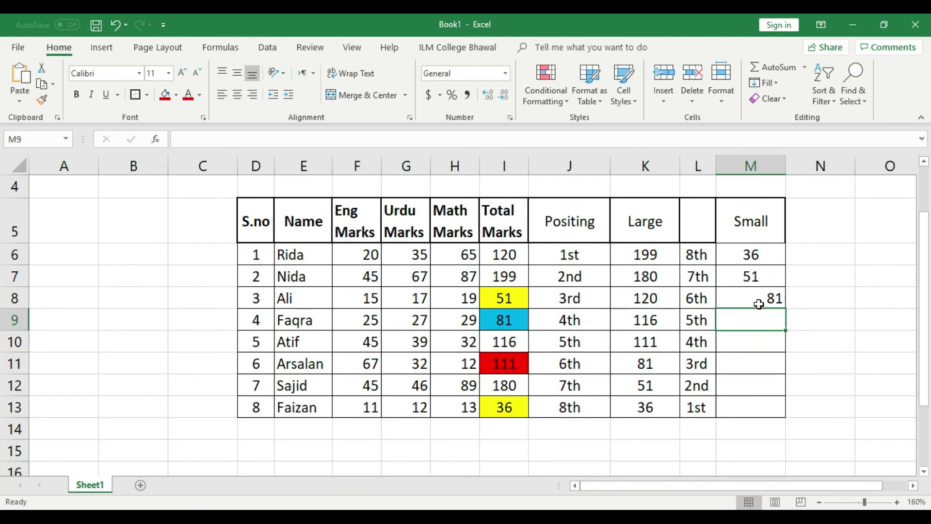
{"action": "left_click", "coordinate": [759, 304]}
{"action": "left_click", "coordinate": [237, 95]}
Step: Enter =small(I6:I13,4) in M9 for the 5th position and center the cell
{"action": "left_click", "coordinate": [725, 313]}
{"action": "type", "text": "="}
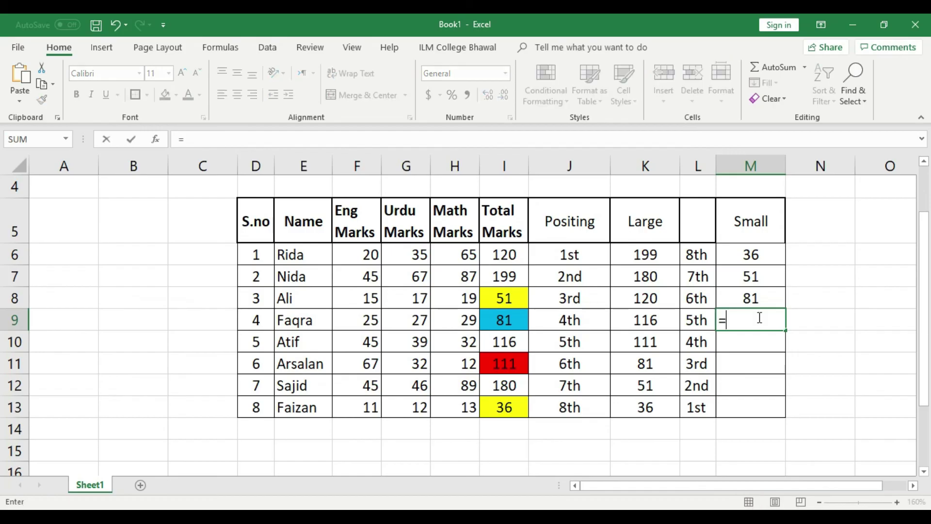
{"action": "type", "text": "small"}
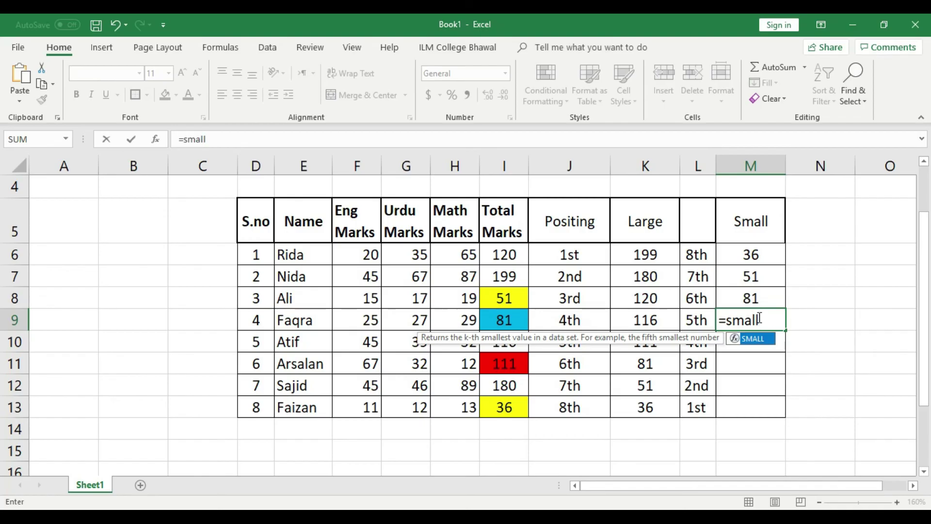
{"action": "type", "text": "("}
{"action": "left_click_drag", "start_coordinate": [504, 255], "coordinate": [505, 406]}
{"action": "type", "text": ","}
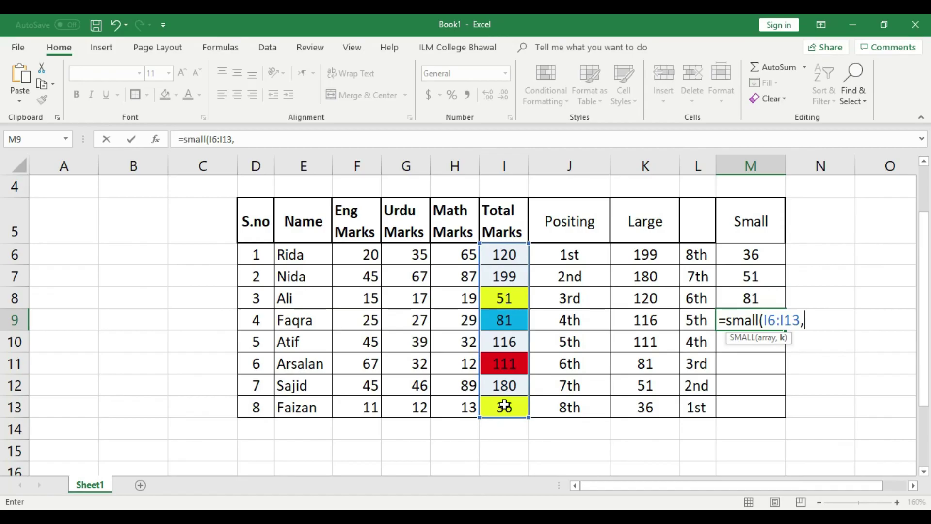
{"action": "type", "text": "4)"}
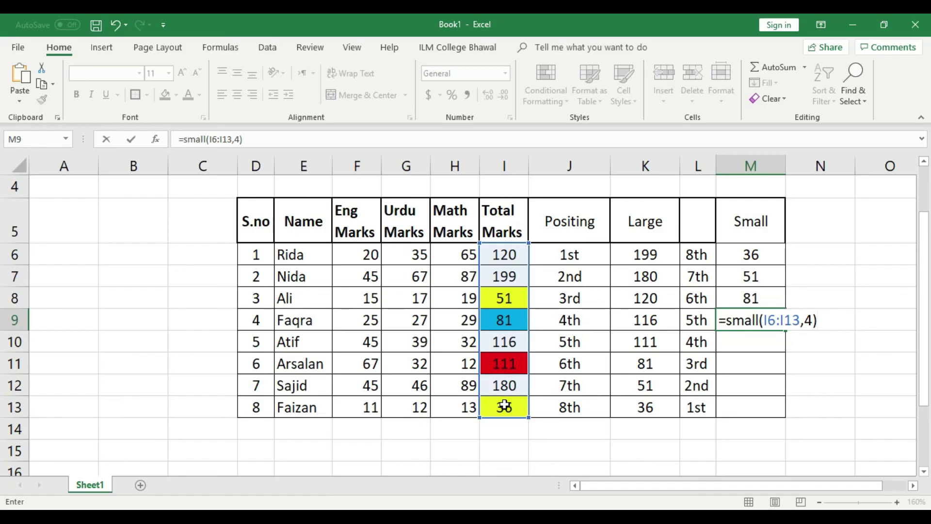
{"action": "key", "text": "Return"}
{"action": "left_click", "coordinate": [770, 321]}
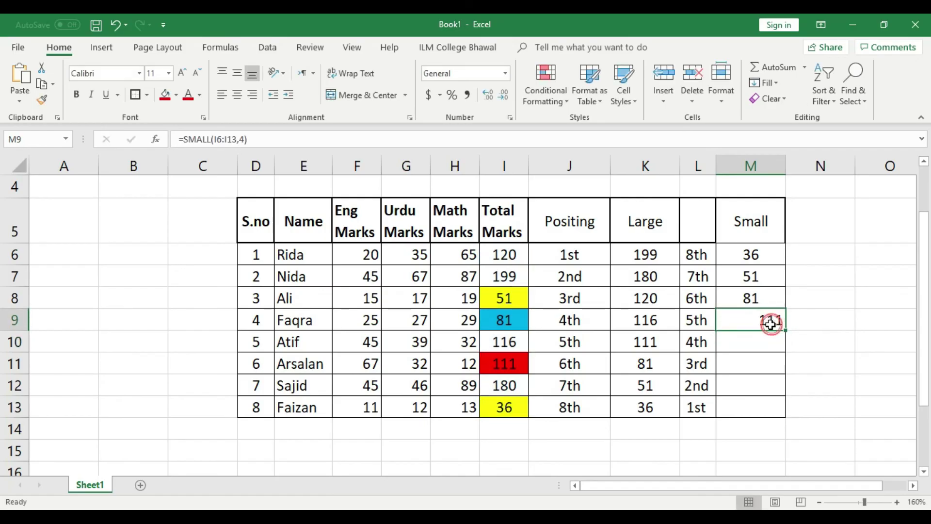
{"action": "left_click", "coordinate": [236, 95]}
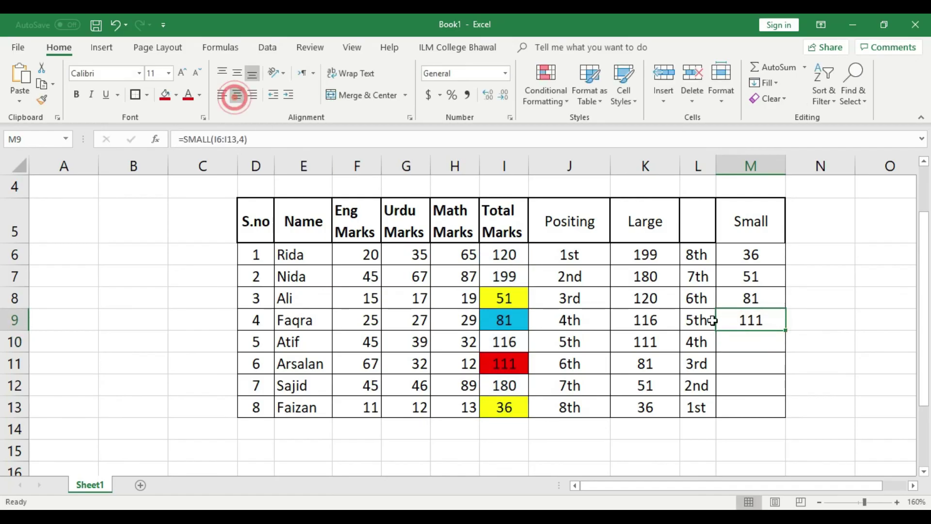
Step: Enter =small(I6:I13,5) in M10 for the 4th position and center the cell
{"action": "left_click", "coordinate": [771, 344]}
{"action": "type", "text": "="}
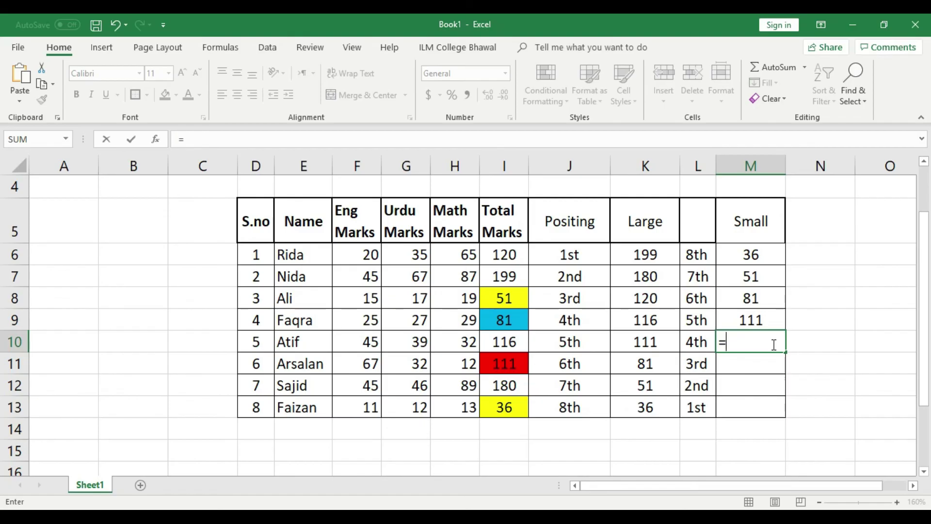
{"action": "type", "text": "sum"}
{"action": "key", "text": "BackSpace"}
{"action": "key", "text": "BackSpace"}
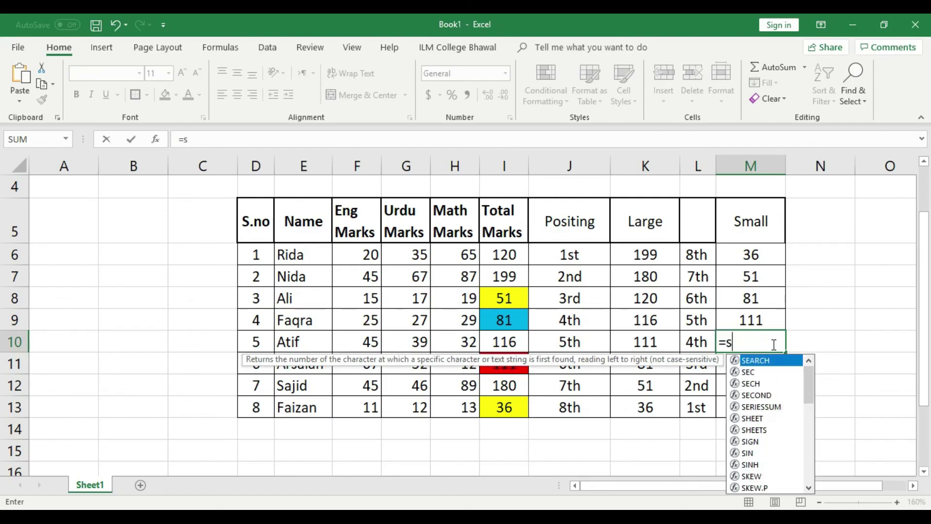
{"action": "type", "text": "mall"}
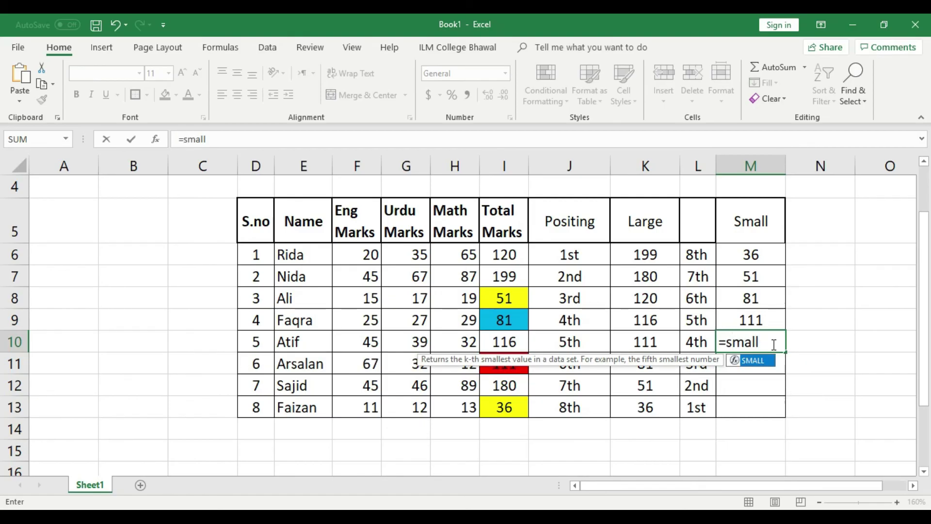
{"action": "type", "text": "("}
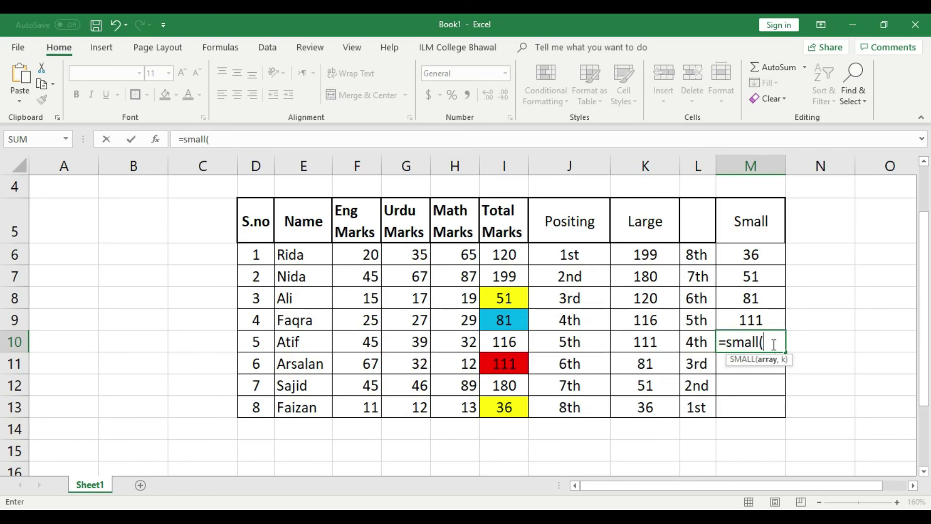
{"action": "left_click_drag", "start_coordinate": [513, 258], "coordinate": [514, 408]}
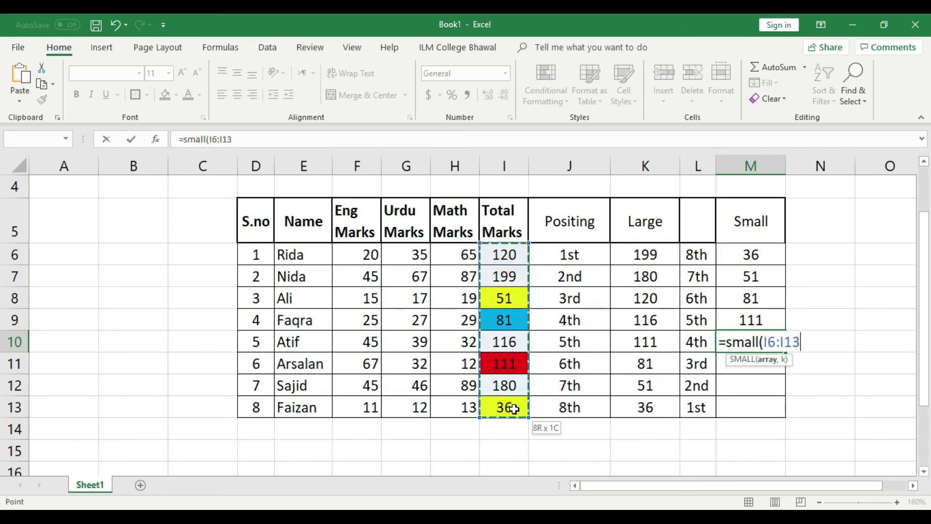
{"action": "type", "text": ",5)"}
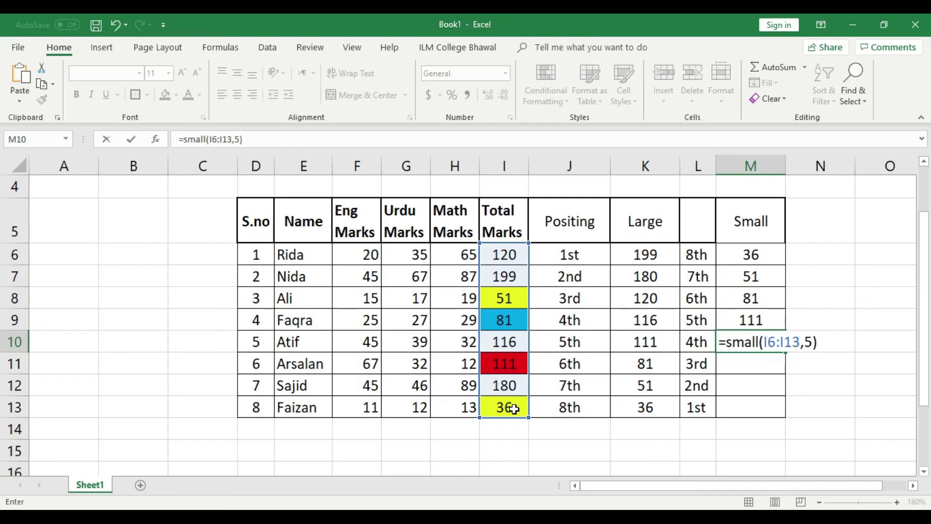
{"action": "key", "text": "Return"}
{"action": "left_click", "coordinate": [765, 329]}
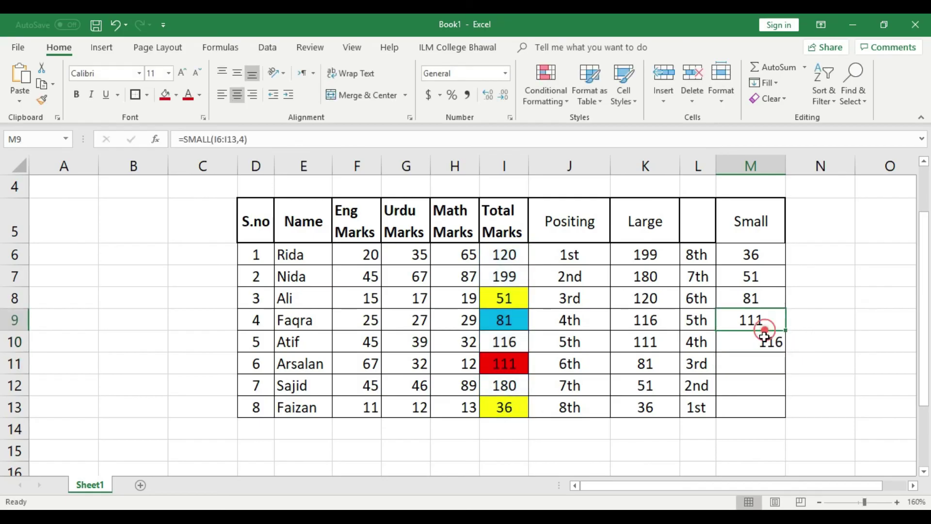
{"action": "left_click", "coordinate": [764, 341]}
Step: Enter =small(I6:I13,6) in M11 for the 3rd position and center the cell
{"action": "left_click", "coordinate": [761, 363]}
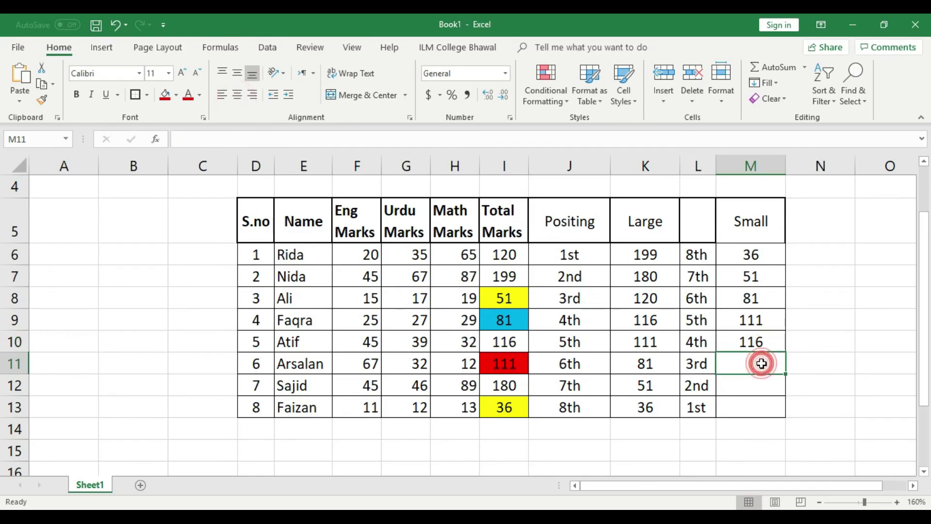
{"action": "type", "text": "="}
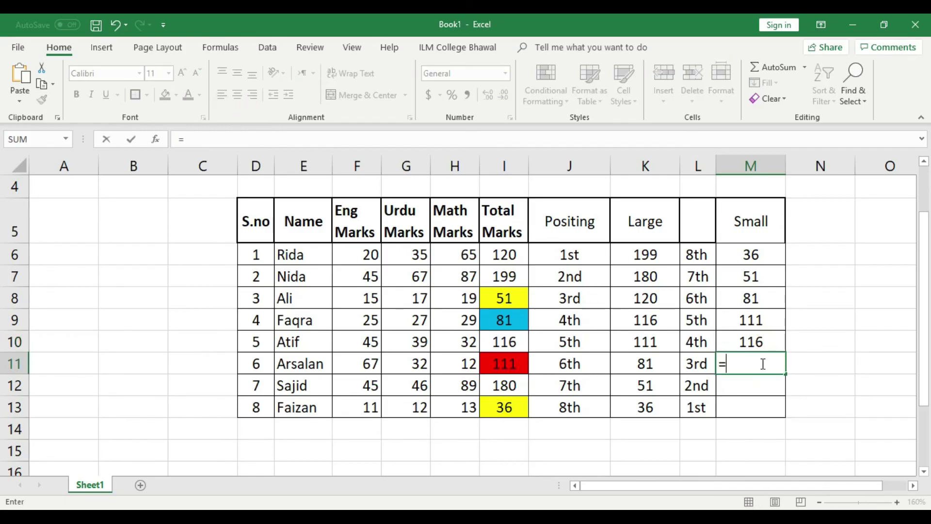
{"action": "type", "text": "sum"}
{"action": "key", "text": "BackSpace"}
{"action": "key", "text": "BackSpace"}
{"action": "type", "text": "mall("}
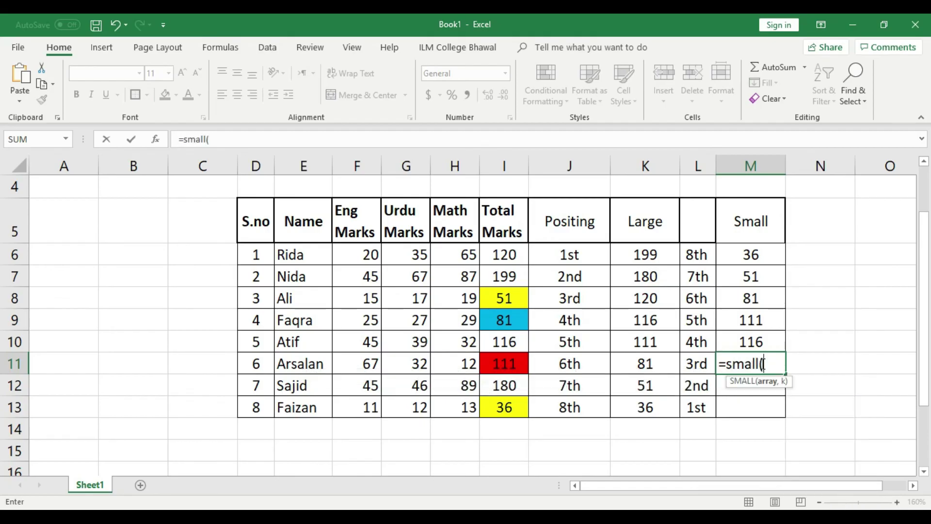
{"action": "left_click_drag", "start_coordinate": [514, 257], "coordinate": [510, 406]}
{"action": "type", "text": ","}
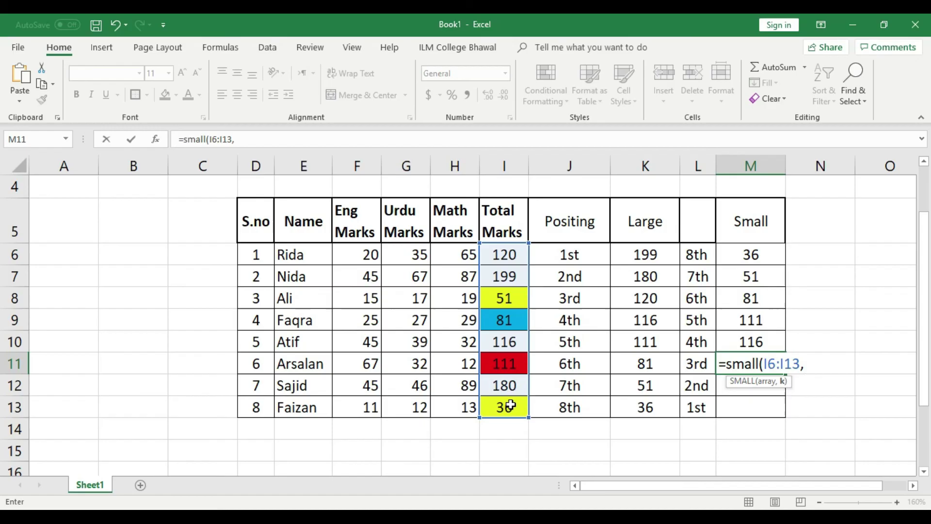
{"action": "type", "text": "6)"}
{"action": "key", "text": "Return"}
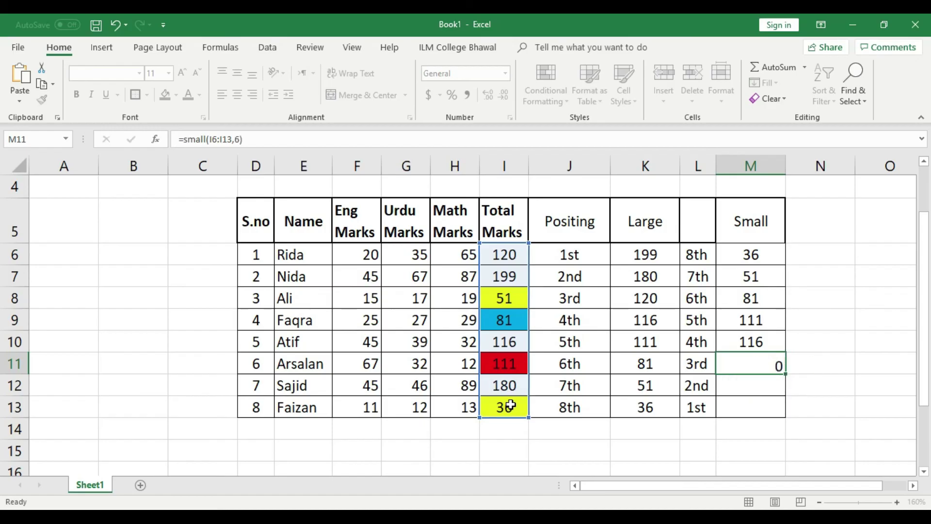
{"action": "left_click", "coordinate": [748, 368]}
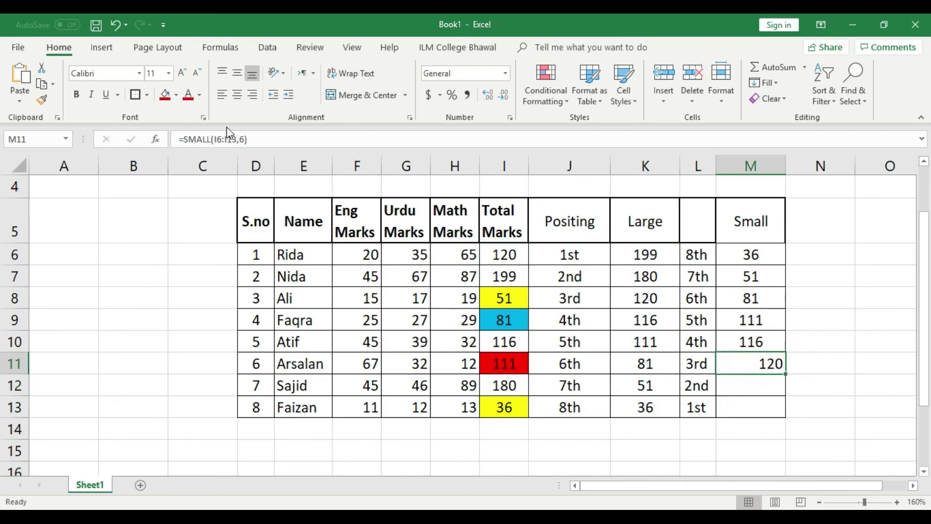
{"action": "left_click", "coordinate": [760, 388]}
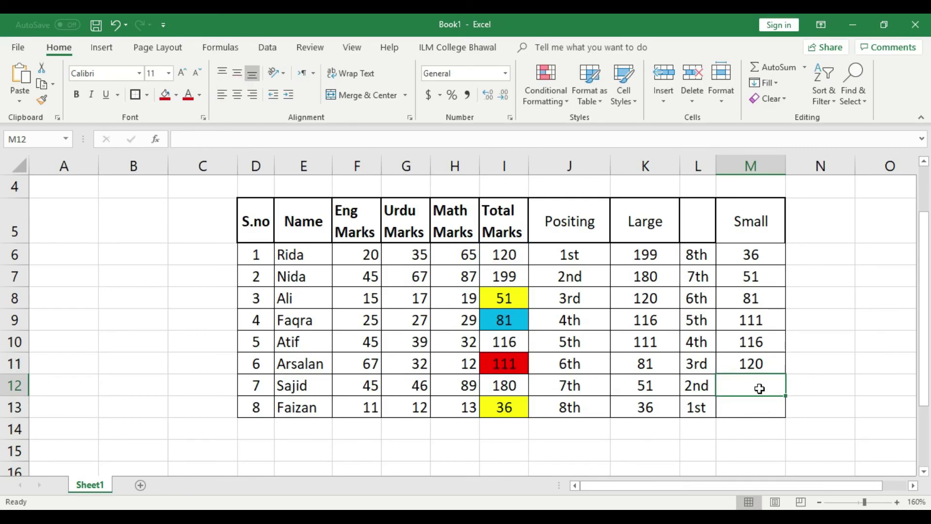
Step: Enter =small(I6:I13,7) in M12 for the 2nd position and center the cell
{"action": "type", "text": "="}
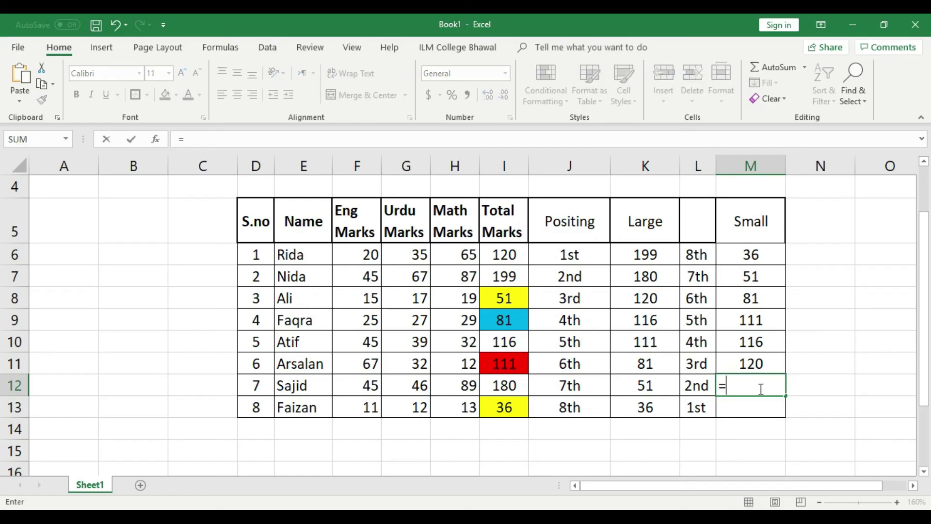
{"action": "type", "text": "smal"}
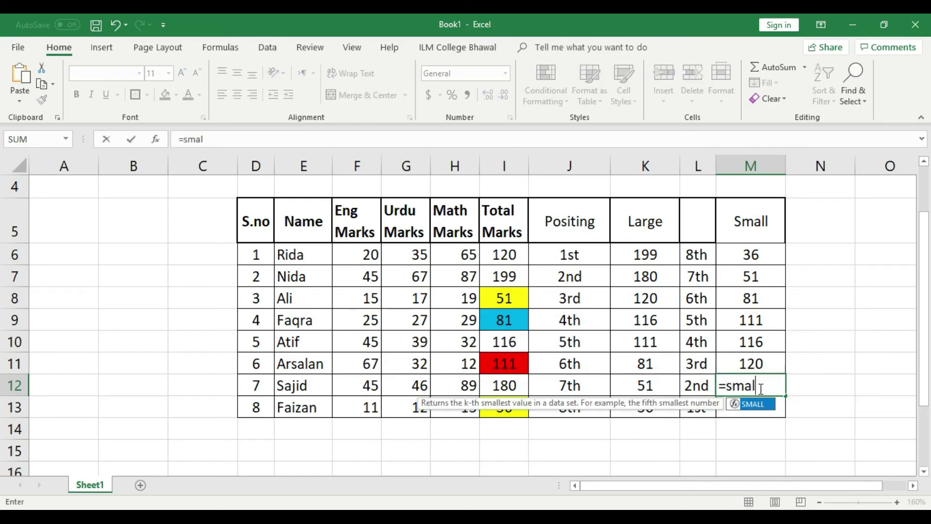
{"action": "type", "text": "l("}
{"action": "left_click_drag", "start_coordinate": [505, 254], "coordinate": [511, 406]}
{"action": "type", "text": ","}
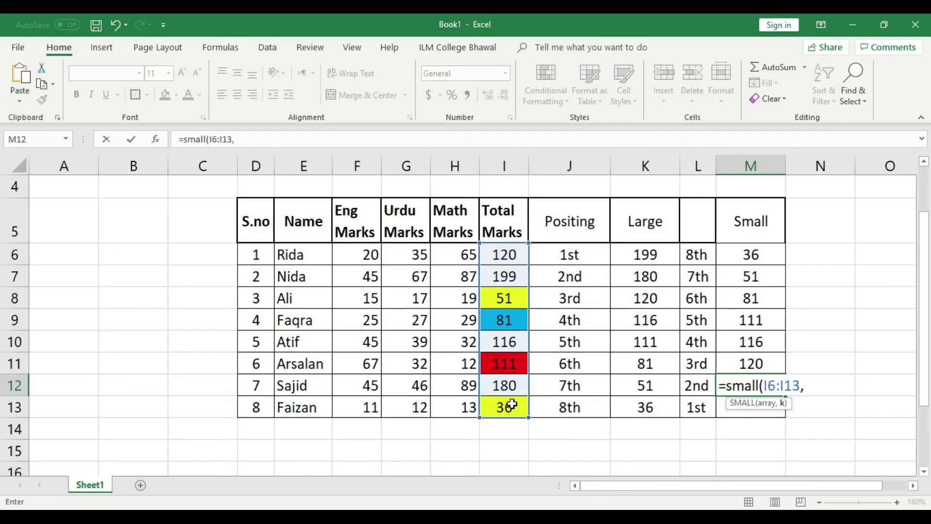
{"action": "type", "text": "7)"}
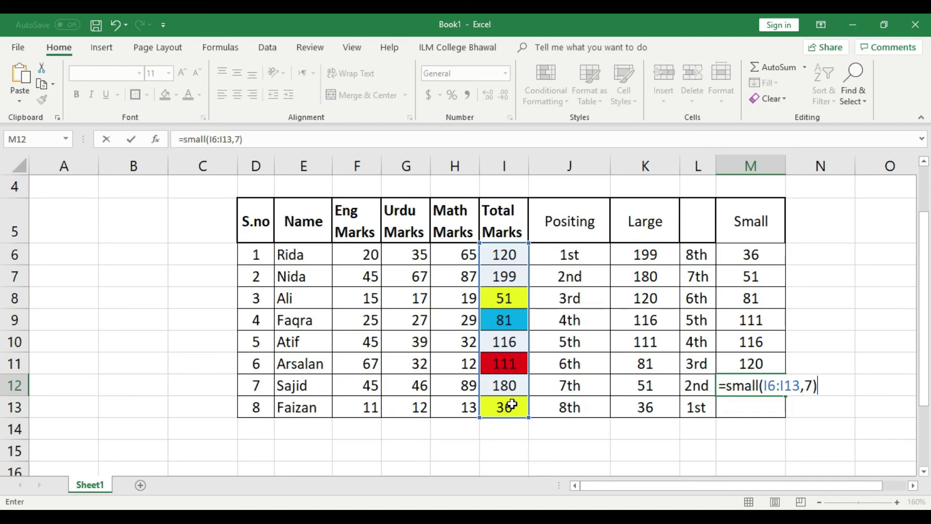
{"action": "key", "text": "Return"}
{"action": "left_click", "coordinate": [751, 384]}
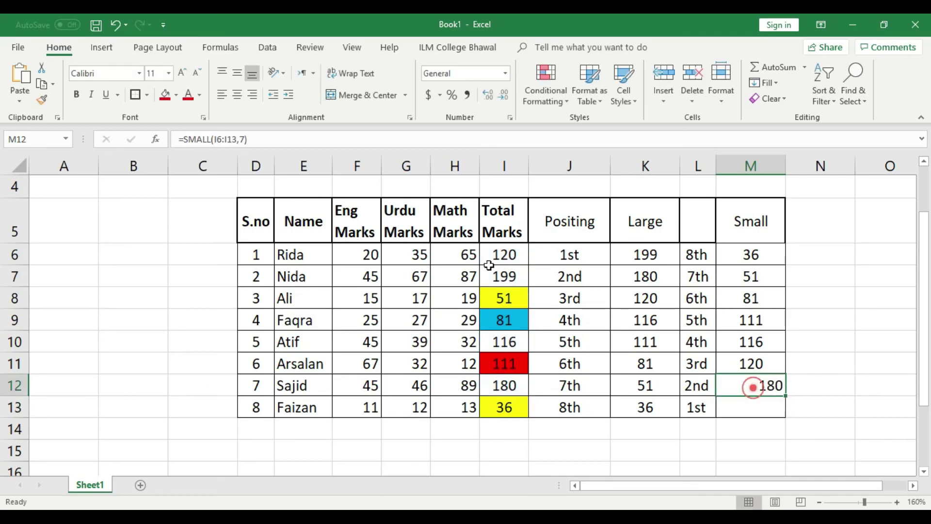
{"action": "left_click", "coordinate": [240, 96]}
Step: Enter =small(I6:I13,8) in M13 for the 1st position and center the cell
{"action": "left_click", "coordinate": [761, 409]}
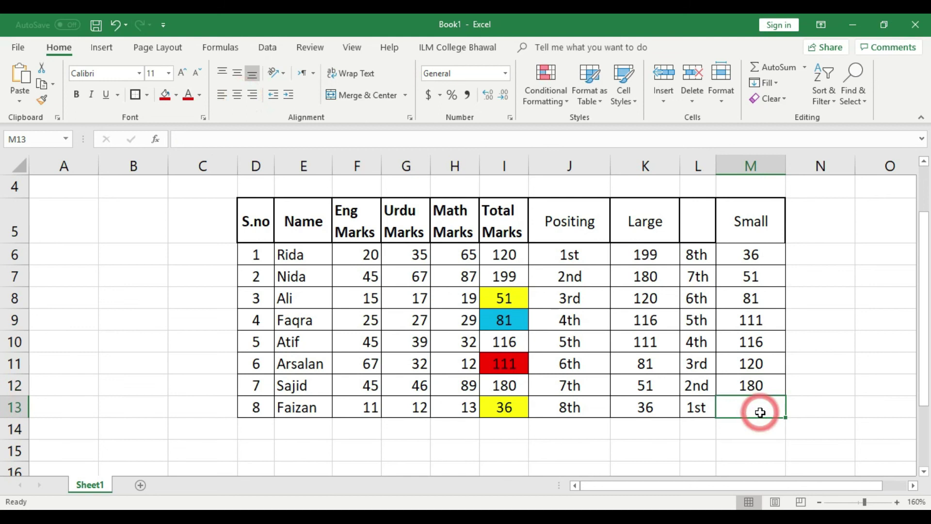
{"action": "type", "text": "=small("}
{"action": "left_click_drag", "start_coordinate": [509, 253], "coordinate": [512, 407]}
{"action": "type", "text": ","}
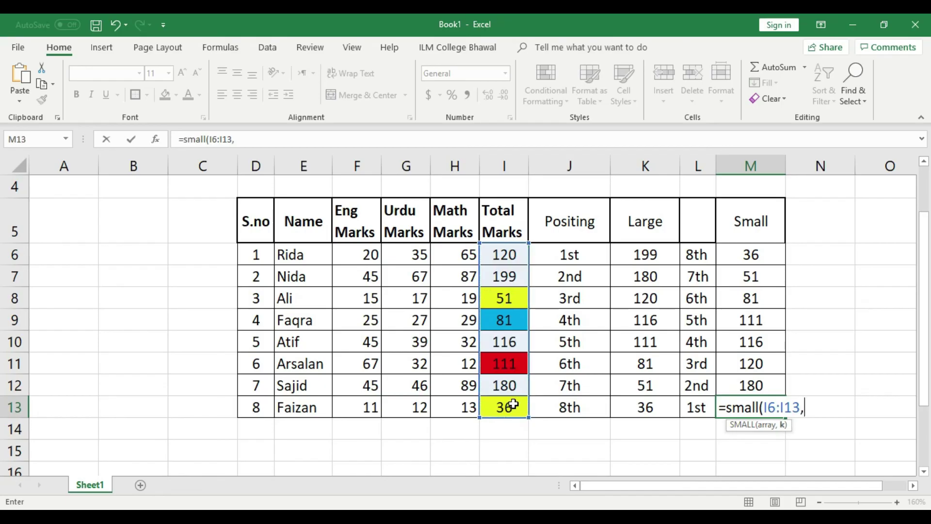
{"action": "type", "text": "8)"}
{"action": "key", "text": "Return"}
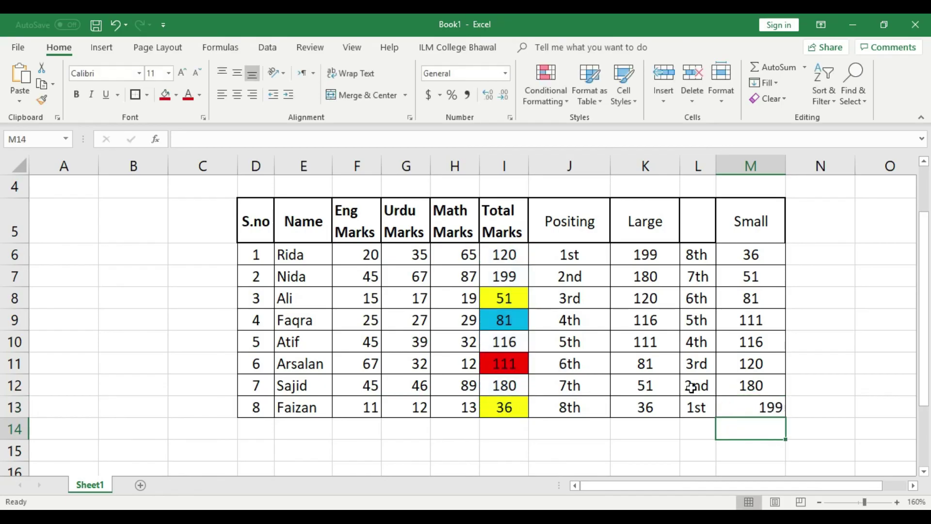
{"action": "left_click", "coordinate": [762, 408]}
{"action": "left_click", "coordinate": [237, 94]}
Step: Copy the Positing heading from J5 into the empty header cell L5 and fit column L's width to it
{"action": "left_click_drag", "start_coordinate": [749, 229], "coordinate": [620, 231]}
{"action": "left_click", "coordinate": [701, 273]}
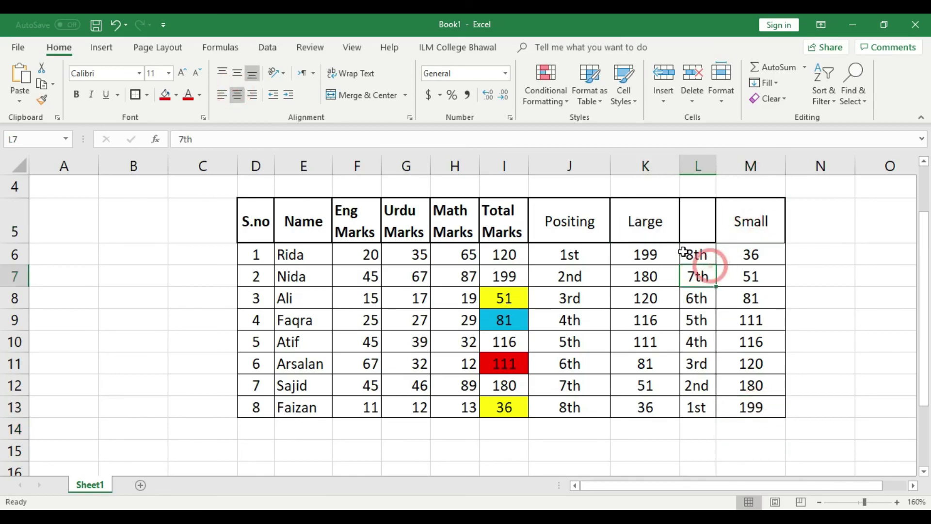
{"action": "left_click_drag", "start_coordinate": [716, 166], "coordinate": [721, 166]}
{"action": "right_click", "coordinate": [594, 224]}
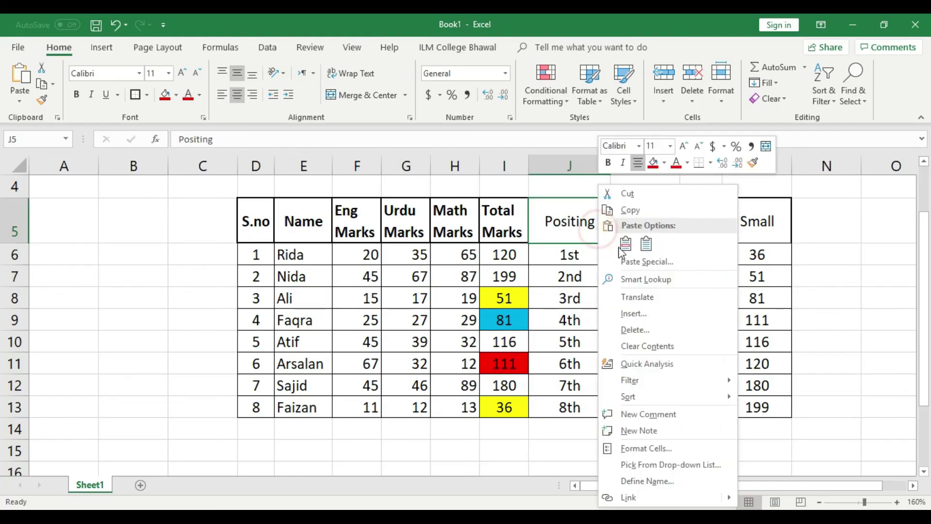
{"action": "left_click", "coordinate": [635, 215]}
{"action": "right_click", "coordinate": [713, 214]}
{"action": "left_click", "coordinate": [716, 198]}
{"action": "double_click", "coordinate": [722, 166]}
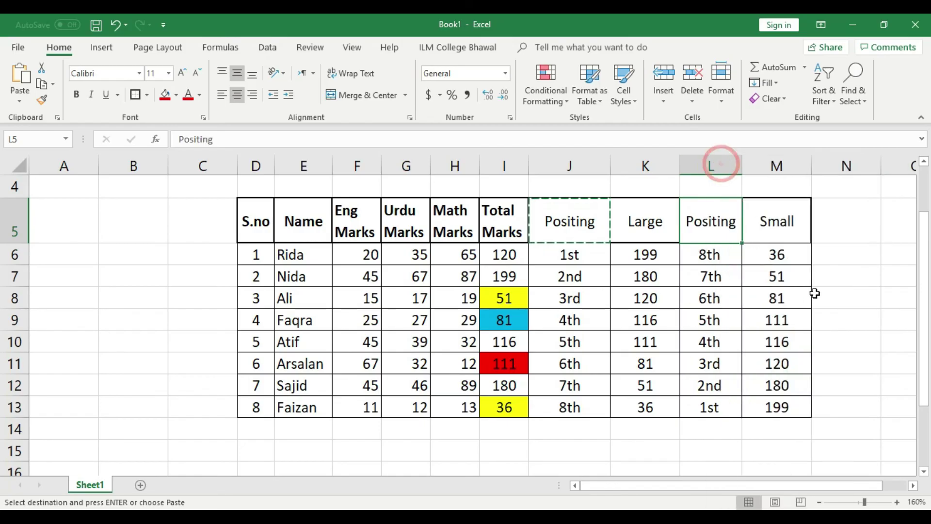
{"action": "left_click", "coordinate": [776, 240]}
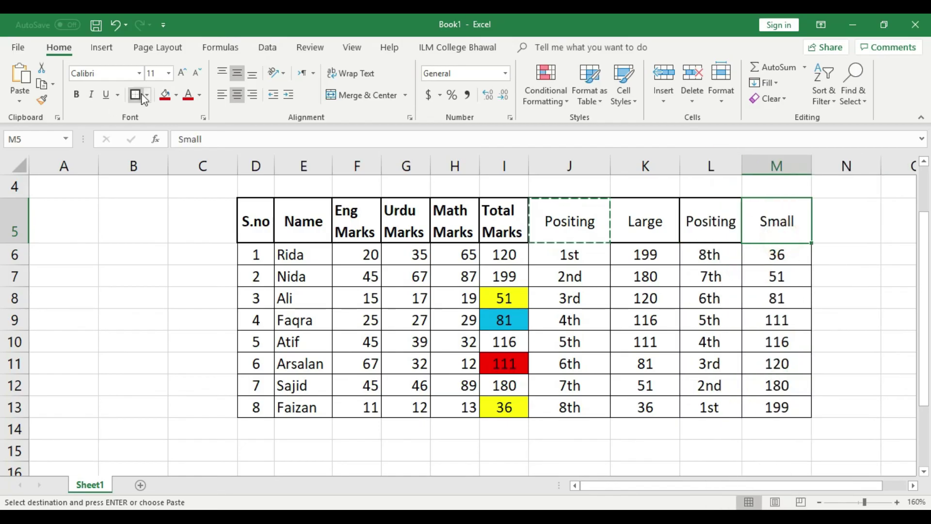
{"action": "key", "text": "Escape"}
{"action": "left_click", "coordinate": [839, 263]}
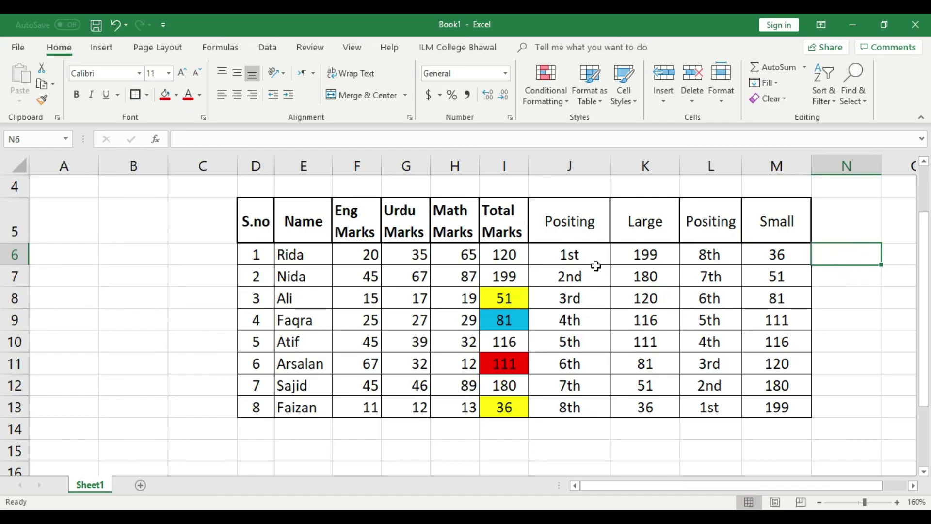
Step: Review the LARGE formulas in K6:K13 cell by cell, from the 1st to the 8th position
{"action": "left_click", "coordinate": [647, 257]}
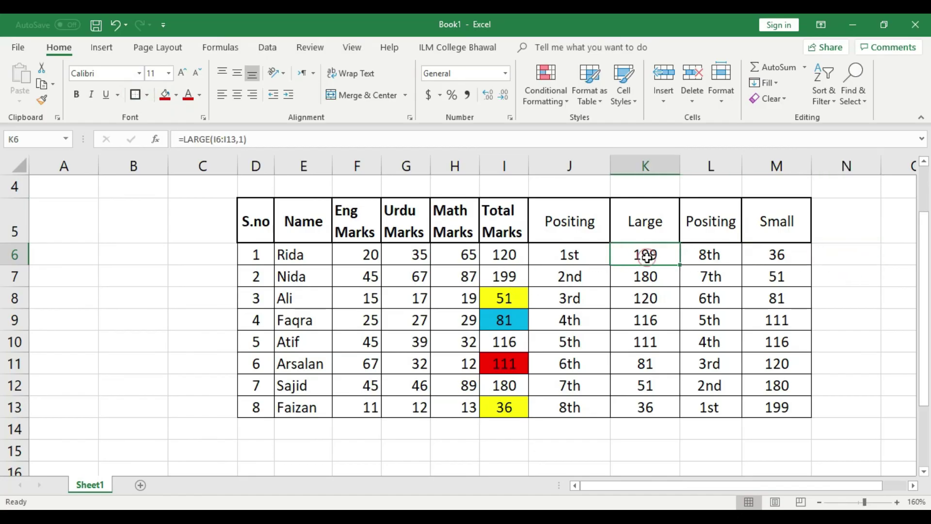
{"action": "left_click", "coordinate": [652, 160]}
{"action": "left_click", "coordinate": [650, 274]}
{"action": "left_click", "coordinate": [654, 254]}
{"action": "left_click_drag", "start_coordinate": [657, 276], "coordinate": [661, 307]}
{"action": "left_click_drag", "start_coordinate": [653, 253], "coordinate": [659, 371]}
{"action": "left_click", "coordinate": [653, 254]}
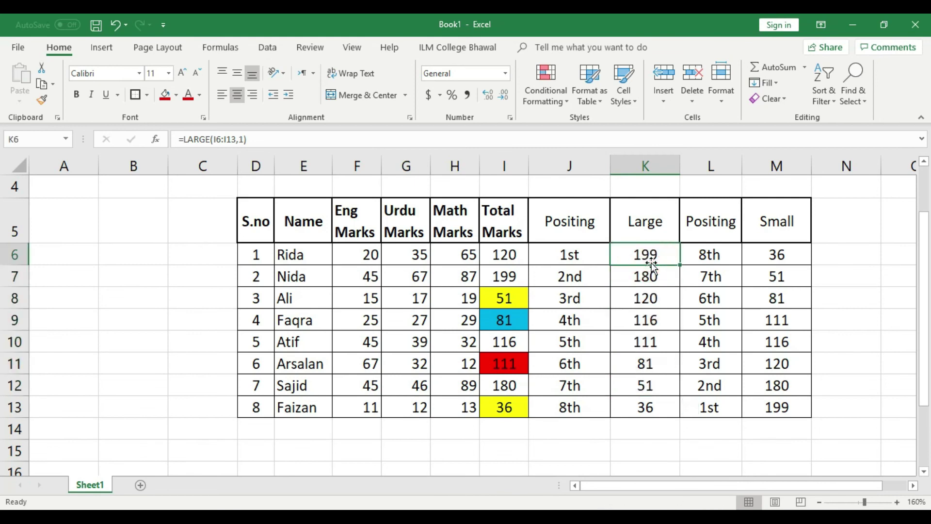
{"action": "left_click", "coordinate": [651, 275]}
{"action": "left_click", "coordinate": [649, 297]}
{"action": "left_click", "coordinate": [650, 319]}
{"action": "left_click", "coordinate": [652, 337]}
{"action": "left_click", "coordinate": [651, 364]}
{"action": "left_click", "coordinate": [651, 383]}
{"action": "left_click", "coordinate": [651, 406]}
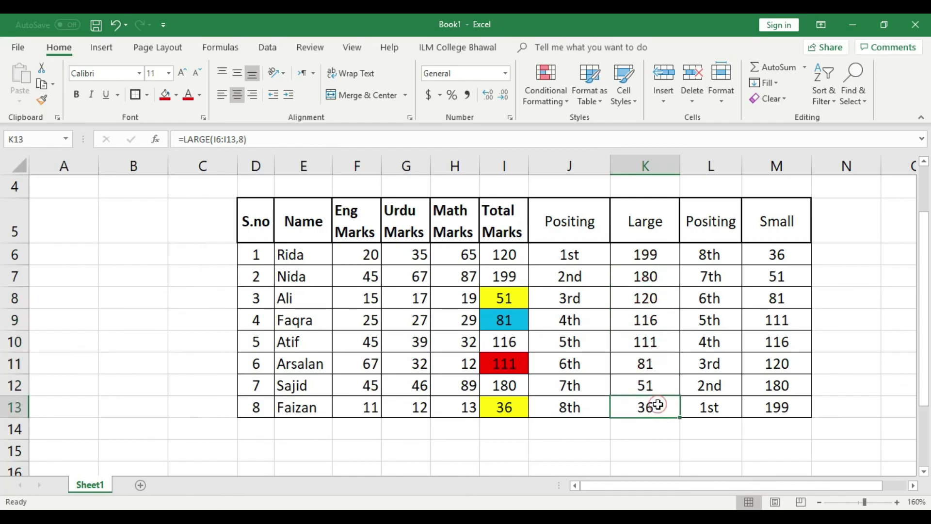
Step: Review the SMALL formulas in M6:M13 cell by cell, from the 8th to the 1st position
{"action": "left_click", "coordinate": [785, 254]}
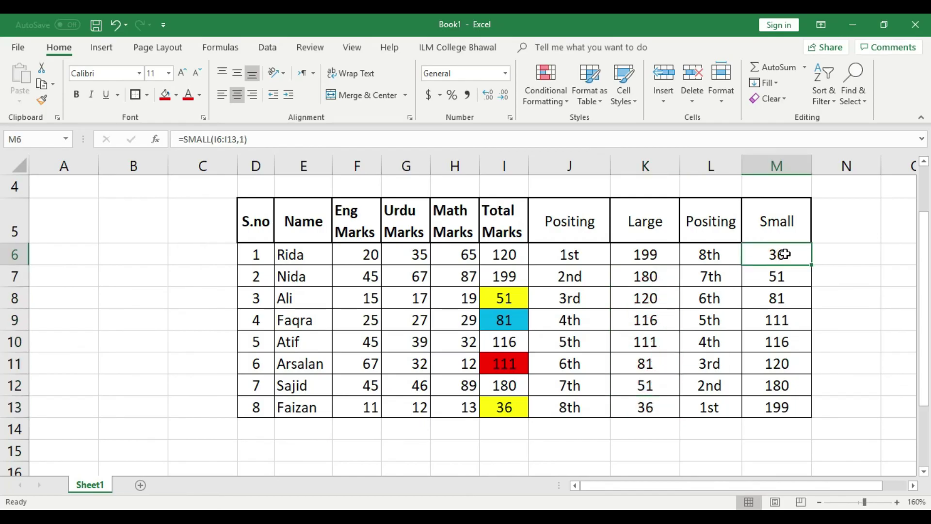
{"action": "left_click", "coordinate": [784, 253]}
{"action": "left_click", "coordinate": [780, 273]}
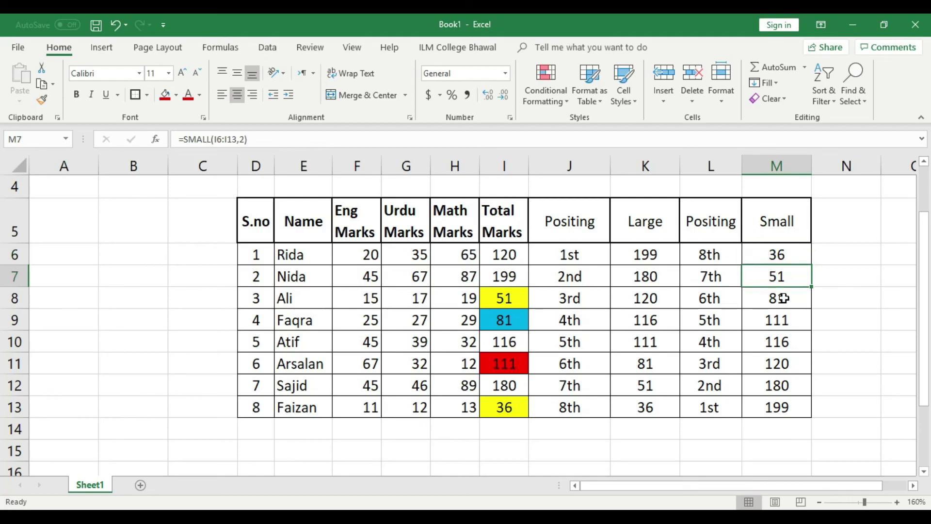
{"action": "left_click", "coordinate": [784, 298]}
{"action": "left_click", "coordinate": [784, 324]}
{"action": "left_click", "coordinate": [783, 341]}
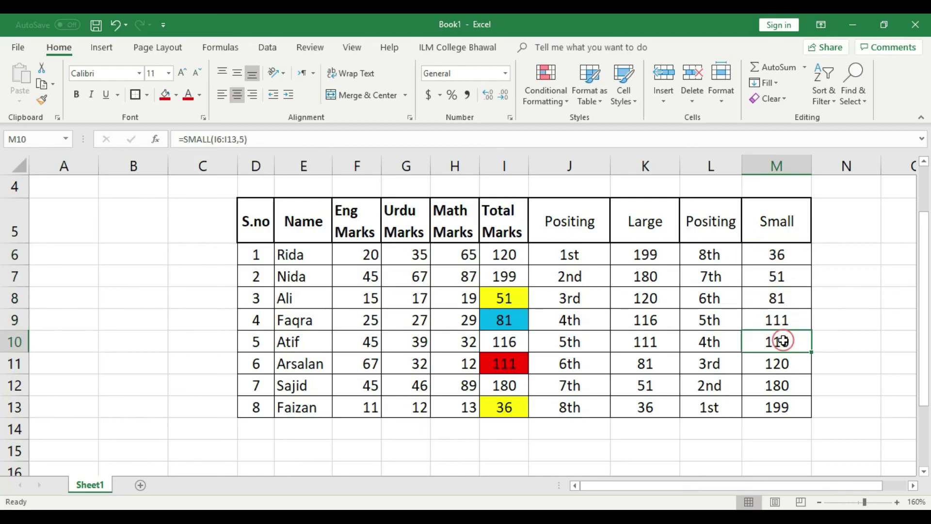
{"action": "left_click", "coordinate": [785, 363]}
{"action": "left_click", "coordinate": [785, 386]}
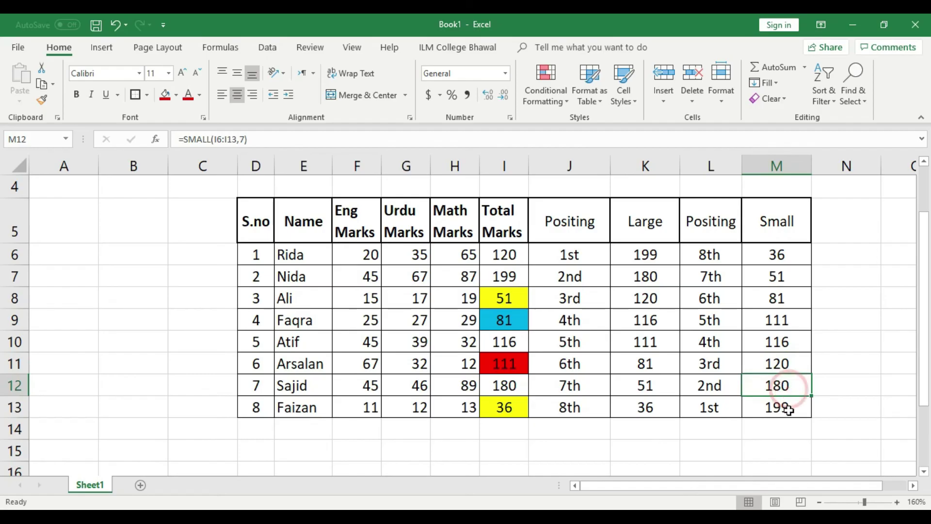
{"action": "left_click", "coordinate": [788, 409]}
Step: Compare the serial numbers with the Large and Small columns, including the 8th-position entries in J13:K13 and L6:M6
{"action": "left_click_drag", "start_coordinate": [253, 255], "coordinate": [265, 414]}
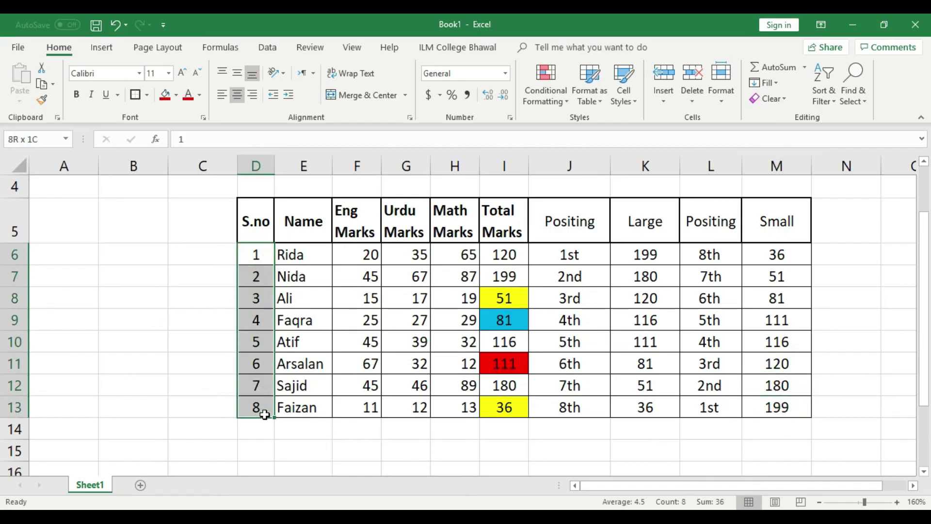
{"action": "left_click", "coordinate": [651, 253]}
{"action": "left_click_drag", "start_coordinate": [650, 253], "coordinate": [655, 407]}
{"action": "left_click_drag", "start_coordinate": [776, 252], "coordinate": [774, 404]}
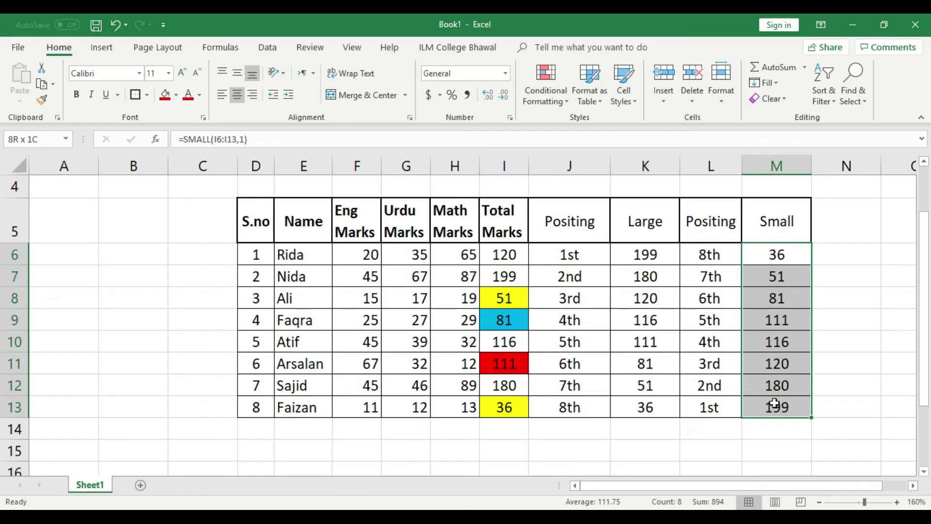
{"action": "left_click_drag", "start_coordinate": [582, 404], "coordinate": [636, 426]}
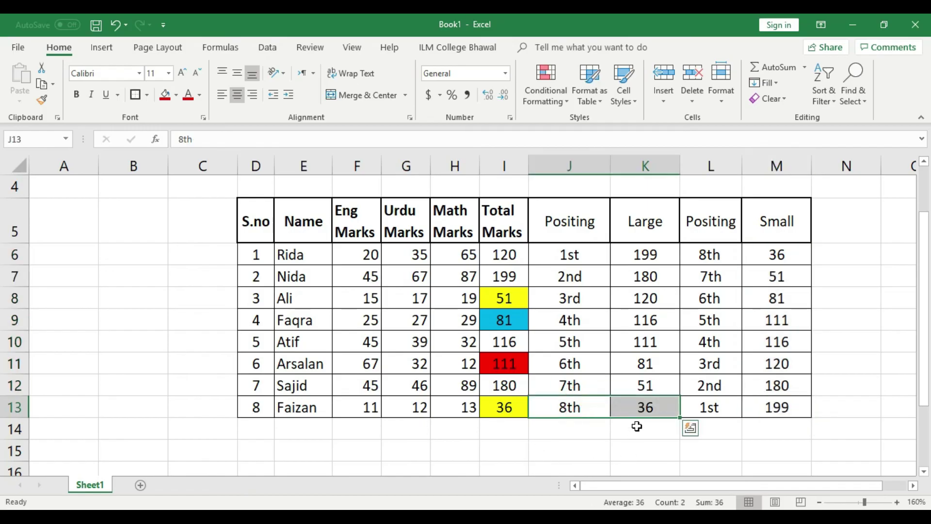
{"action": "left_click_drag", "start_coordinate": [721, 259], "coordinate": [790, 257]}
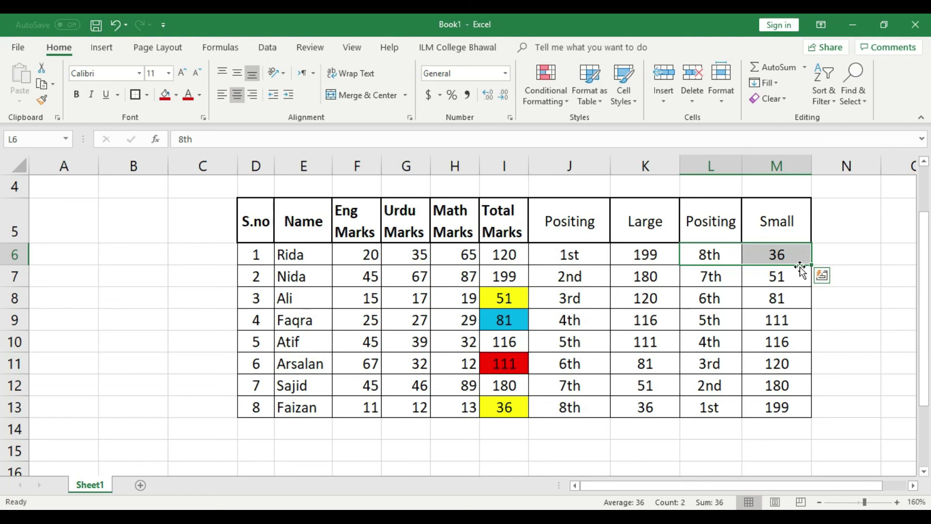
Step: Fill the table's header row D5:M5 with standard yellow and minimize the workbook window
{"action": "left_click_drag", "start_coordinate": [776, 221], "coordinate": [255, 221]}
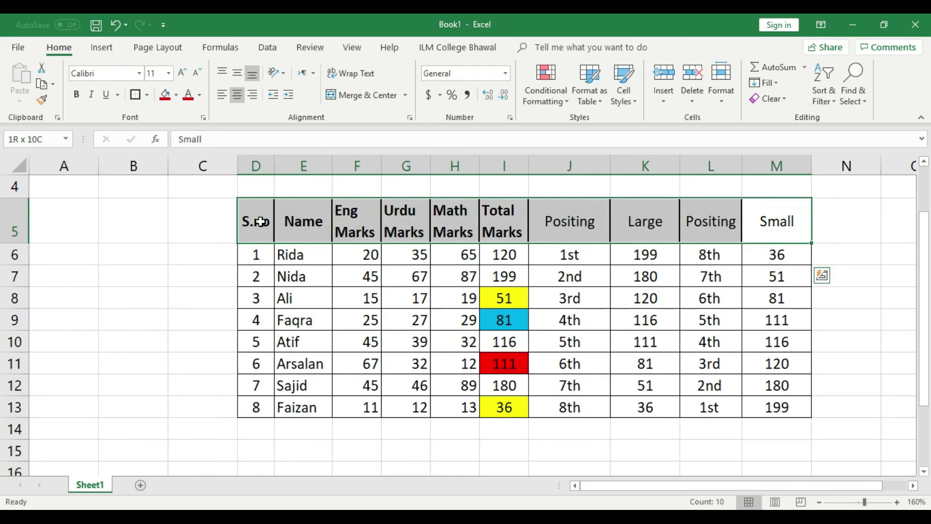
{"action": "left_click", "coordinate": [176, 94]}
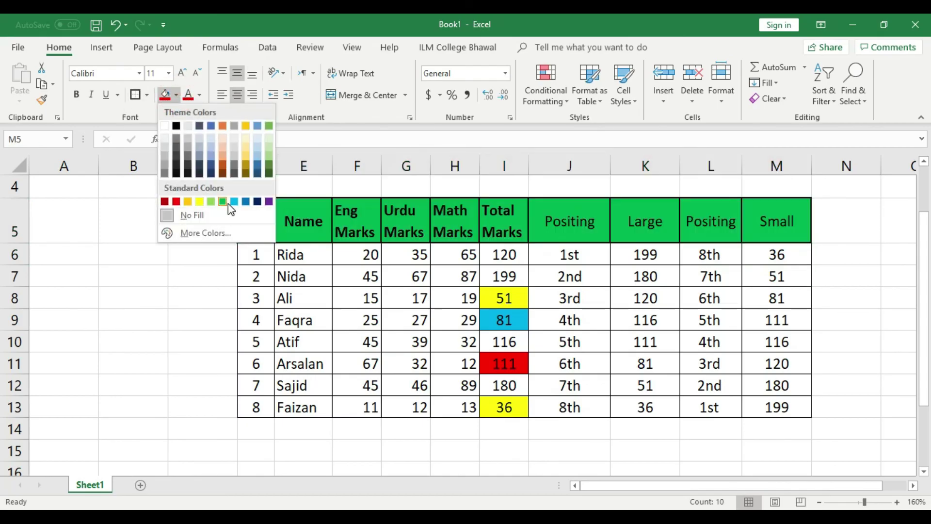
{"action": "left_click", "coordinate": [199, 201]}
{"action": "left_click", "coordinate": [644, 333]}
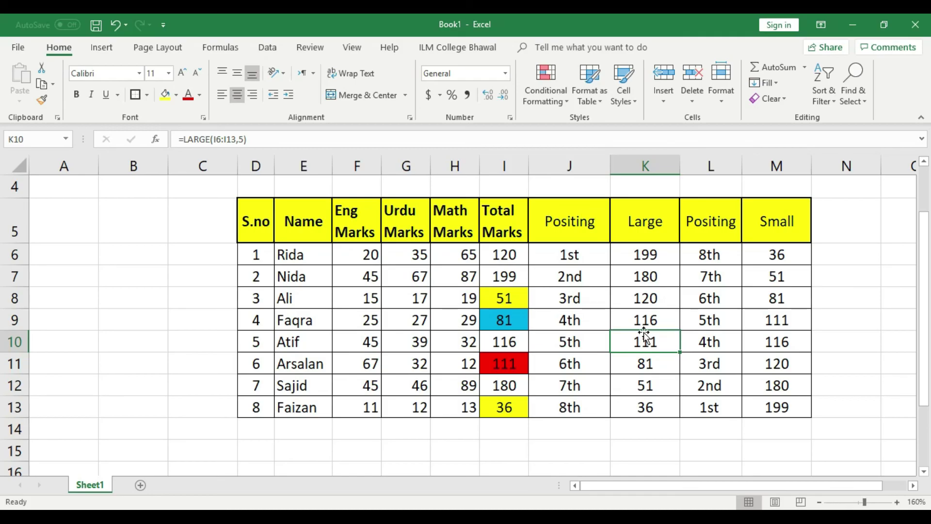
{"action": "left_click", "coordinate": [850, 25]}
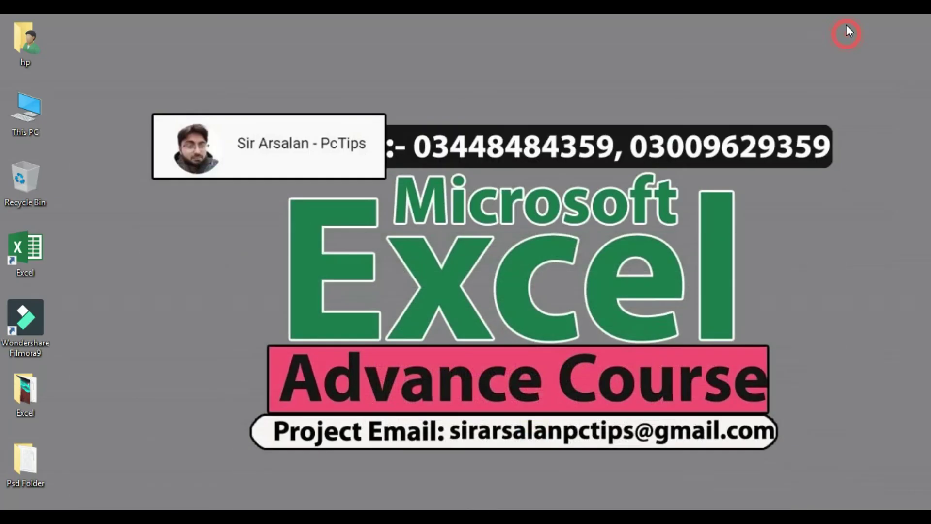